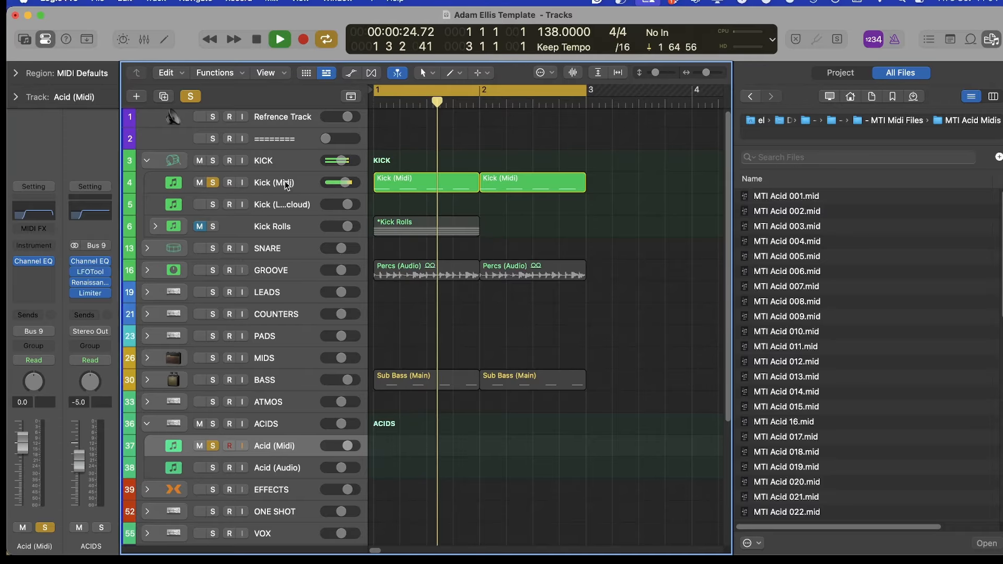
# Swap the solo from the Kick (Midi) track to the BASS stack, audition it, and clear the BASS solo
pyautogui.click(212, 183)
pyautogui.click(212, 380)
pyautogui.press('space')
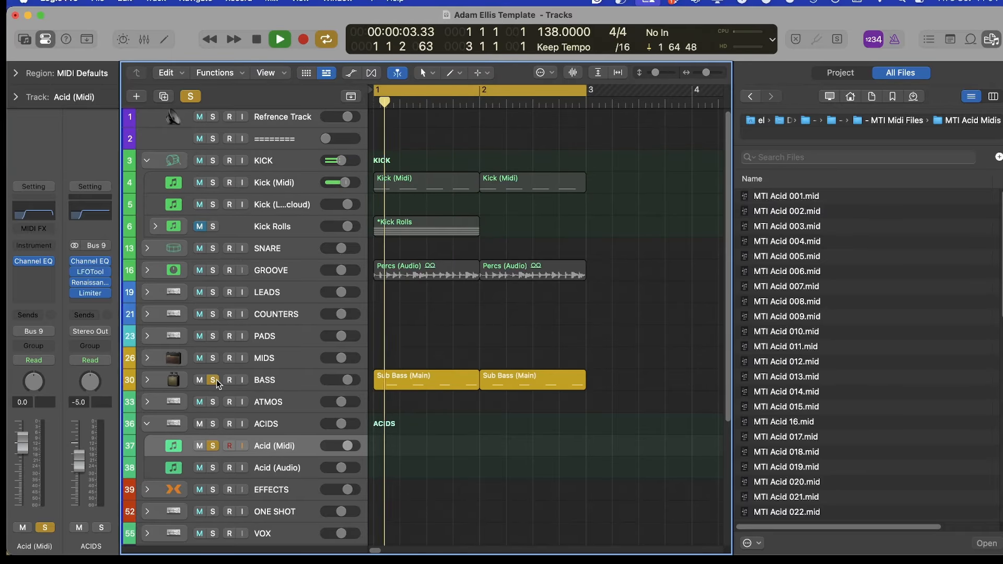
pyautogui.press('space')
pyautogui.click(213, 380)
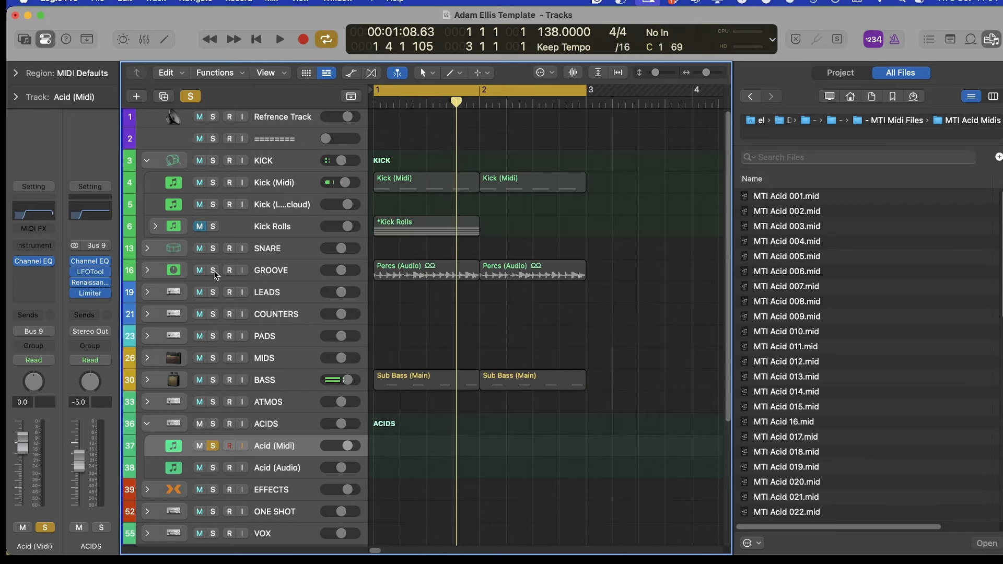
# Audition the GROOVE stack in solo and turn off all solos during playback
pyautogui.click(213, 270)
pyautogui.press('space')
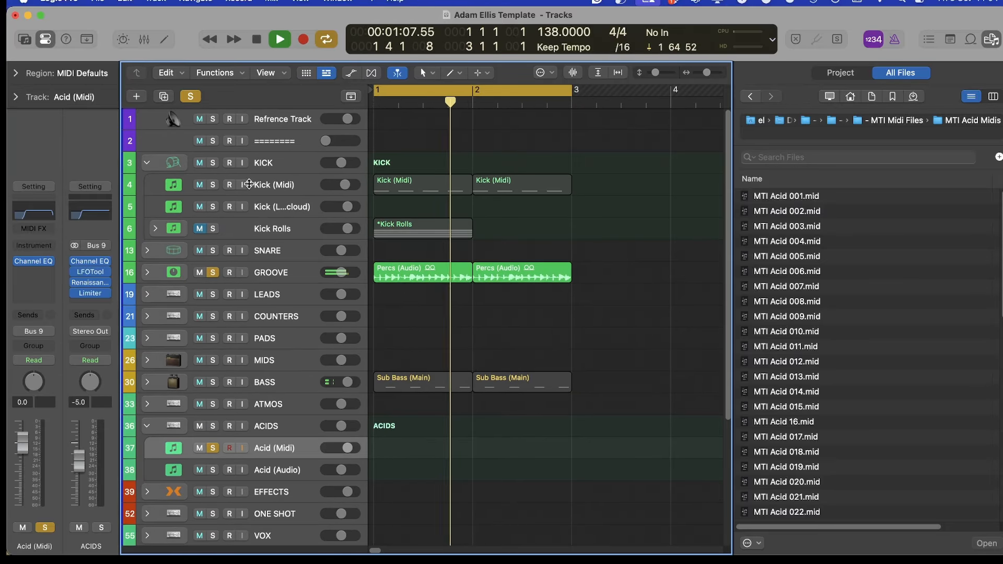
pyautogui.click(189, 97)
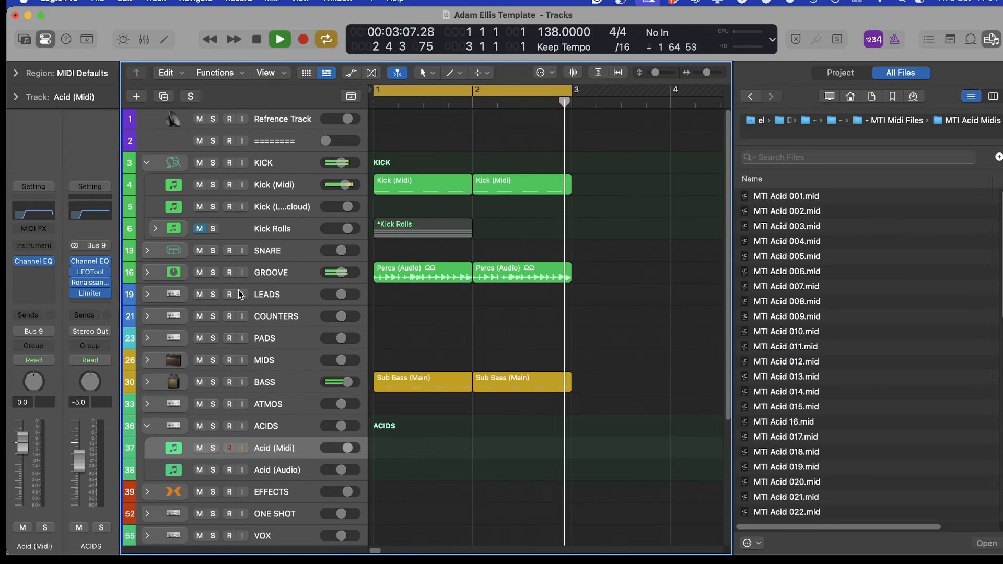
# Try a high-frequency cut of -15.8 dB at 7250 Hz in the GROOVE stack's Channel EQ
pyautogui.click(278, 276)
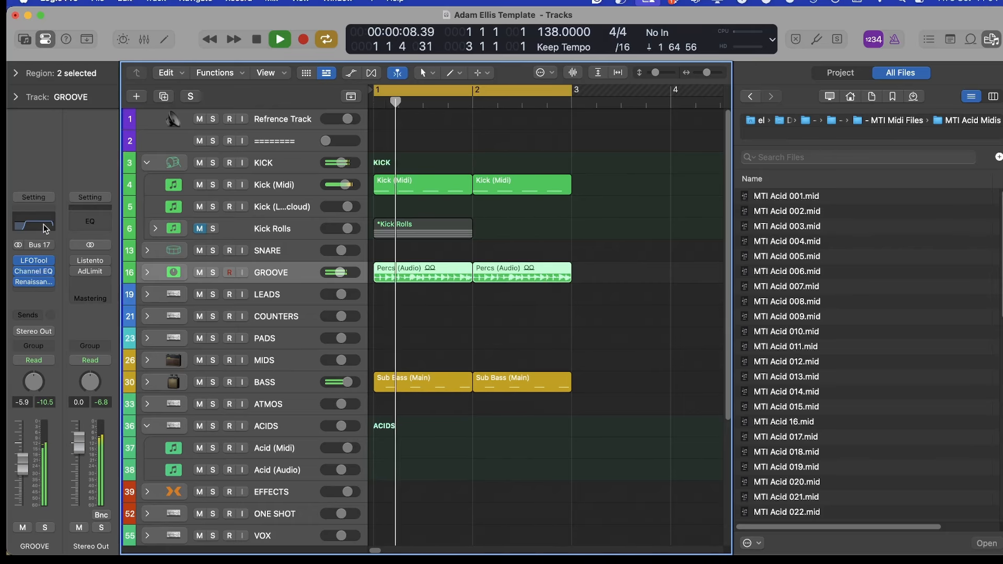
pyautogui.press('v')
pyautogui.moveTo(814, 342); pyautogui.dragTo(807, 386)
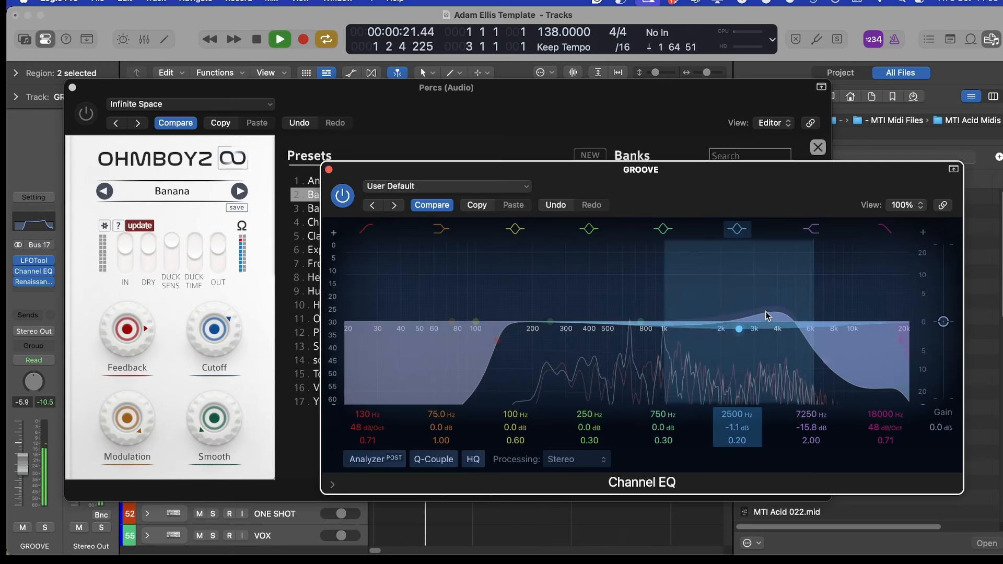
pyautogui.press('v')
pyautogui.click(565, 251)
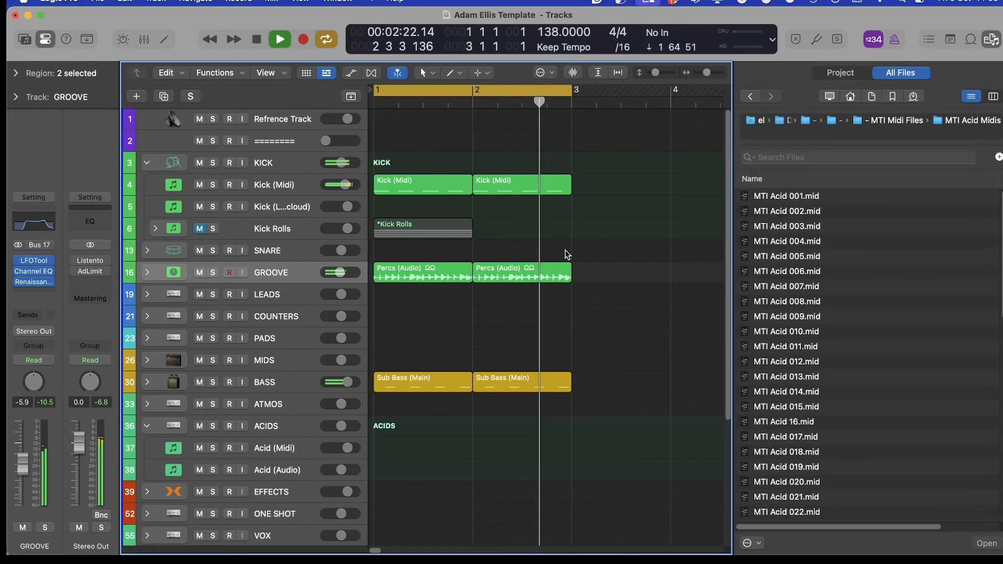
# Revert the high-frequency cut in the GROOVE stack's Channel EQ and hide the plug-in window
pyautogui.click(34, 271)
pyautogui.click(388, 202)
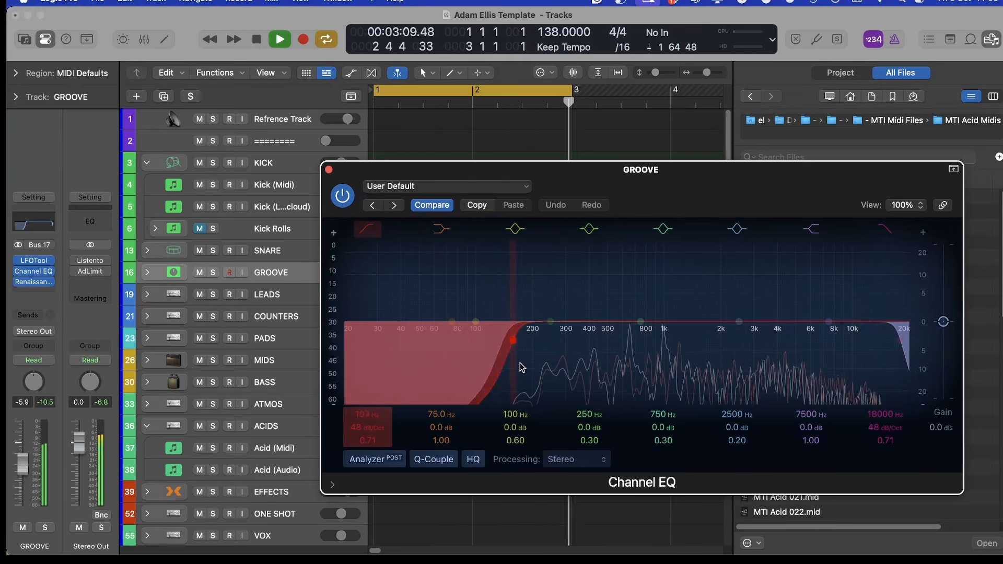
pyautogui.press('v')
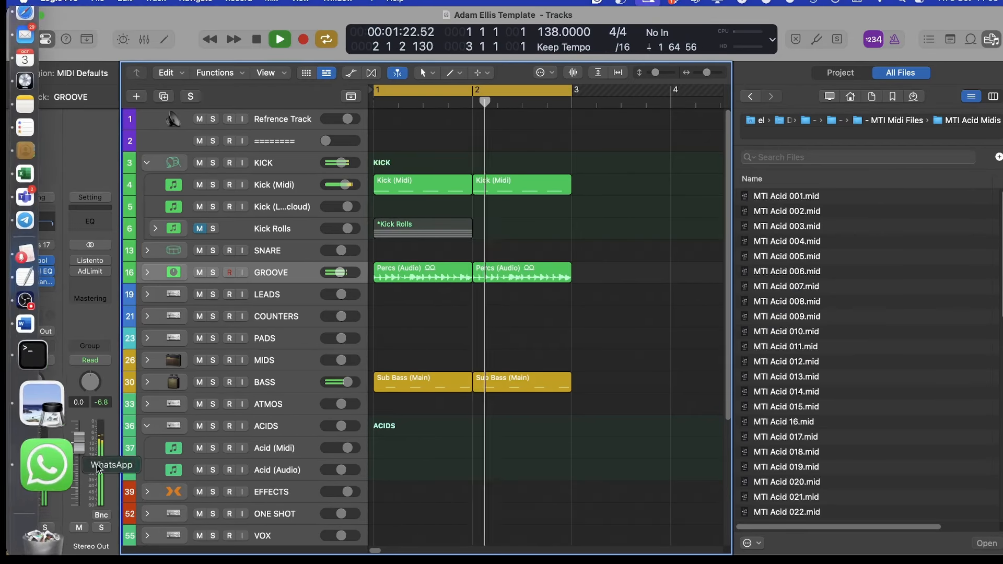
# Compare the mix with and without GROOVE, set its volume to -9.0 dB and return the playhead to the start
pyautogui.click(21, 528)
pyautogui.click(21, 528)
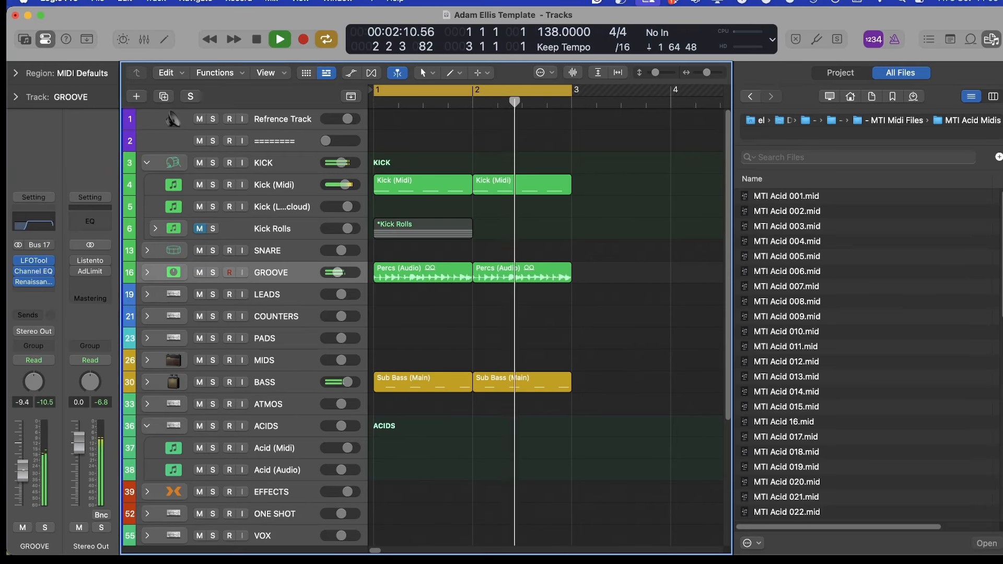
pyautogui.press('space')
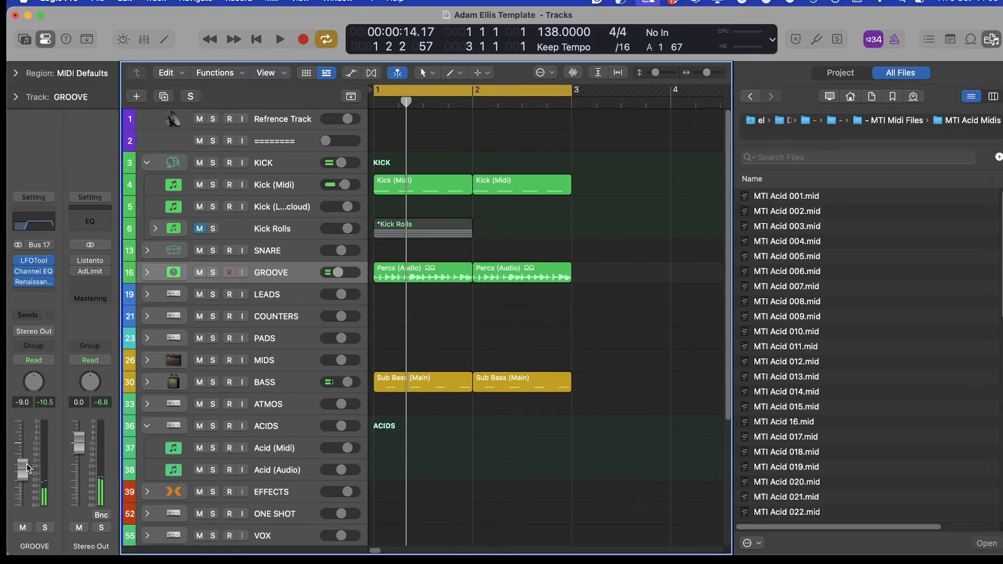
pyautogui.press('Return')
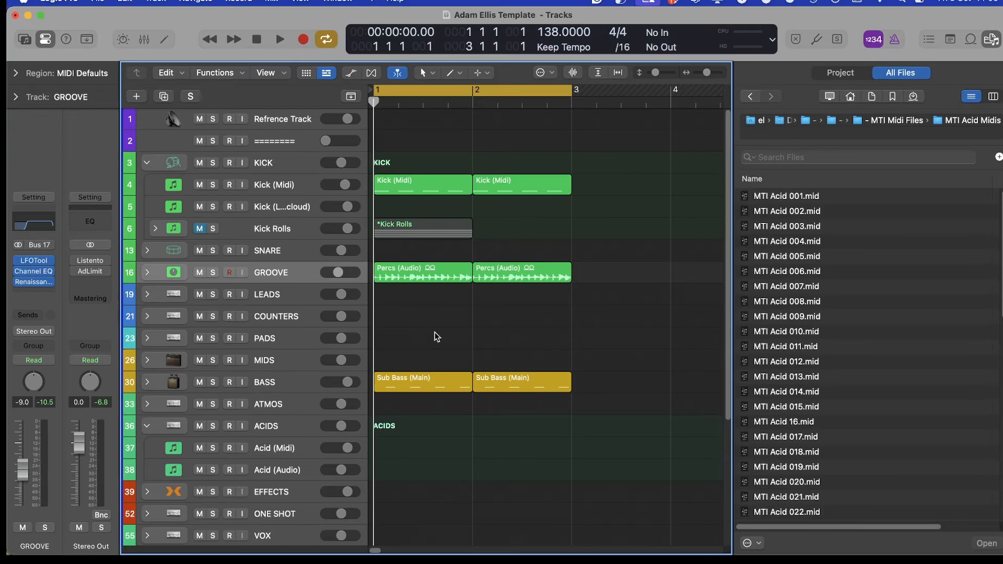
# Look at the MIDS stack's channel strip and the tracks inside the stack
pyautogui.click(272, 356)
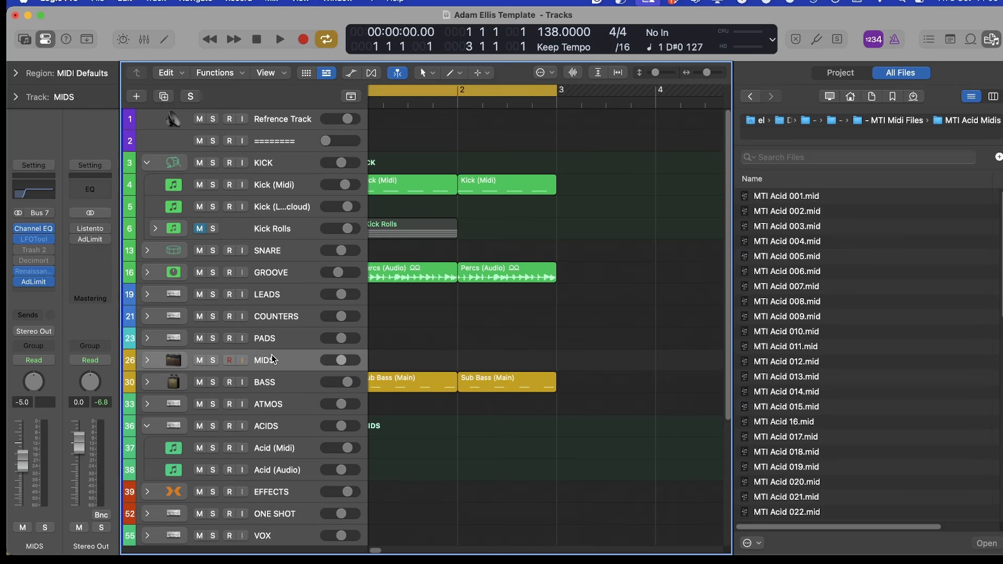
pyautogui.hscroll(-2, 440, 334)
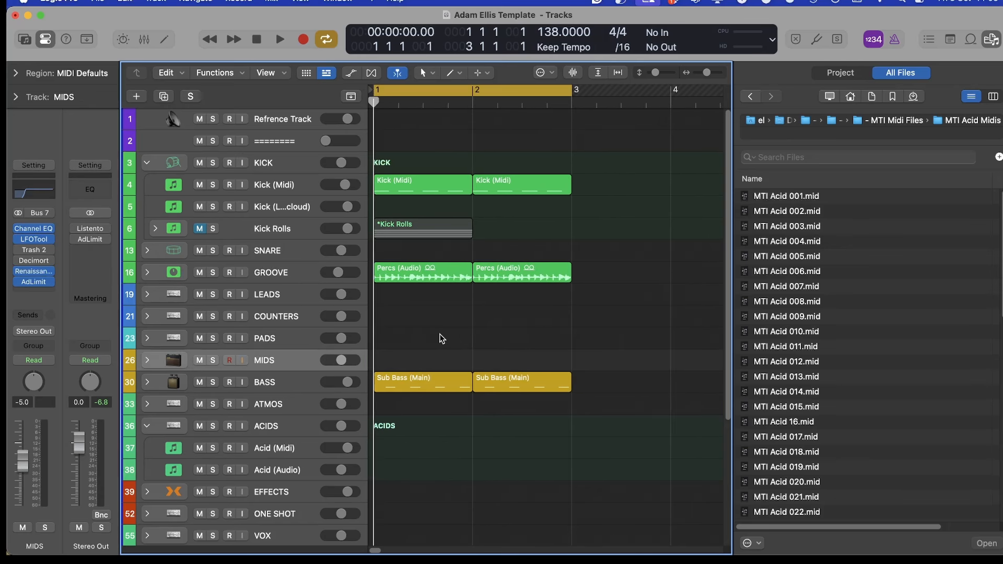
pyautogui.scroll(-3, 649, 406)
pyautogui.scroll(3, 649, 405)
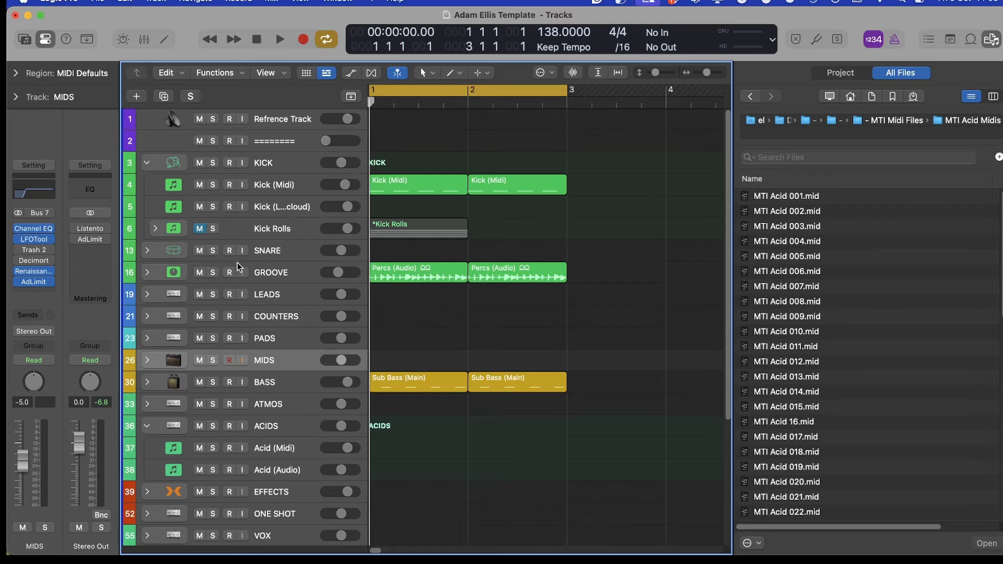
pyautogui.click(147, 360)
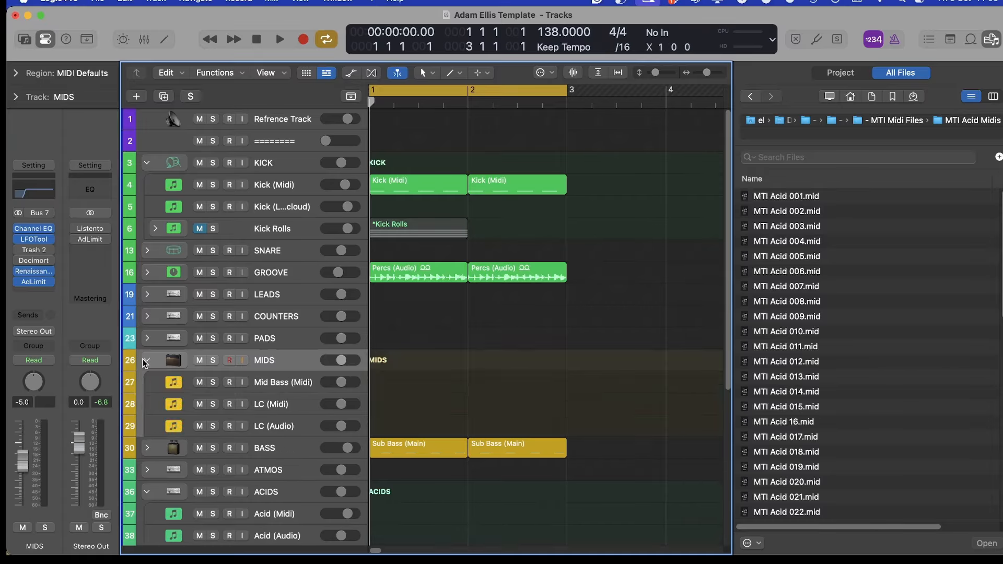
pyautogui.click(147, 360)
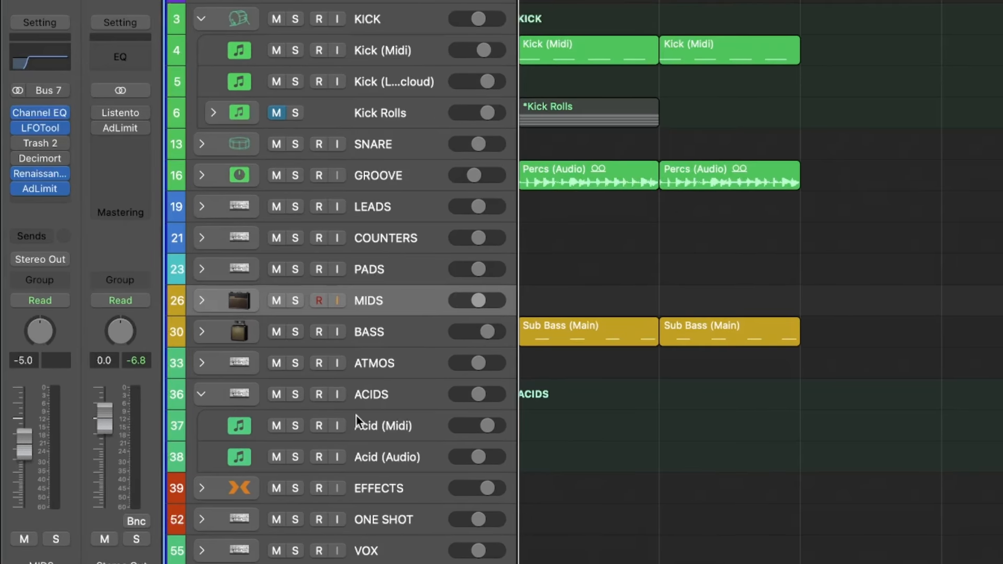
# Import an acid MIDI file from the MTI Acid Midis folder onto the Acid (Midi) track at bar 1
pyautogui.click(357, 416)
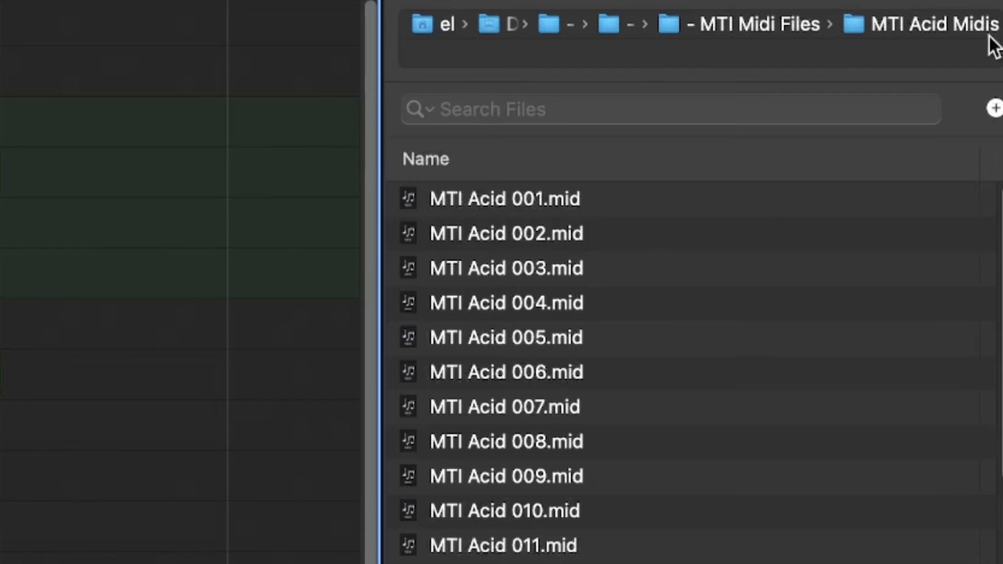
pyautogui.click(539, 202)
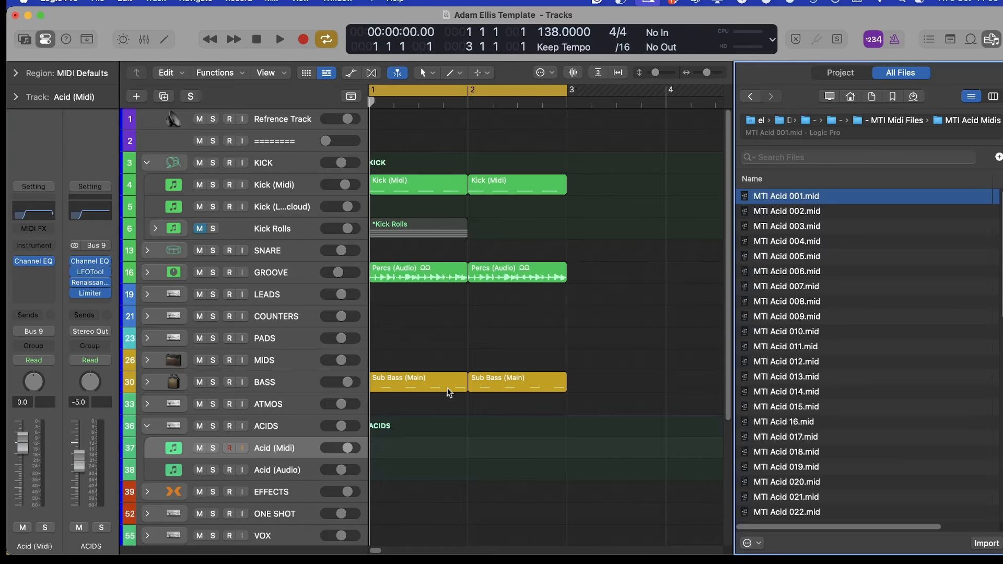
pyautogui.scroll(-3, 449, 389)
pyautogui.scroll(1, 433, 356)
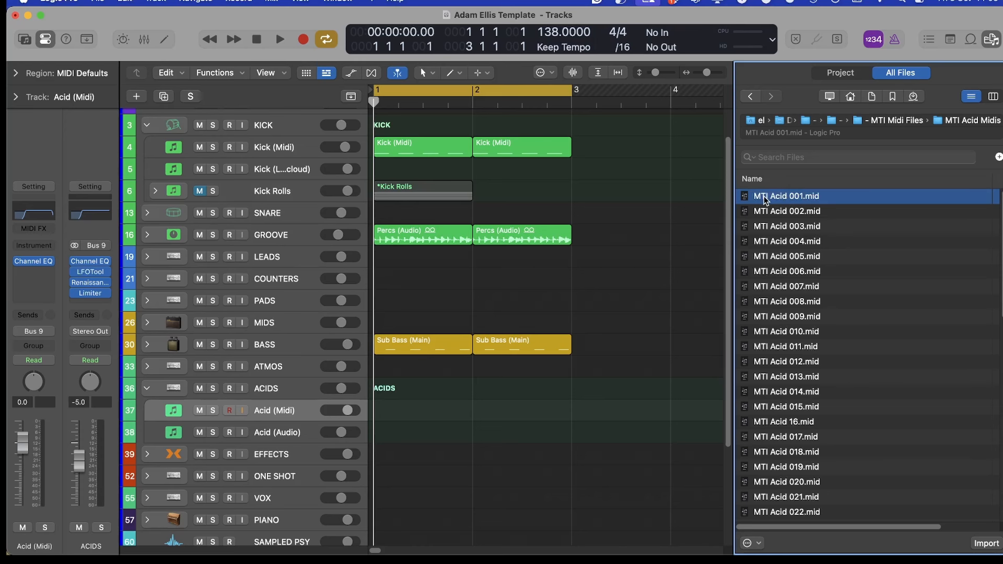
pyautogui.scroll(-10, 802, 388)
pyautogui.click(789, 393)
pyautogui.moveTo(784, 393); pyautogui.dragTo(390, 410)
# Place two more acid MIDI files on the Acid (Midi) track at bars 4 and 7, and hide the file browser
pyautogui.press('super+Left')
pyautogui.moveTo(793, 321); pyautogui.dragTo(529, 410)
pyautogui.press('super+Left')
pyautogui.moveTo(788, 288); pyautogui.dragTo(491, 429)
pyautogui.press('f')
pyautogui.press('super+Right')
pyautogui.press('super+Right')
pyautogui.hscroll(1, 446, 408)
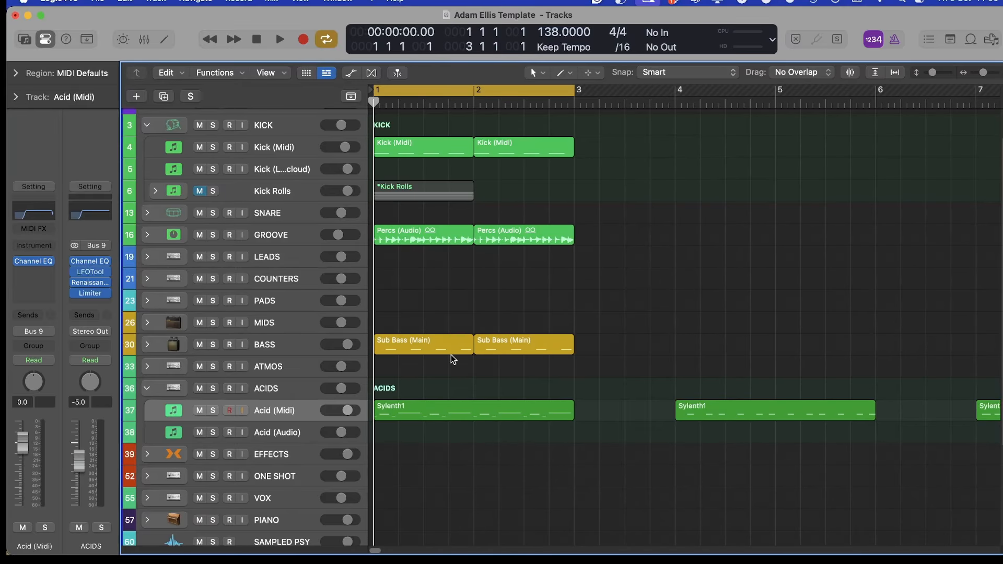
# Solo the Acid (Midi) track and open its first region in an enlarged Piano Roll with the inspector hidden
pyautogui.hotkey('ctrl', 's')
pyautogui.click(438, 418)
pyautogui.doubleClick(438, 422)
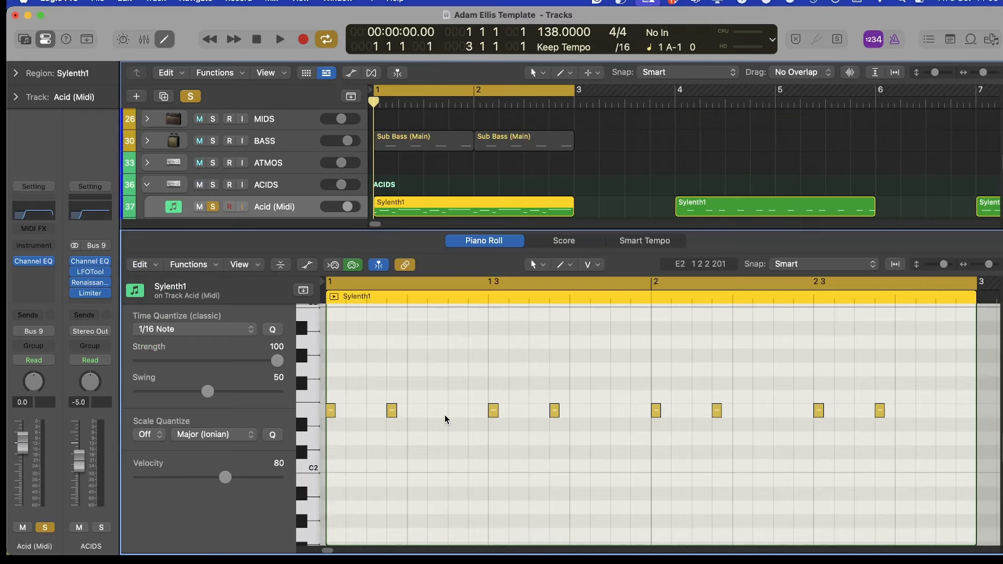
pyautogui.press('i')
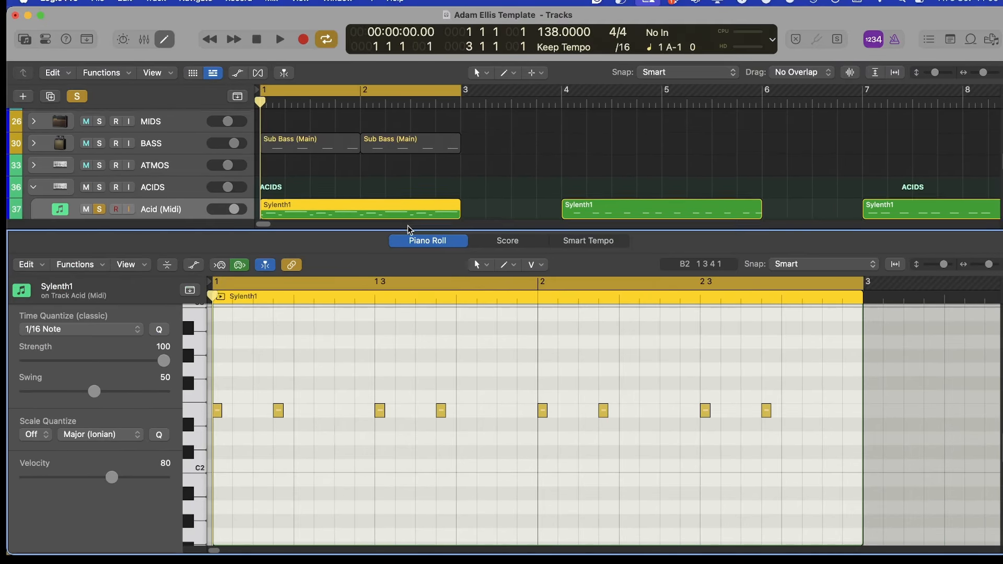
pyautogui.moveTo(406, 228); pyautogui.dragTo(406, 90)
pyautogui.scroll(-6, 376, 316)
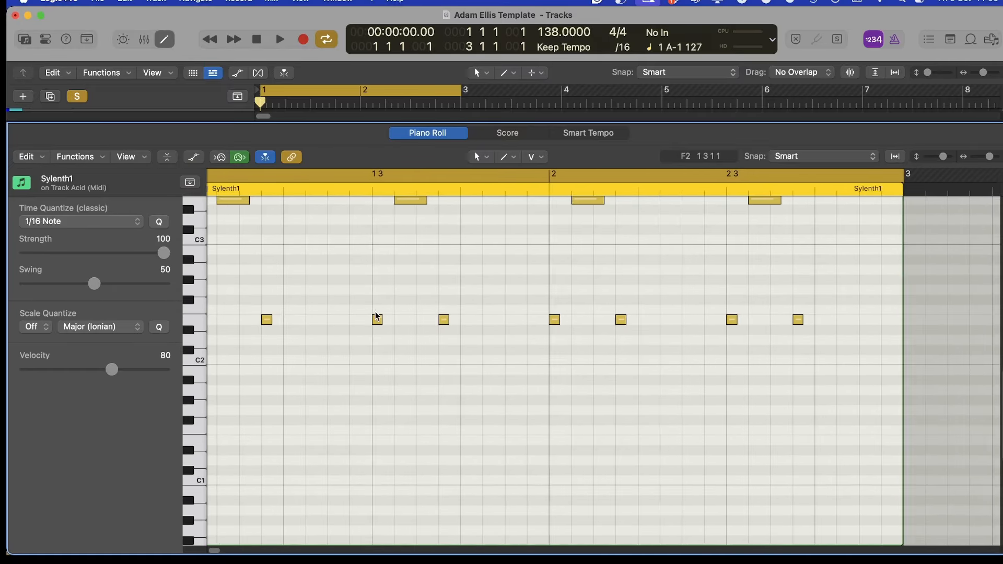
pyautogui.hscroll(-4, 375, 316)
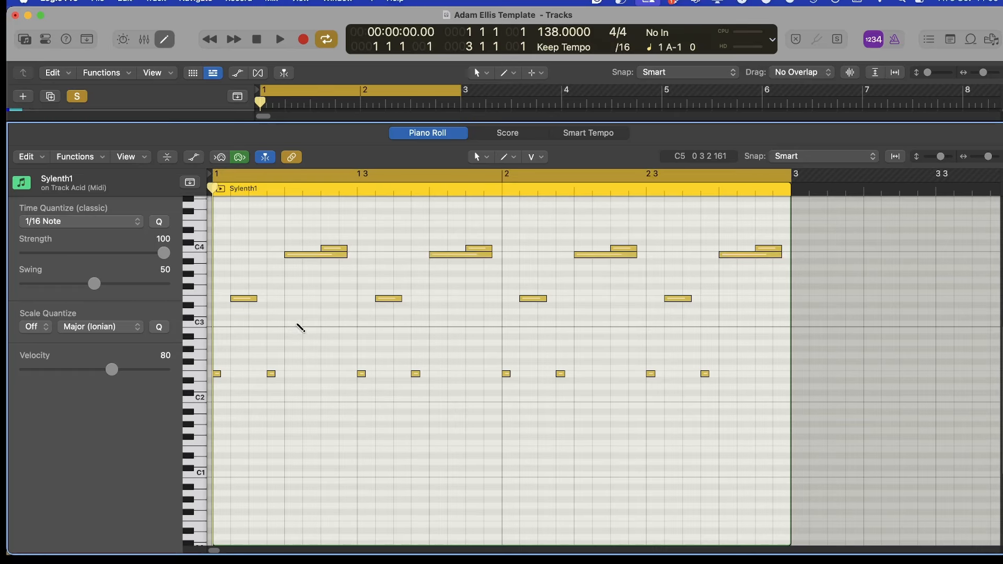
# Transpose all notes of the first acid region down two semitones
pyautogui.press('super+a')
pyautogui.hotkey('alt', 'Down')
pyautogui.hotkey('alt', 'Down')
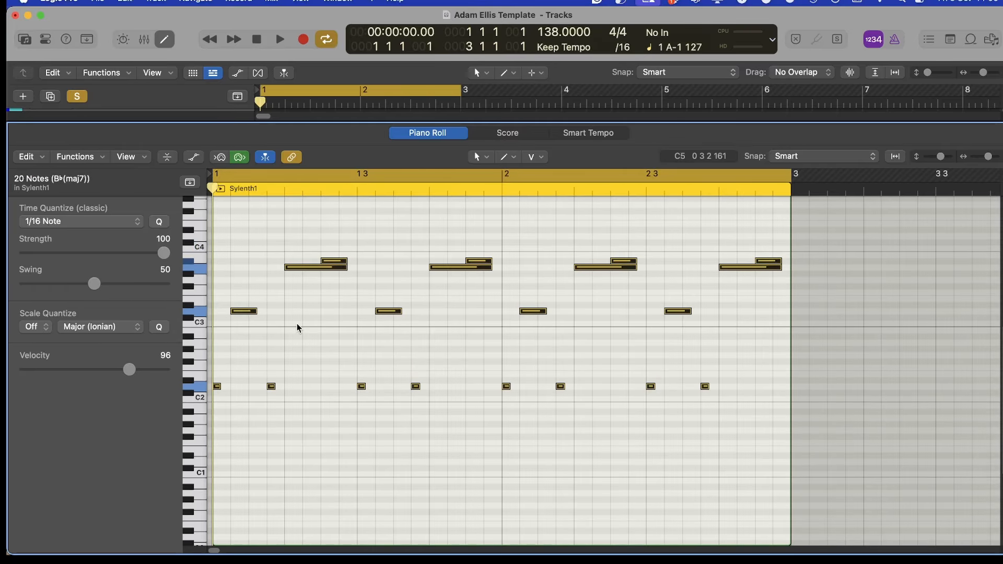
pyautogui.click(296, 320)
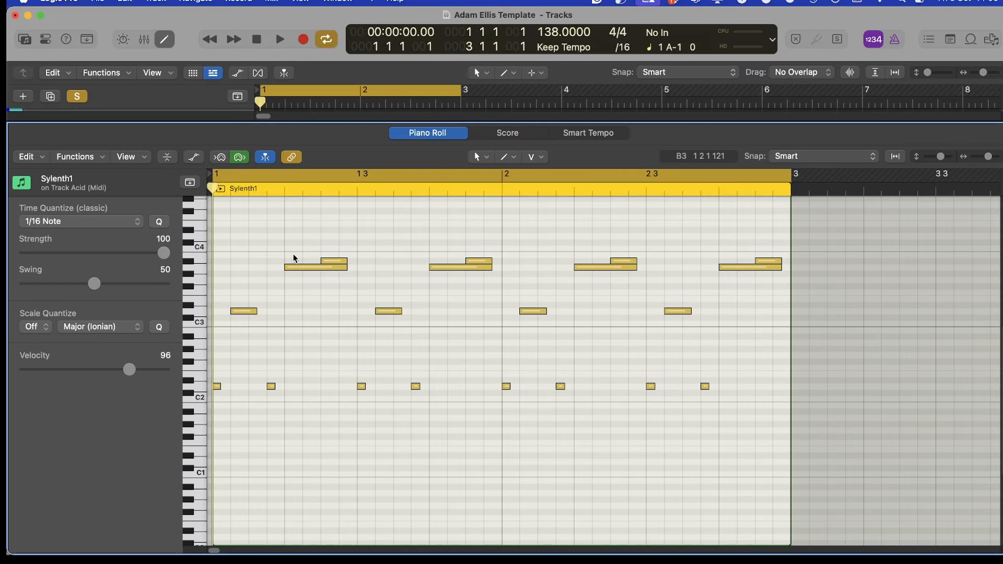
# Transpose the four short topmost notes of the region up four semitones to D4
pyautogui.click(308, 271)
pyautogui.moveTo(817, 254); pyautogui.dragTo(304, 260)
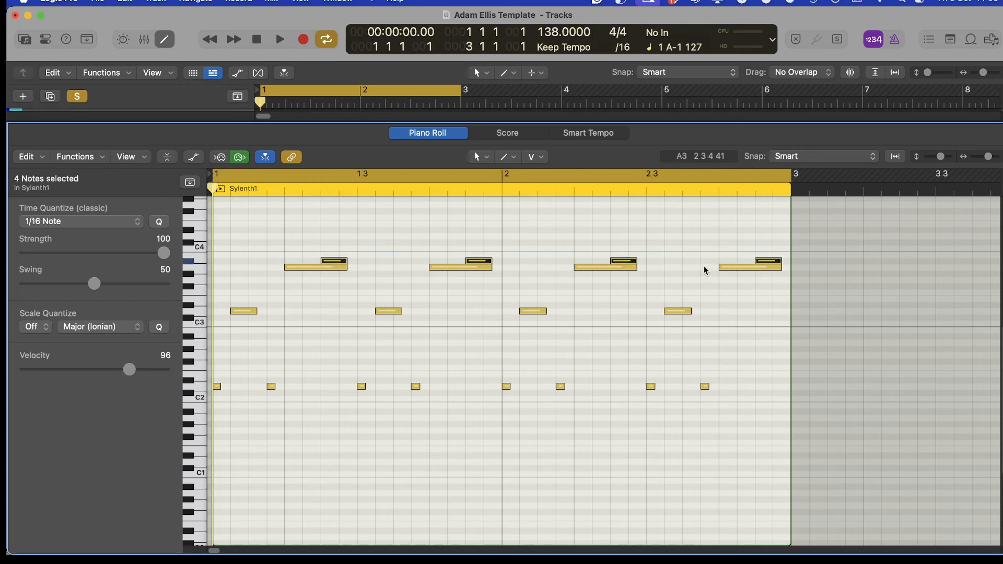
pyautogui.hotkey('alt', 'Up')
pyautogui.hotkey('alt', 'Up')
pyautogui.hotkey('alt', 'Up')
pyautogui.hotkey('alt', 'Up')
# Transpose the region's four long notes down seven semitones to D3 and close the Piano Roll
pyautogui.moveTo(876, 256); pyautogui.dragTo(338, 293)
pyautogui.hotkey('alt', 'Down')
pyautogui.hotkey('alt', 'Down')
pyautogui.hotkey('alt', 'Down')
pyautogui.hotkey('alt', 'Down')
pyautogui.hotkey('alt', 'Down')
pyautogui.hotkey('alt', 'Down')
pyautogui.hotkey('alt', 'Down')
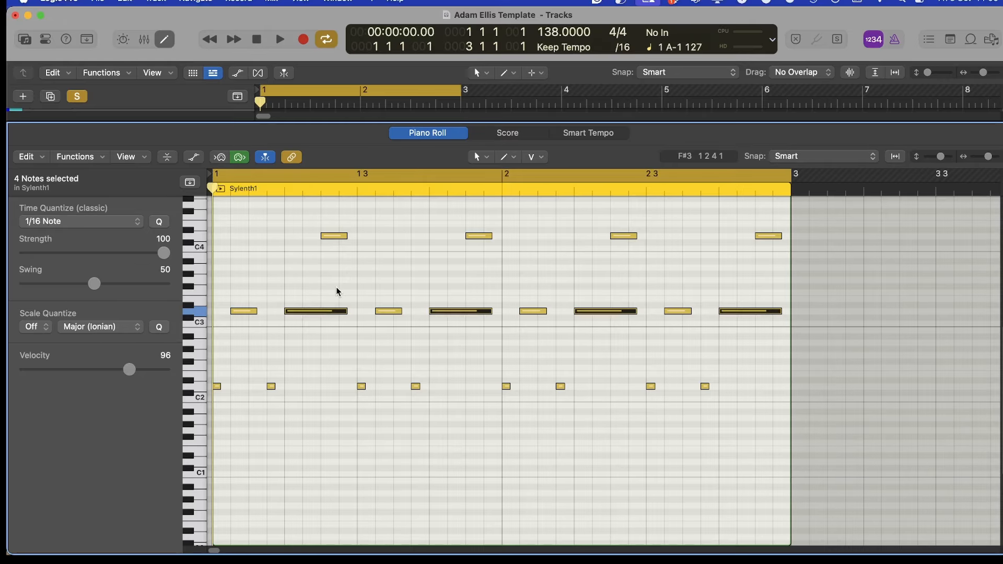
pyautogui.press('f')
pyautogui.press('f')
pyautogui.press('p')
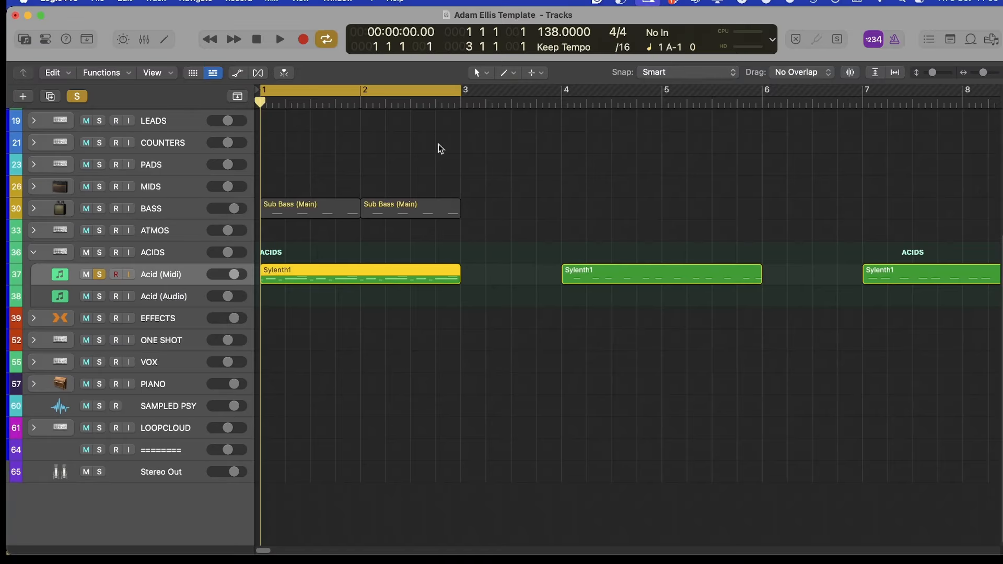
# Transpose all notes of the acid region at bar 4 down two semitones in the Piano Roll
pyautogui.press('super+Left')
pyautogui.click(527, 269)
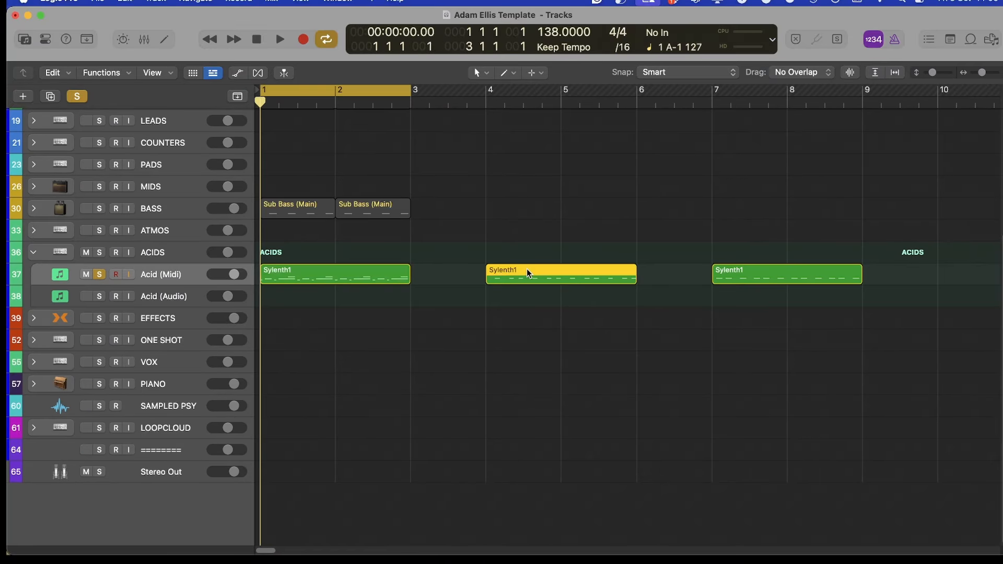
pyautogui.press('p')
pyautogui.press('a')
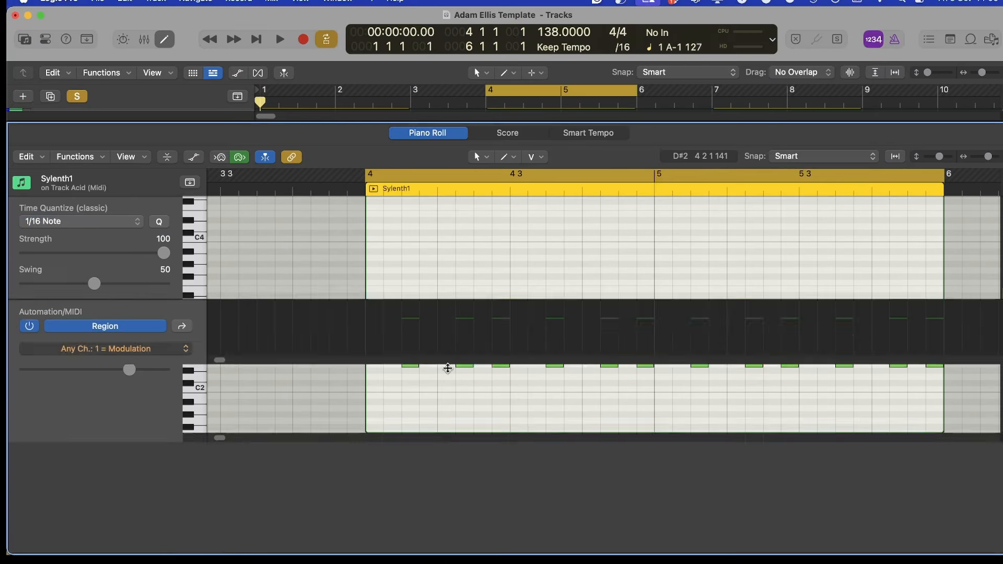
pyautogui.press('a')
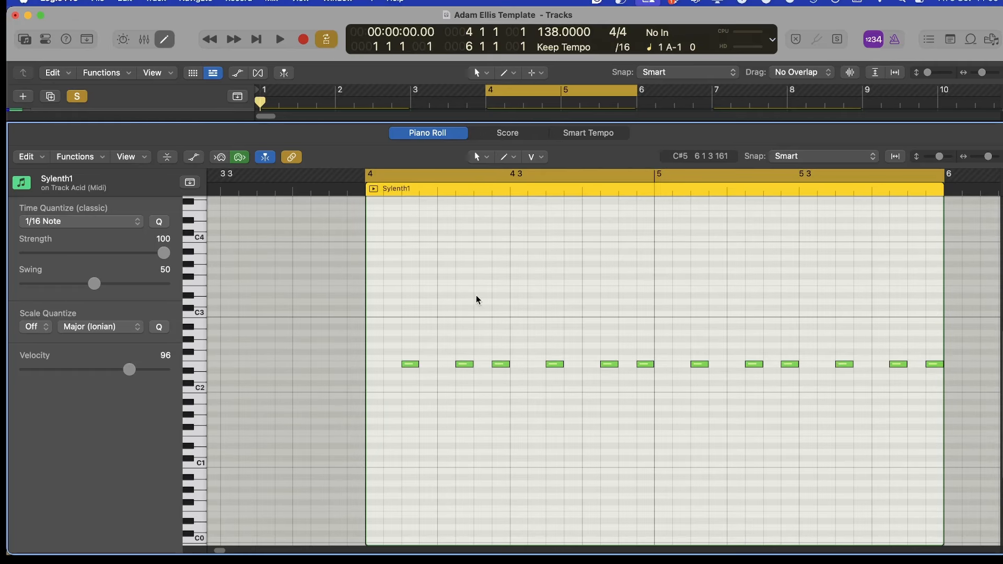
pyautogui.press('super+a')
pyautogui.hotkey('alt', 'Down')
pyautogui.hotkey('alt', 'Down')
pyautogui.press('p')
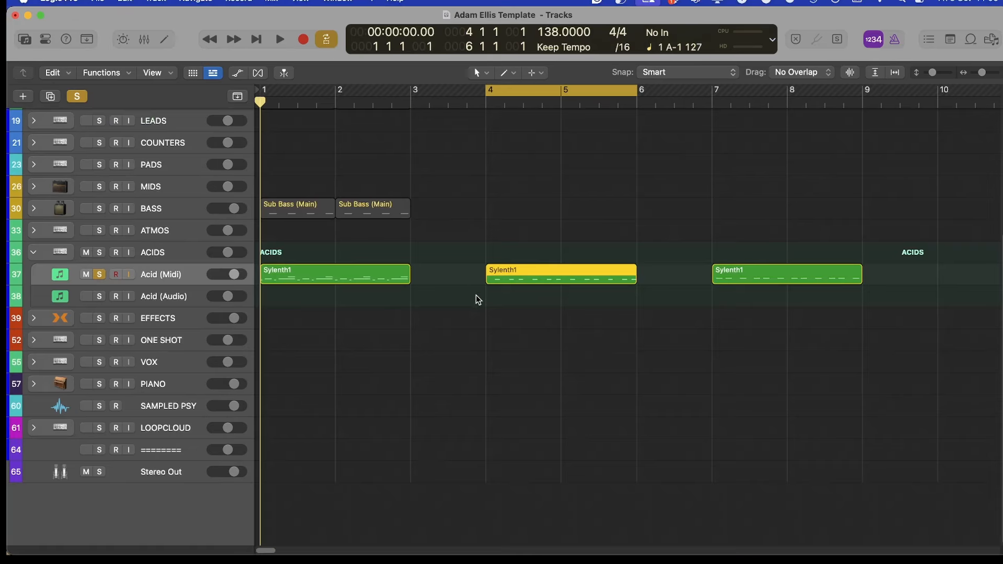
# Transpose all notes of the acid region at bar 7 down two semitones and close the Piano Roll
pyautogui.click(756, 274)
pyautogui.press('p')
pyautogui.press('super+a')
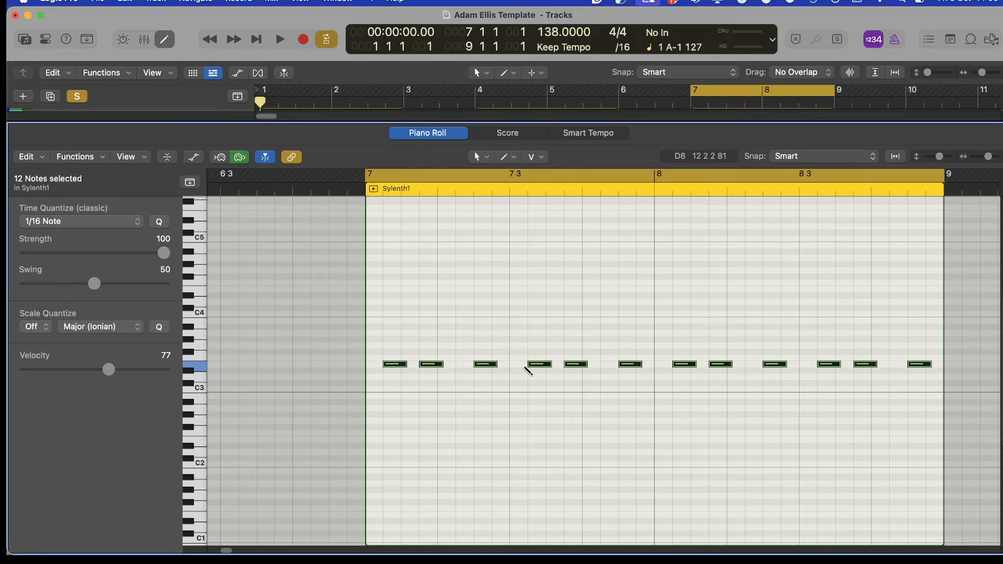
pyautogui.hotkey('alt', 'Down')
pyautogui.hotkey('alt', 'Down')
pyautogui.press('p')
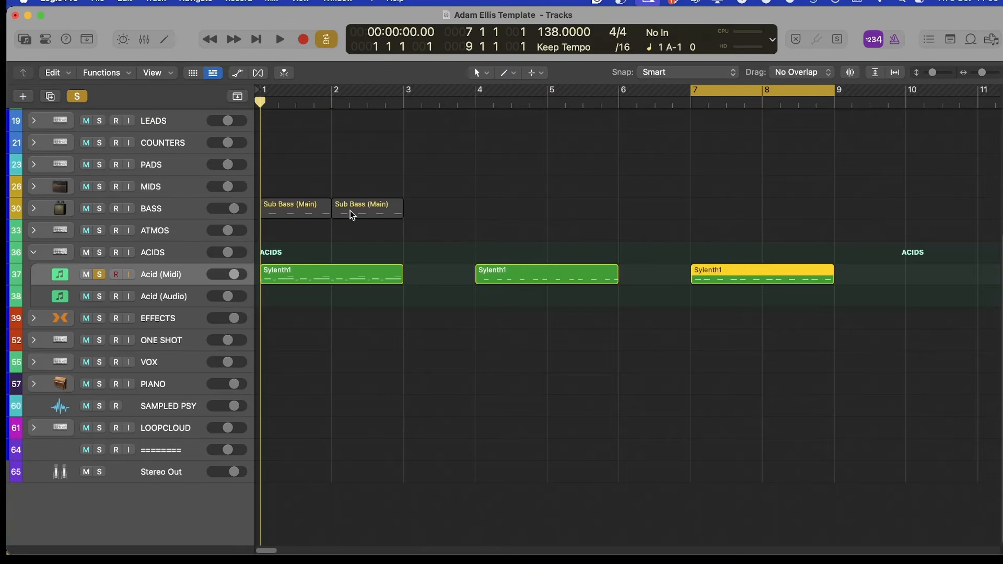
# Select the acid region at bar 1 and show the inspector with the Acid (Midi) channel strip
pyautogui.click(320, 275)
pyautogui.press('i')
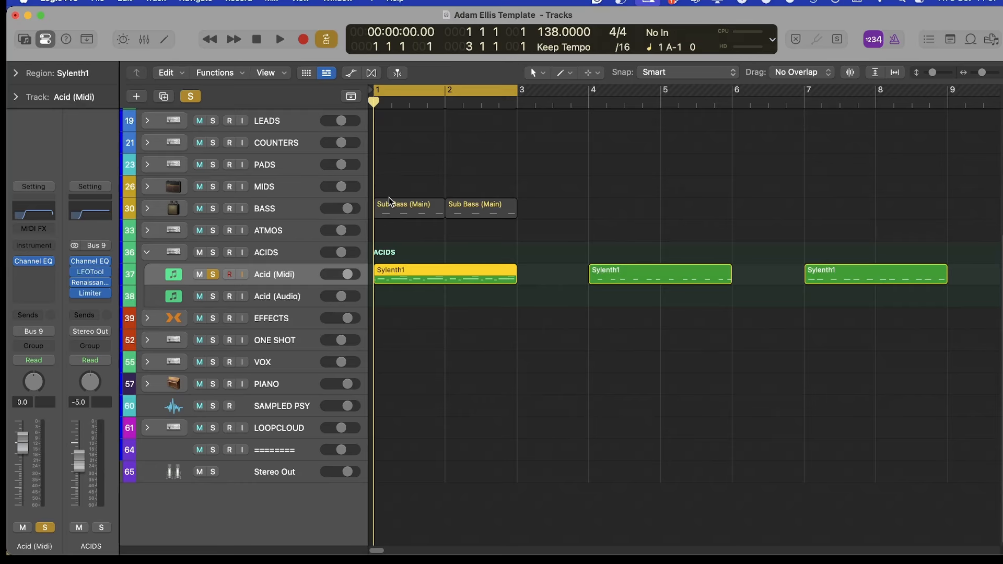
pyautogui.scroll(2, 427, 252)
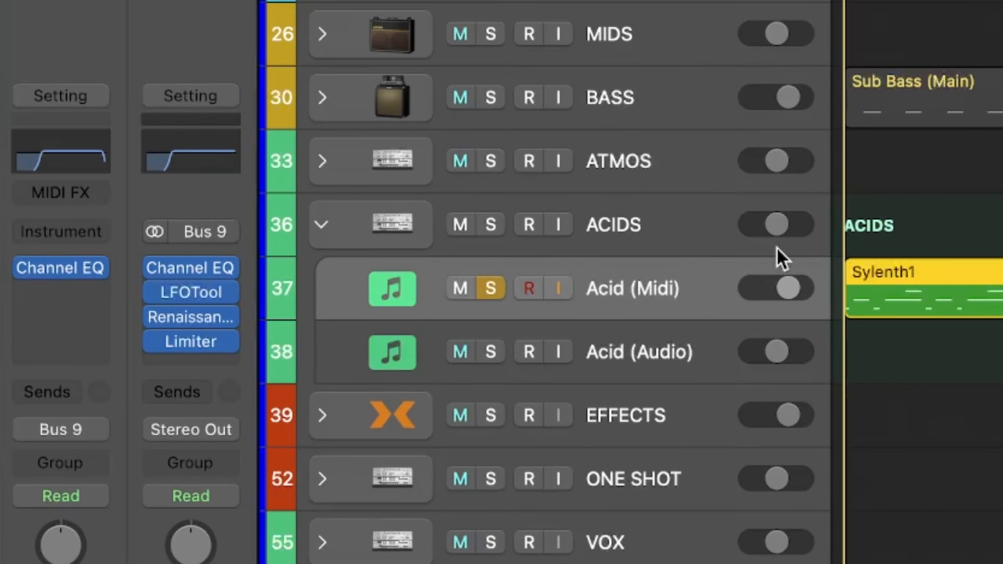
pyautogui.click(61, 286)
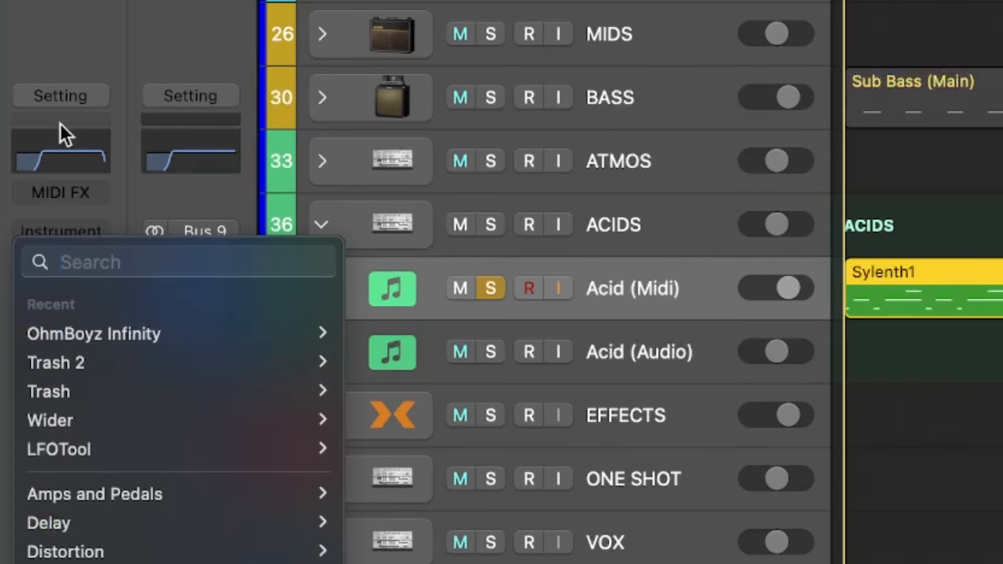
pyautogui.click(61, 131)
pyautogui.click(49, 293)
pyautogui.press('Escape')
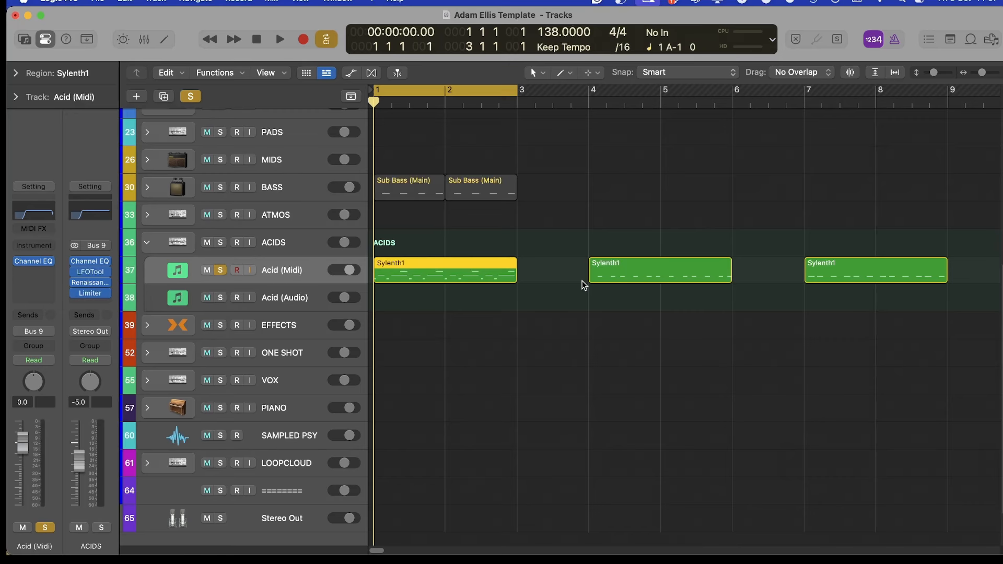
# Examine the low-cut filter in the ACIDS bus's Channel EQ and close the plug-in
pyautogui.scroll(-10, 583, 282)
pyautogui.scroll(6, 539, 259)
pyautogui.hscroll(-15, 538, 258)
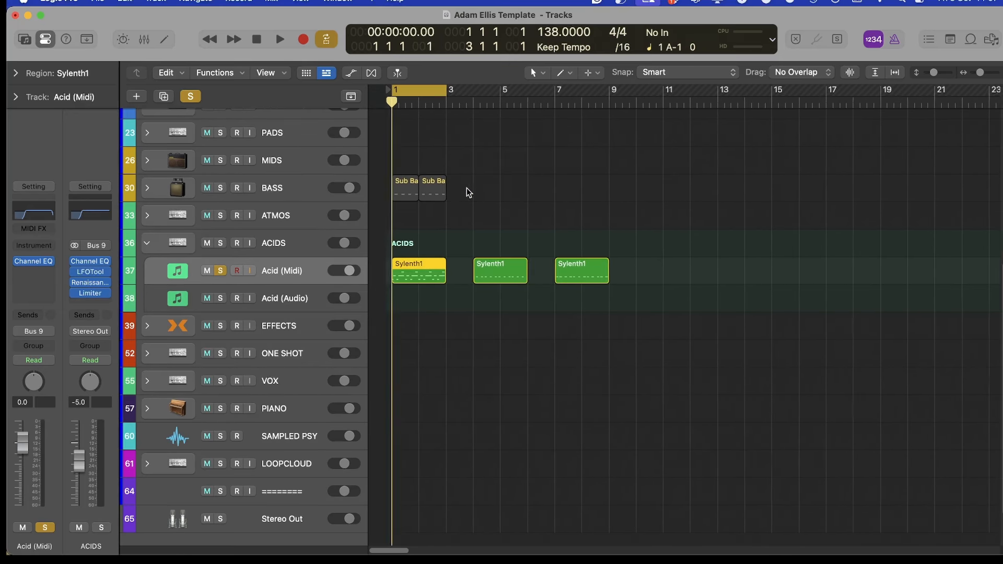
pyautogui.scroll(2, 610, 256)
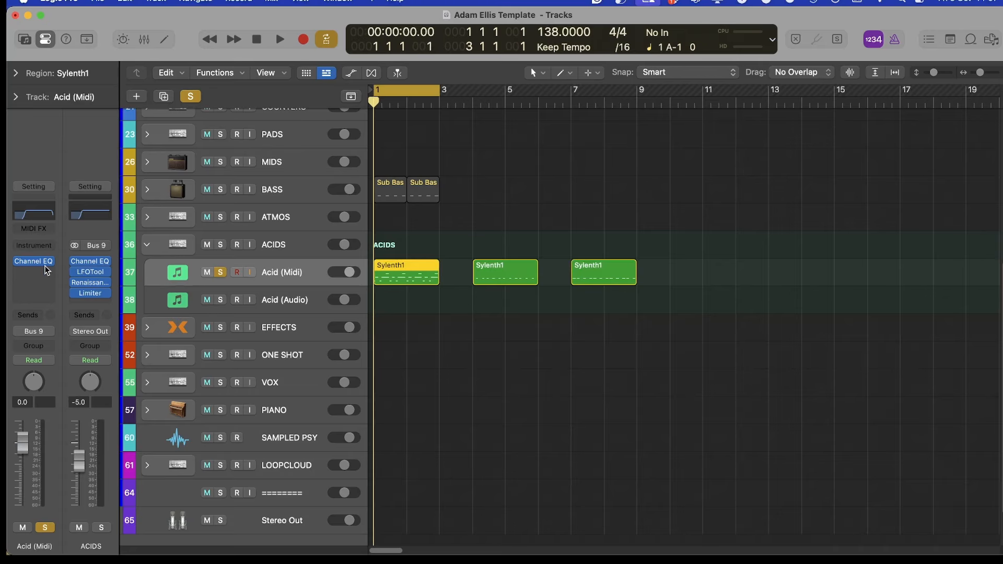
pyautogui.click(91, 261)
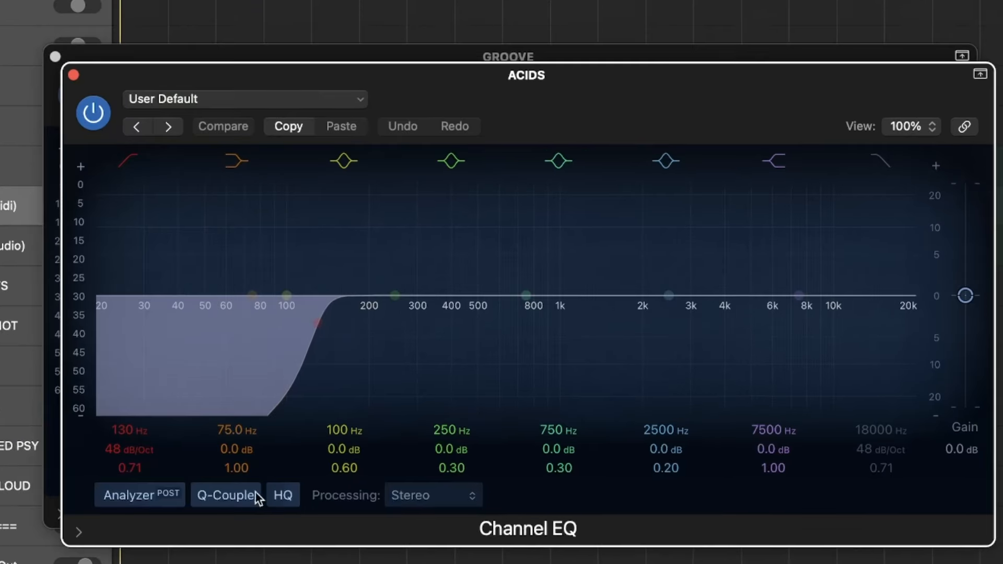
pyautogui.moveTo(121, 70); pyautogui.dragTo(95, 43)
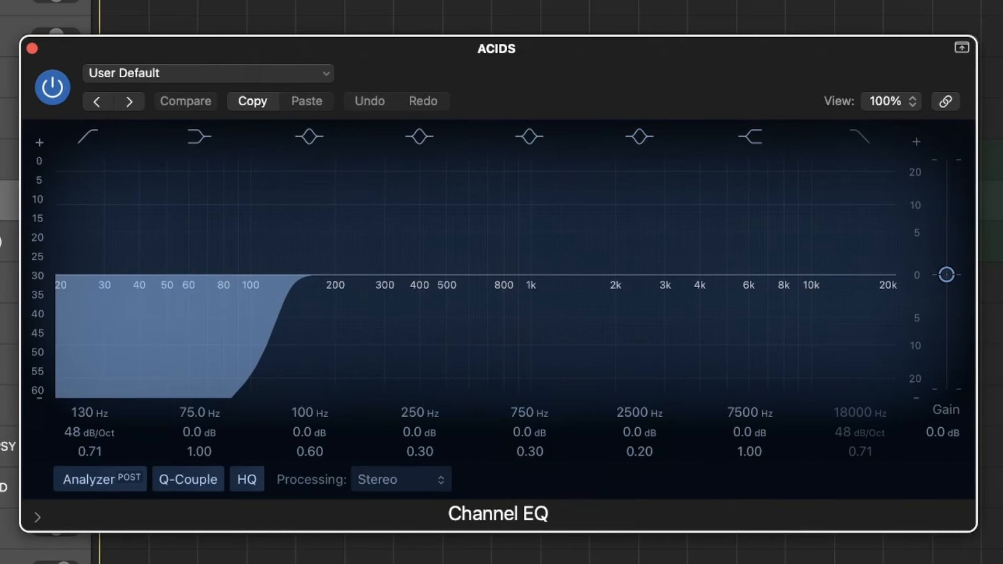
pyautogui.press('super+w')
# Deepen the volume ducking in the ACIDS bus's LFOTool by lowering the start point of its curve
pyautogui.click(96, 272)
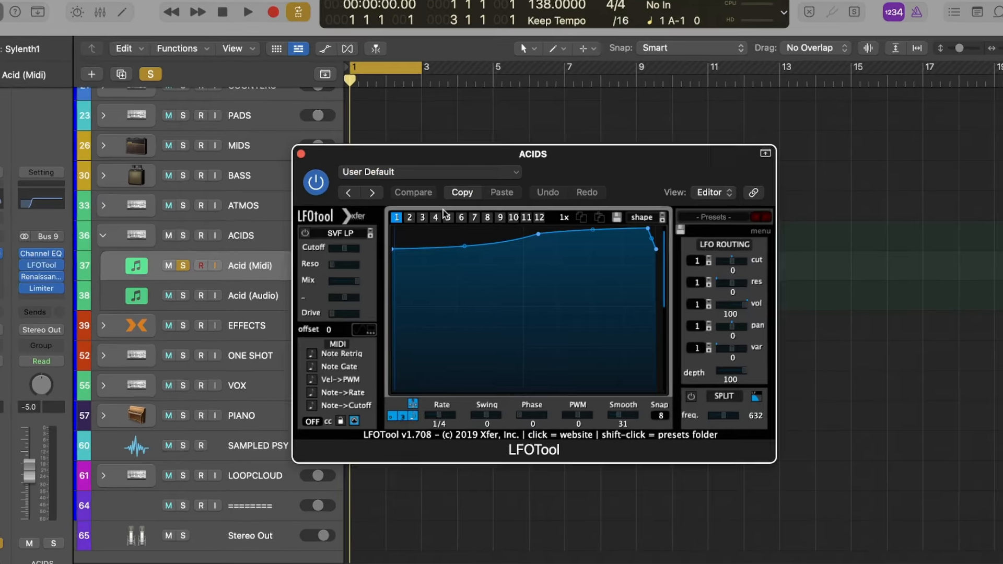
pyautogui.moveTo(400, 252)
pyautogui.mouseDown()
pyautogui.moveTo(408, 260)
pyautogui.moveTo(399, 254)
pyautogui.mouseUp()
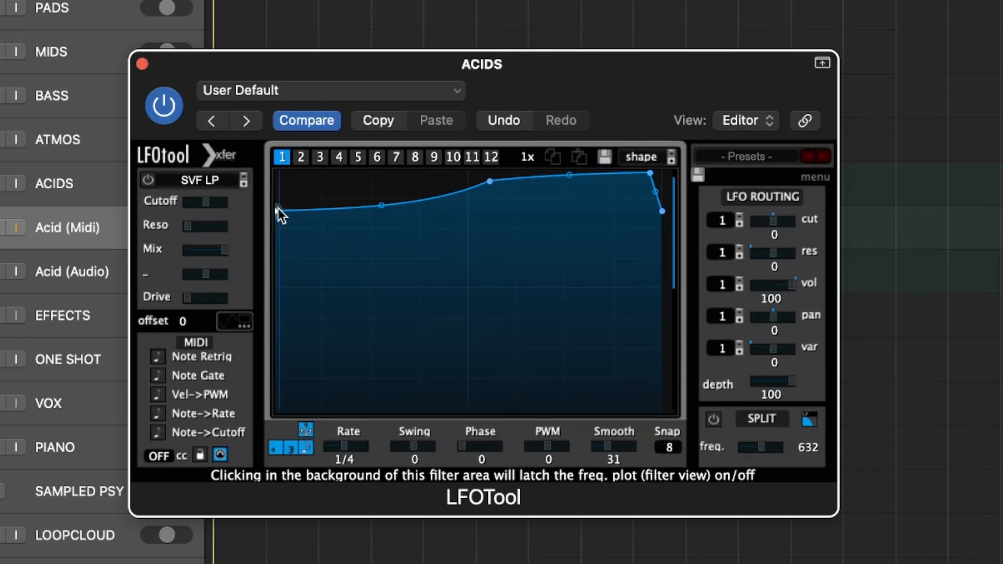
pyautogui.moveTo(278, 208); pyautogui.dragTo(277, 241)
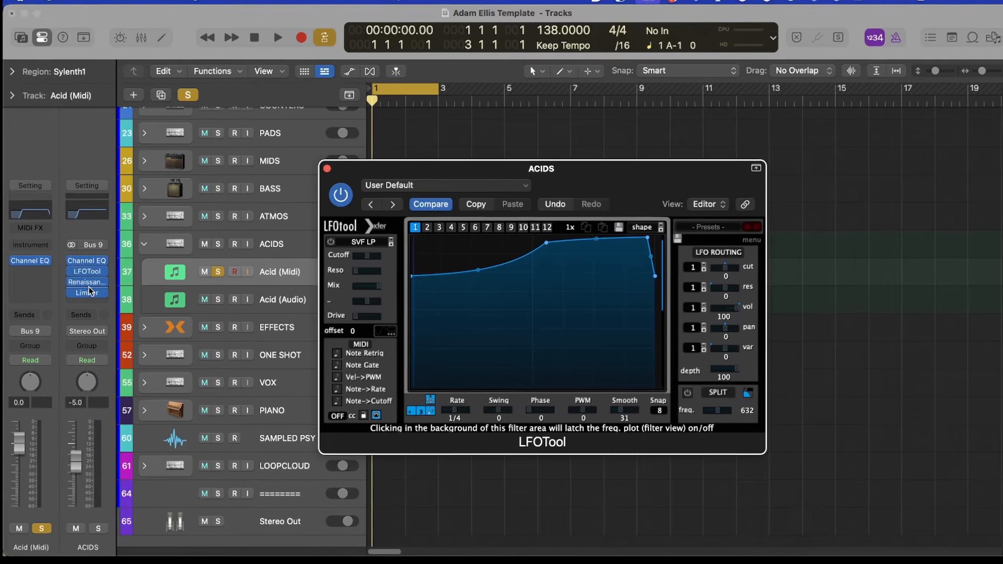
# Set the output gain of the ACIDS bus's Renaissance Axx compressor to -5
pyautogui.click(89, 283)
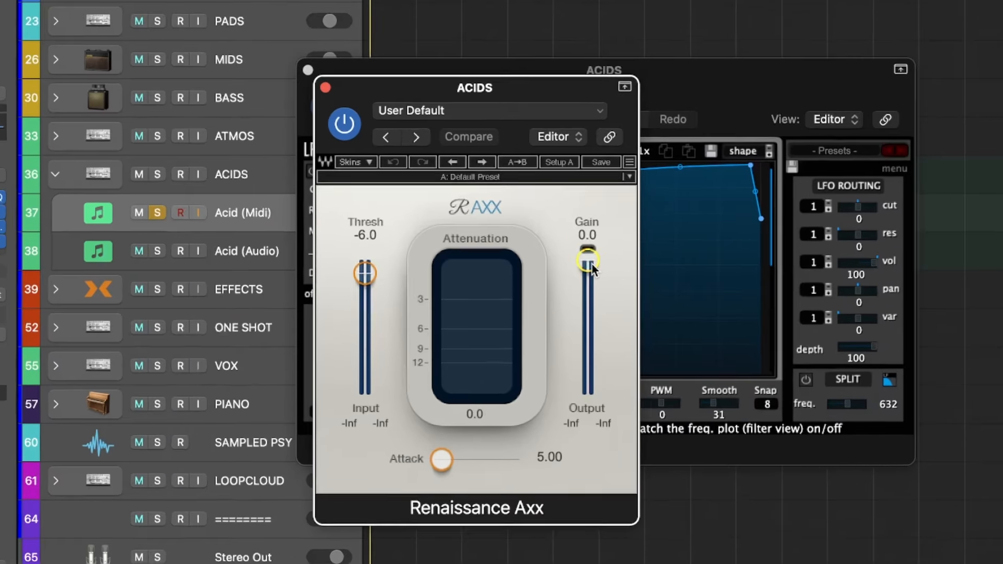
pyautogui.click(532, 308)
pyautogui.write('-5')
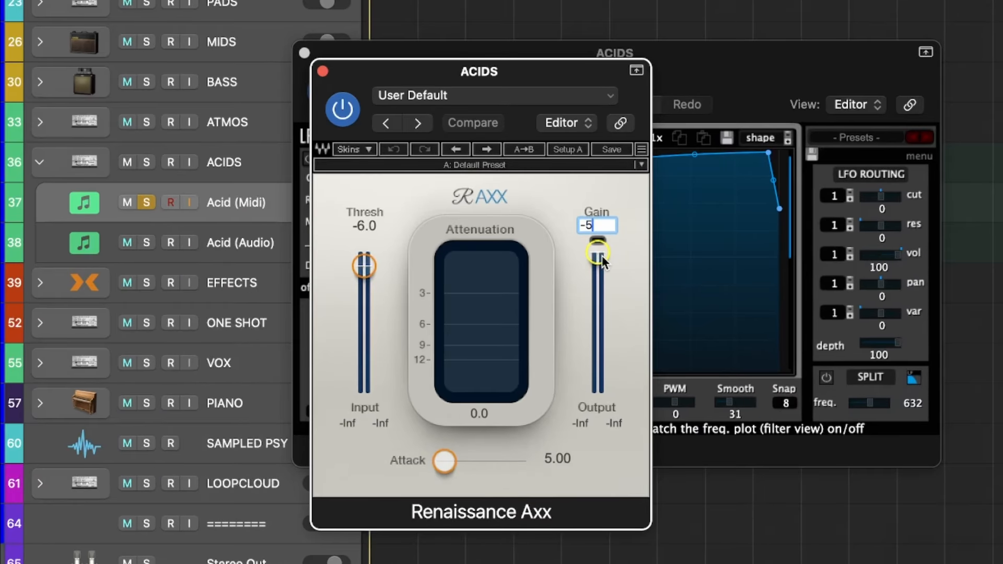
pyautogui.press('Return')
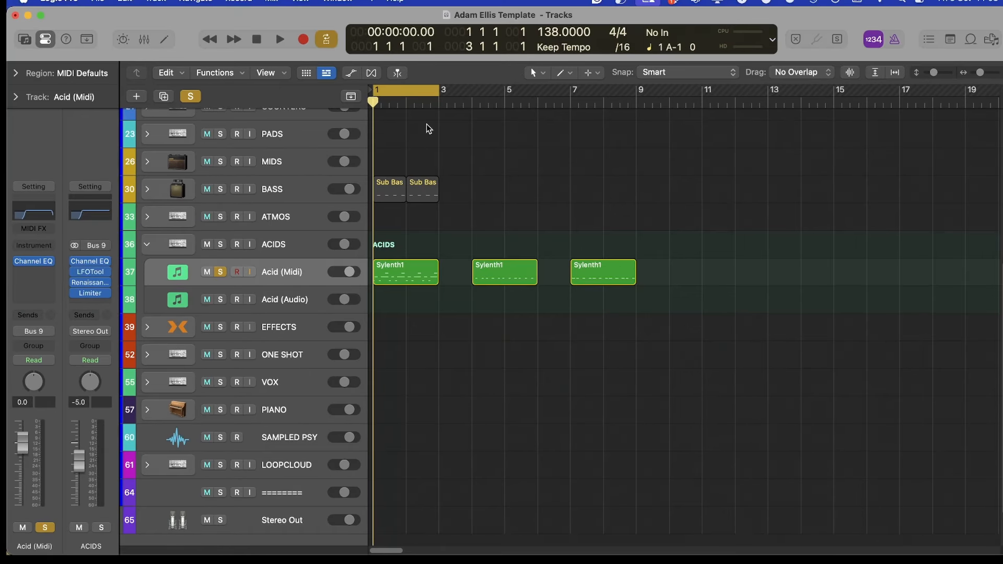
pyautogui.press('s')
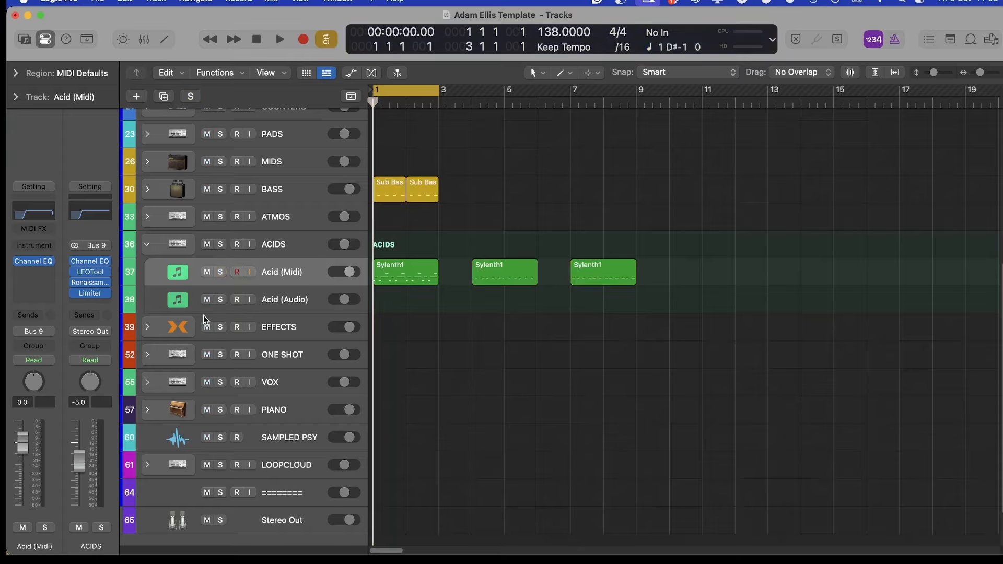
pyautogui.click(190, 98)
pyautogui.press('s')
pyautogui.press('s')
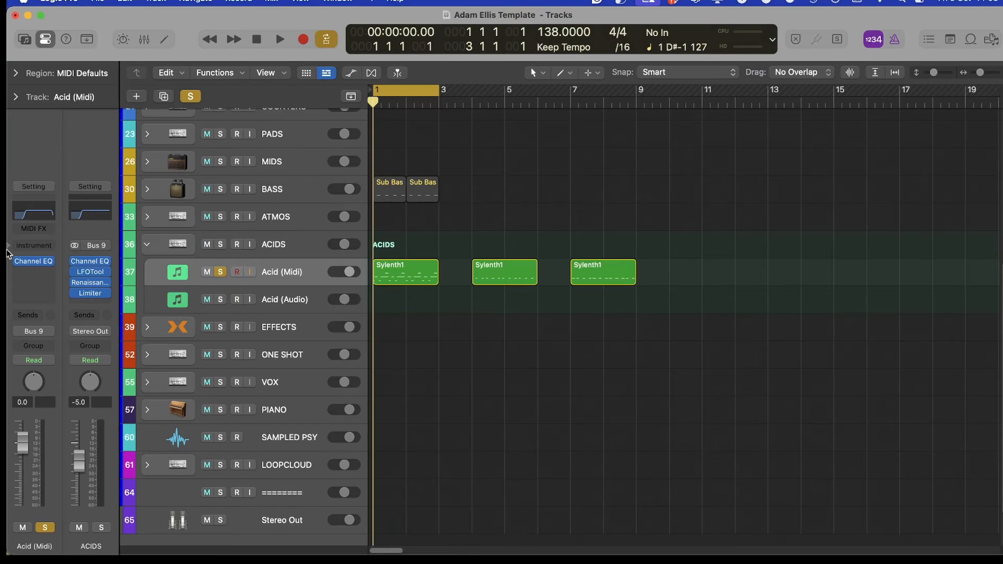
# Load Sylenth1 as the instrument of the Acid (Midi) track and open its editor
pyautogui.click(33, 246)
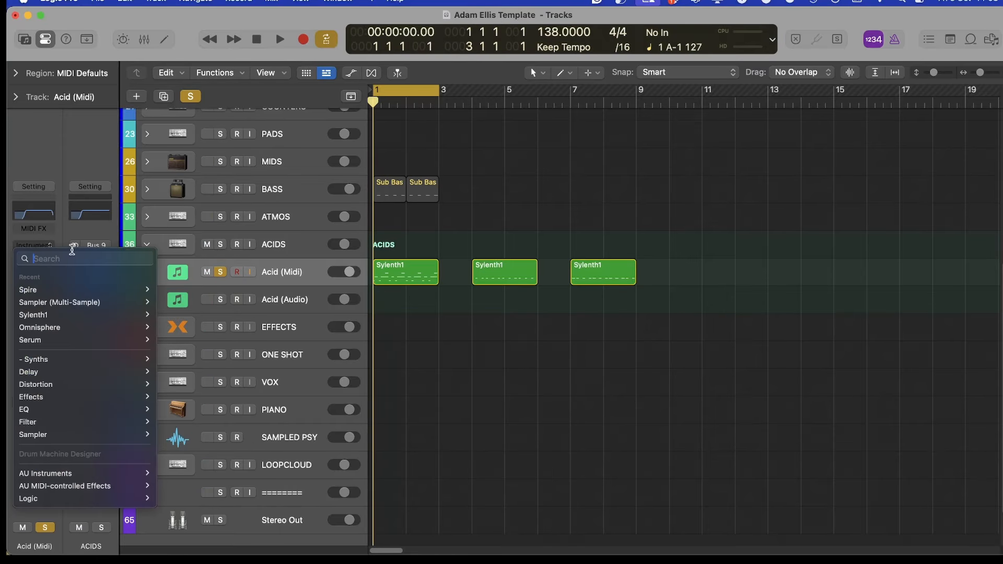
pyautogui.moveTo(70, 315)
pyautogui.click(171, 315)
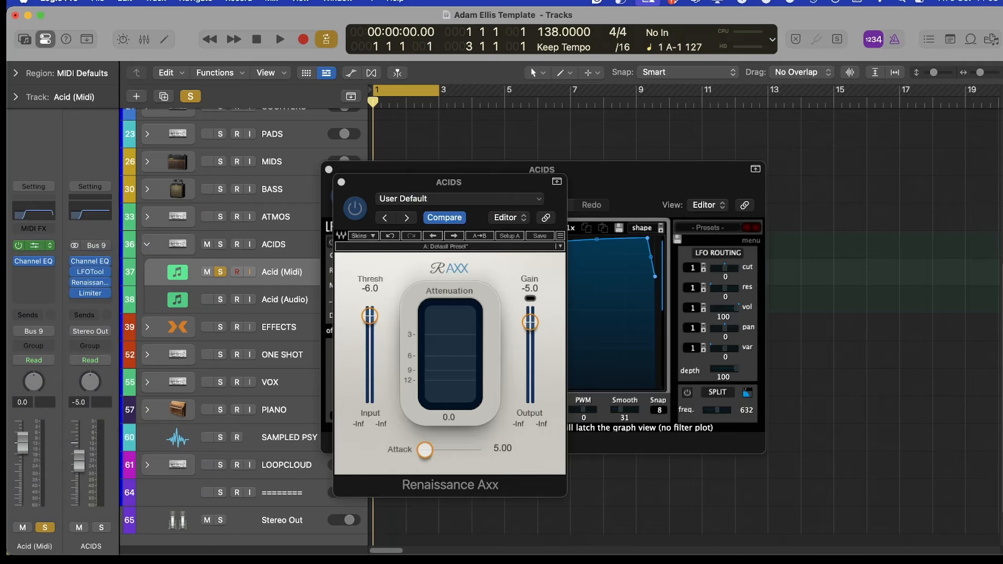
pyautogui.click(24, 247)
pyautogui.click(24, 247)
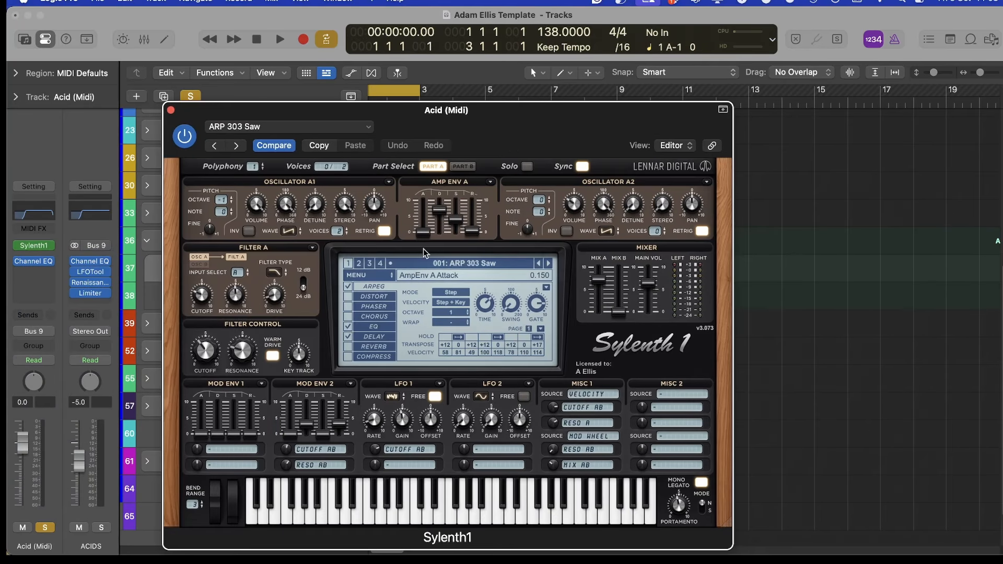
# Load the factory bank "Bluffmunkey - Adam Ellis Essentials 1" in Sylenth1
pyautogui.click(426, 263)
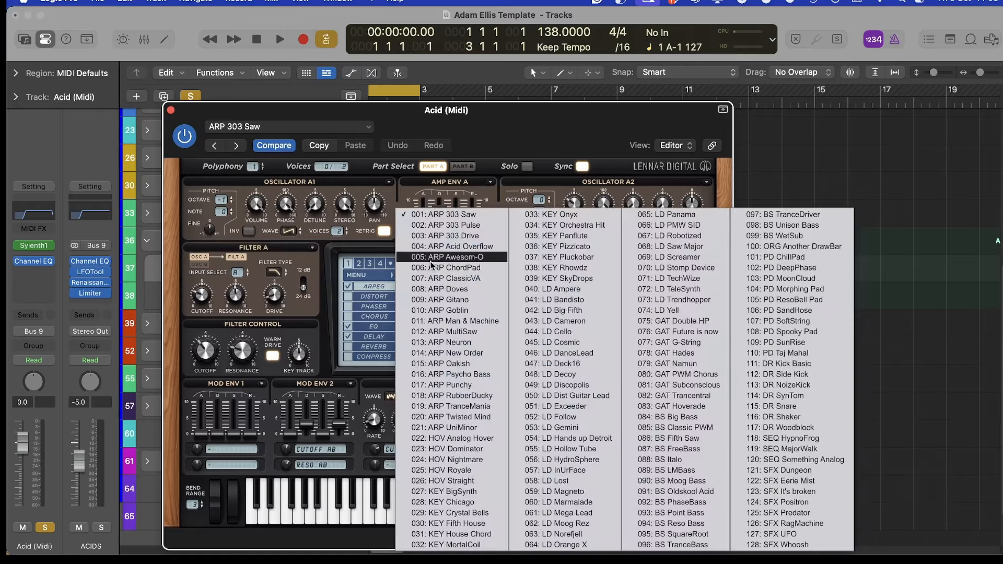
pyautogui.click(418, 195)
pyautogui.click(369, 275)
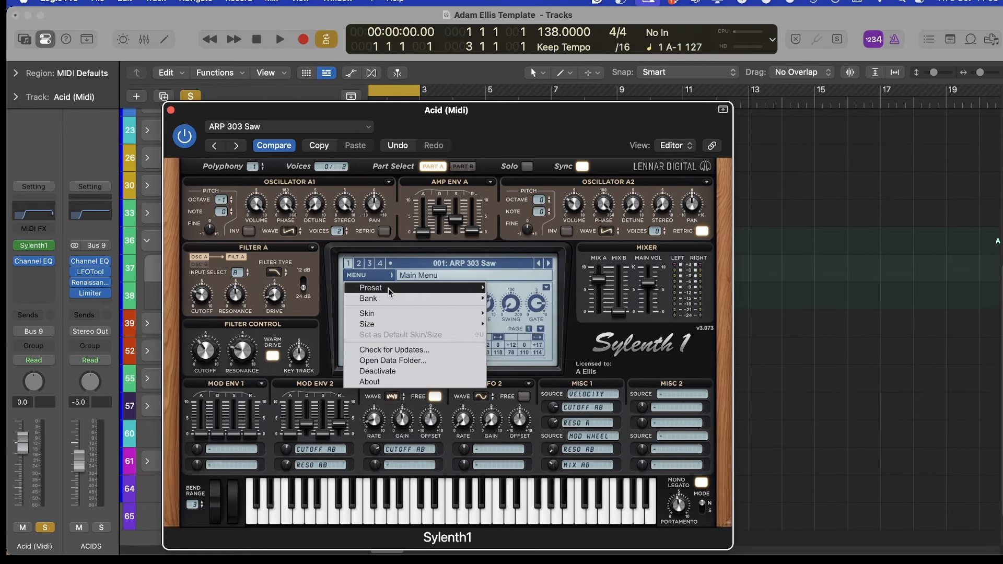
pyautogui.moveTo(377, 299)
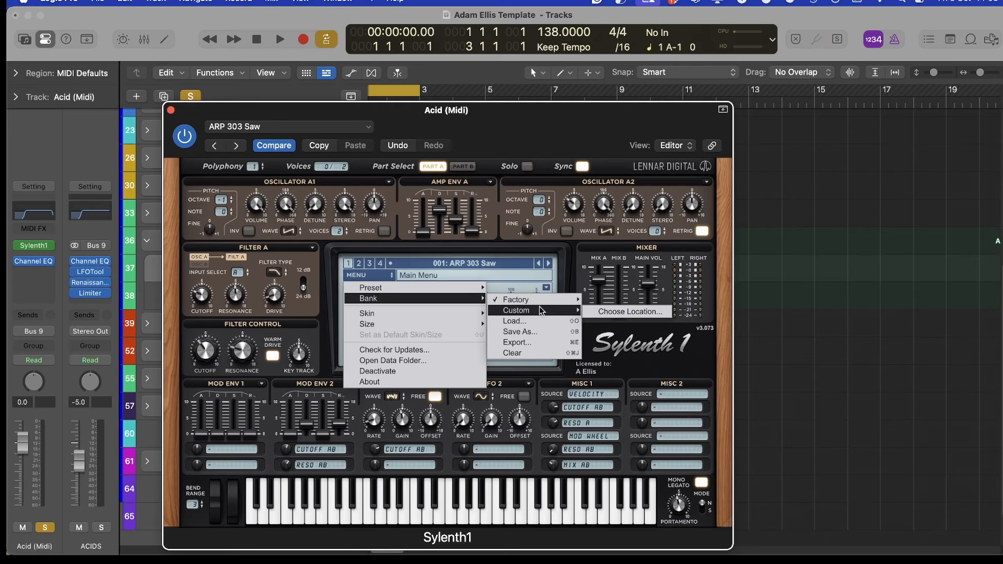
pyautogui.moveTo(538, 301)
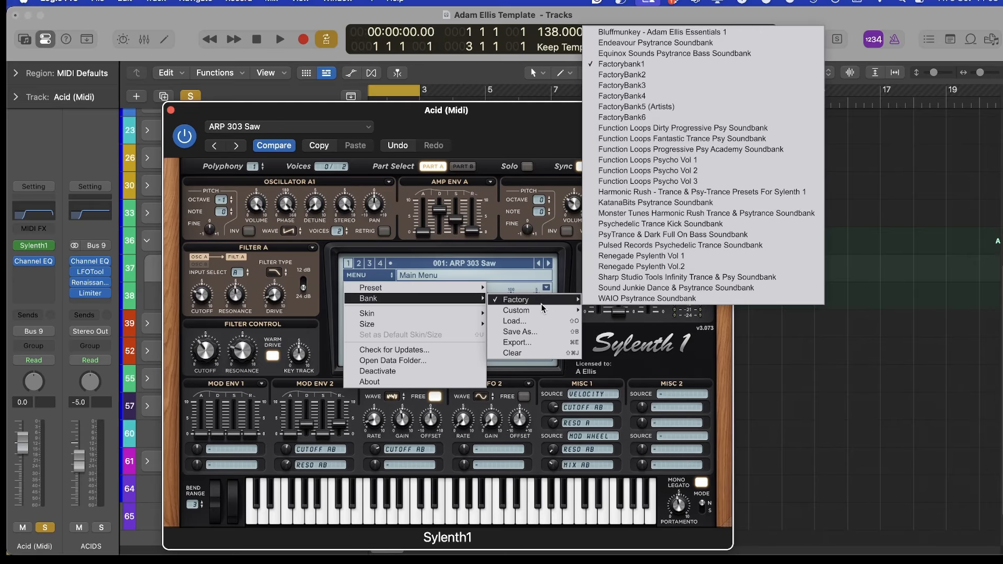
pyautogui.click(676, 32)
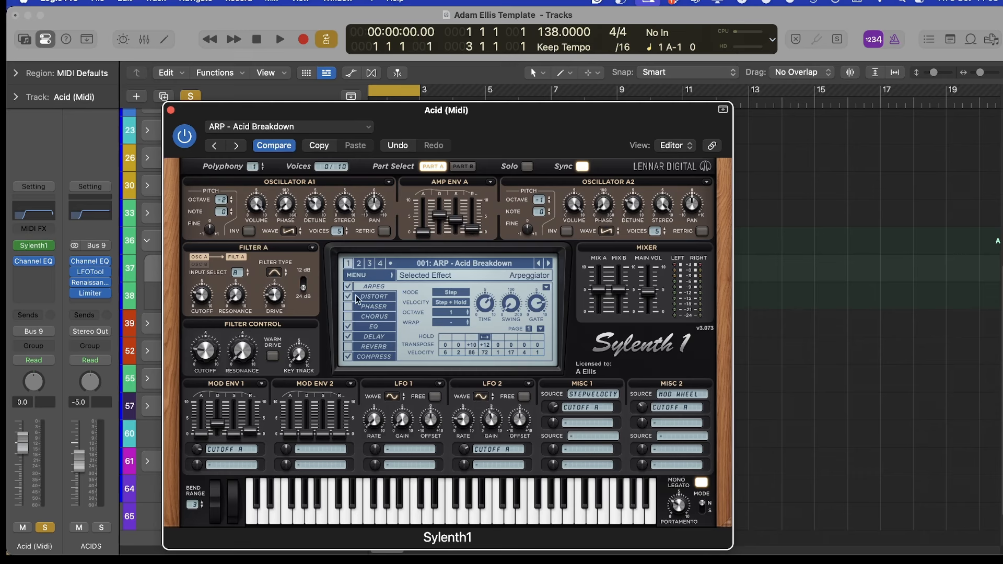
# Switch off the arpeggiator of the ARP - Acid Breakdown preset and audition the acid line, closing the synth window
pyautogui.press('space')
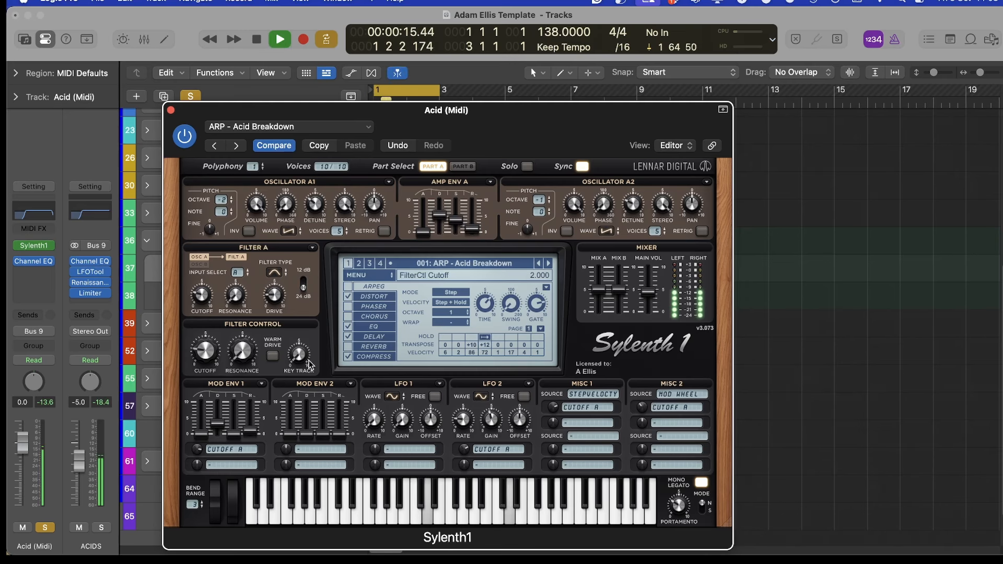
pyautogui.press('c')
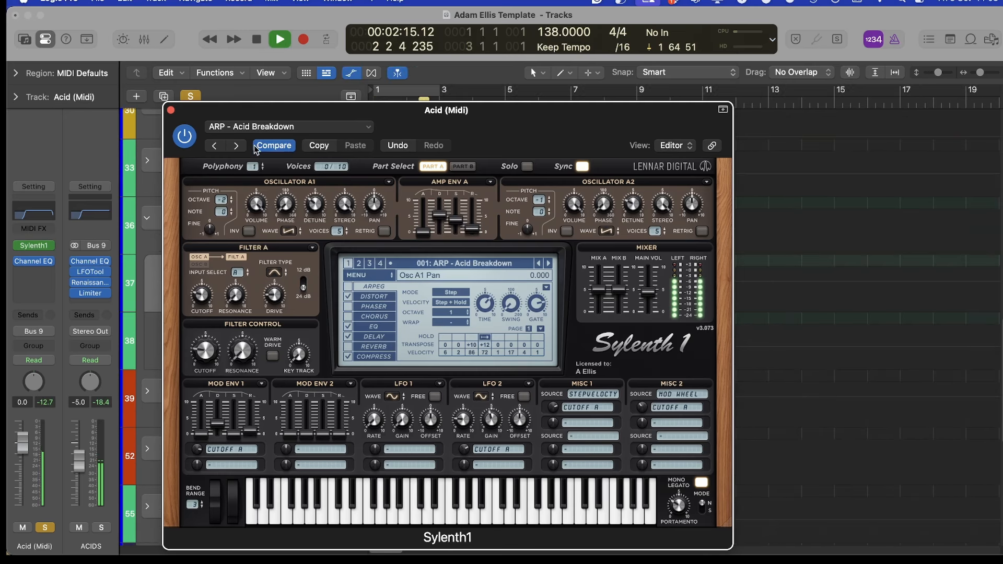
pyautogui.press('super+w')
pyautogui.scroll(-2, 264, 125)
pyautogui.scroll(10, 263, 126)
pyautogui.press('space')
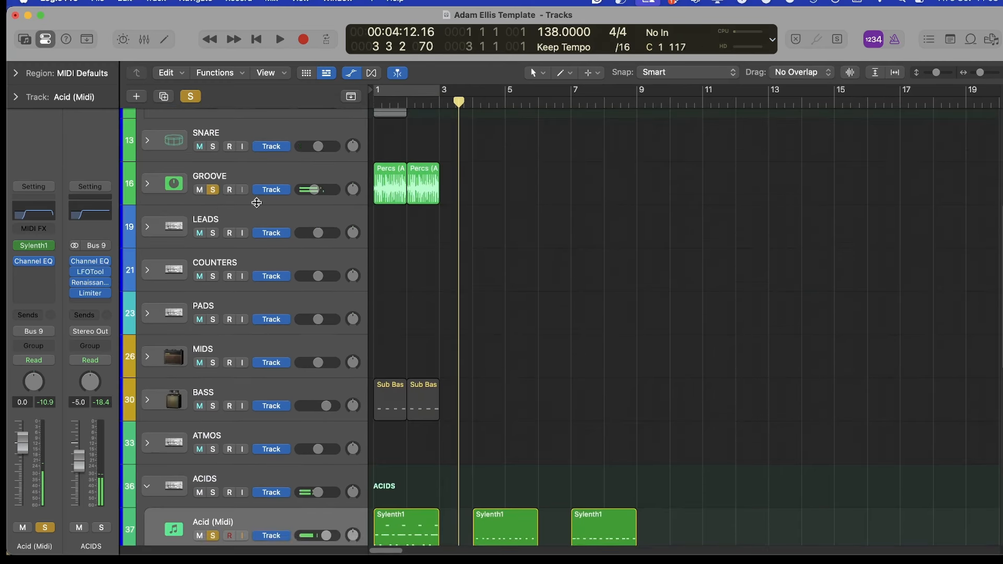
# Turn cycle mode back on and play the looped acid line from bar 1
pyautogui.press('x')
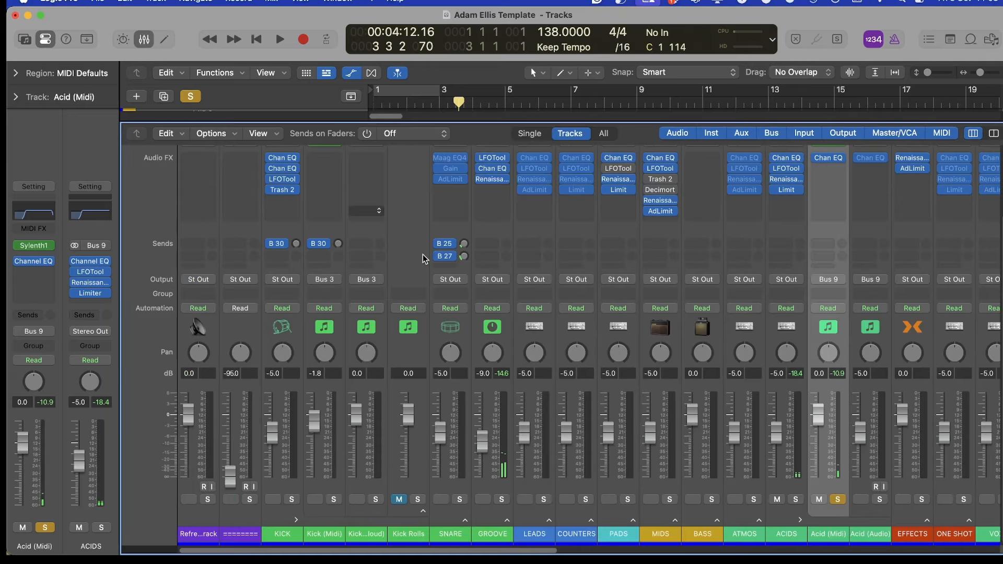
pyautogui.press('x')
pyautogui.press('c')
pyautogui.press('space')
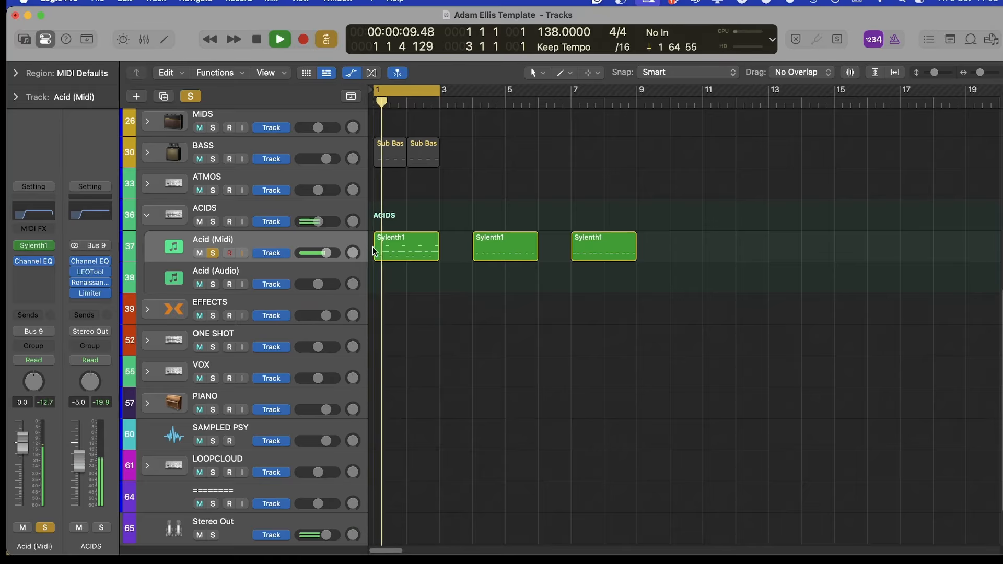
# Sweep Sylenth1's Filter Control cutoff during playback and switch to the next preset, ARP - Acid Dream
pyautogui.press('v')
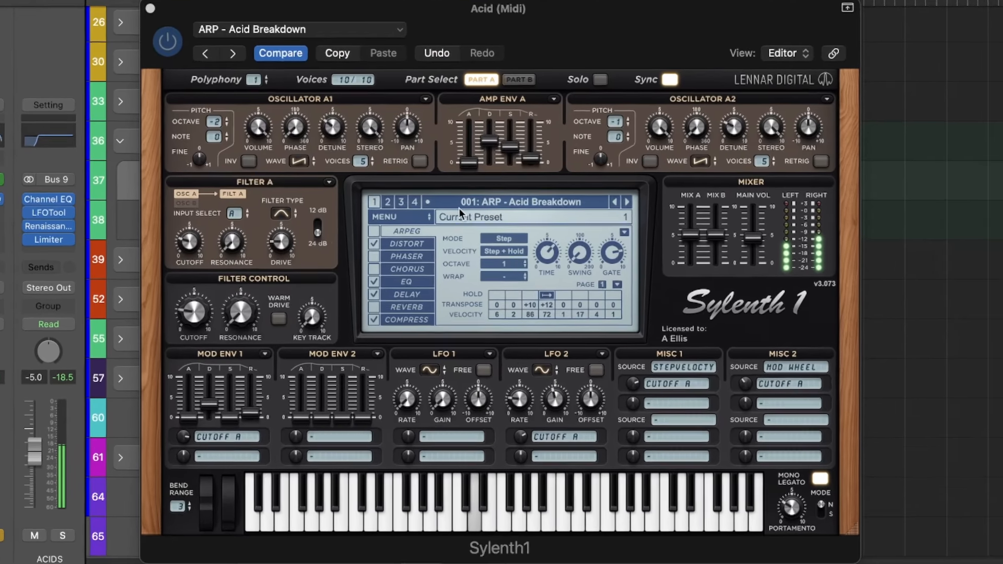
pyautogui.moveTo(199, 311); pyautogui.dragTo(189, 255)
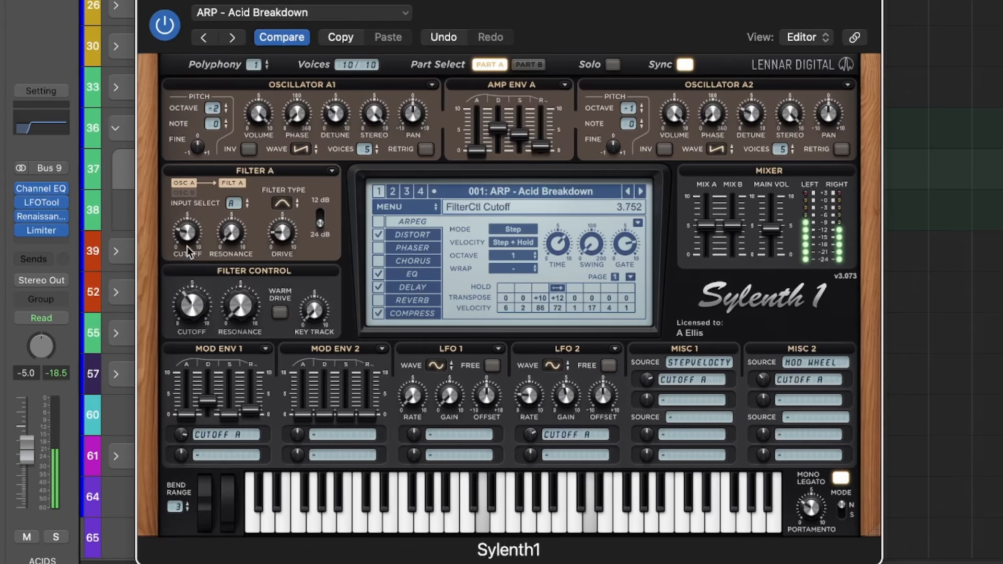
pyautogui.moveTo(200, 201); pyautogui.dragTo(189, 309)
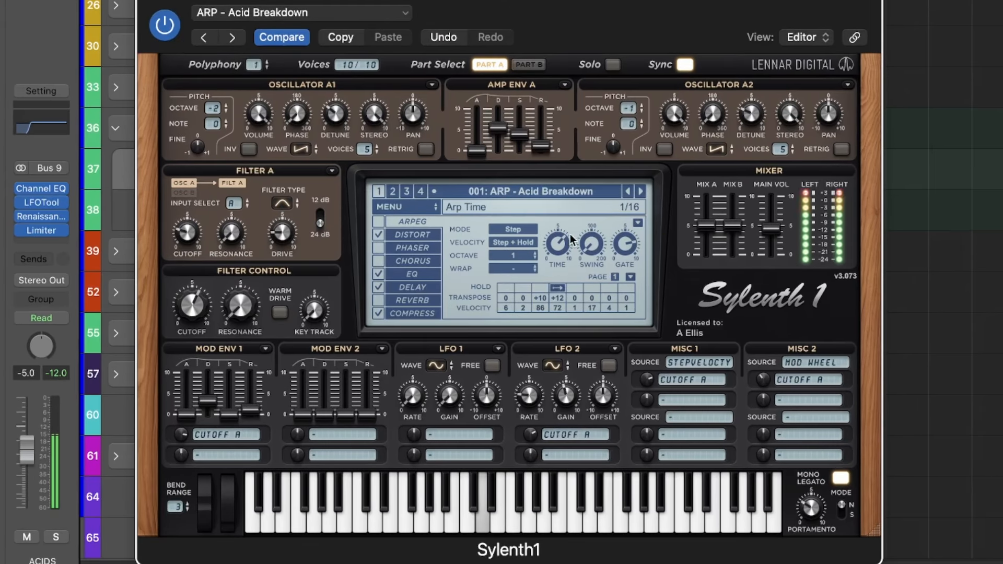
pyautogui.click(641, 192)
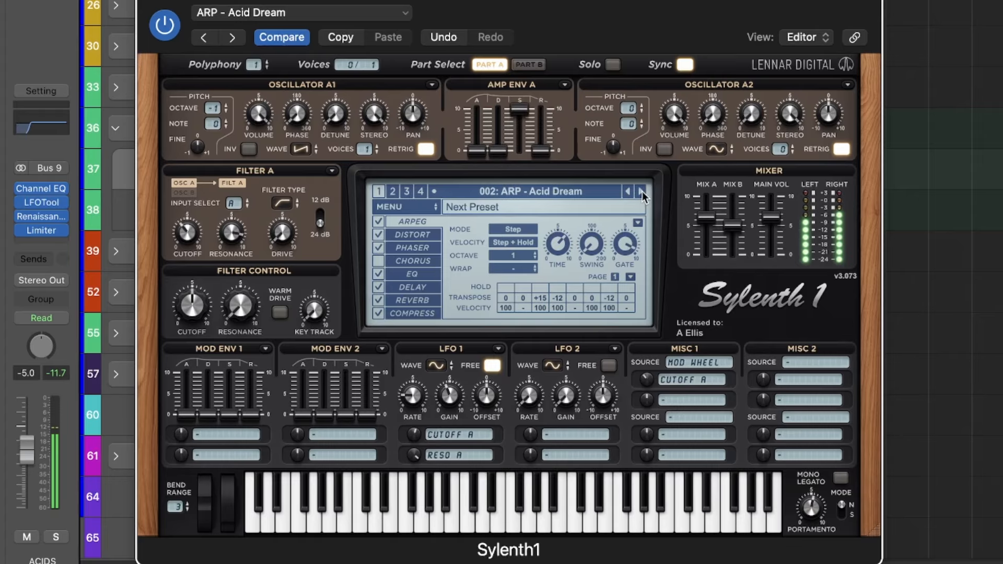
# Sweep Sylenth1's Filter Control cutoff on ARP - Acid Dream during playback, stopping the loop and closing the synth window
pyautogui.moveTo(186, 316); pyautogui.dragTo(188, 289)
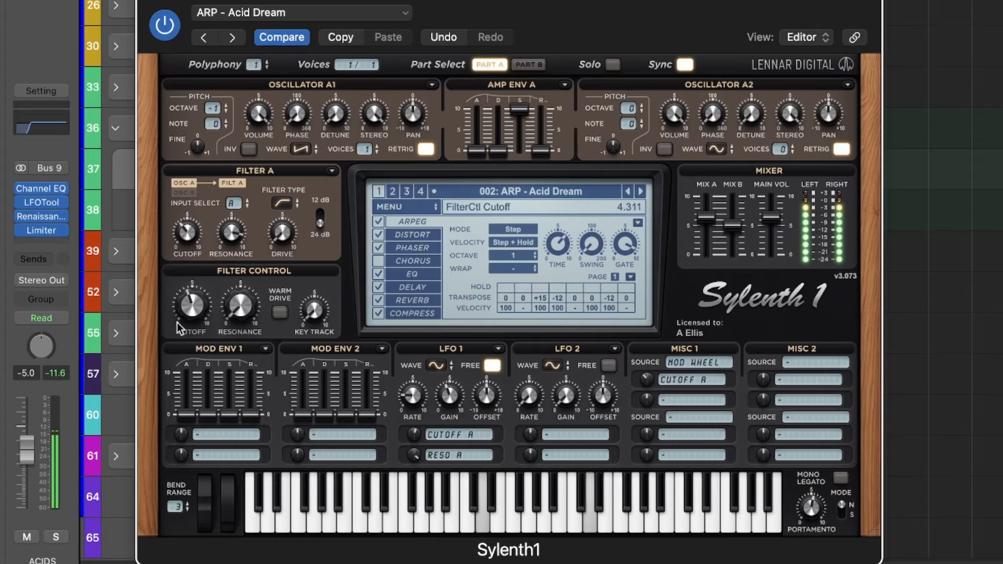
pyautogui.press('super+w')
pyautogui.click(479, 176)
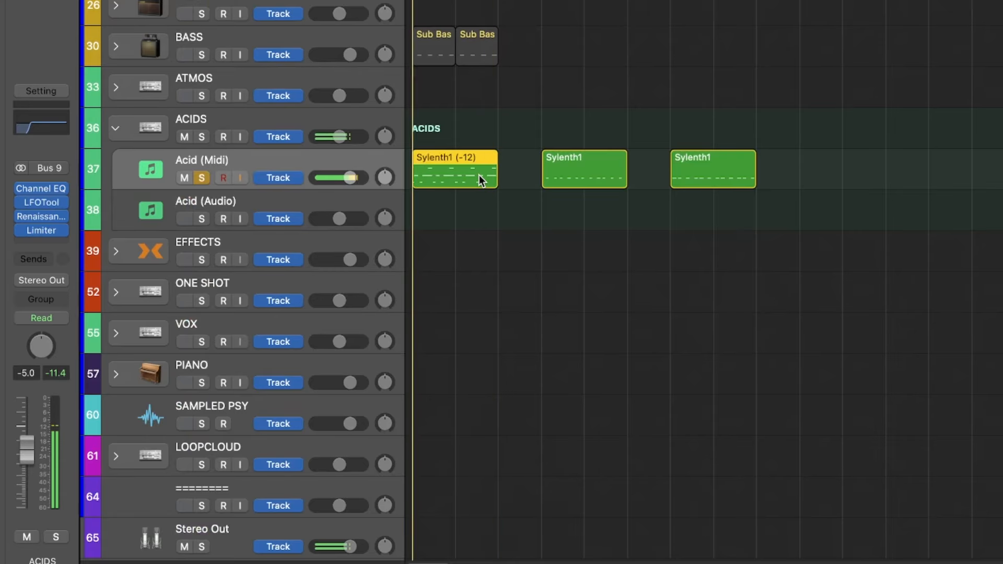
pyautogui.press('v')
pyautogui.moveTo(194, 324); pyautogui.dragTo(193, 306)
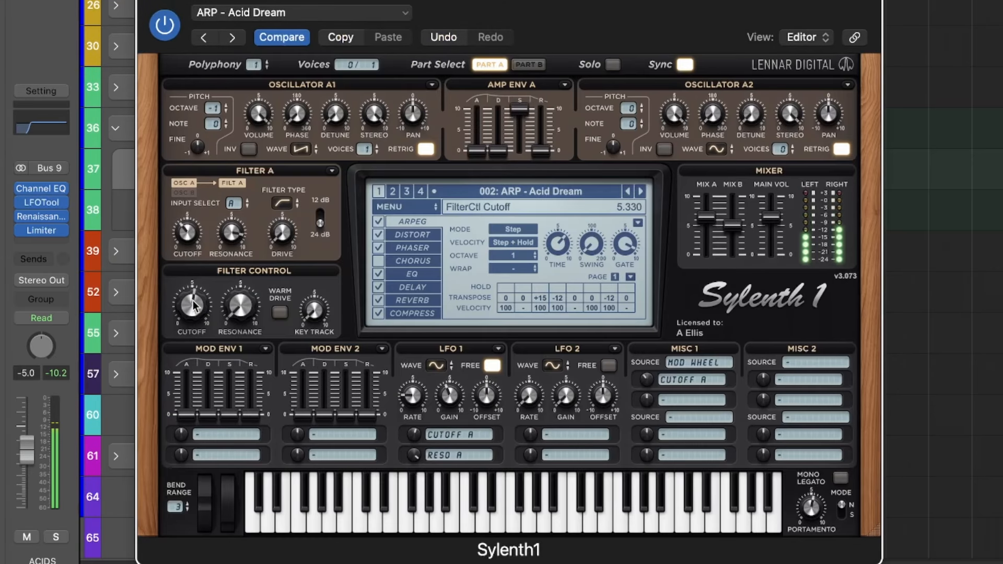
pyautogui.moveTo(196, 265); pyautogui.dragTo(167, 305)
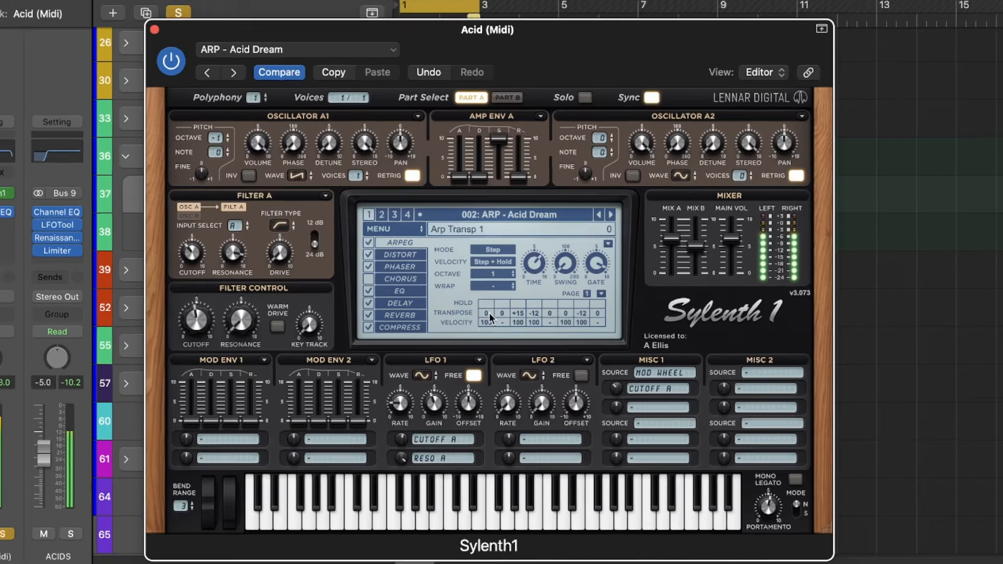
pyautogui.press('space')
pyautogui.press('super+w')
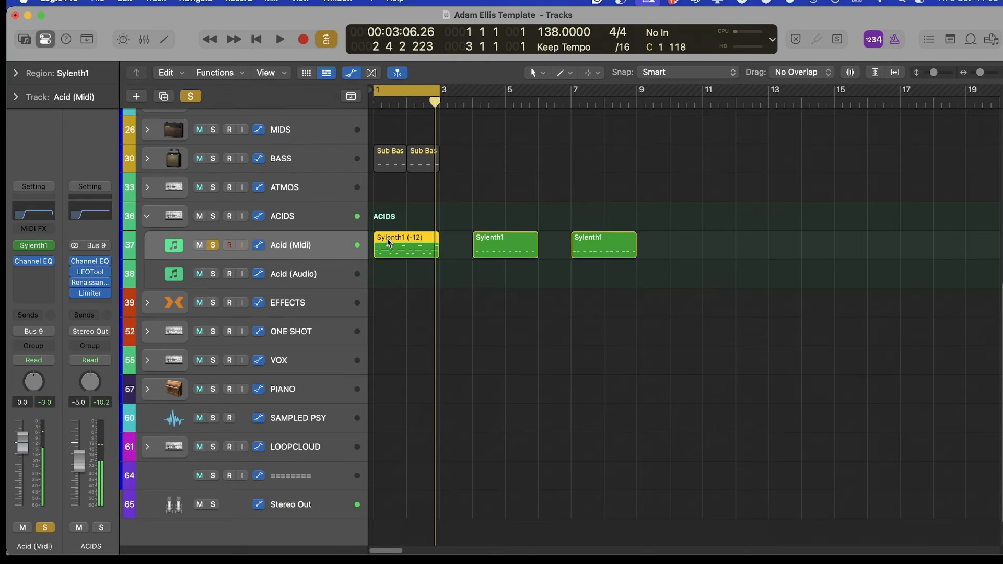
# Transpose the eight lowest notes of the first Sylenth1 region up one octave in the Piano Roll and audition the line
pyautogui.doubleClick(392, 242)
pyautogui.click(504, 472)
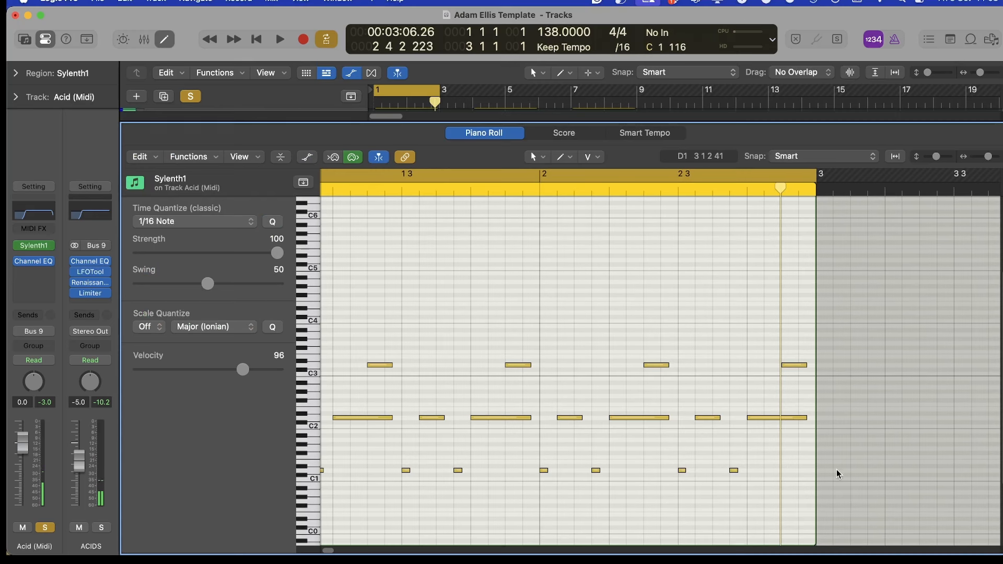
pyautogui.moveTo(327, 479); pyautogui.dragTo(327, 479)
pyautogui.scroll(-4, 327, 480)
pyautogui.hscroll(-2, 667, 460)
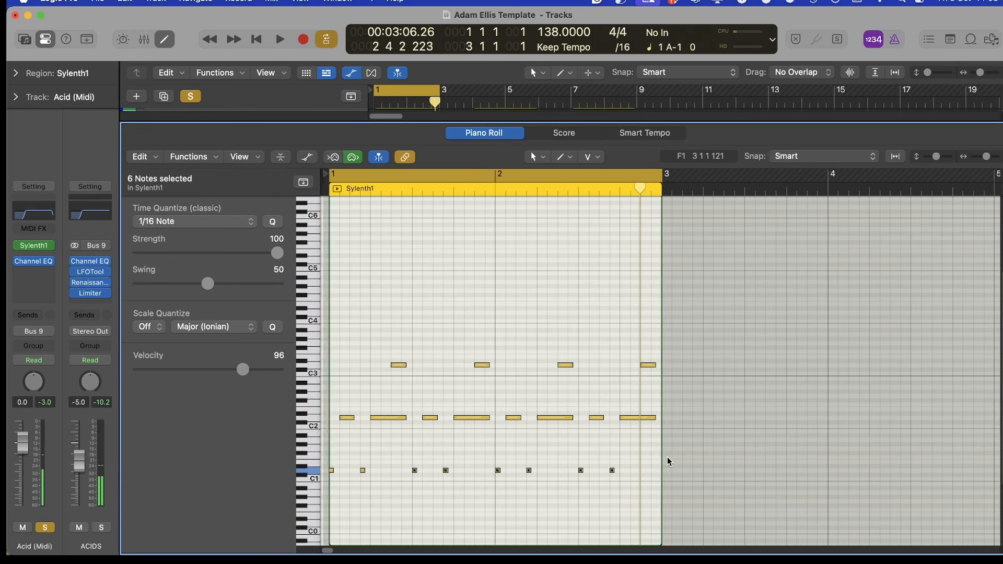
pyautogui.moveTo(695, 449); pyautogui.dragTo(266, 508)
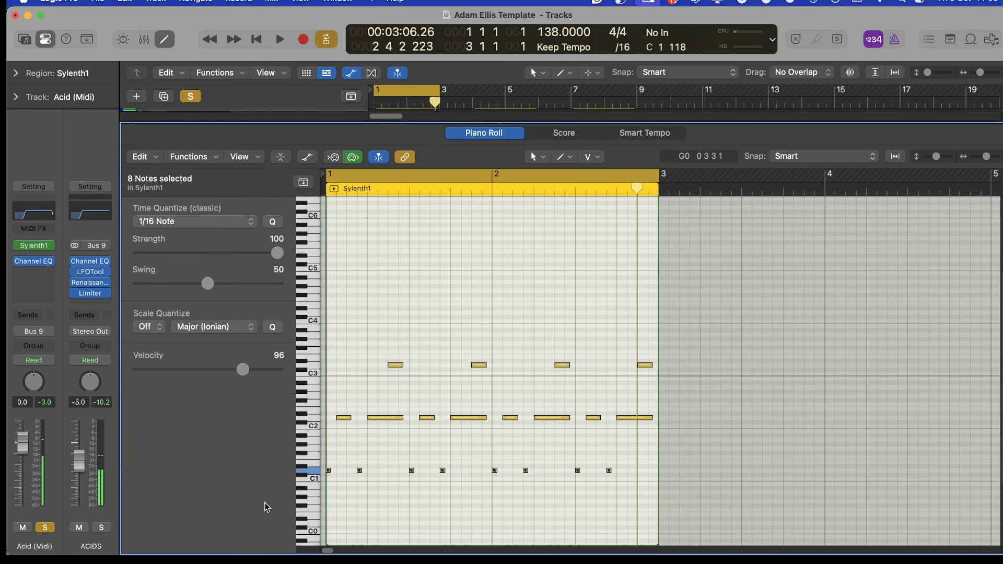
pyautogui.hotkey('alt', 'shift', 'Up')
pyautogui.press('space')
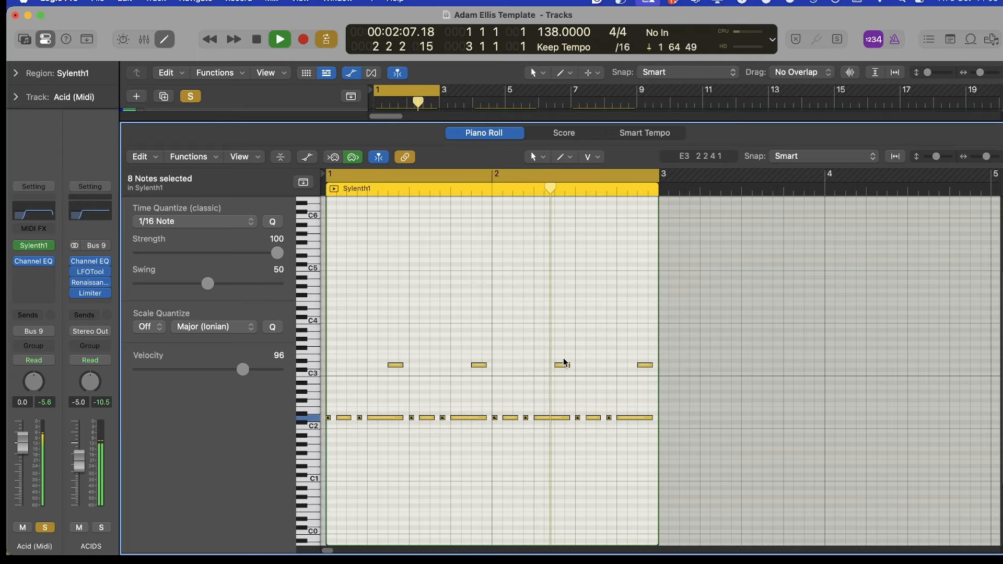
pyautogui.click(390, 432)
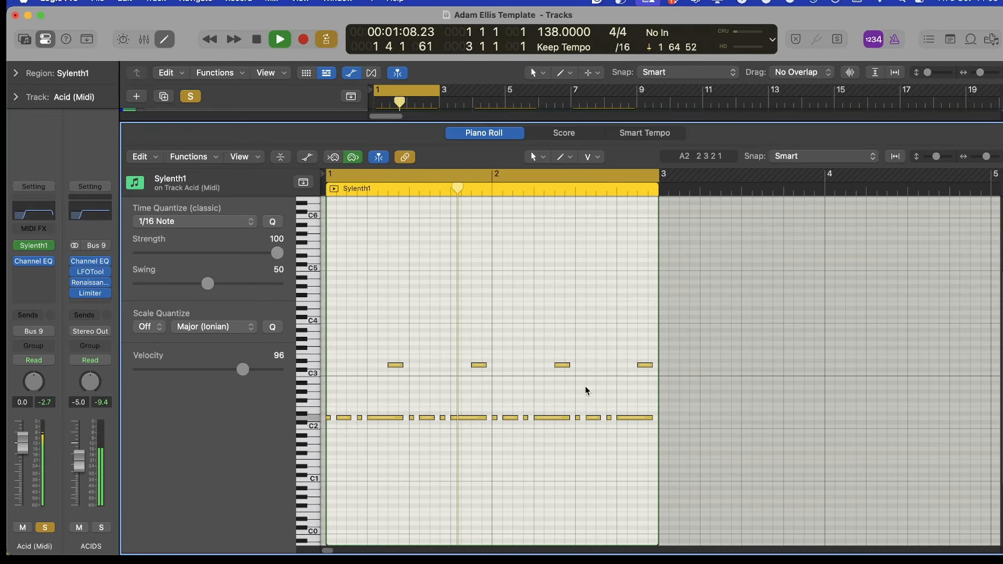
# Adjust bar 1's note lengths: end the last low note at the high note, extend that high note to bar 2 and lengthen the opening note
pyautogui.moveTo(486, 418); pyautogui.dragTo(471, 418)
pyautogui.moveTo(486, 366); pyautogui.dragTo(492, 366)
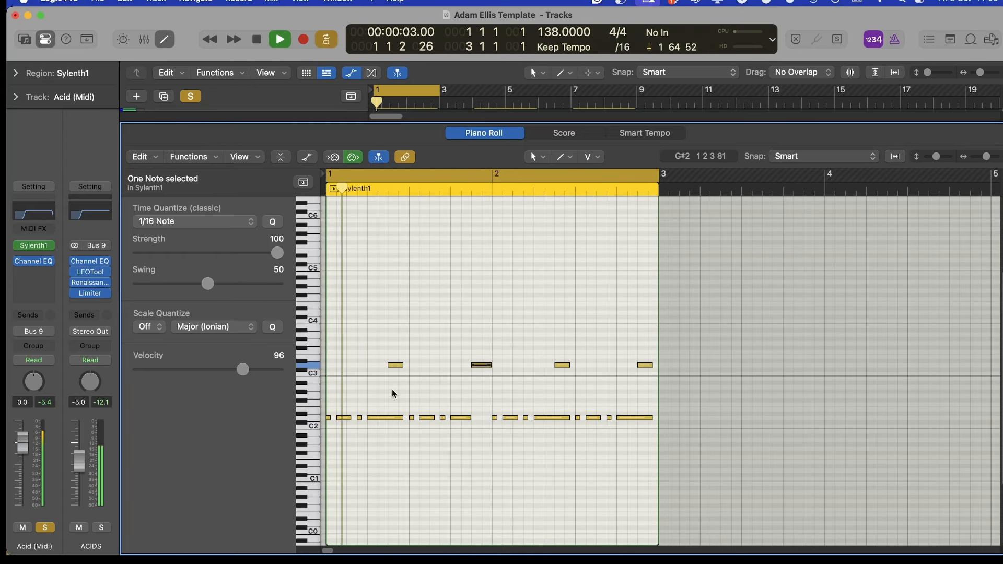
pyautogui.press('space')
pyautogui.moveTo(328, 418); pyautogui.dragTo(347, 418)
pyautogui.scroll(6, 413, 348)
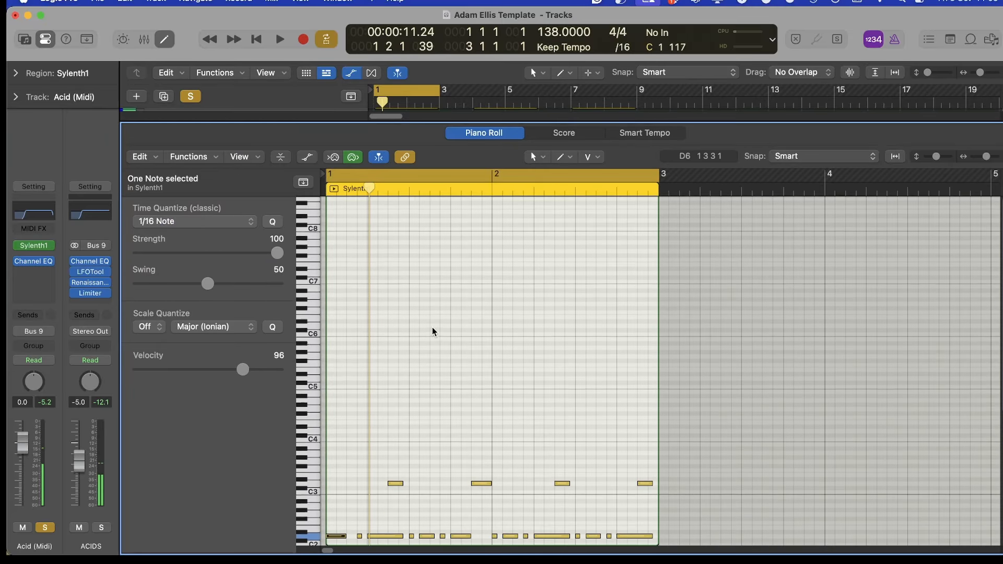
# Close the Piano Roll and solo the Kick (Midi) and BASS tracks to play them with the acid line
pyautogui.press('e')
pyautogui.click(215, 208)
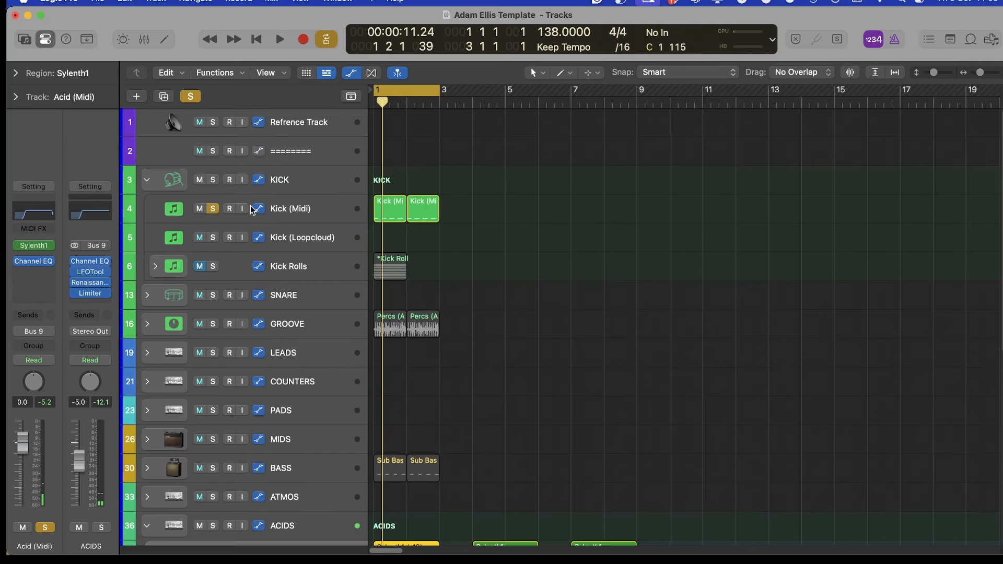
pyautogui.scroll(-10, 479, 243)
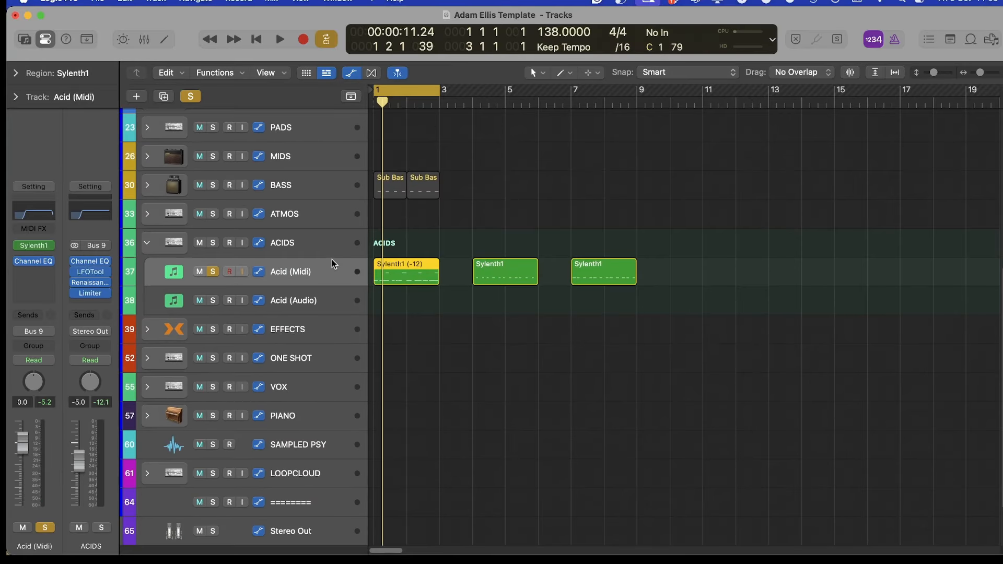
pyautogui.press('space')
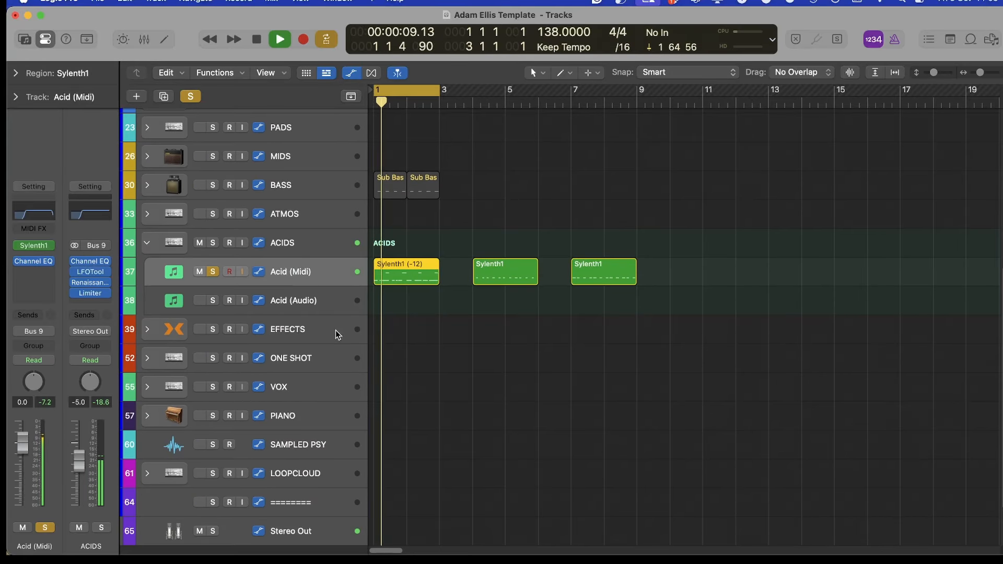
pyautogui.press('space')
pyautogui.click(213, 186)
pyautogui.press('space')
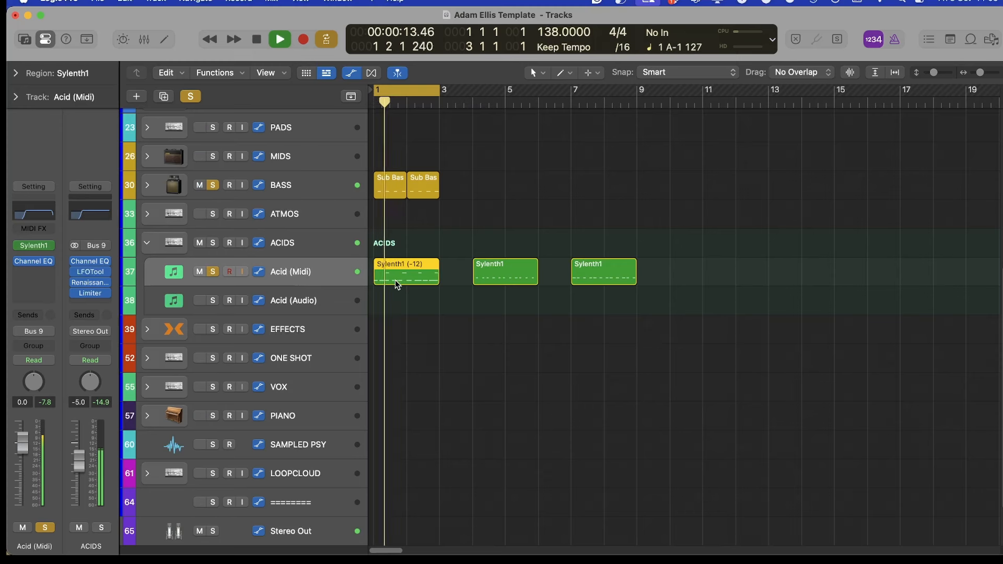
# Reopen the first acid region and shift the opening note's start to just after the downbeat, checking it in playback
pyautogui.doubleClick(398, 279)
pyautogui.press('space')
pyautogui.press('space')
pyautogui.press('space')
pyautogui.moveTo(329, 419); pyautogui.dragTo(339, 421)
pyautogui.press('space')
pyautogui.press('space')
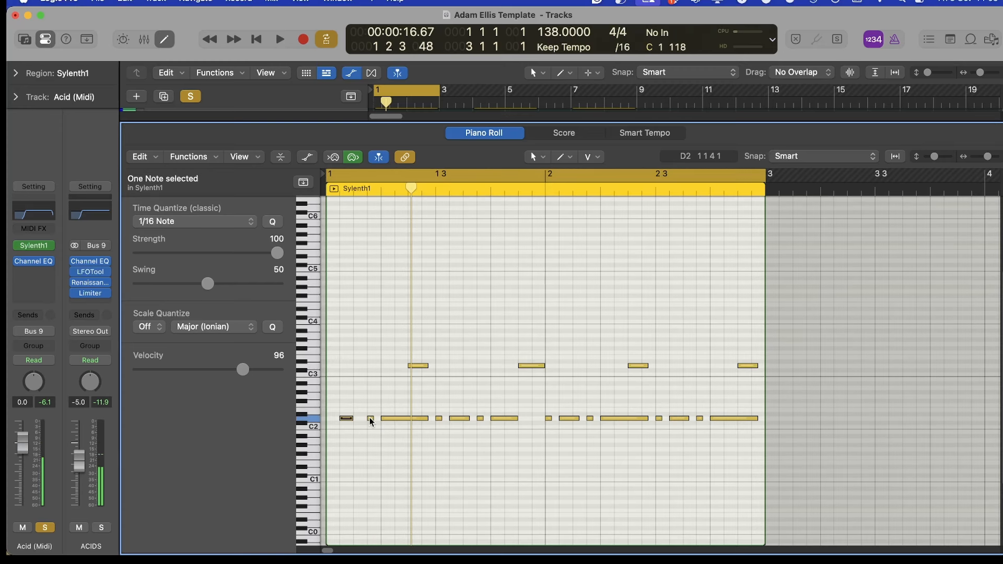
# Extend the opening note over the short note following it, slightly shorten the next long low note, and audition bar 1
pyautogui.moveTo(353, 419); pyautogui.dragTo(367, 419)
pyautogui.press('space')
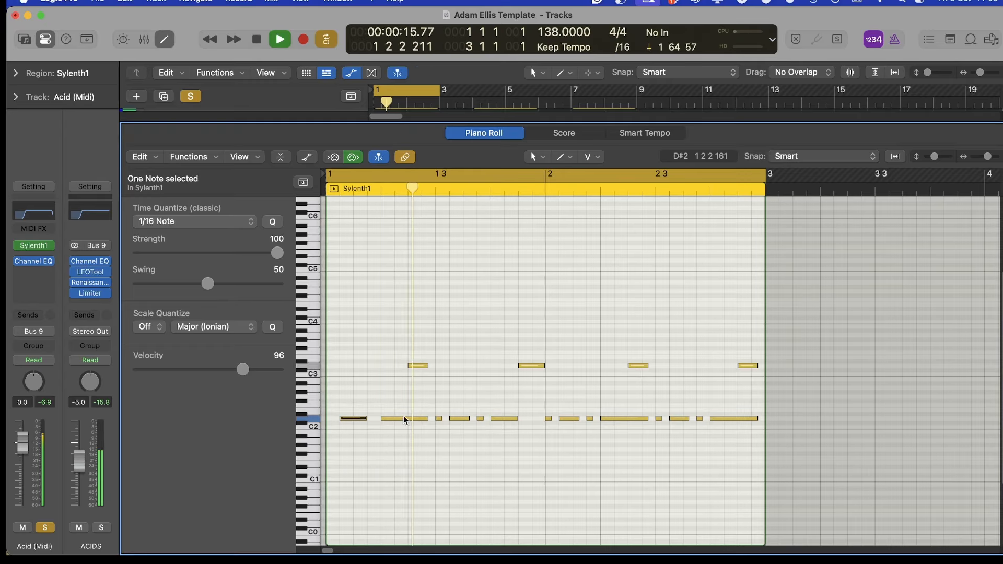
pyautogui.press('space')
pyautogui.moveTo(428, 419); pyautogui.dragTo(421, 419)
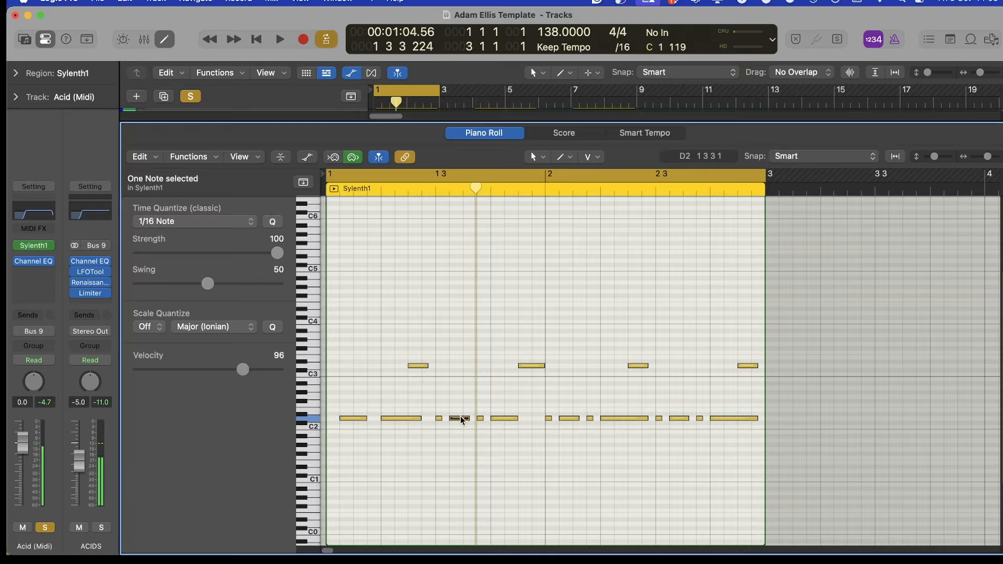
pyautogui.press('space')
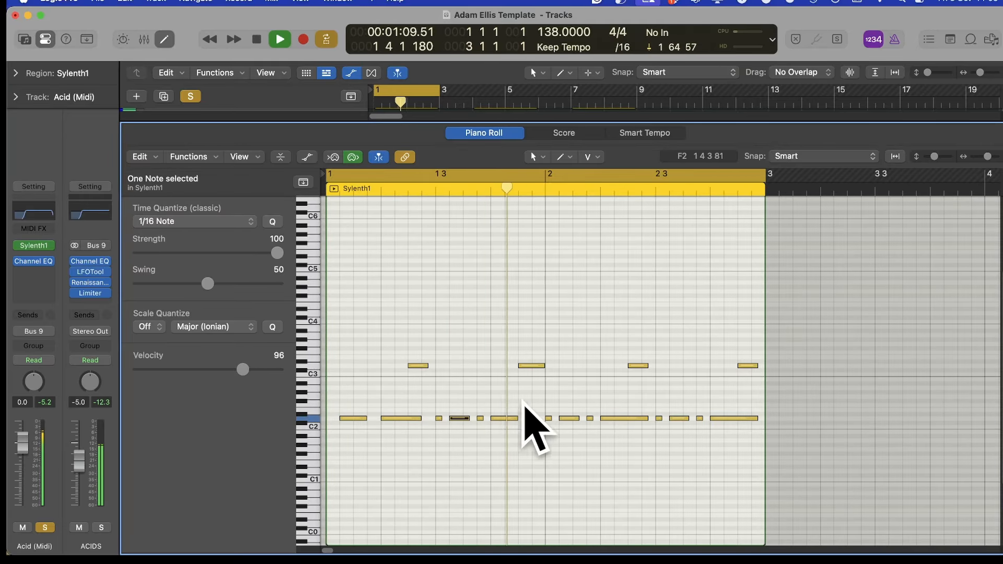
pyautogui.press('space')
# Delete the notes in bar 2 and repeat the eight bar 1 notes in their place
pyautogui.moveTo(784, 353); pyautogui.dragTo(546, 446)
pyautogui.press('Delete')
pyautogui.moveTo(614, 302); pyautogui.dragTo(338, 455)
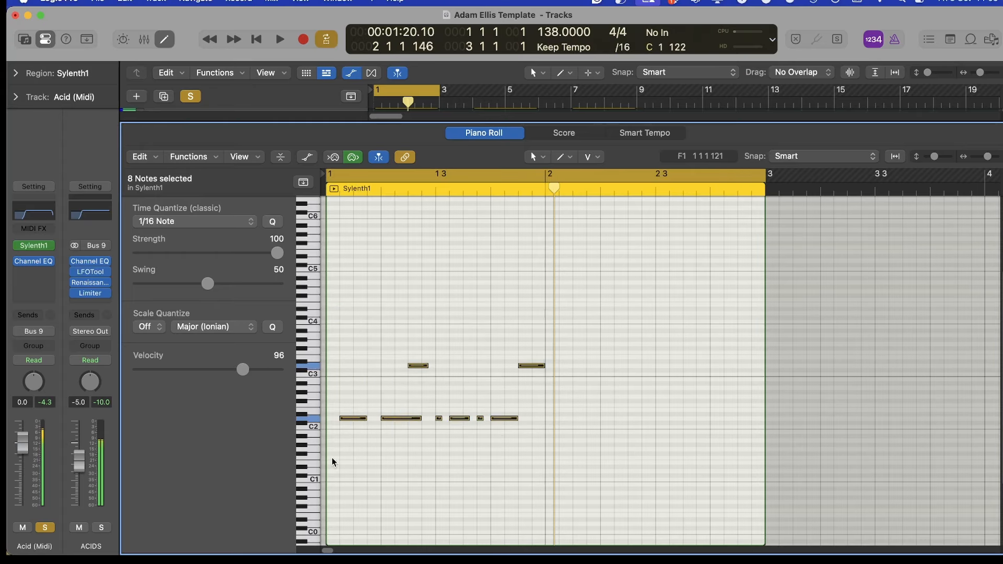
pyautogui.press('super+r')
pyautogui.click(511, 465)
# Extend the last low note to the end of bar 2 and delete the high note above it
pyautogui.click(718, 419)
pyautogui.click(741, 428)
pyautogui.moveTo(735, 420); pyautogui.dragTo(764, 420)
pyautogui.click(747, 366)
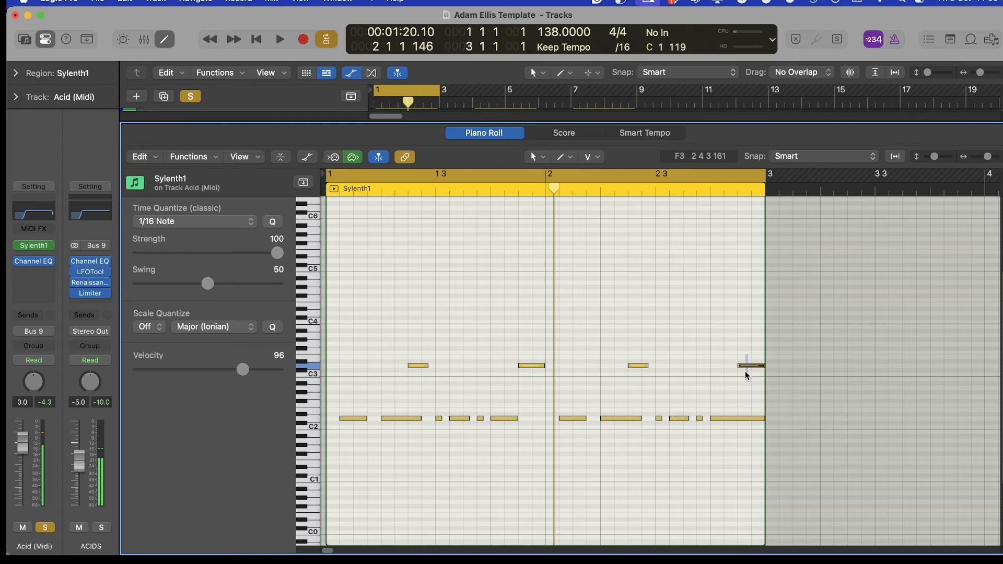
# Lengthen bar 2's remaining high note and delete the two low notes just after its start during playback
pyautogui.moveTo(649, 366); pyautogui.dragTo(678, 369)
pyautogui.click(661, 429)
pyautogui.press('space')
pyautogui.click(659, 419)
pyautogui.press('Delete')
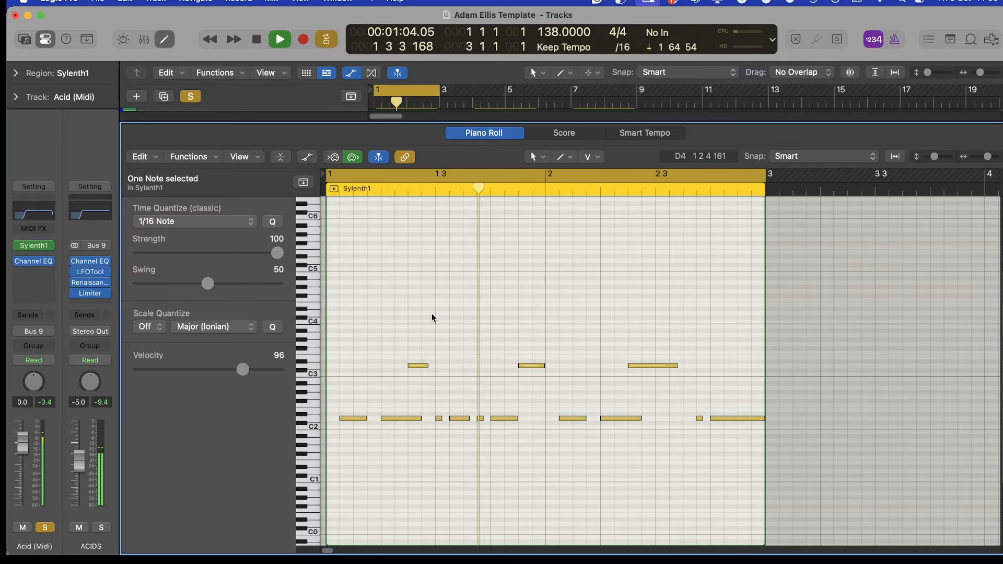
# Switch off the arpeggiator of ARP - Acid Dream and sweep the Filter Control cutoff to about 5.3, closing the synth window
pyautogui.press('v')
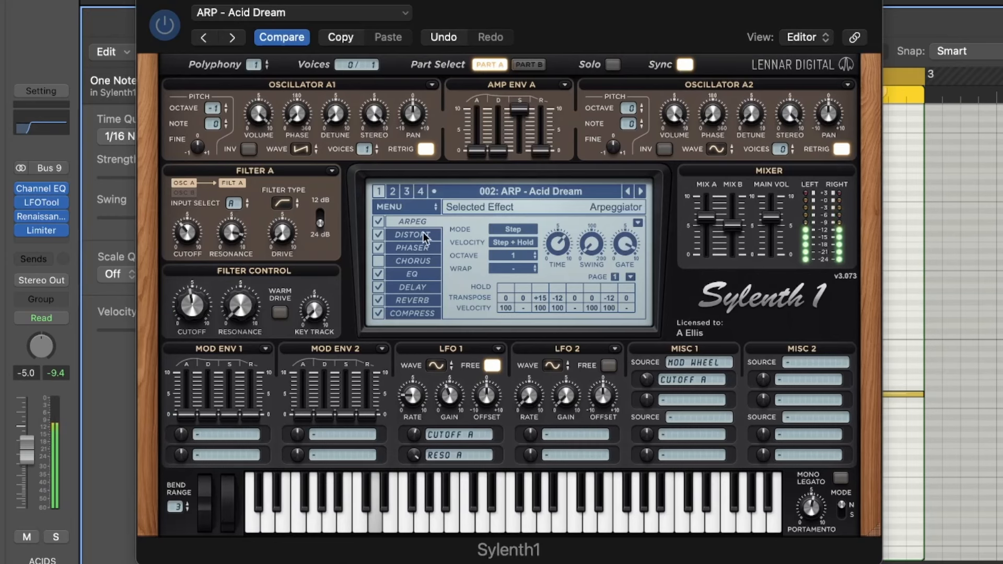
pyautogui.click(377, 222)
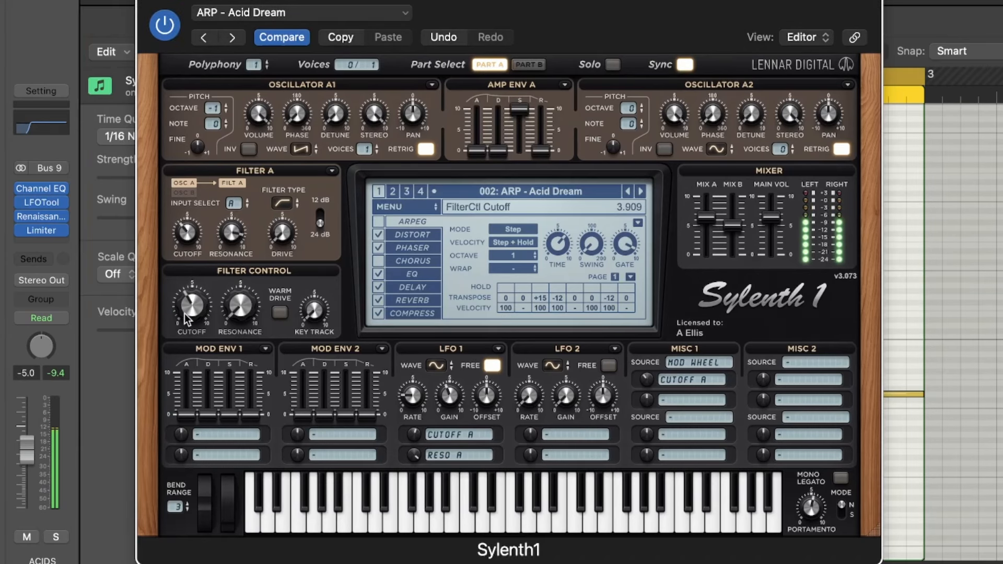
pyautogui.moveTo(180, 327); pyautogui.dragTo(181, 310)
pyautogui.moveTo(190, 275)
pyautogui.mouseDown()
pyautogui.moveTo(196, 256)
pyautogui.moveTo(180, 276)
pyautogui.mouseUp()
pyautogui.press('super+w')
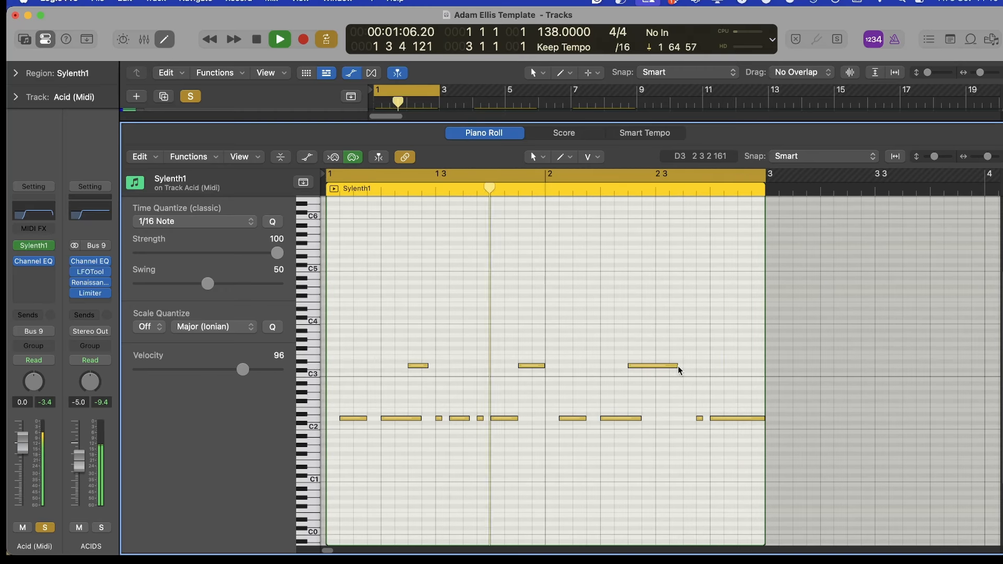
# Extend bar 2's high note further, and replace the short low note late in bar 1 by lengthening the note before it
pyautogui.moveTo(681, 371); pyautogui.dragTo(692, 370)
pyautogui.click(480, 419)
pyautogui.press('Delete')
pyautogui.moveTo(468, 420); pyautogui.dragTo(480, 420)
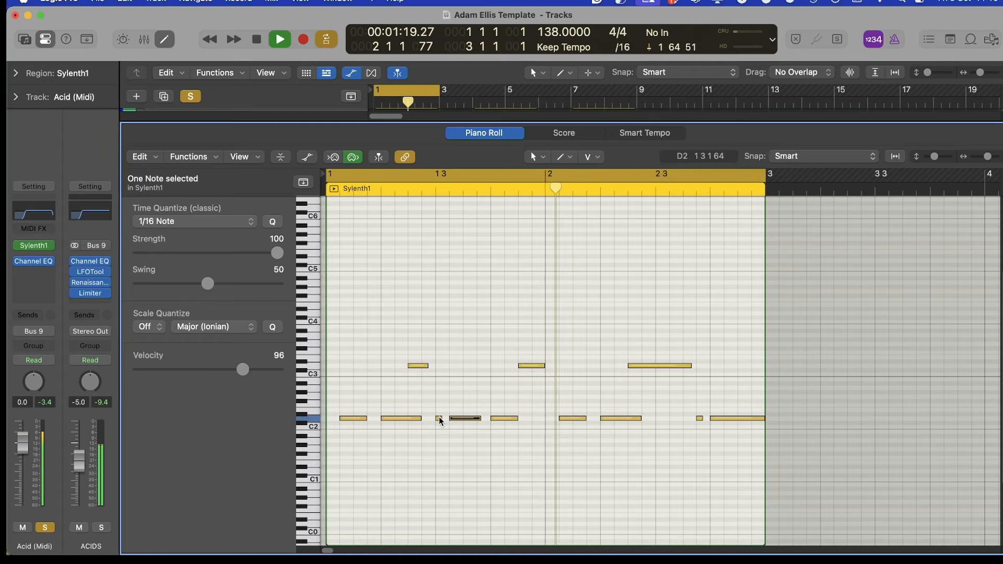
pyautogui.click(442, 422)
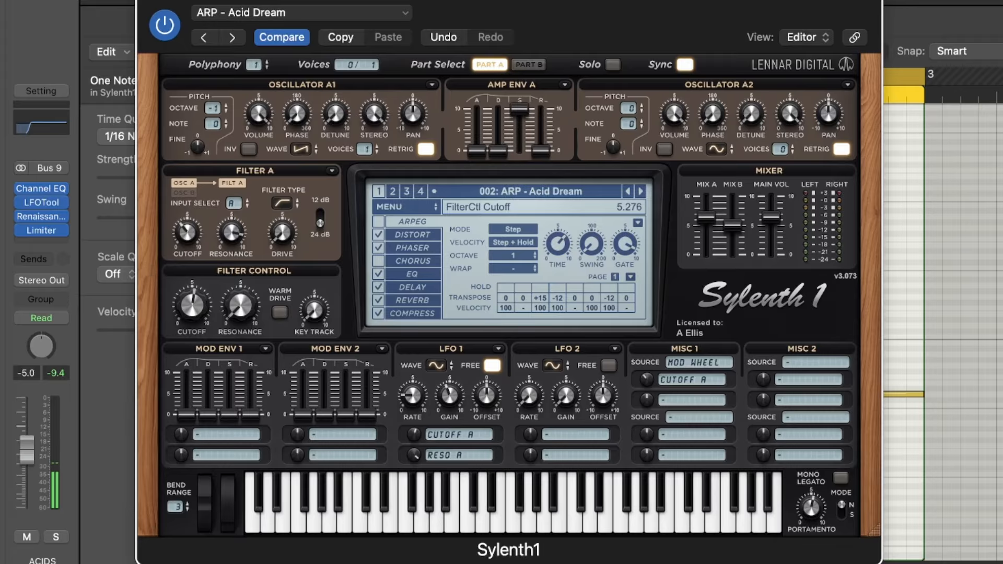
pyautogui.click(41, 241)
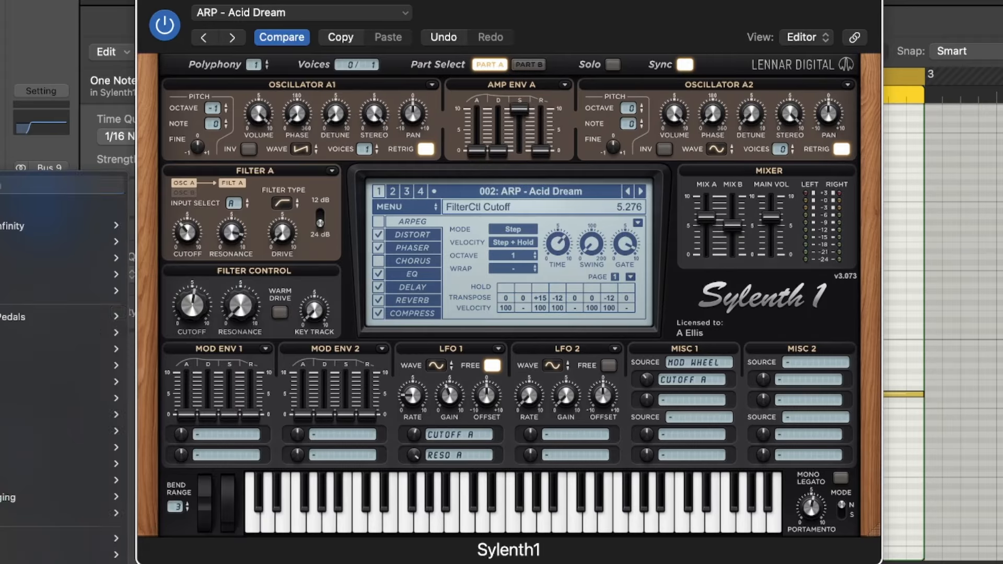
pyautogui.moveTo(21, 333)
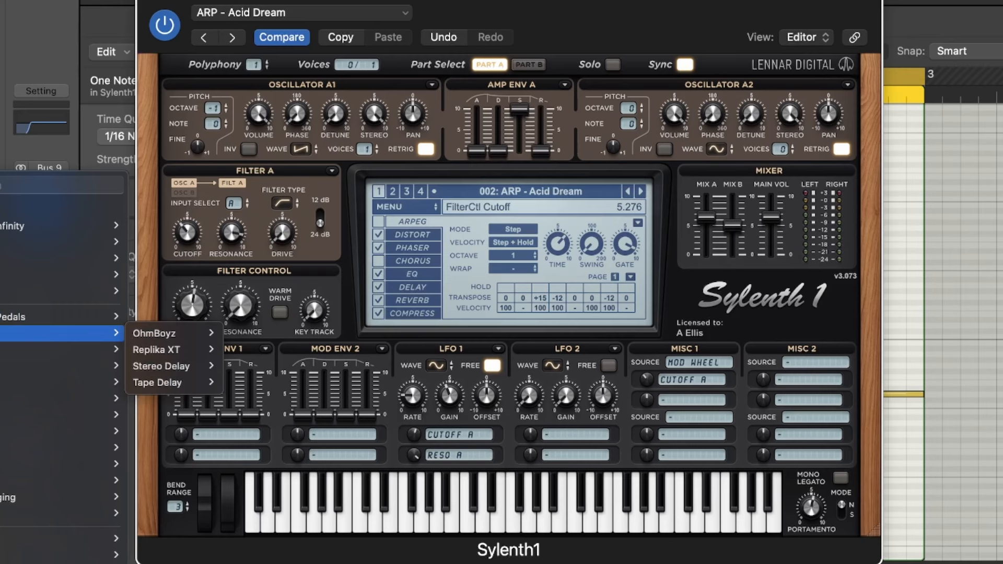
pyautogui.click(24, 90)
# Set the Renaissance Axx threshold on the ACIDS bus to -7.1 and hide the plug-in windows
pyautogui.click(41, 217)
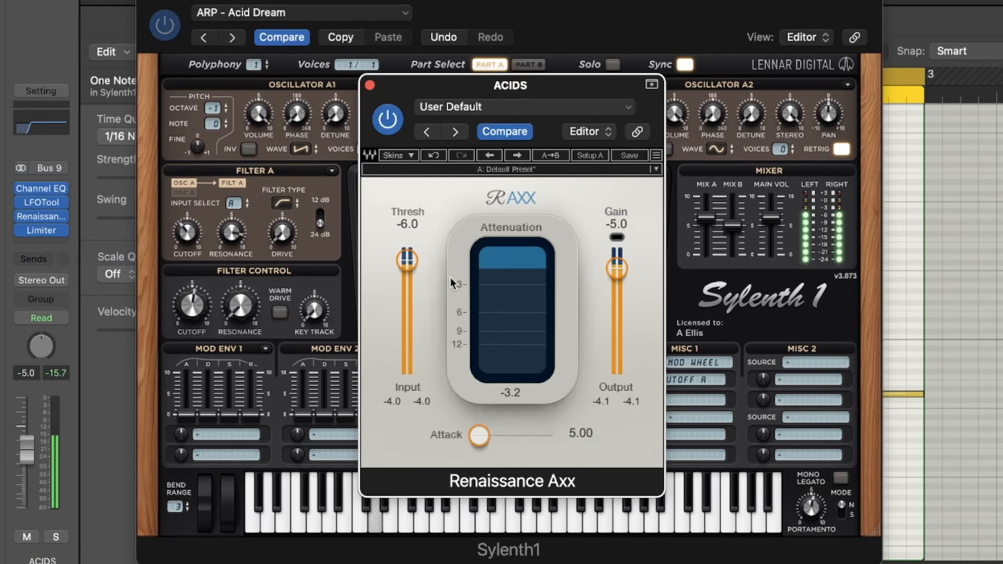
pyautogui.moveTo(409, 275); pyautogui.dragTo(412, 259)
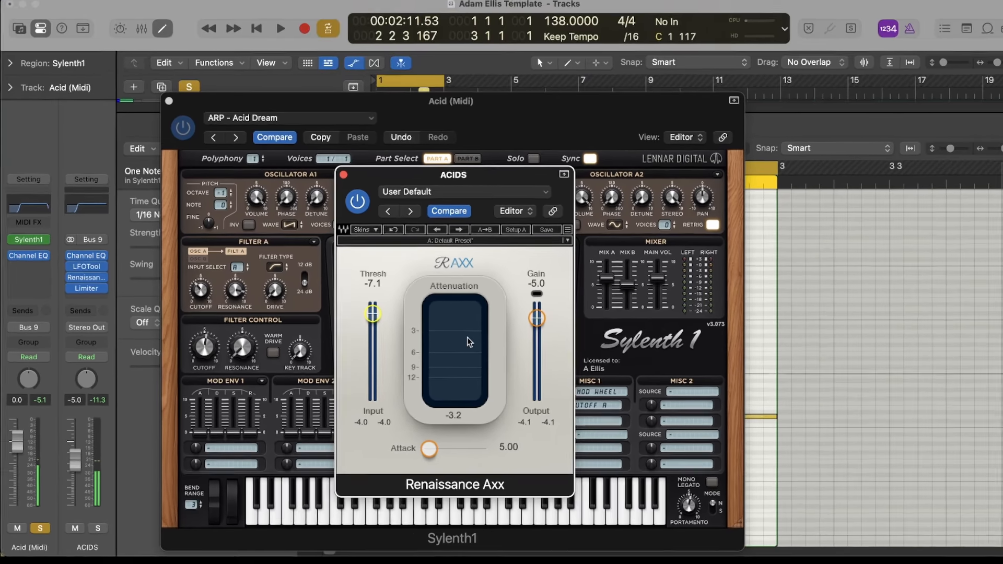
pyautogui.press('v')
# Insert the OhmBoyz delay on the Acid (Midi) track after its Channel EQ
pyautogui.click(32, 272)
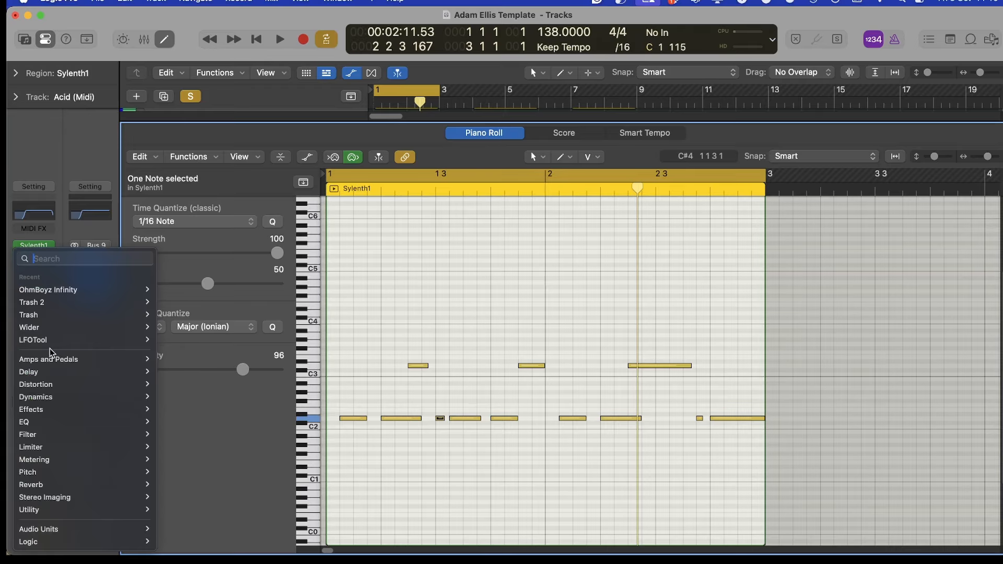
pyautogui.moveTo(57, 375)
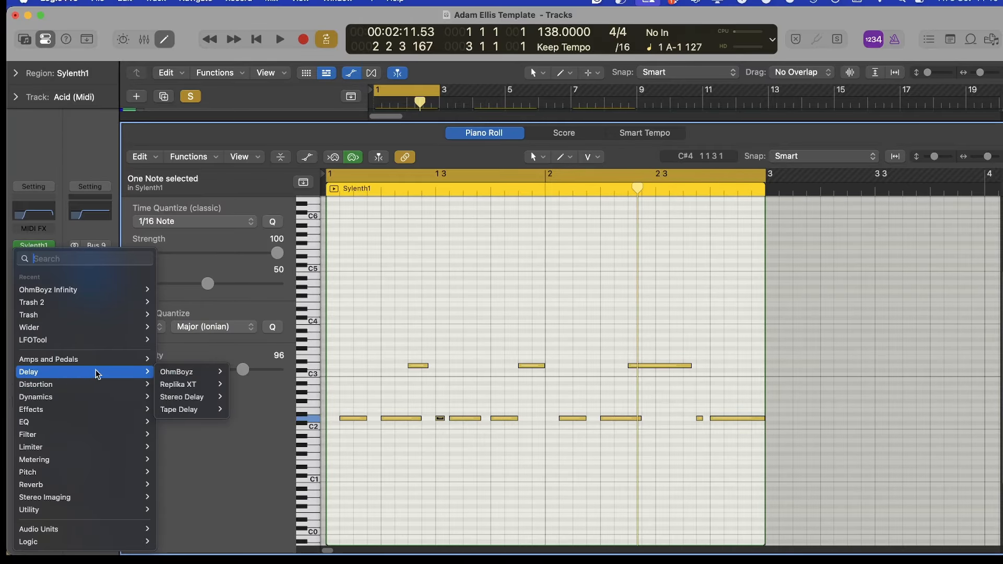
pyautogui.click(180, 375)
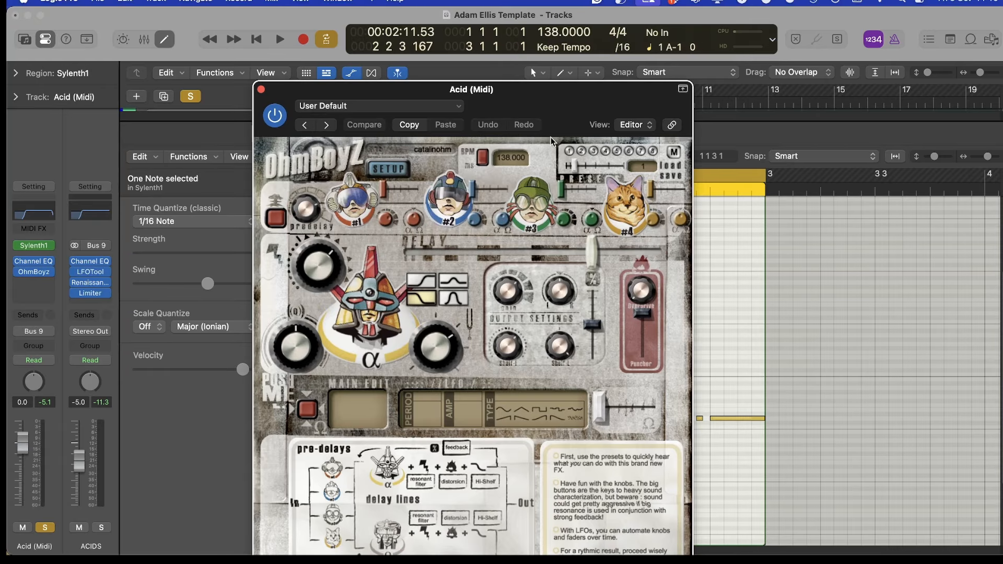
# Lower the OhmBoyz D1 level to -13.7 dB and bring the Acid (Midi) channel fader down to about -4.8 dB during playback
pyautogui.click(572, 154)
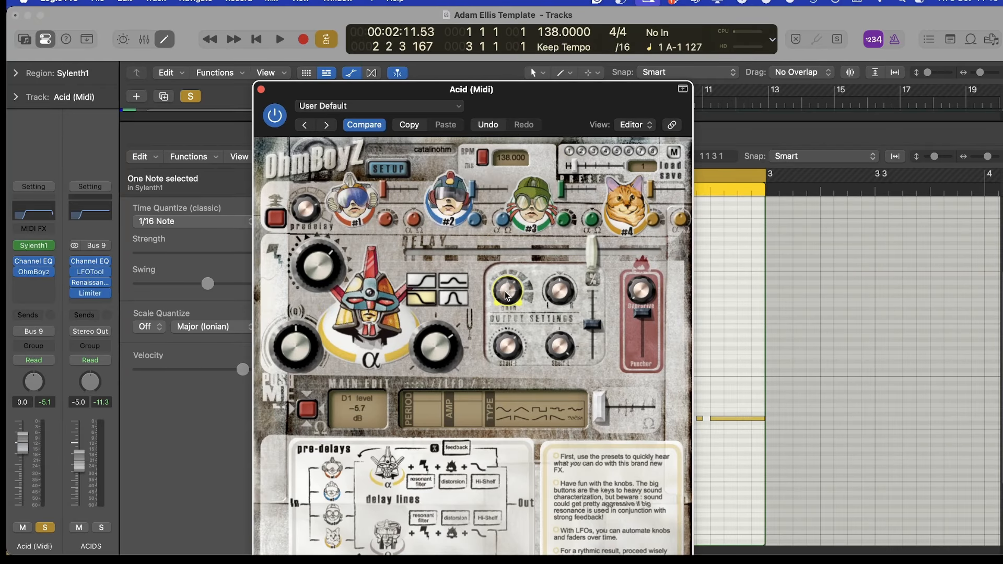
pyautogui.press('space')
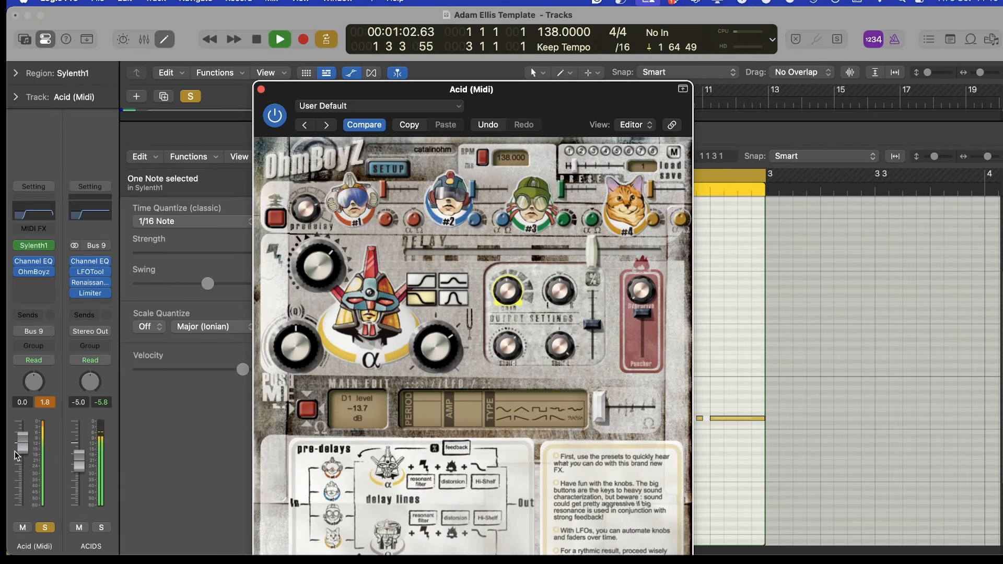
pyautogui.moveTo(18, 456); pyautogui.dragTo(20, 467)
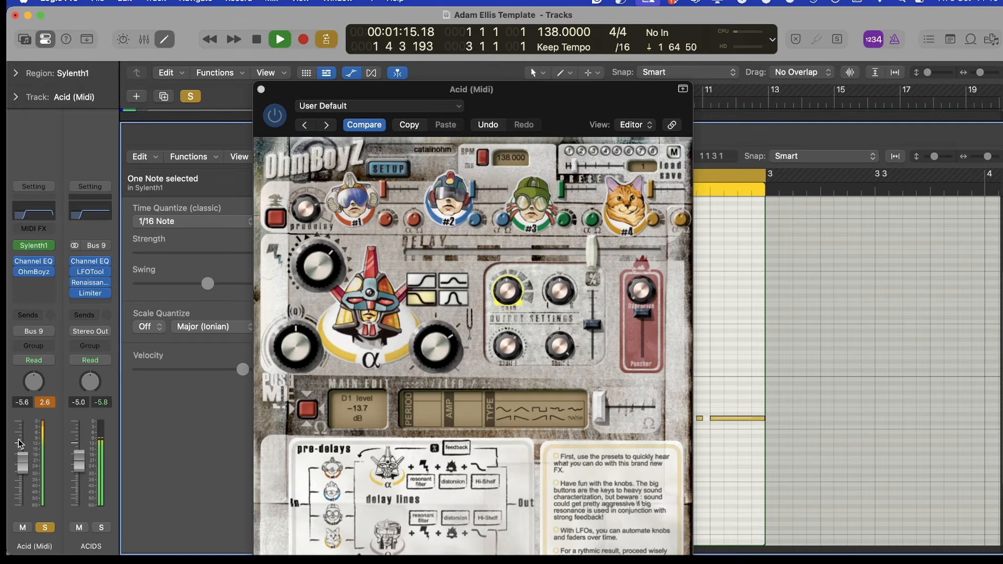
# Switch the OhmBoyz insert on Acid (Midi) to its Mono->Stereo version and close the plug-in window
pyautogui.click(46, 272)
pyautogui.moveTo(110, 239)
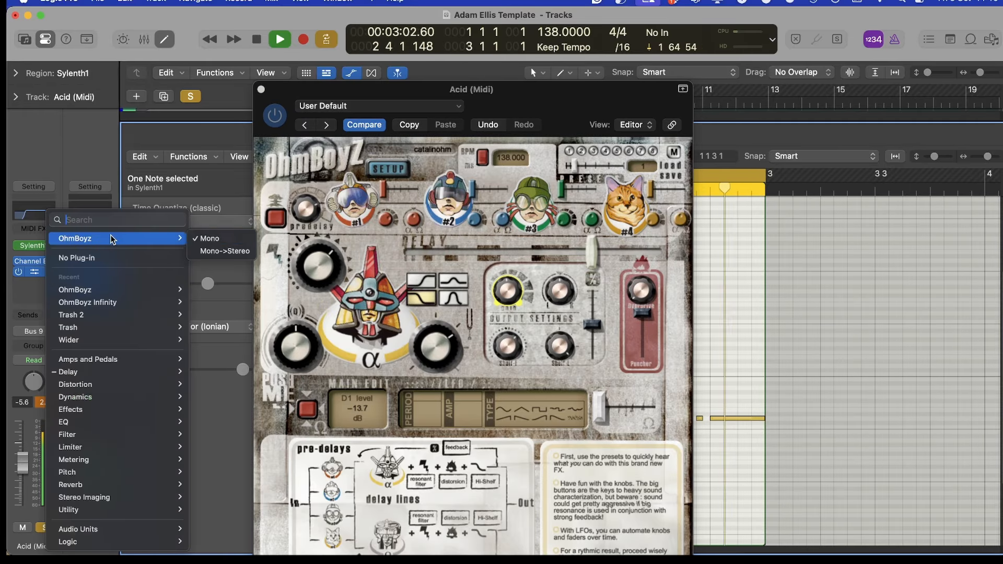
pyautogui.click(225, 251)
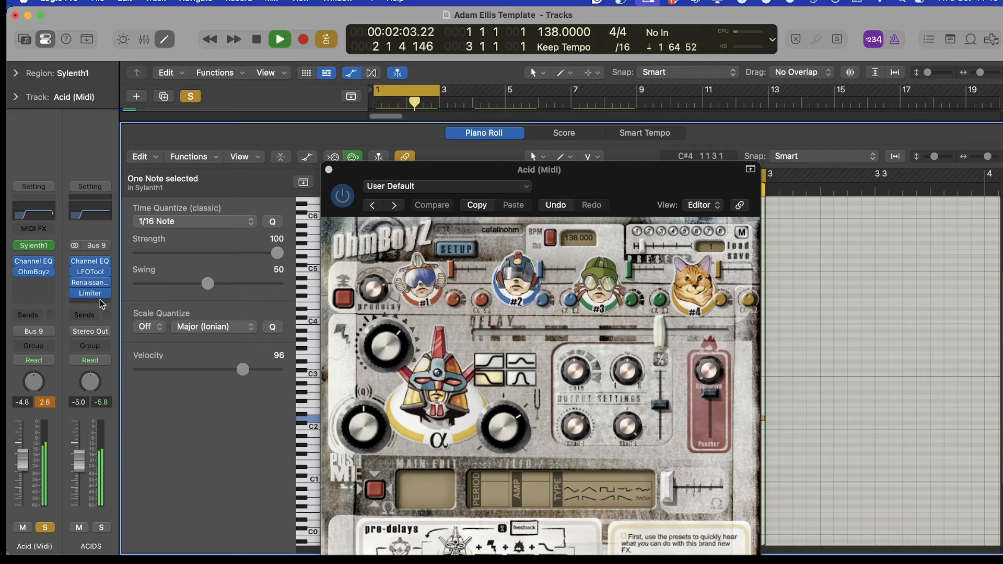
pyautogui.press('super+w')
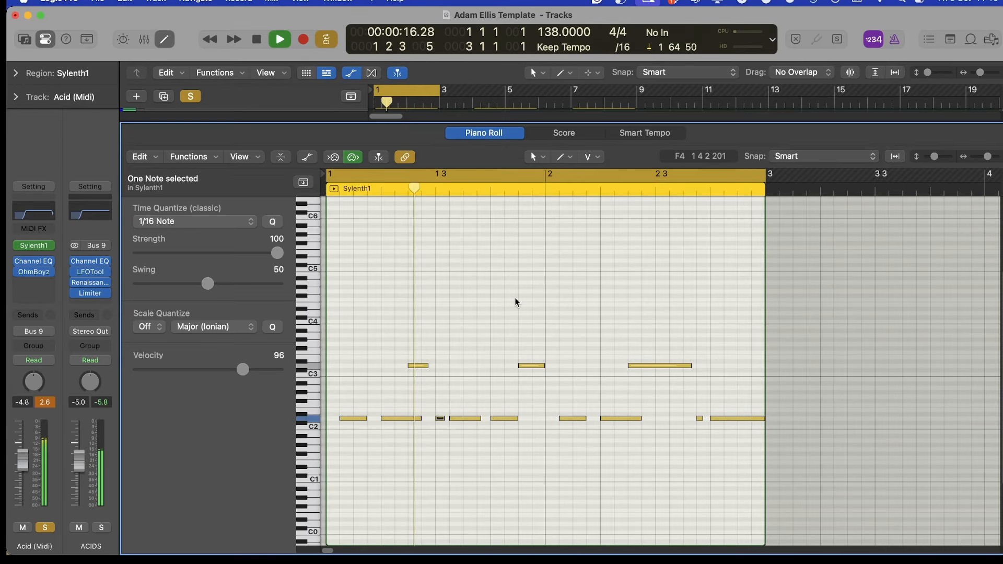
# Stop playback, close the piano roll, and delete the two spare Sylenth1 regions at bars 4 and 7 on Acid (Midi)
pyautogui.press('v')
pyautogui.press('space')
pyautogui.press('e')
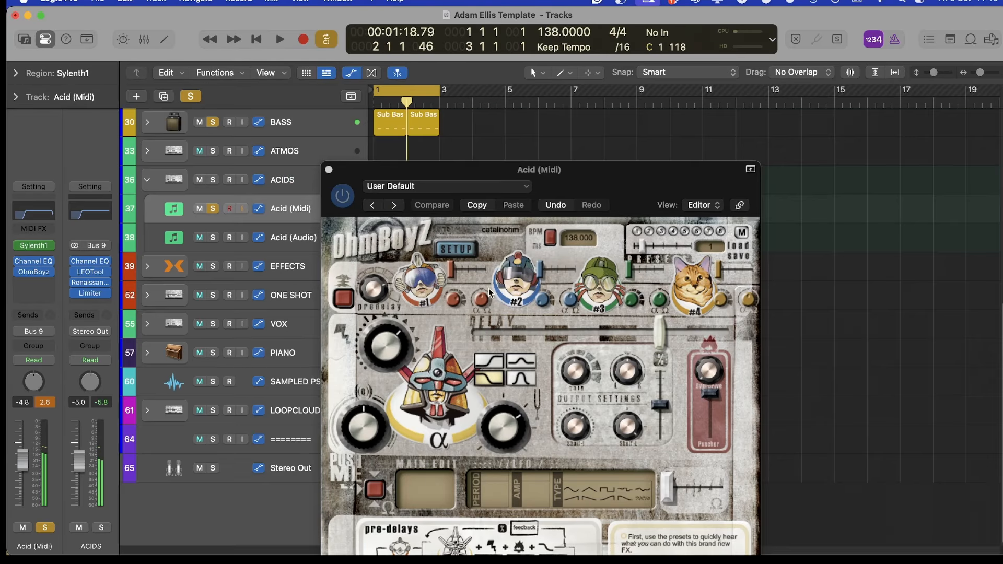
pyautogui.press('v')
pyautogui.scroll(2, 416, 268)
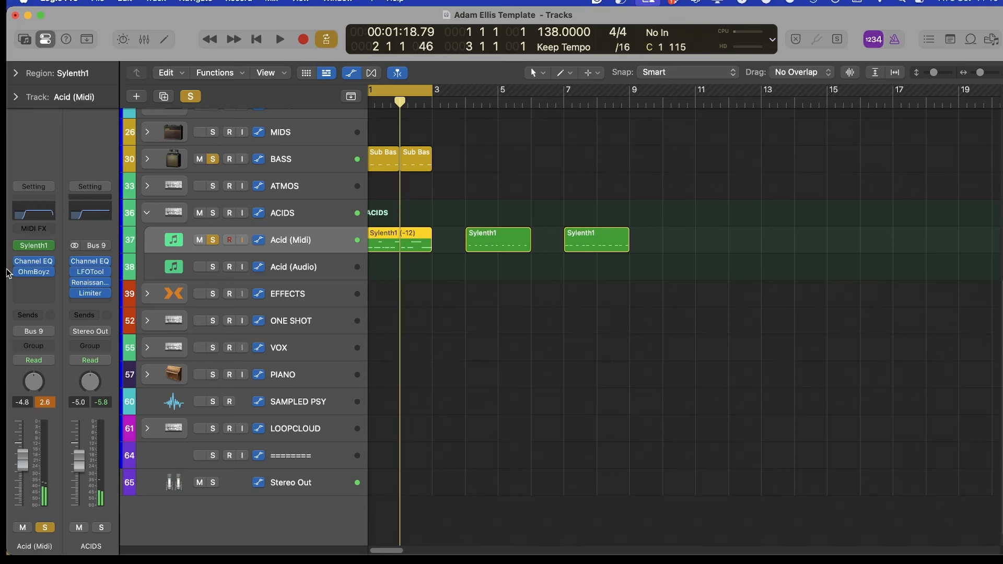
pyautogui.moveTo(783, 235); pyautogui.dragTo(476, 248)
pyautogui.press('Delete')
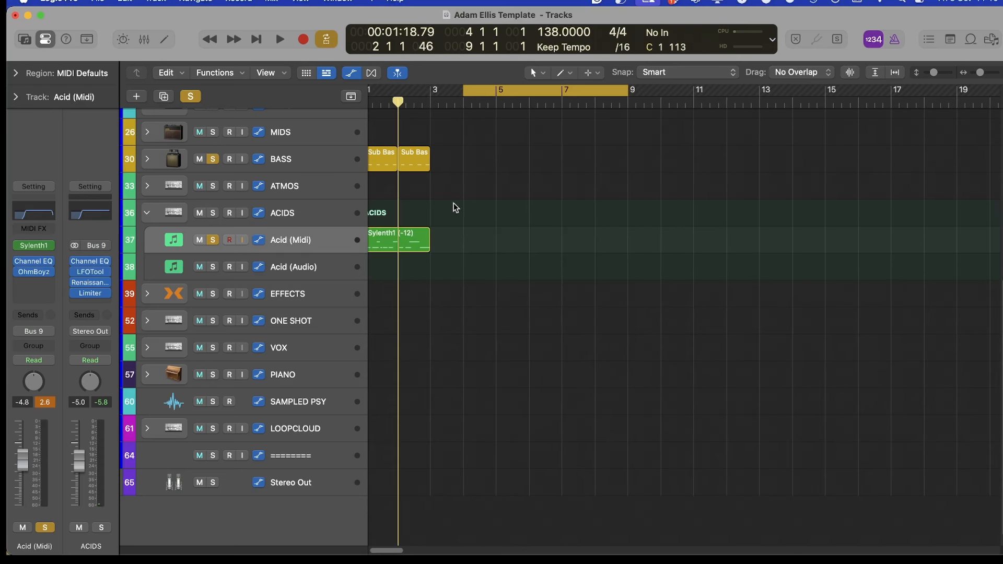
# Repeat all regions of bars 1 and 2 once without copying automation data, and play with the cycle spanning bar 1 to bar 5
pyautogui.scroll(10, 421, 140)
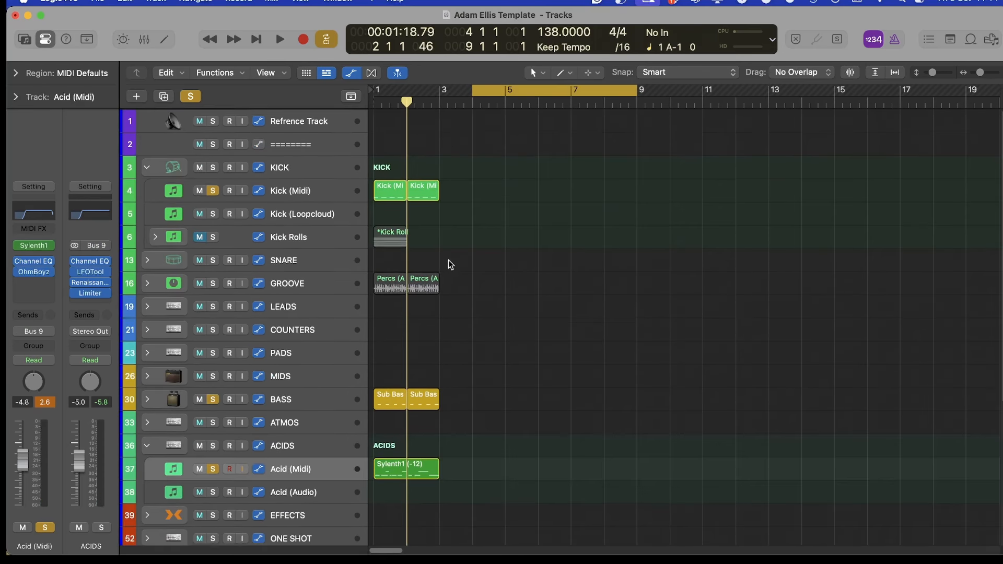
pyautogui.moveTo(441, 160); pyautogui.dragTo(323, 467)
pyautogui.press('super+r')
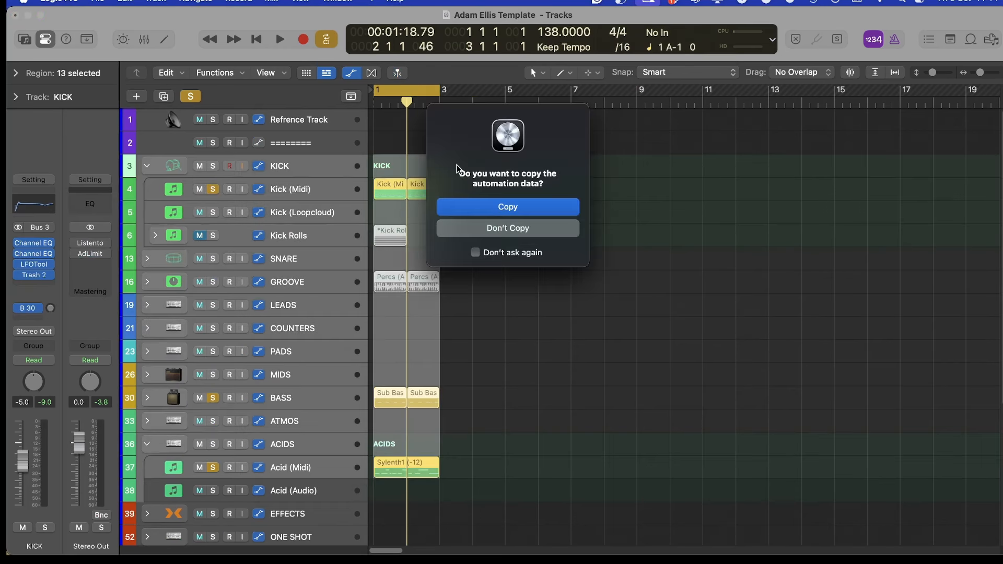
pyautogui.click(500, 225)
pyautogui.moveTo(442, 90); pyautogui.dragTo(375, 91)
pyautogui.press('space')
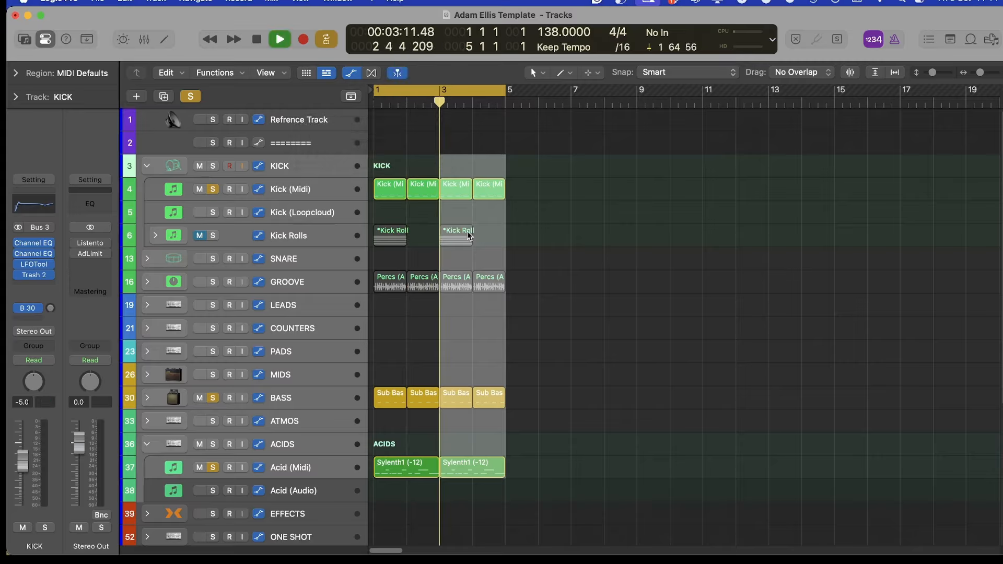
pyautogui.click(590, 406)
# Record a Sylenth1 Filter Control cutoff sweep from bar 1 on Acid (Midi) in Touch mode, and return the track to Read
pyautogui.scroll(-6, 589, 407)
pyautogui.scroll(8, 405, 324)
pyautogui.press('space')
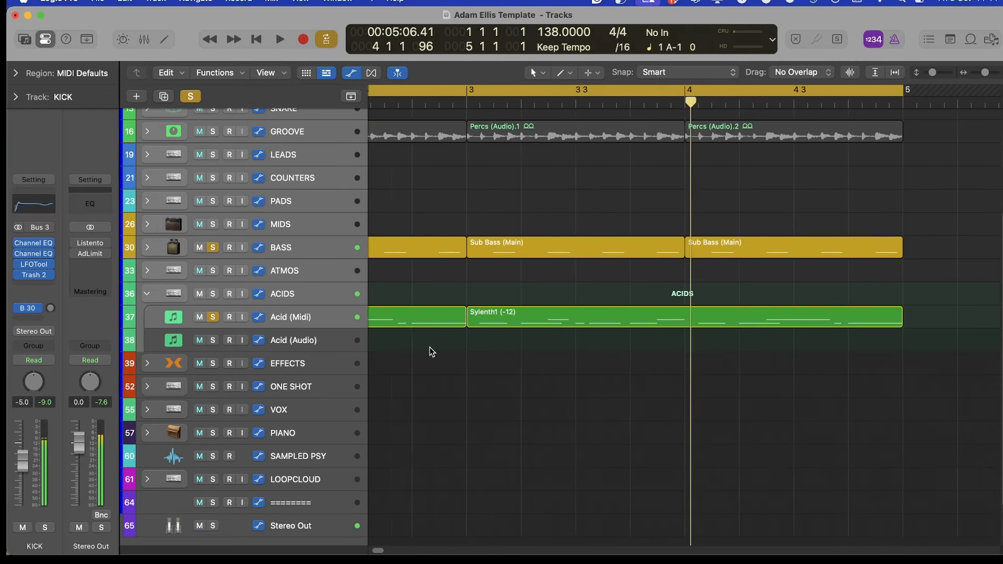
pyautogui.scroll(-8, 423, 349)
pyautogui.press('Return')
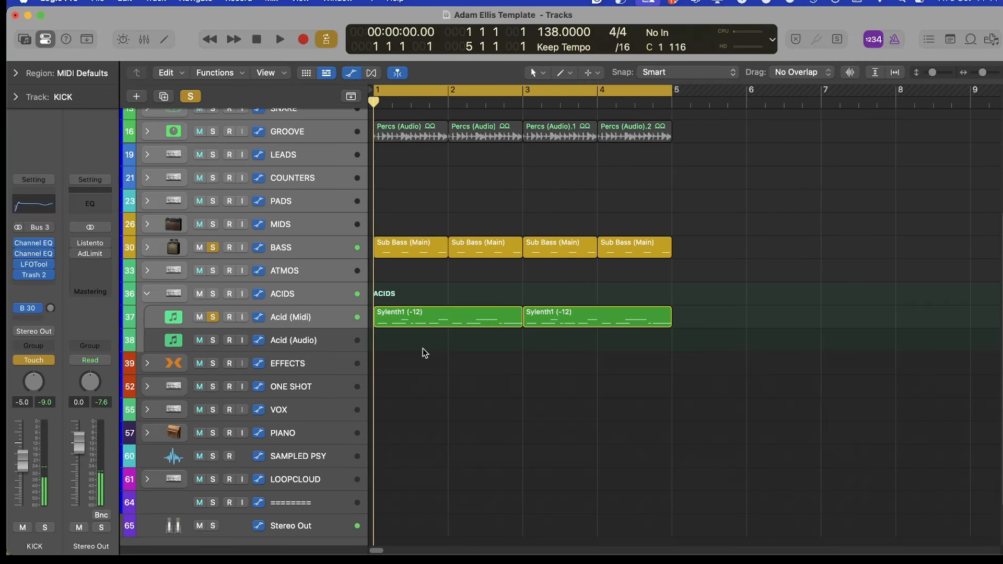
pyautogui.click(312, 323)
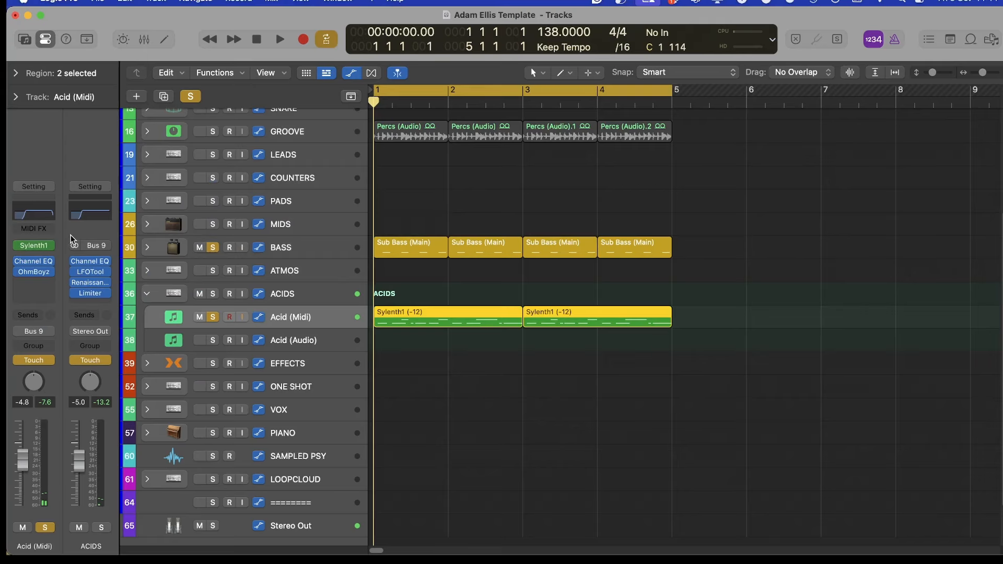
pyautogui.click(29, 245)
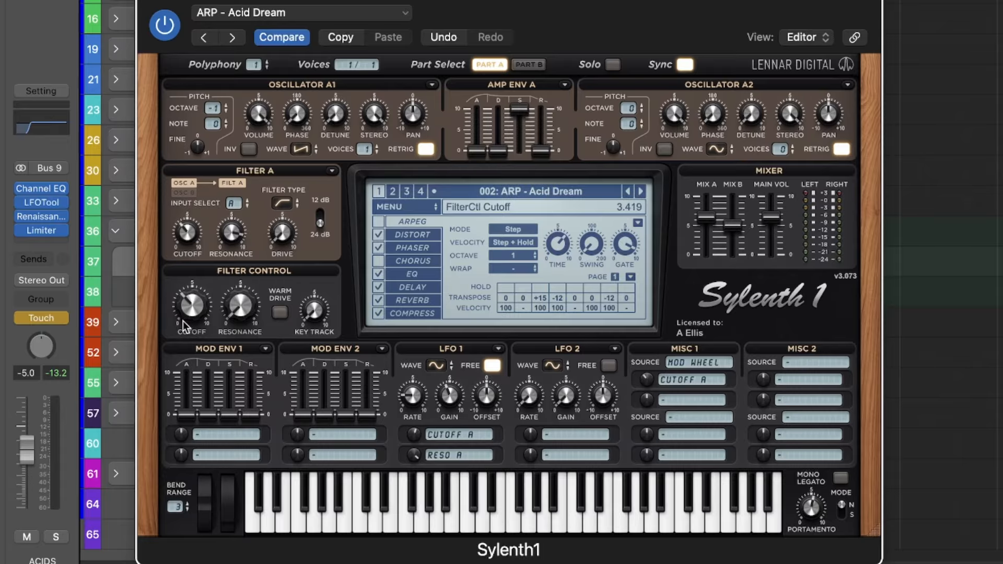
pyautogui.moveTo(184, 327); pyautogui.dragTo(147, 239)
pyautogui.click(350, 410)
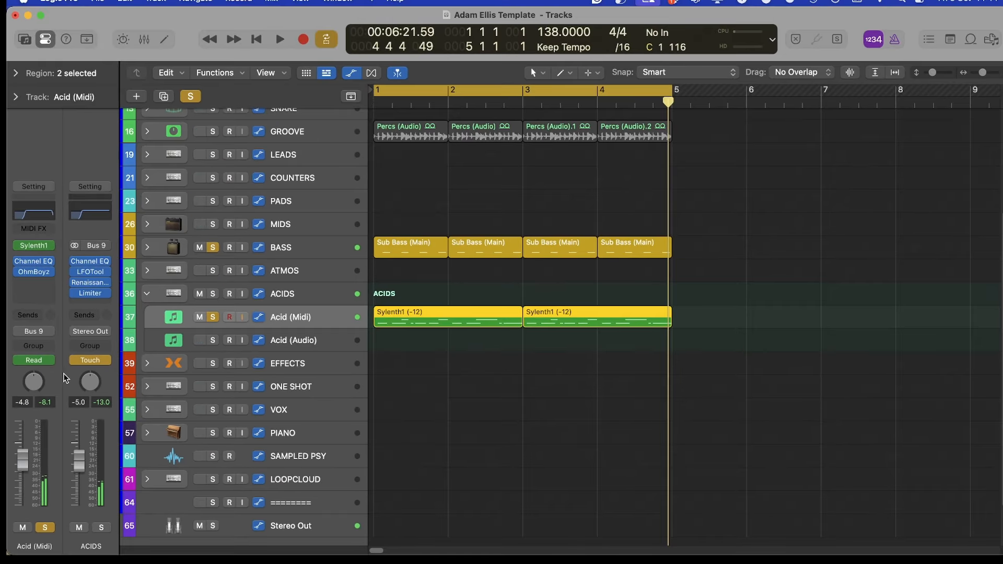
# Set the ACIDS bus automation mode back to Read, hide the track automation, and play the loop
pyautogui.click(36, 319)
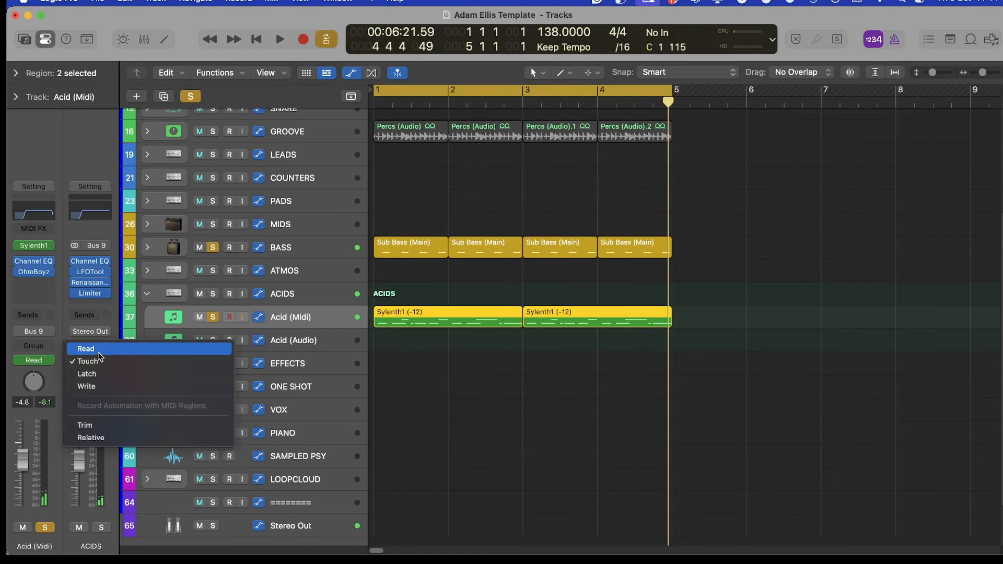
pyautogui.click(86, 361)
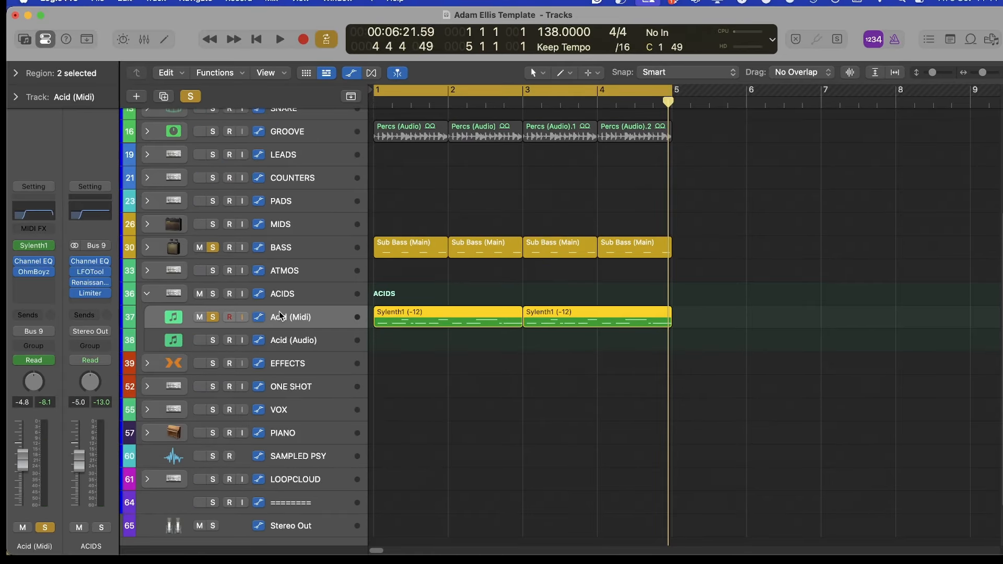
pyautogui.press('a')
pyautogui.press('a')
pyautogui.press('space')
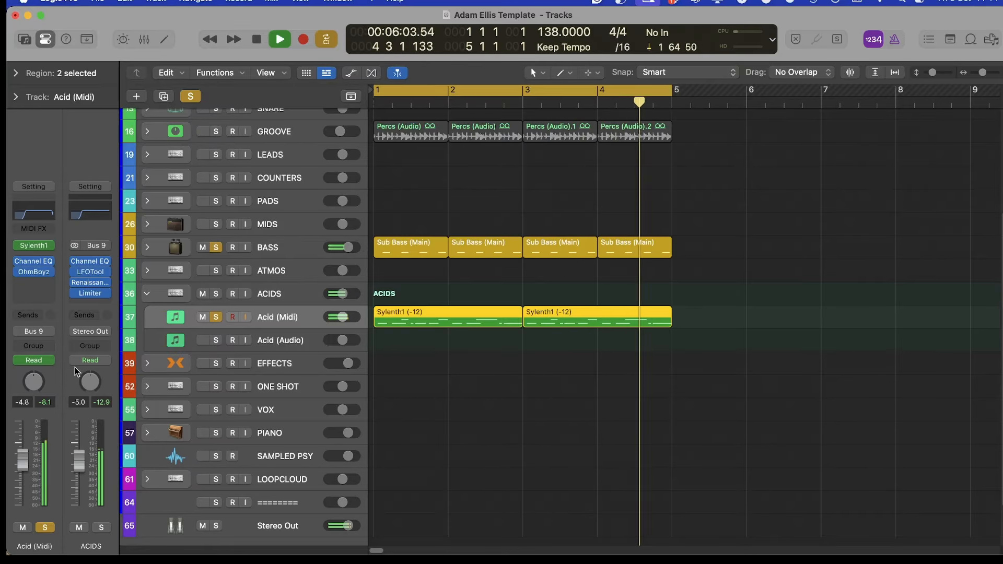
pyautogui.click(32, 213)
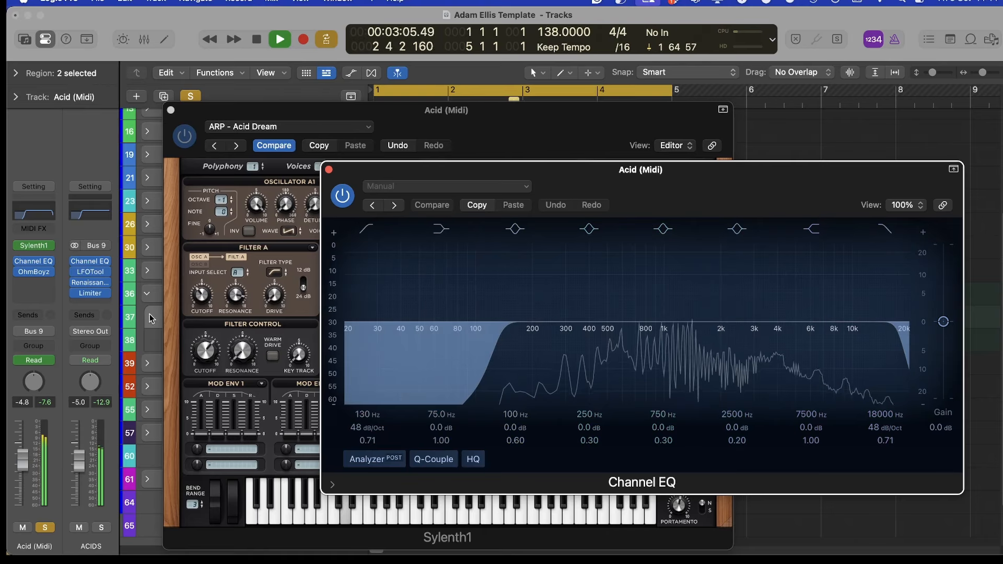
pyautogui.press('v')
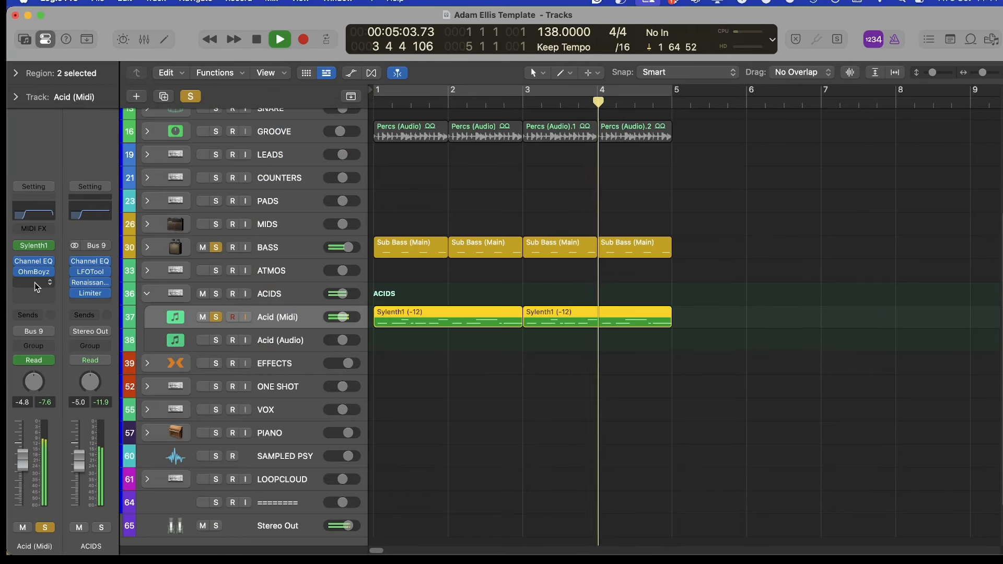
pyautogui.click(36, 287)
pyautogui.moveTo(105, 472)
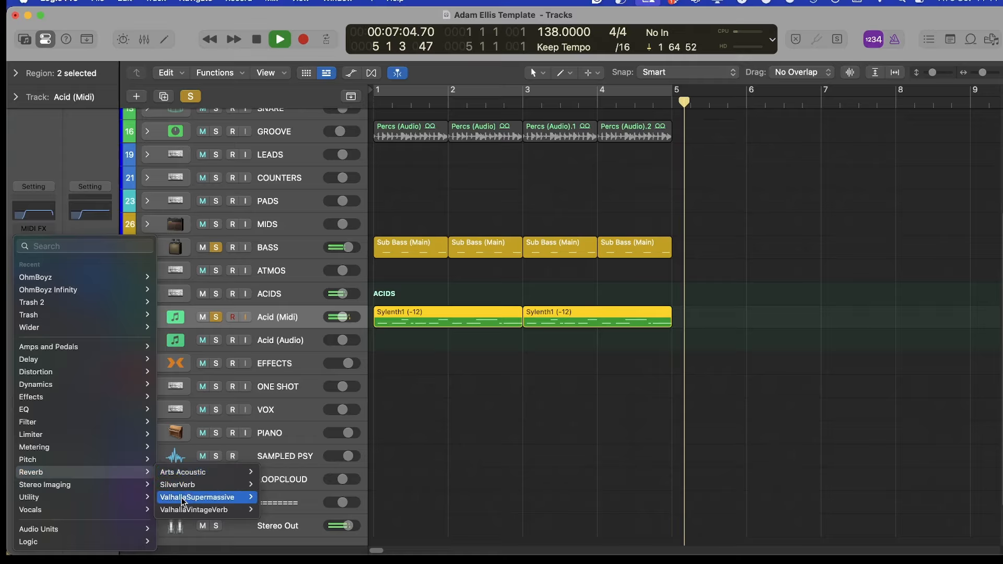
pyautogui.click(667, 454)
# Turn the cycle range back on and restart playback from bar 1
pyautogui.press('c')
pyautogui.press('space')
pyautogui.press('space')
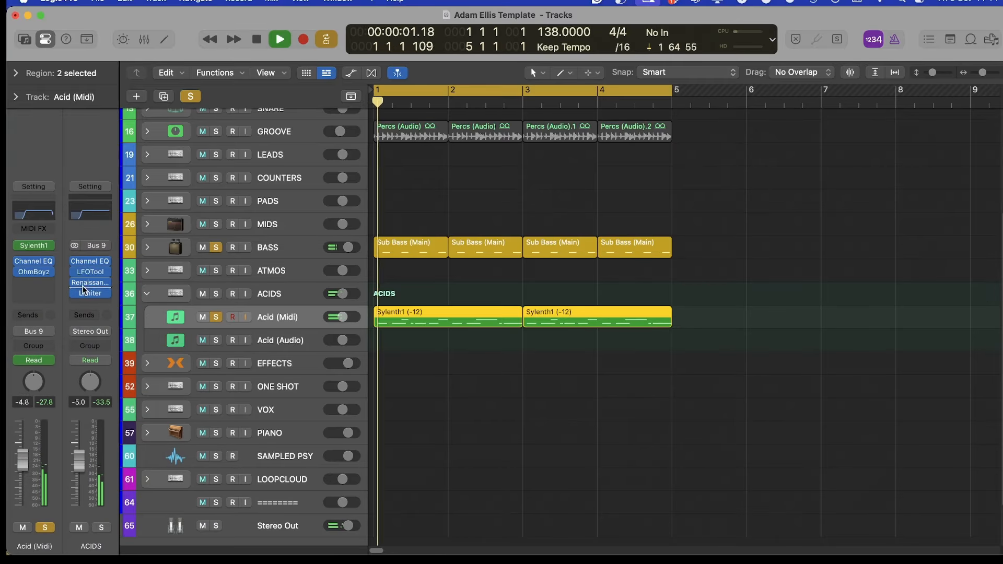
# Insert Wider after OhmBoyz on Acid (Midi), setting its width to 75% and its low bypass to about 212 Hz
pyautogui.click(42, 285)
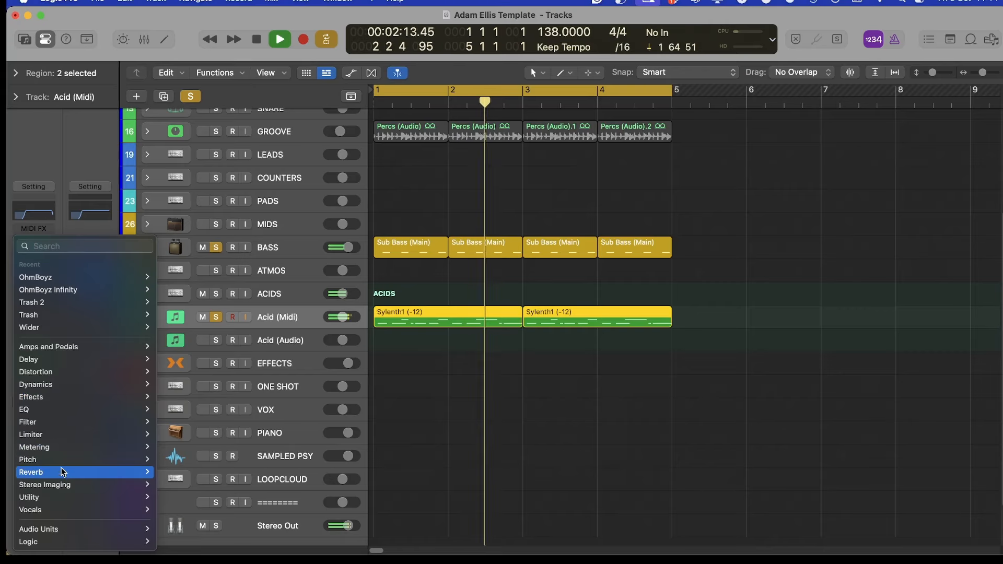
pyautogui.moveTo(142, 487)
pyautogui.click(168, 497)
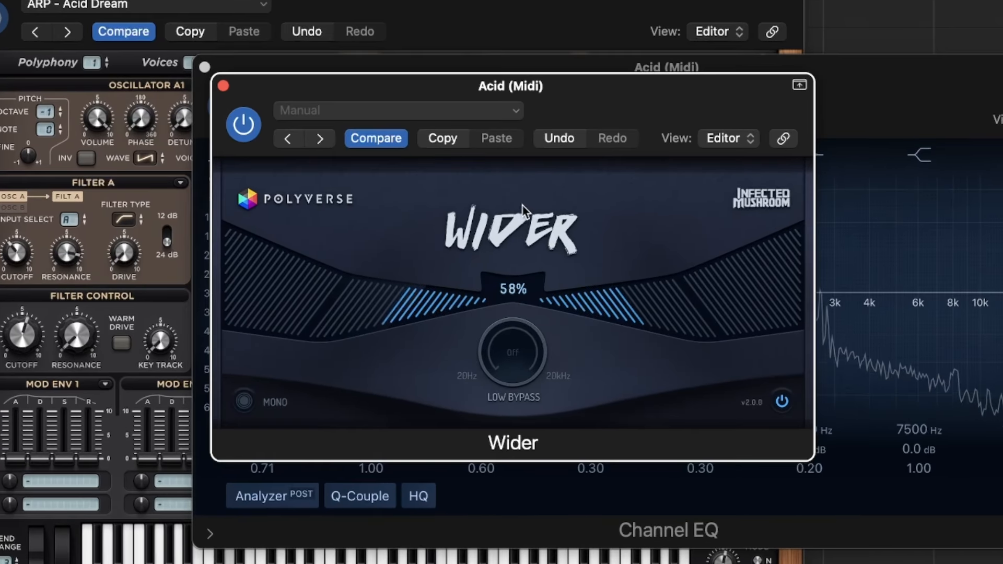
pyautogui.moveTo(522, 205); pyautogui.dragTo(459, 180)
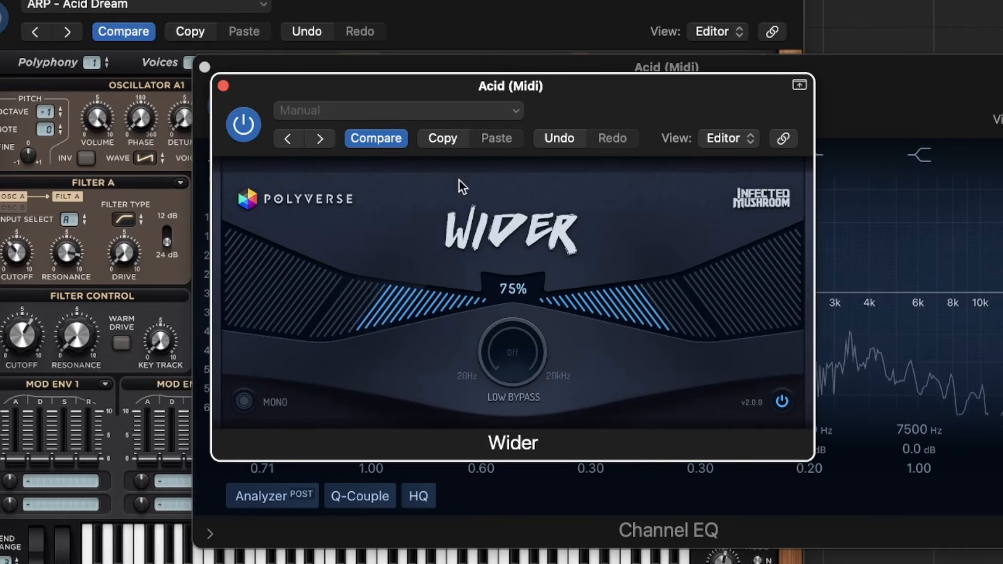
pyautogui.moveTo(486, 344); pyautogui.dragTo(516, 313)
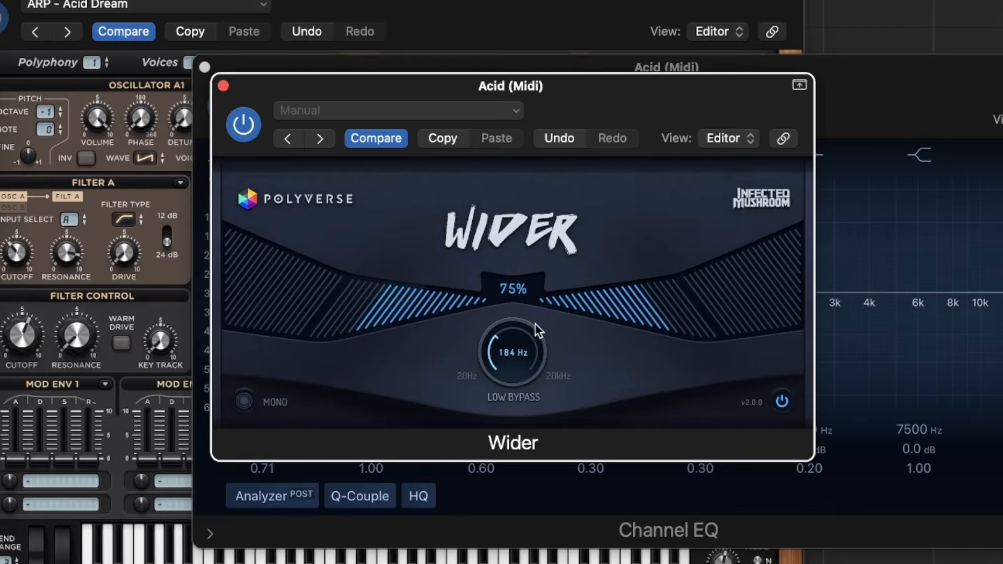
pyautogui.moveTo(500, 334); pyautogui.dragTo(491, 361)
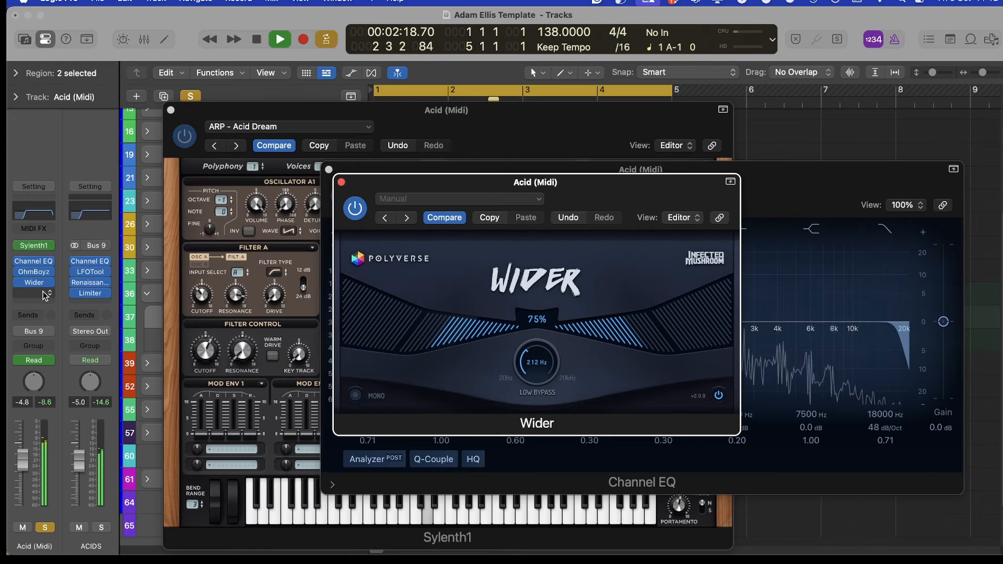
# Insert a stereo ValhallaVintageVerb after Wider on Acid (Midi) and raise its Mix to 26.5%
pyautogui.click(37, 296)
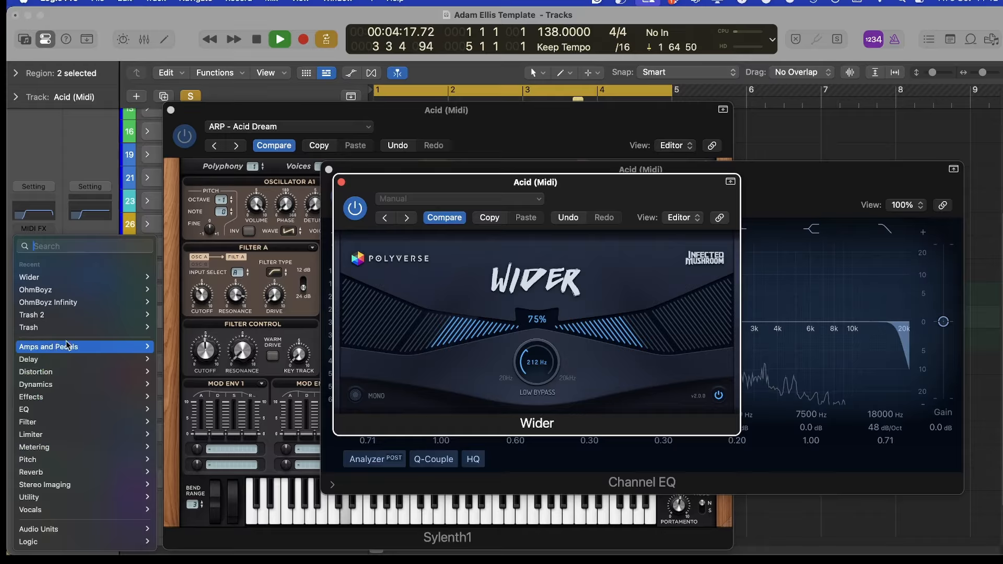
pyautogui.moveTo(131, 472)
pyautogui.moveTo(174, 515)
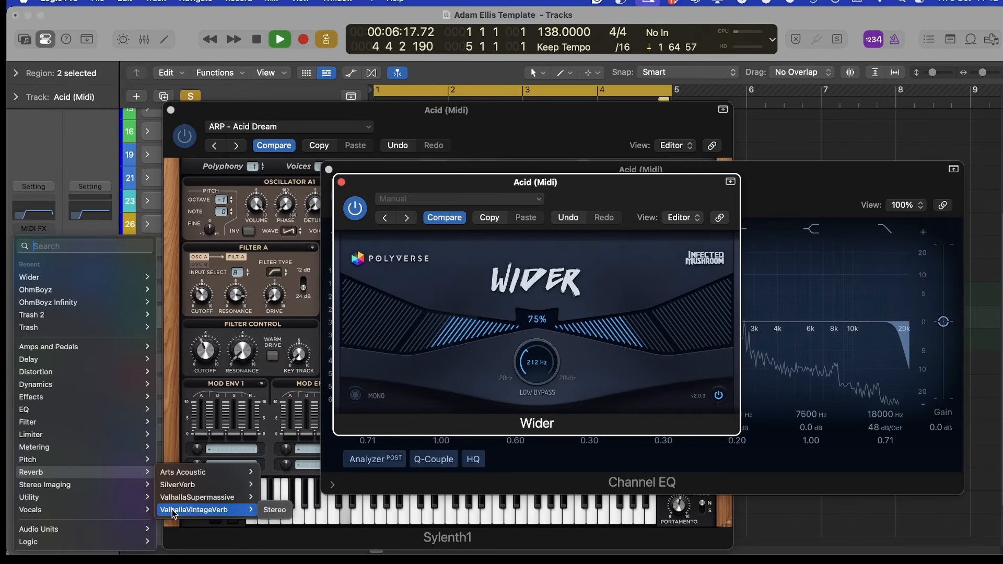
pyautogui.click(275, 510)
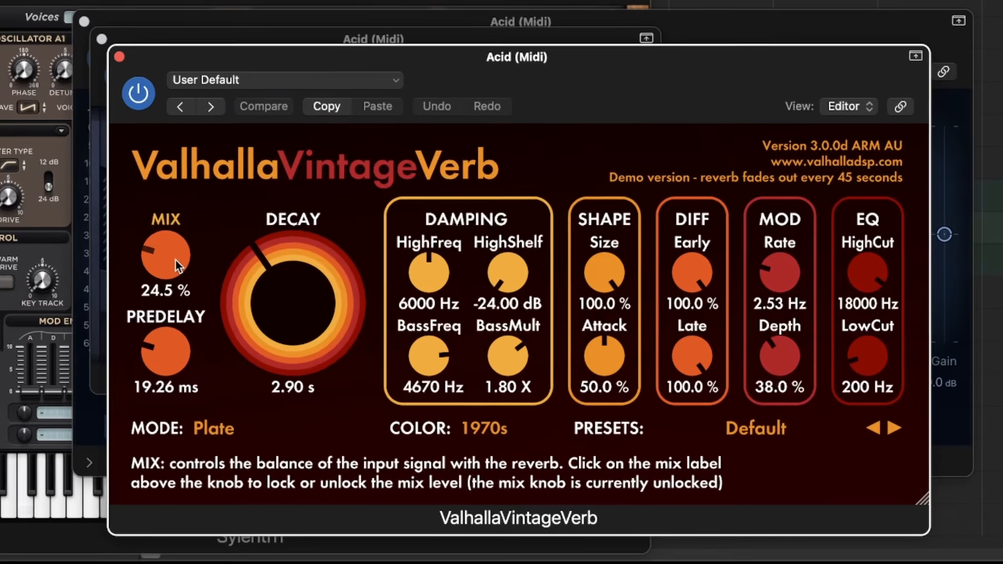
pyautogui.scroll(1, 351, 298)
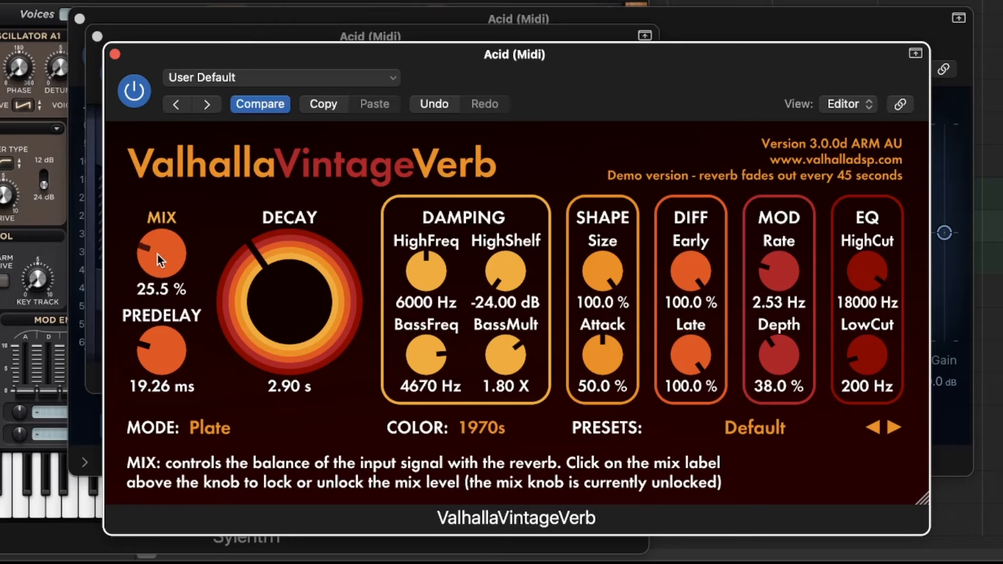
# Bypass and re-enable ValhallaVintageVerb to compare the acid line with and without the reverb
pyautogui.moveTo(193, 65); pyautogui.dragTo(95, 42)
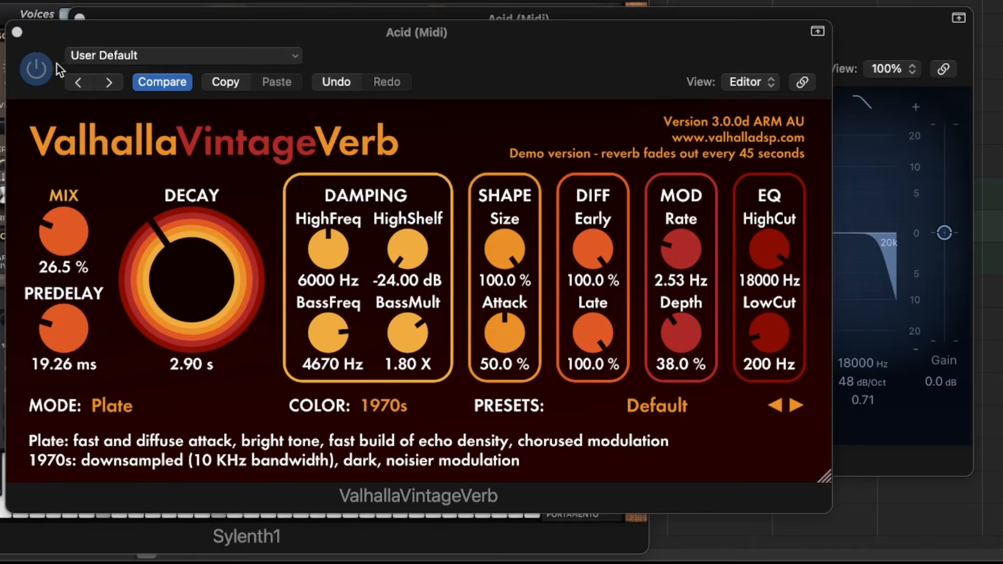
pyautogui.click(38, 69)
pyautogui.click(38, 69)
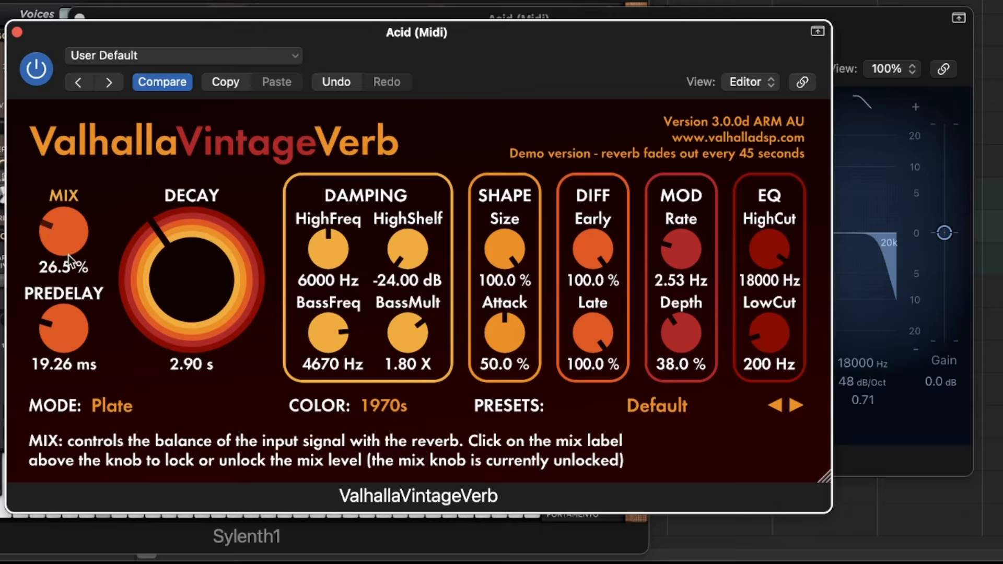
# Lower the ValhallaVintageVerb Mix on Acid (Midi) to 23.7% and hide the open plug-in windows
pyautogui.scroll(-3, 64, 232)
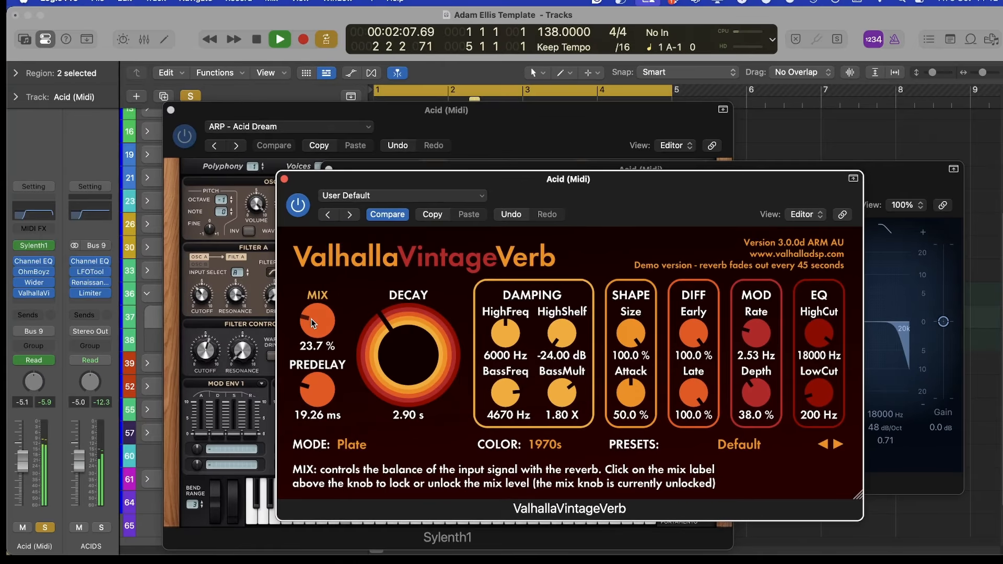
pyautogui.press('v')
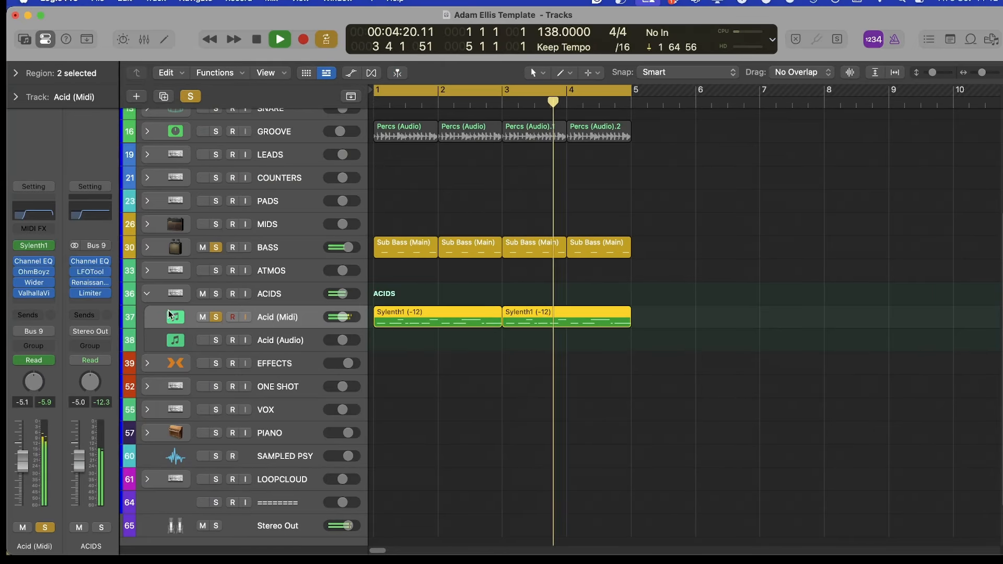
pyautogui.press('space')
pyautogui.scroll(5, 297, 194)
pyautogui.click(296, 195)
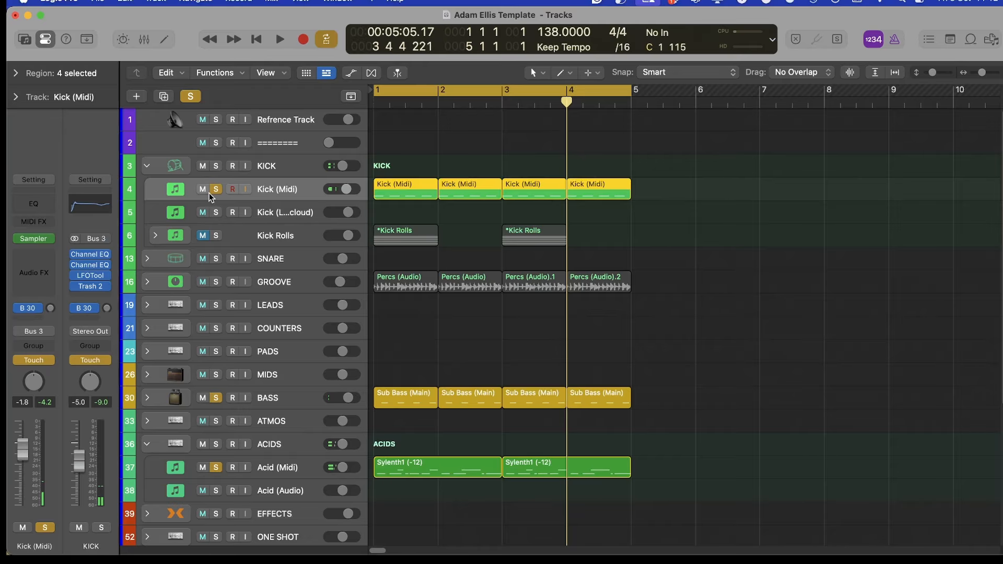
pyautogui.click(296, 259)
pyautogui.click(290, 235)
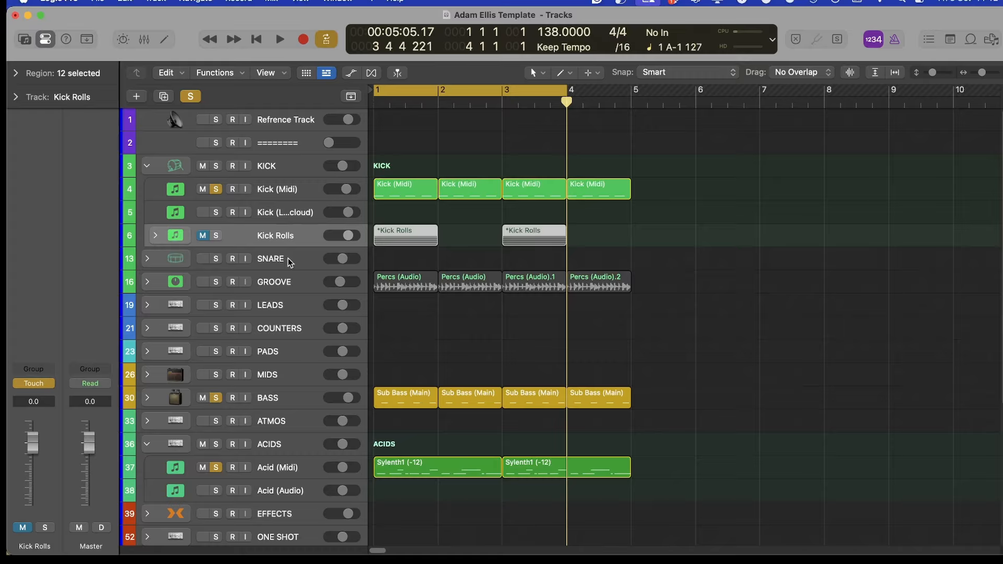
pyautogui.press('Down')
pyautogui.press('Down')
pyautogui.press('Down')
pyautogui.press('super+a')
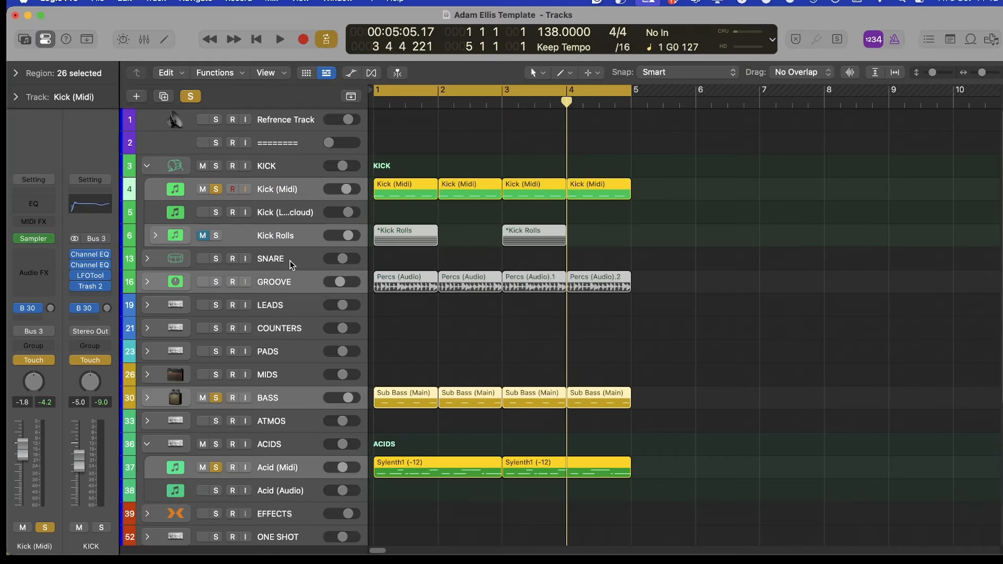
# Set the automation mode of the KICK stack and the Kick (L...cloud) channel to Read
pyautogui.click(264, 173)
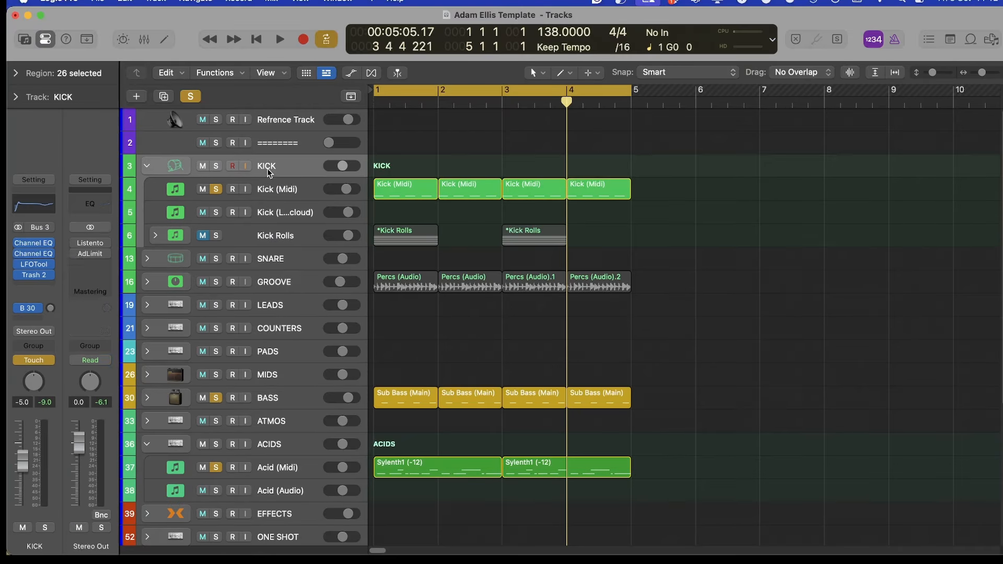
pyautogui.click(50, 359)
pyautogui.click(54, 345)
pyautogui.press('x')
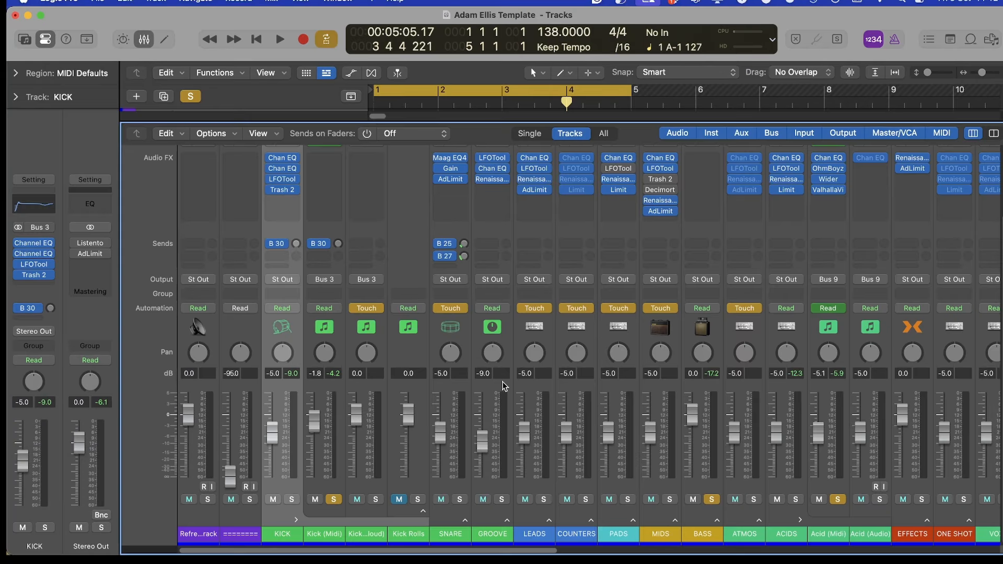
pyautogui.click(381, 308)
pyautogui.click(388, 299)
# Select the SNARE, LEADS and COUNTERS channels together in the mixer and set their automation mode to Read
pyautogui.click(456, 534)
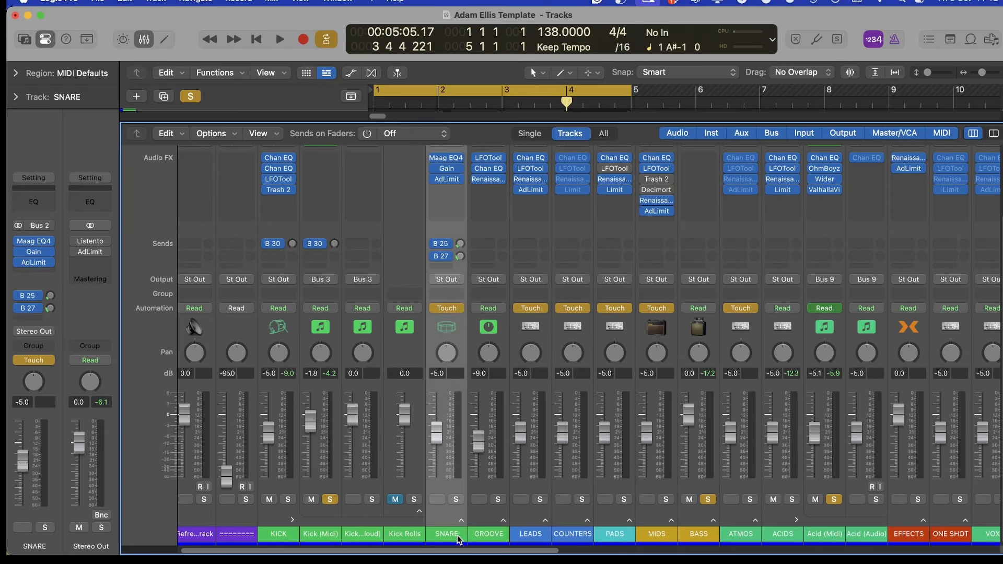
pyautogui.moveTo(547, 535); pyautogui.dragTo(561, 357)
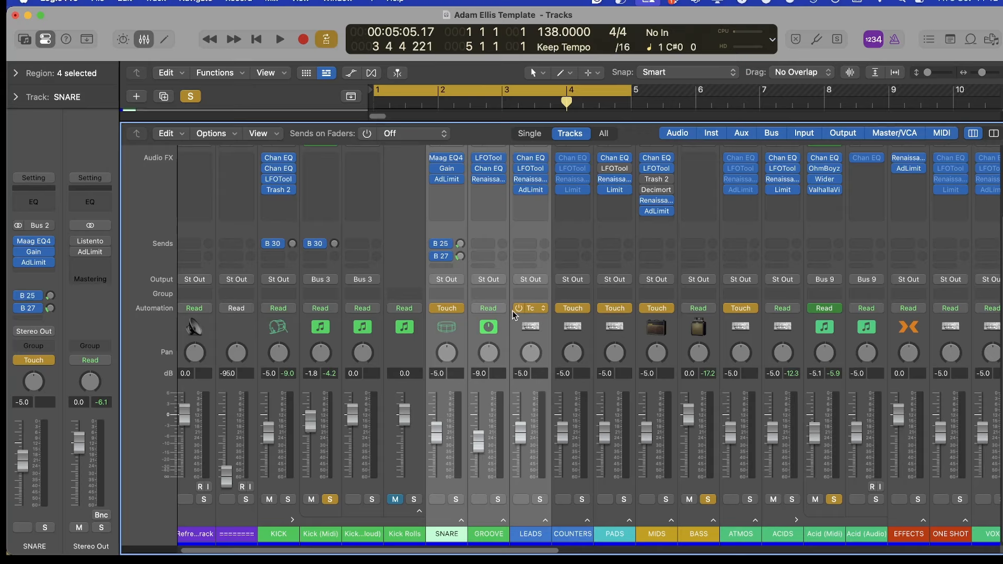
pyautogui.click(438, 539)
pyautogui.keyDown('super'); pyautogui.click(528, 535); pyautogui.keyUp('super')
pyautogui.keyDown('super'); pyautogui.click(562, 534); pyautogui.keyUp('super')
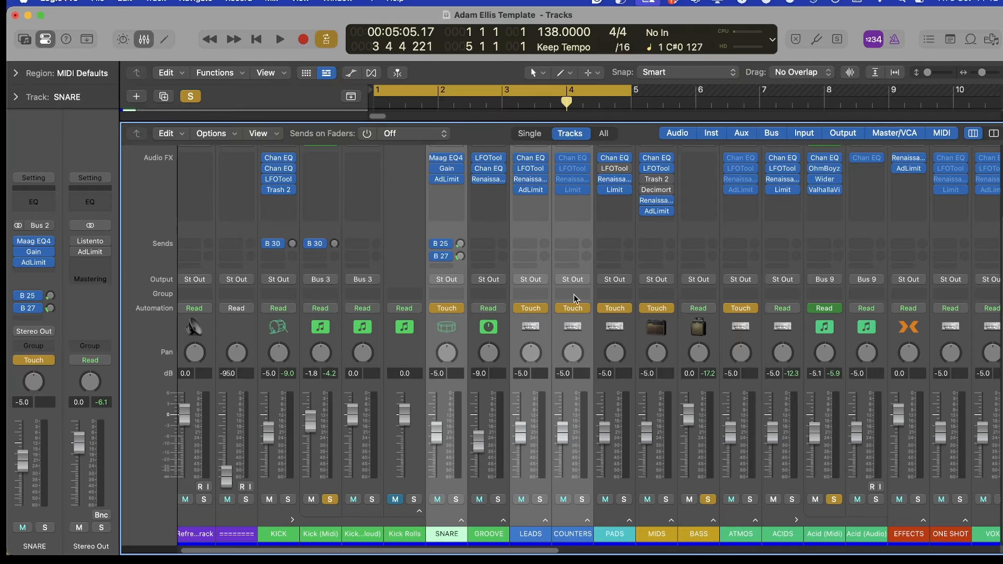
pyautogui.click(573, 305)
pyautogui.click(584, 297)
# Set the automation mode of the PADS, MIDS and ATMOS channels to Read together and close the mixer
pyautogui.hscroll(10, 287, 531)
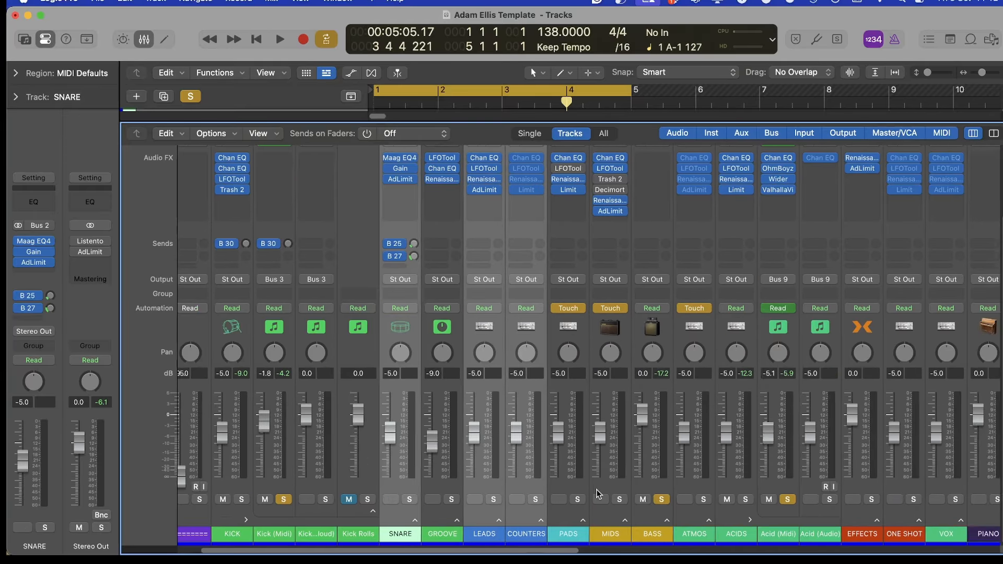
pyautogui.click(277, 533)
pyautogui.click(308, 536)
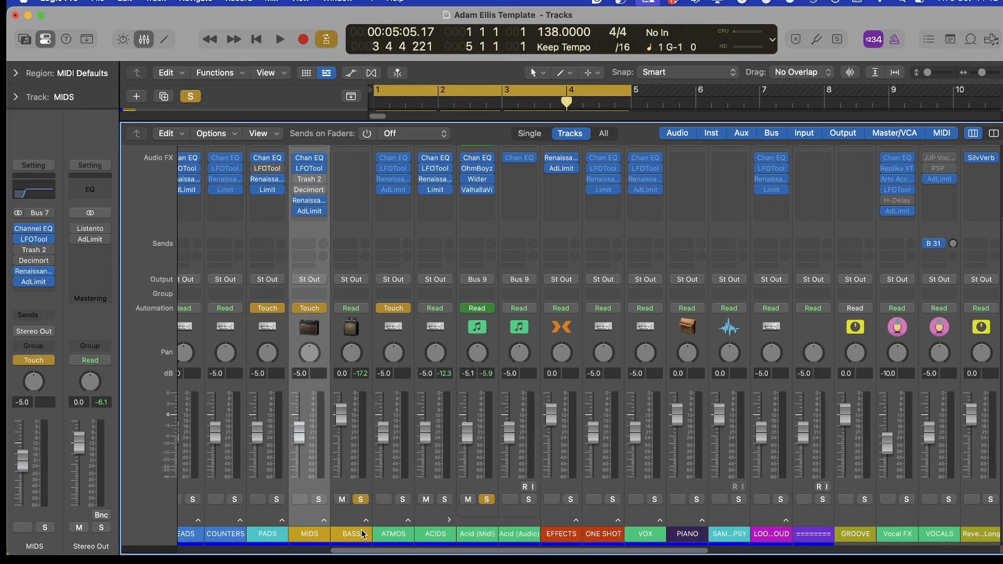
pyautogui.moveTo(280, 533); pyautogui.dragTo(407, 532)
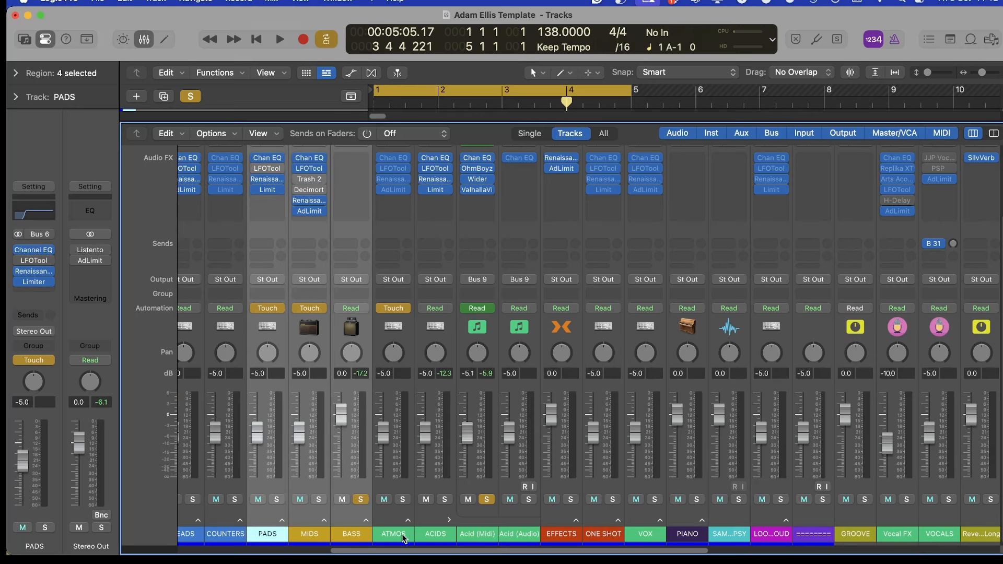
pyautogui.keyDown('super'); pyautogui.click(403, 535); pyautogui.keyUp('super')
pyautogui.keyDown('super'); pyautogui.click(360, 536); pyautogui.keyUp('super')
pyautogui.hscroll(5, 624, 482)
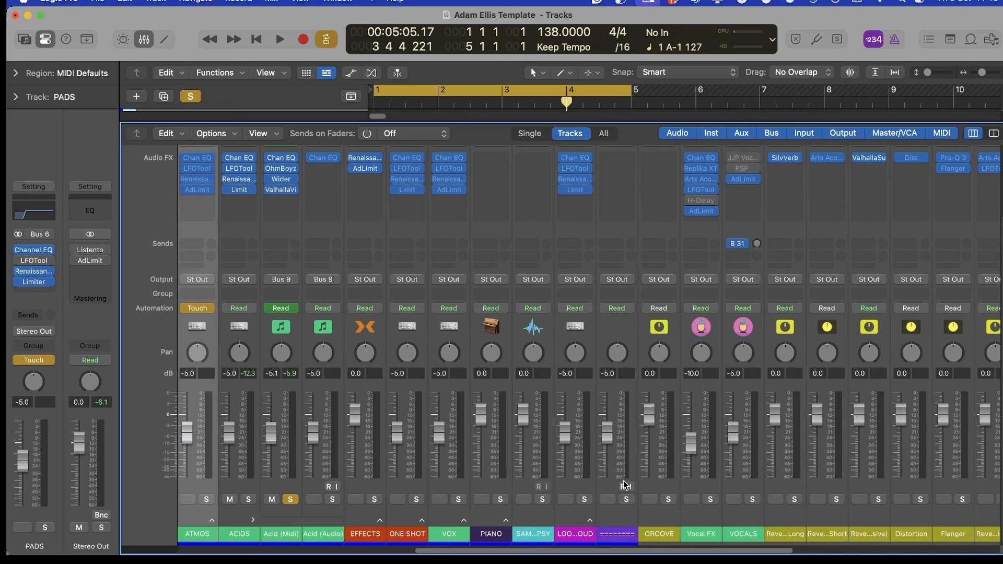
pyautogui.hscroll(10, 624, 484)
pyautogui.hscroll(-20, 624, 484)
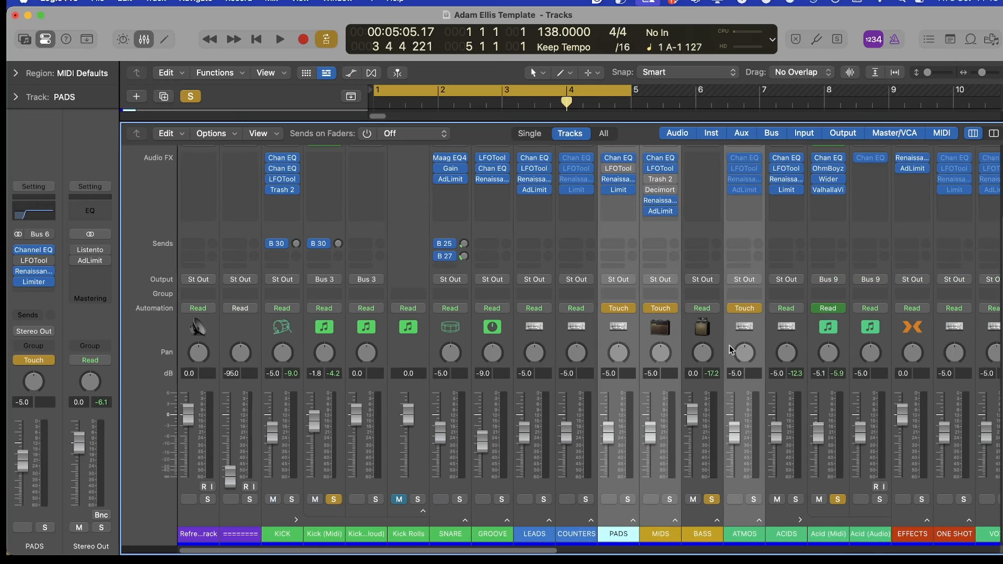
pyautogui.click(631, 308)
pyautogui.click(635, 294)
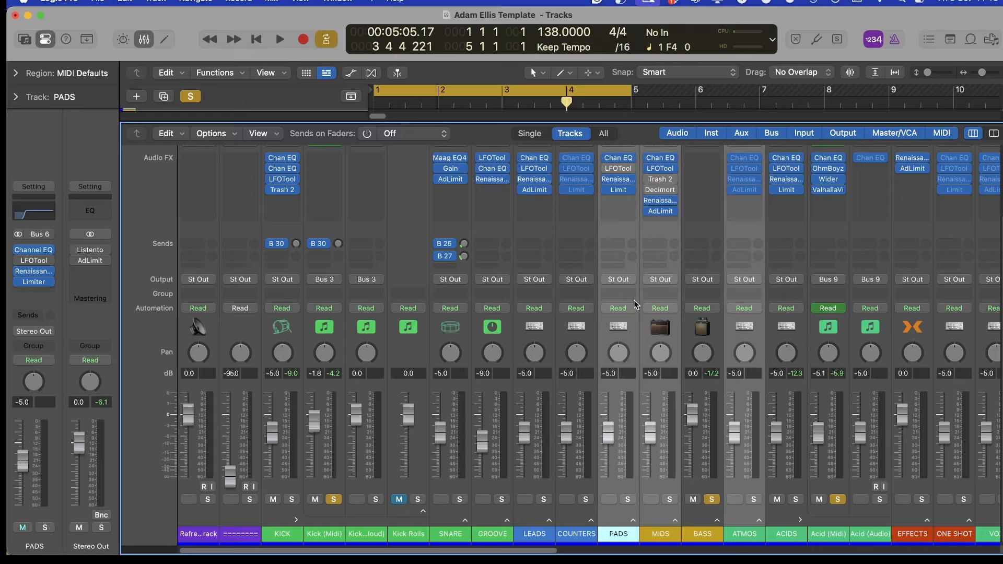
pyautogui.press('x')
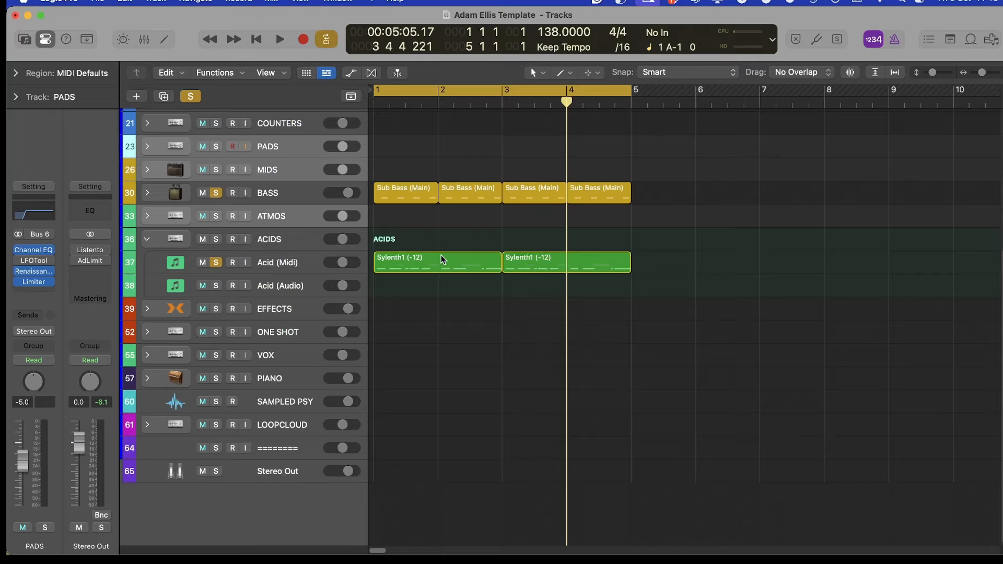
# Play the kick, bass and acid loop from bar 1 and stop it again
pyautogui.scroll(3, 447, 358)
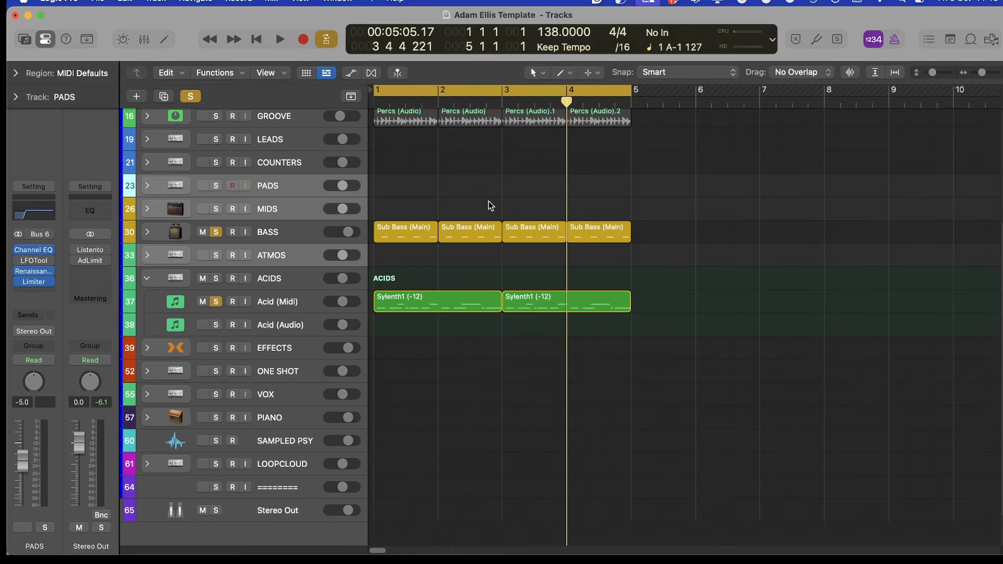
pyautogui.press('Return')
pyautogui.press('space')
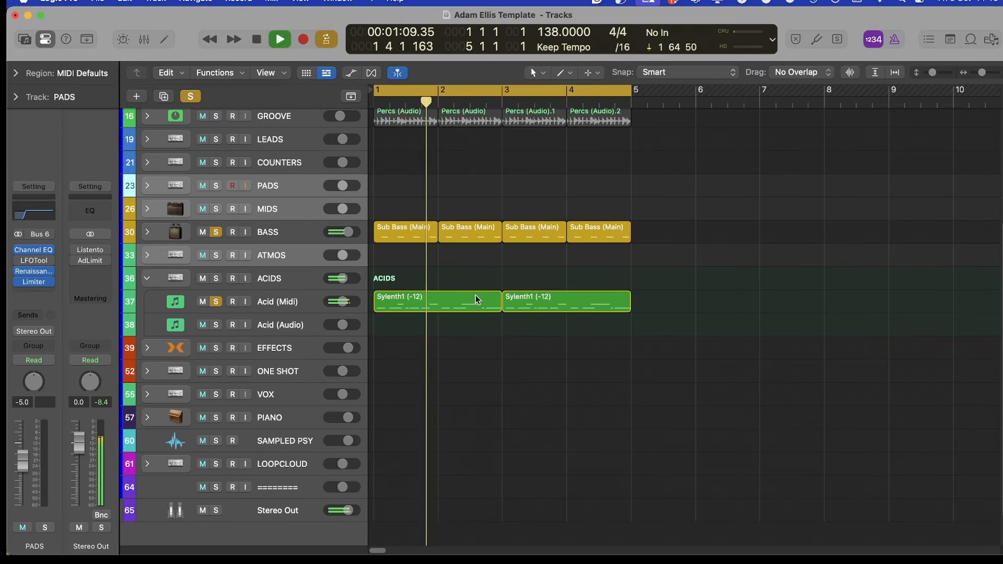
pyautogui.press('space')
# Open the Channel EQ on the KICK bus to examine its curve
pyautogui.scroll(10, 281, 203)
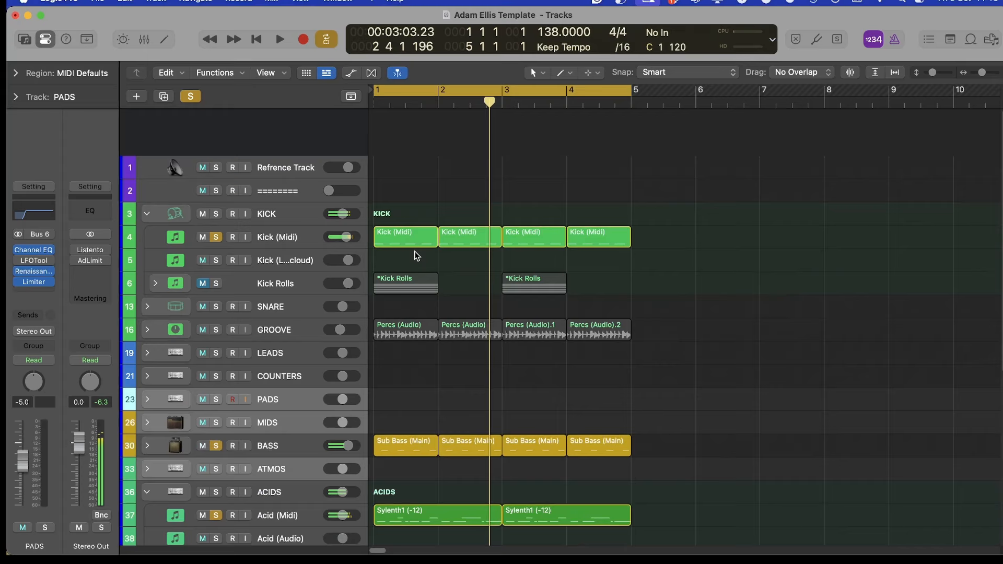
pyautogui.click(281, 203)
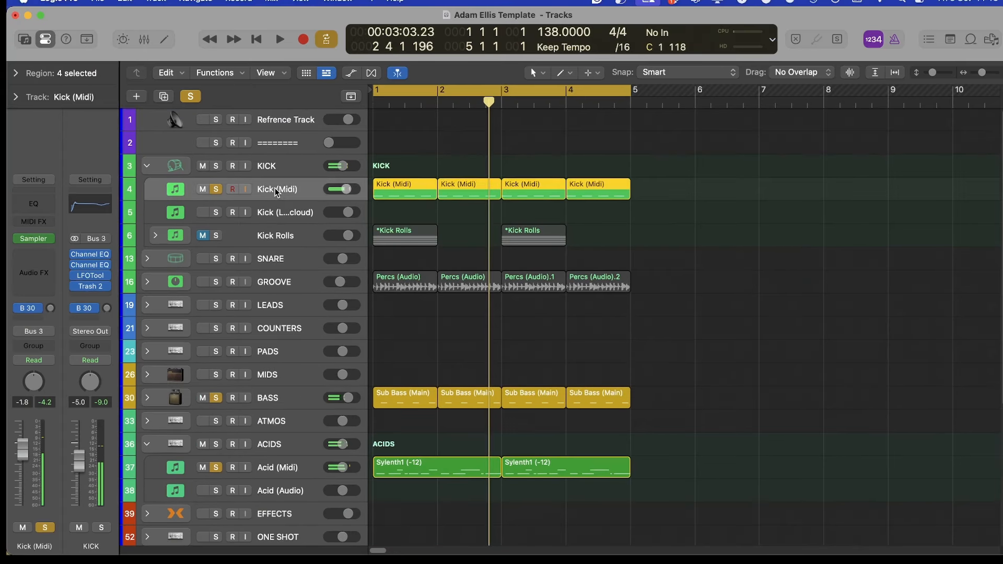
pyautogui.click(89, 207)
pyautogui.press('v')
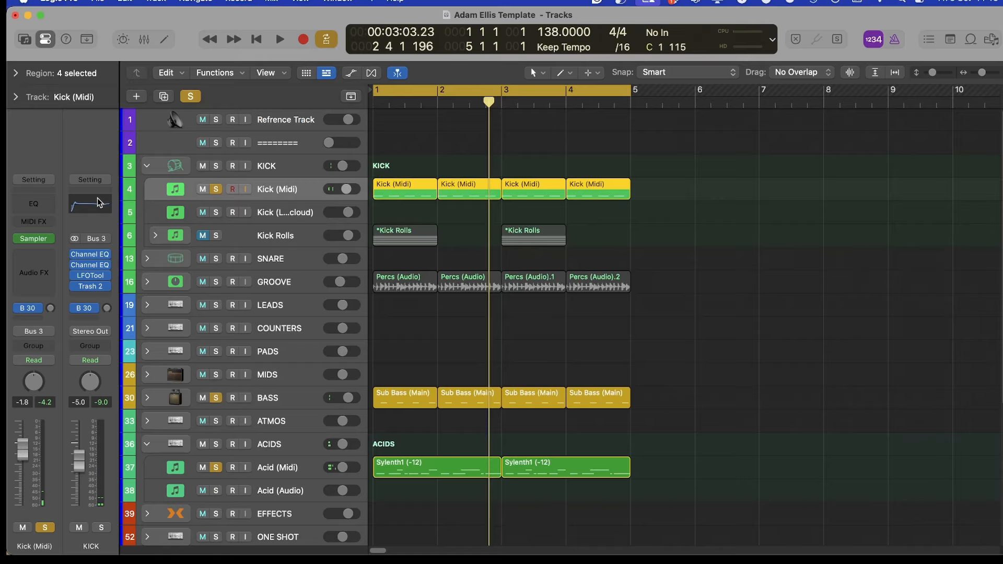
pyautogui.click(94, 205)
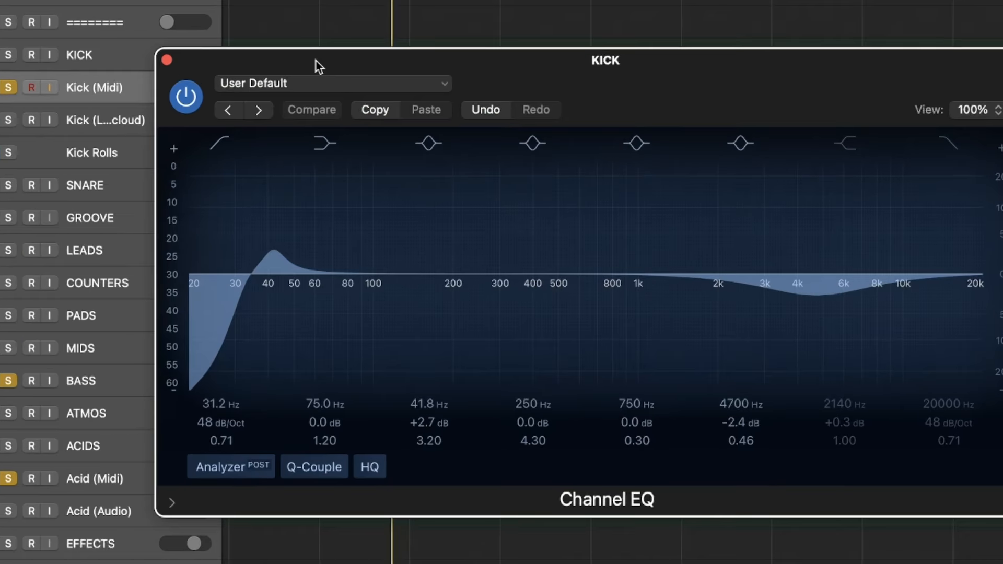
pyautogui.moveTo(332, 55); pyautogui.dragTo(221, 42)
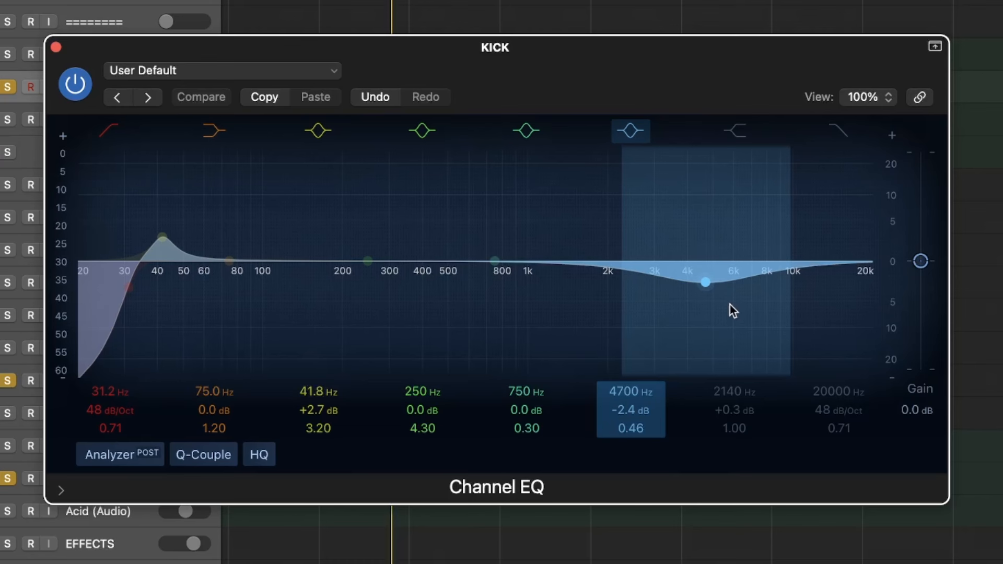
# During playback, try the KICK EQ's high-frequency dip at 4560 Hz and -2.7 dB, try it reset, restore the saved curve and close the EQ
pyautogui.press('space')
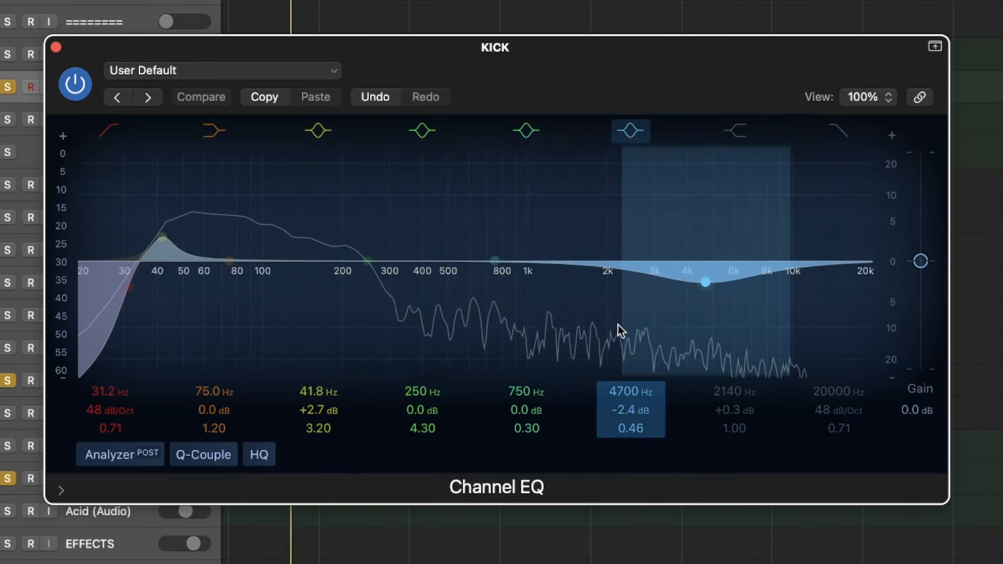
pyautogui.moveTo(701, 301)
pyautogui.mouseDown()
pyautogui.moveTo(700, 287)
pyautogui.moveTo(684, 309)
pyautogui.mouseUp()
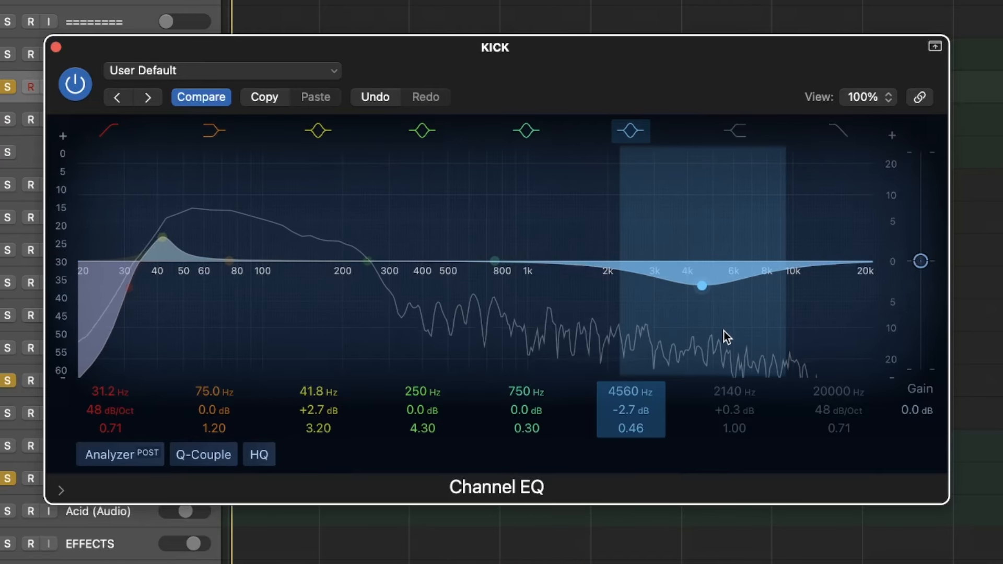
pyautogui.keyDown('alt'); pyautogui.click(703, 287); pyautogui.keyUp('alt')
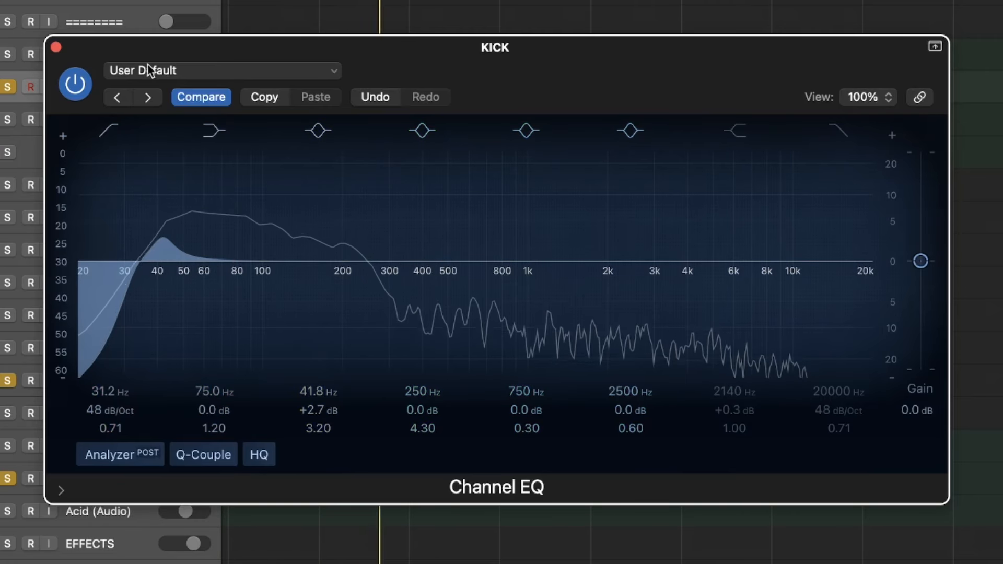
pyautogui.click(198, 96)
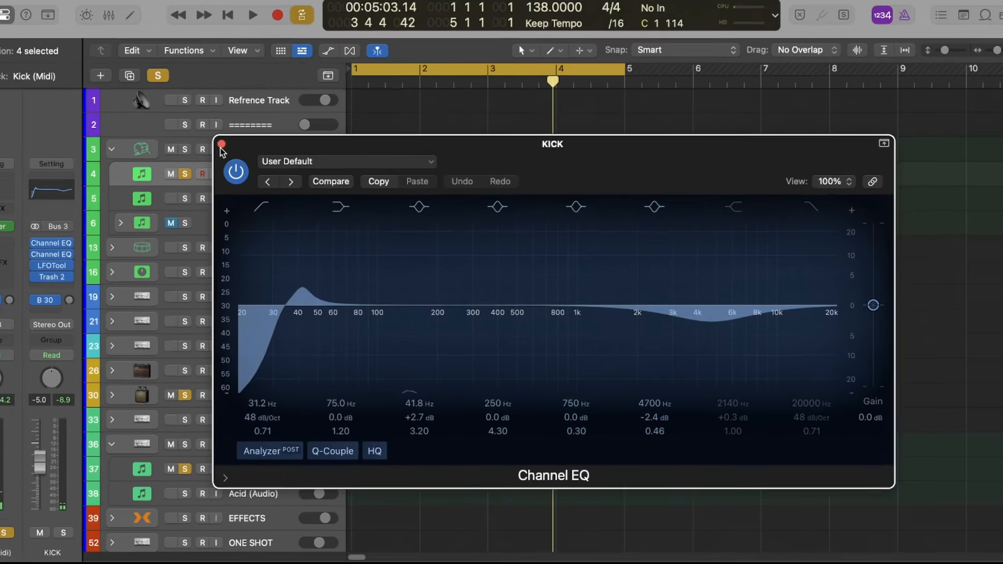
pyautogui.click(56, 47)
# Open the Channel EQ on Acid (Midi) and dip its 2500 Hz band to -1.9 dB at about 2520 Hz with Q 0.30
pyautogui.scroll(-1, 413, 261)
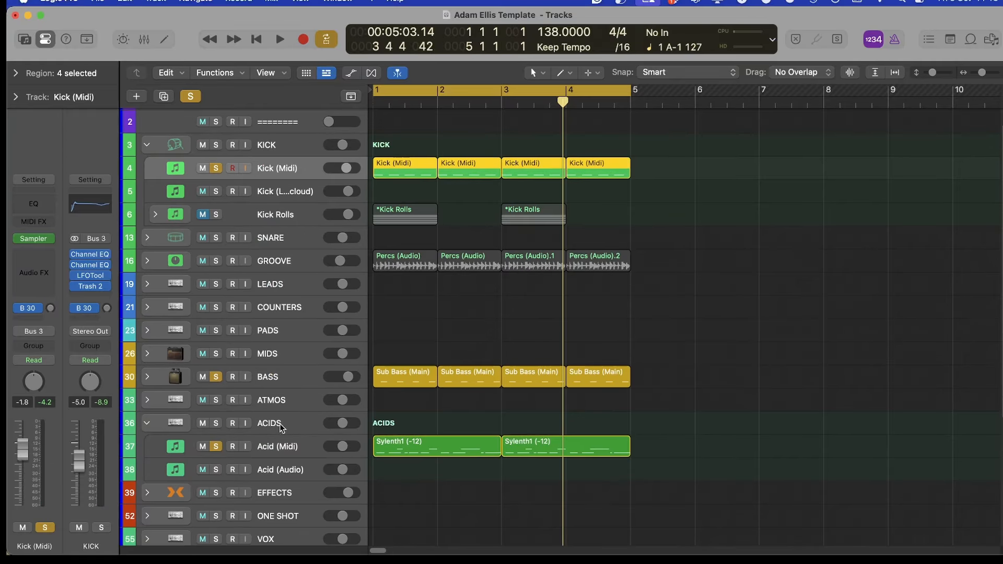
pyautogui.click(281, 449)
pyautogui.click(35, 216)
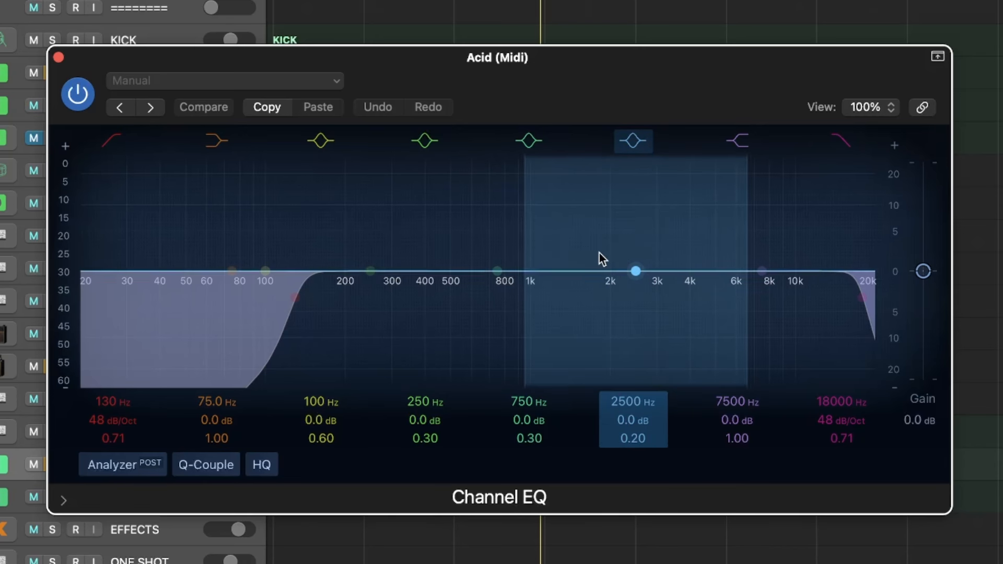
pyautogui.moveTo(625, 267); pyautogui.dragTo(625, 282)
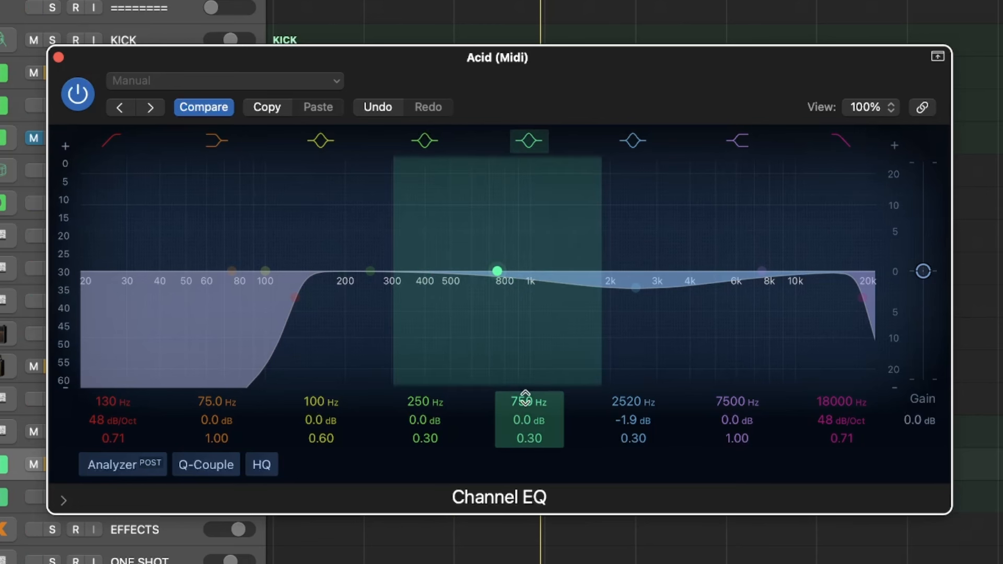
# Set the Acid (Midi) EQ's 750 Hz band to 2000 Hz and its high shelf to 1000 Hz, start playback and close the EQ
pyautogui.write('2000')
pyautogui.press('Return')
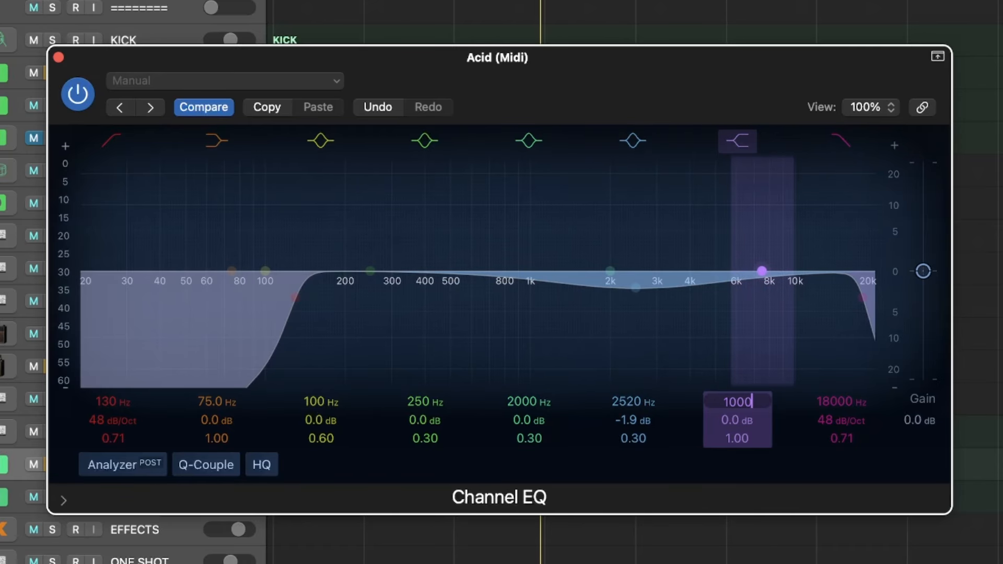
pyautogui.press('Return')
pyautogui.press('space')
pyautogui.press('super+w')
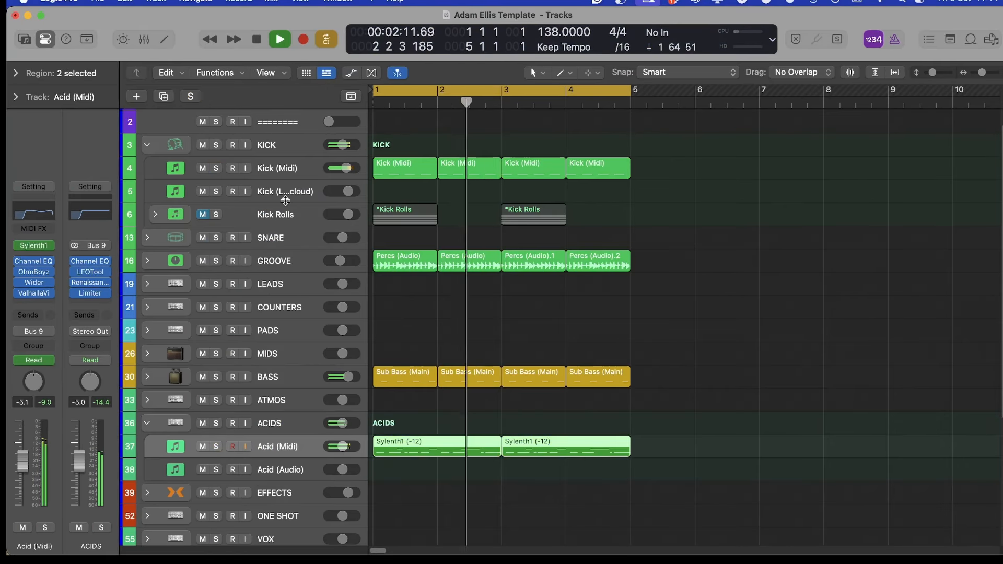
# Solo the Kick (Midi) and Acid (Midi) tracks and open the Channel EQ on Acid (Midi)
pyautogui.click(280, 165)
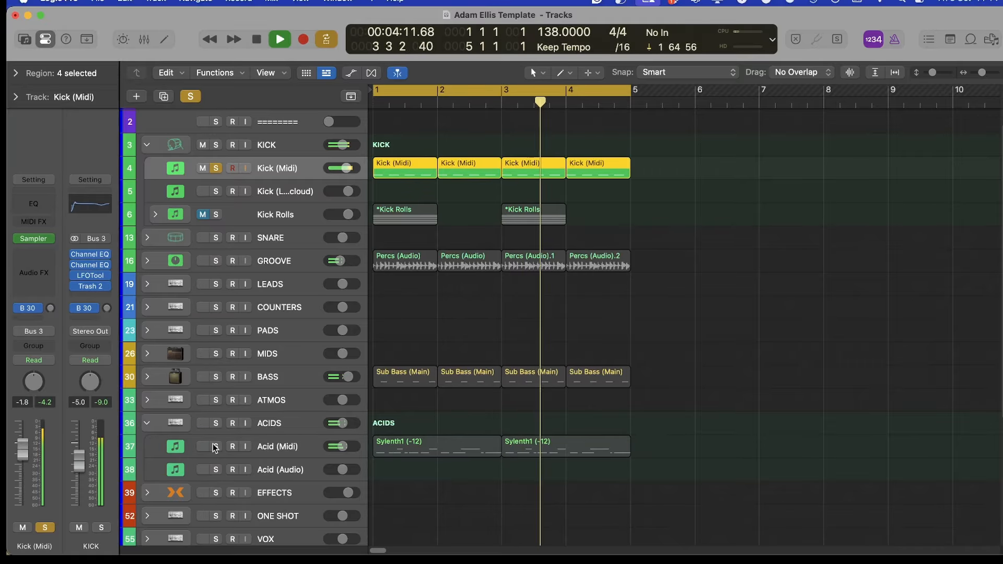
pyautogui.click(272, 447)
pyautogui.click(46, 214)
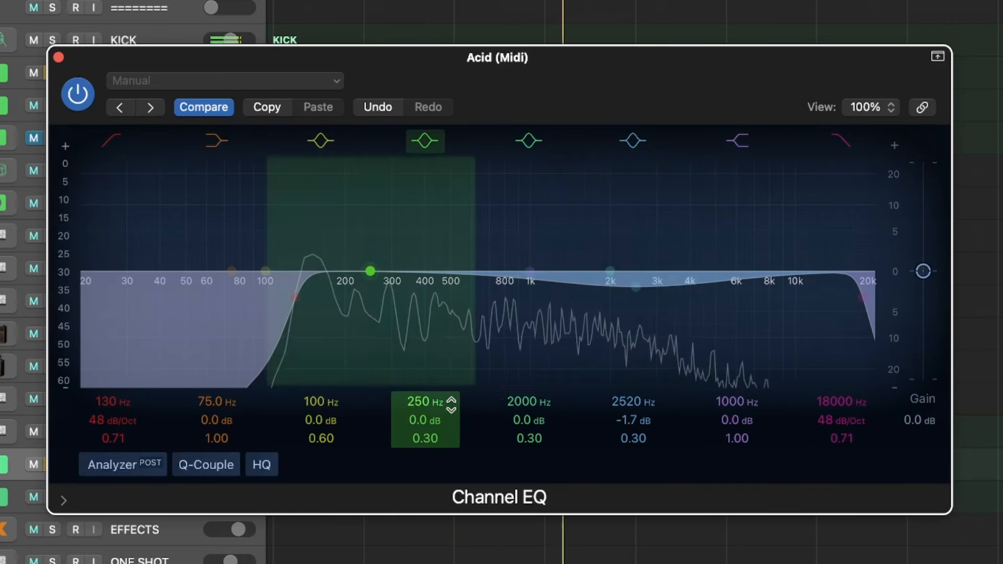
# Set Acid (Midi) EQ band 4 to 1460 Hz, band 5 to 2580 Hz at Q 1.50, and band 6 to 3000 Hz, -2.5 dB, Q 0.67
pyautogui.moveTo(421, 402); pyautogui.dragTo(420, 366)
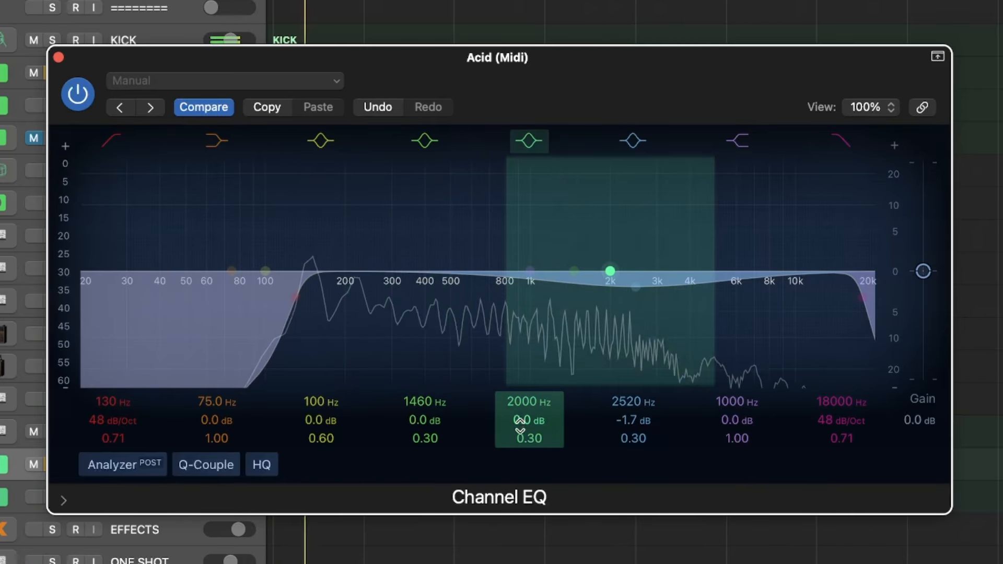
pyautogui.moveTo(504, 401); pyautogui.dragTo(505, 392)
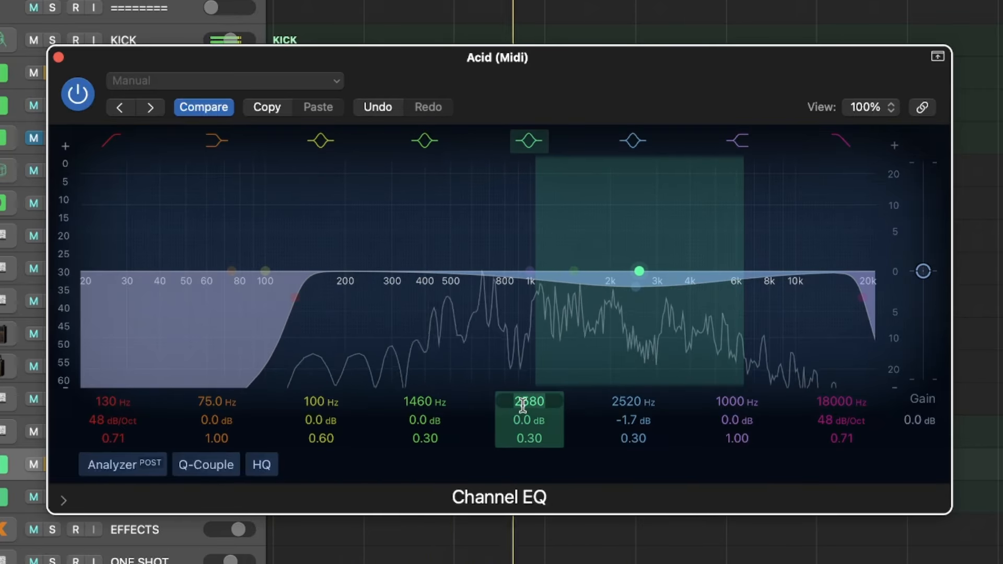
pyautogui.moveTo(529, 439); pyautogui.dragTo(530, 413)
pyautogui.moveTo(636, 289); pyautogui.dragTo(653, 302)
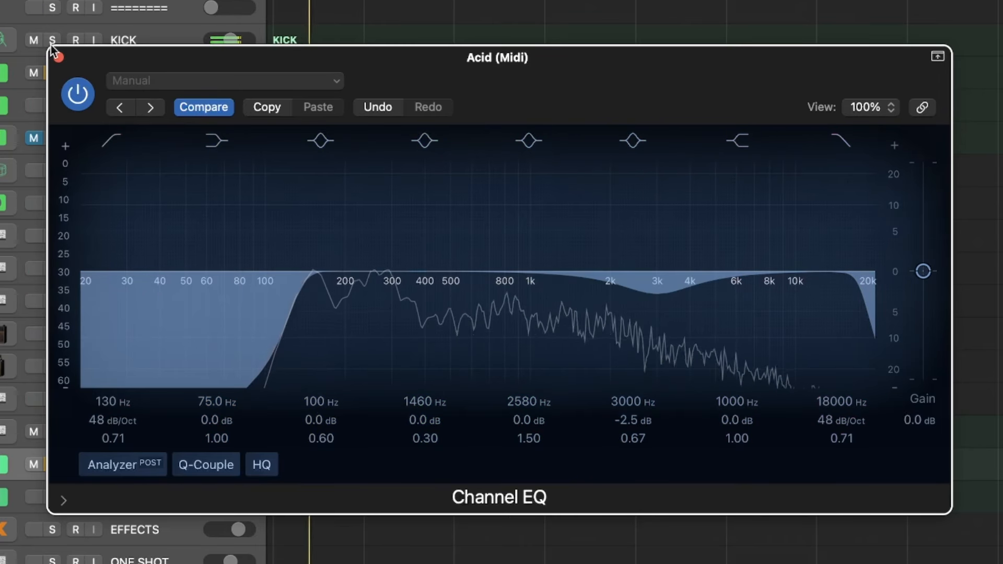
# Switch the Acid (Midi) Channel EQ off and on repeatedly to compare the sound against the kick
pyautogui.click(77, 94)
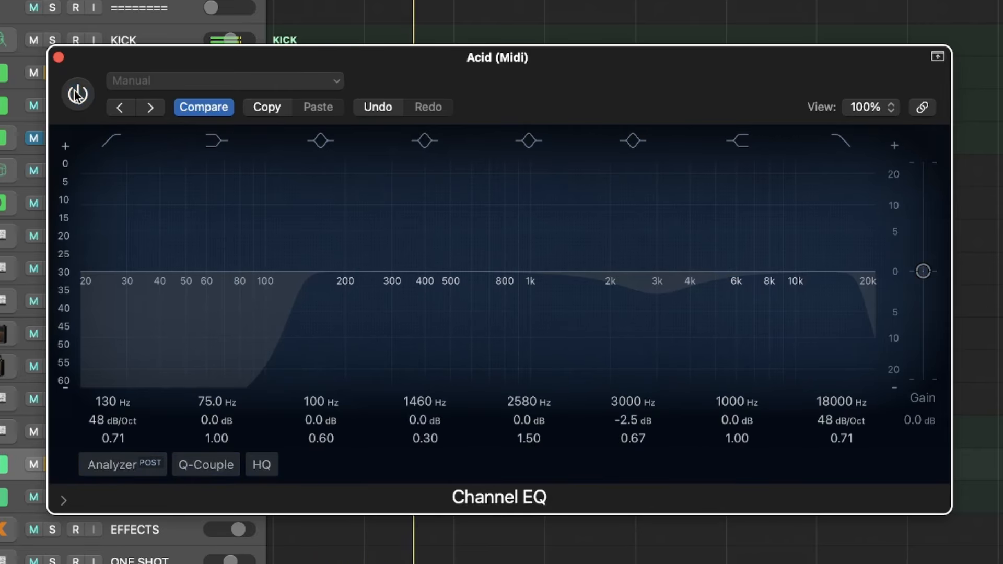
pyautogui.click(76, 95)
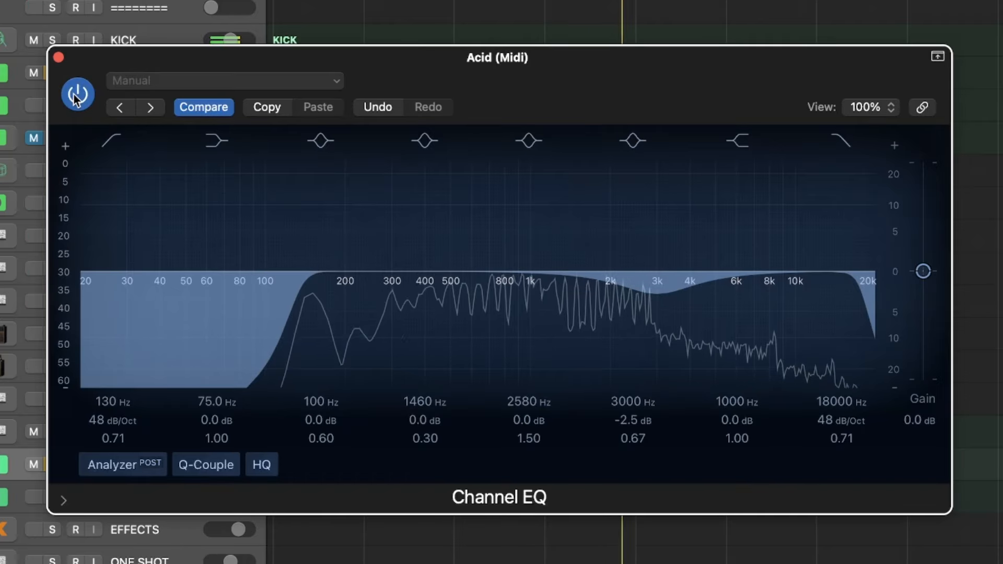
pyautogui.click(77, 95)
pyautogui.press('space')
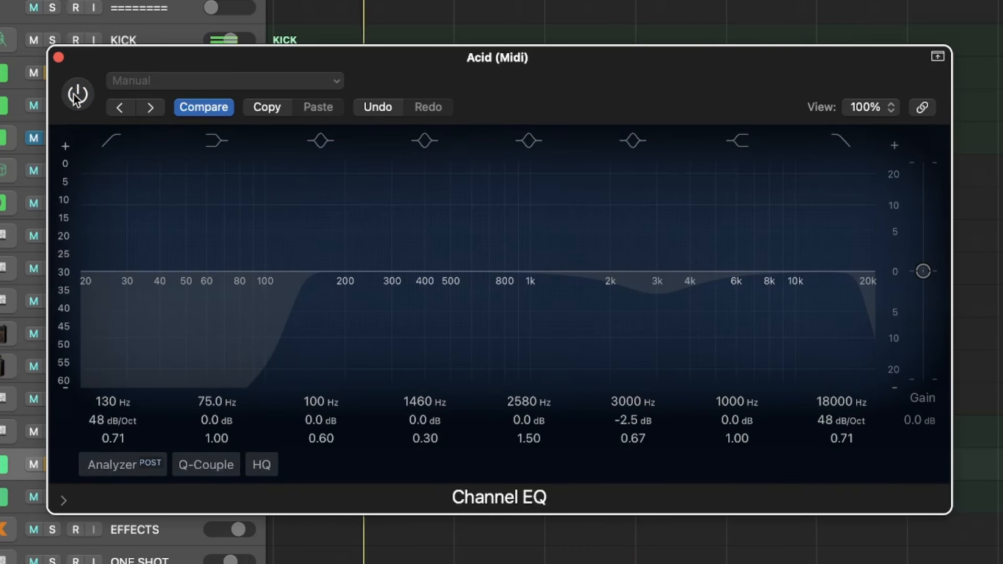
pyautogui.click(77, 95)
pyautogui.press('space')
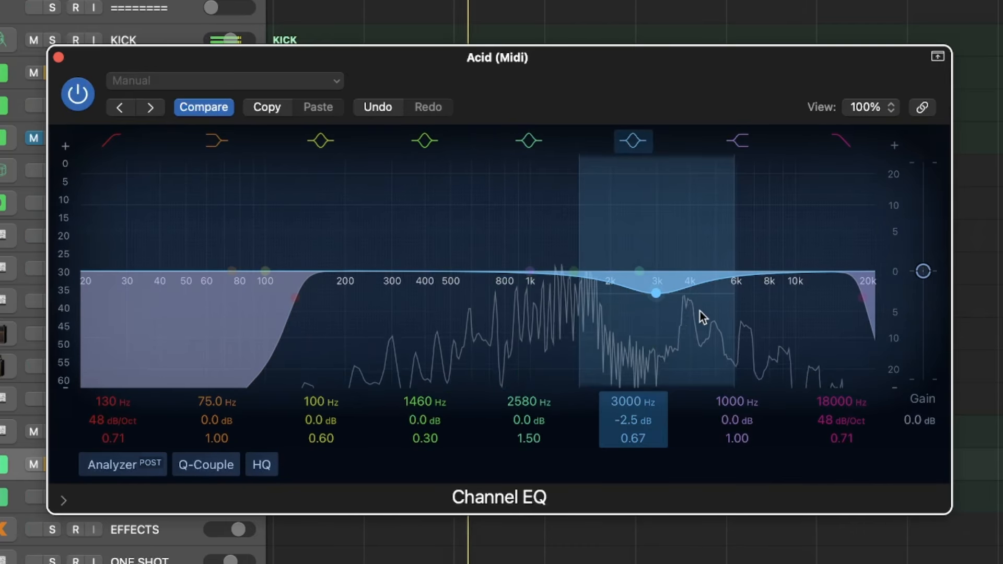
# Raise the Acid (Midi) EQ's high shelf to +0.7 dB at 1310 Hz and set the dip to 2800 Hz, -2.8 dB, Q 0.41
pyautogui.scroll(-5, 688, 311)
pyautogui.scroll(2, 686, 312)
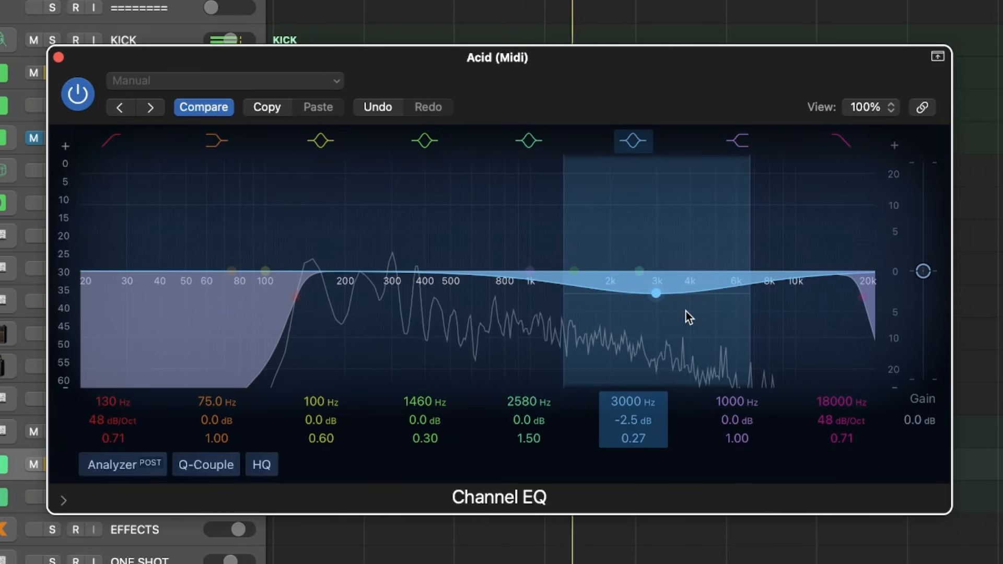
pyautogui.moveTo(493, 280); pyautogui.dragTo(544, 271)
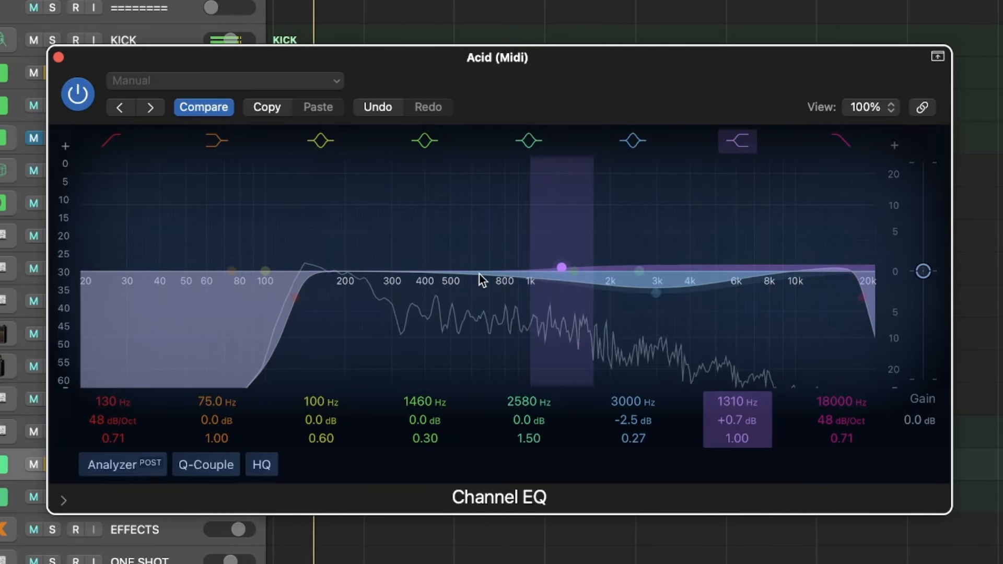
pyautogui.moveTo(607, 374); pyautogui.dragTo(669, 354)
pyautogui.scroll(4, 717, 296)
pyautogui.moveTo(717, 296); pyautogui.dragTo(649, 296)
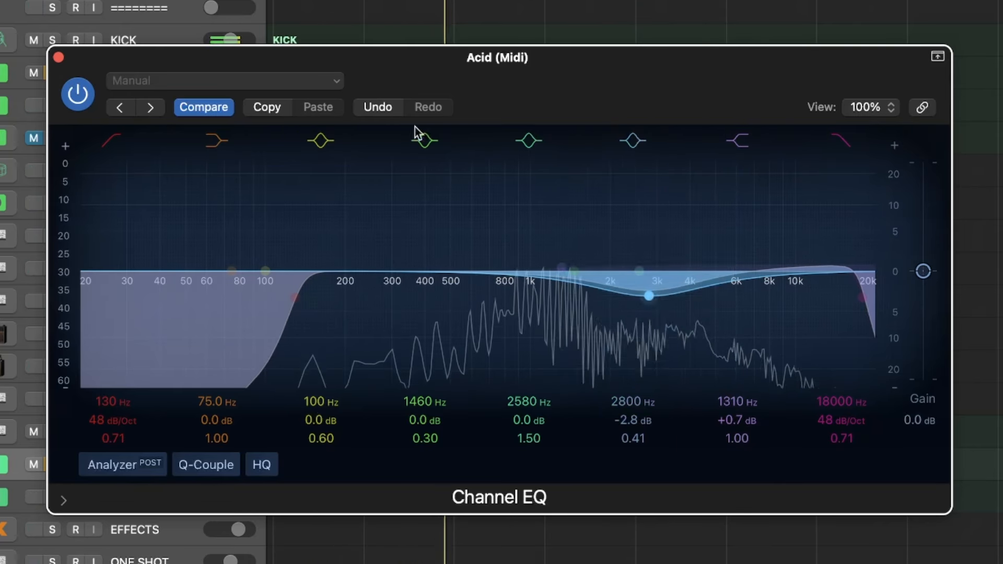
# Compare the acid with its reshaped EQ bypassed and active, stop playback and close the EQ
pyautogui.click(77, 94)
pyautogui.click(77, 95)
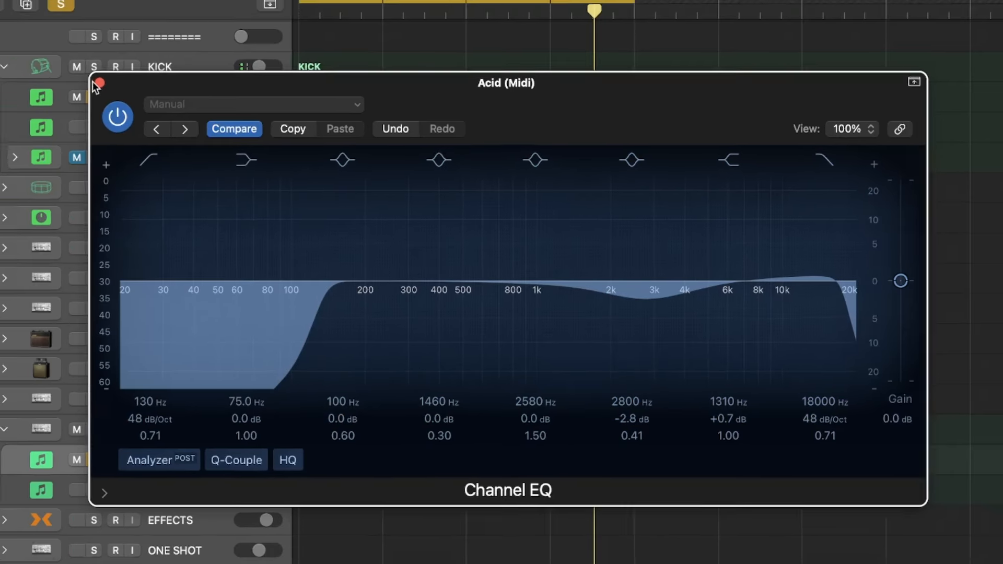
pyautogui.click(57, 56)
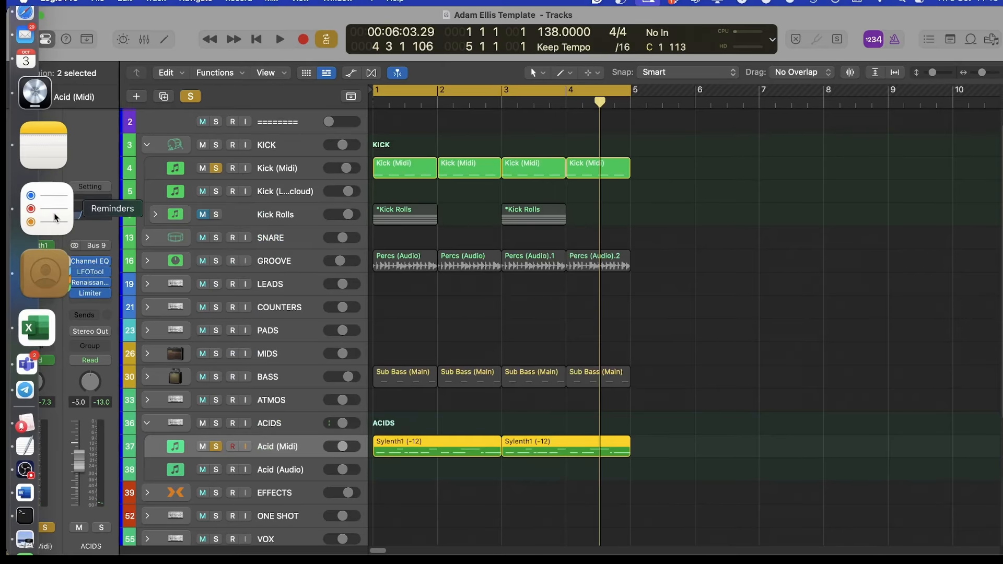
# Copy the Acid (Midi) EQ settings, paste them into the GROOVE Channel EQ and disable its 18000 Hz high-cut band
pyautogui.click(34, 261)
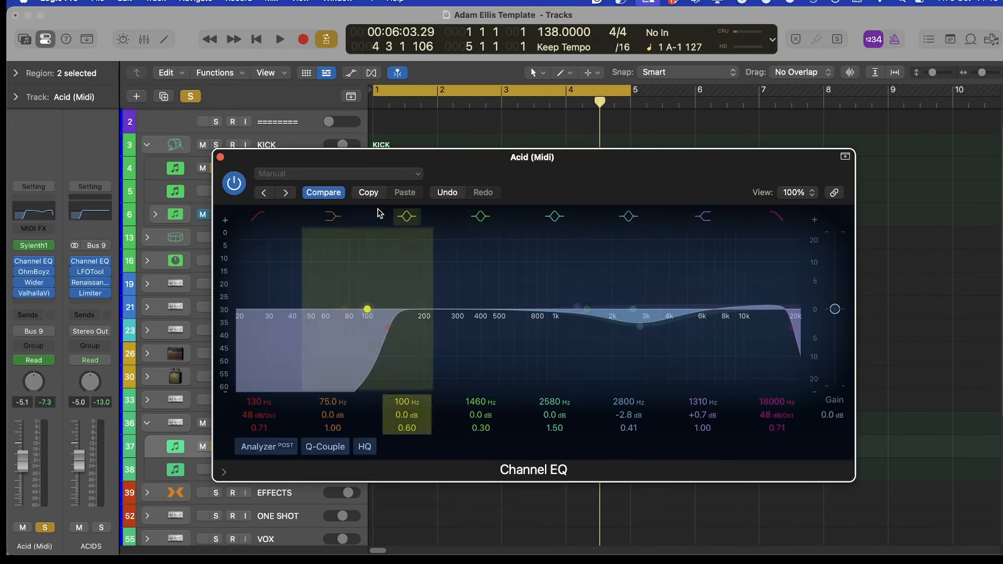
pyautogui.click(221, 157)
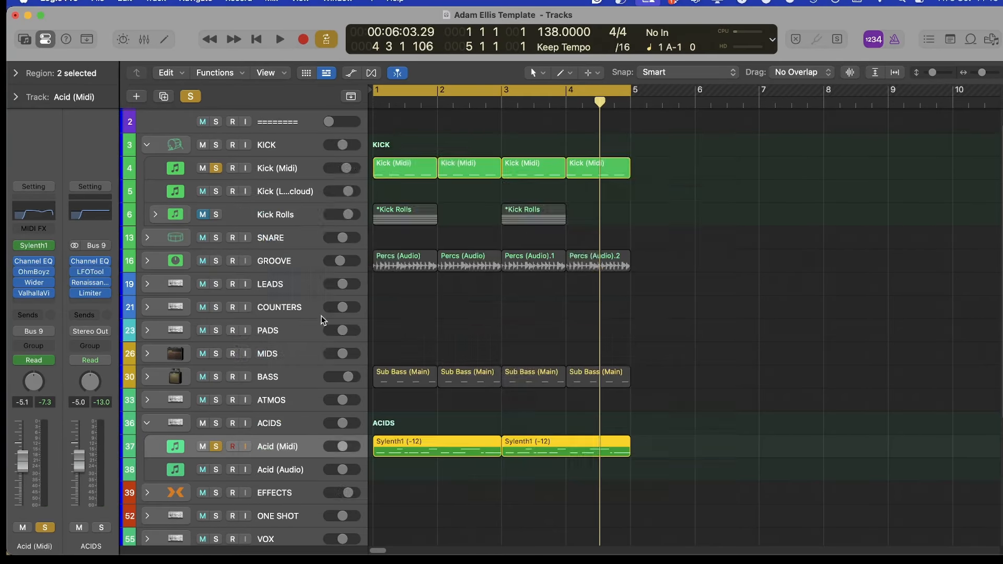
pyautogui.click(279, 266)
pyautogui.click(30, 216)
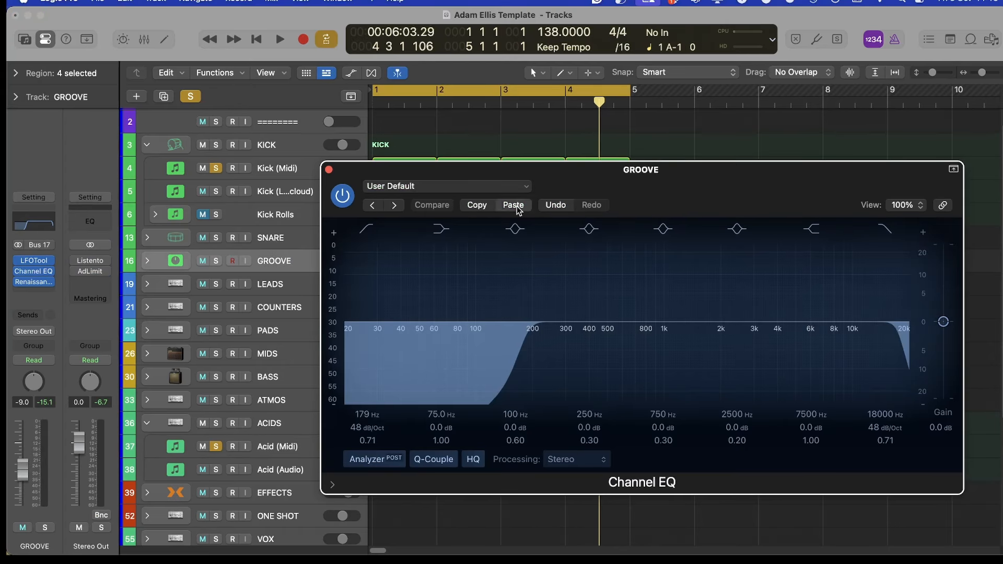
pyautogui.click(517, 209)
pyautogui.click(887, 228)
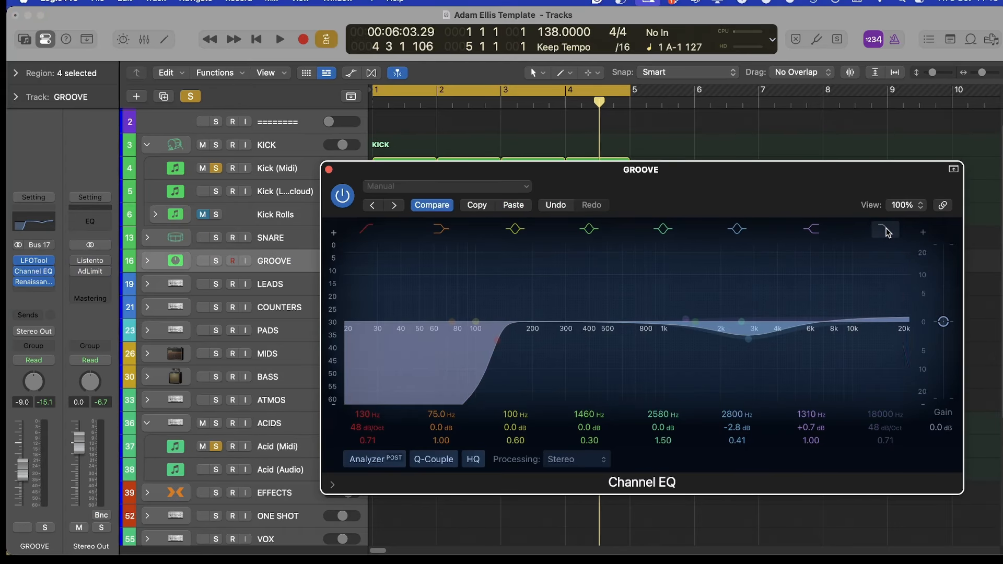
# Start looped playback with GROOVE soloed, set the GROOVE EQ's dip to 2820 Hz and -3.2 dB, and close the EQ
pyautogui.press('space')
pyautogui.press('c')
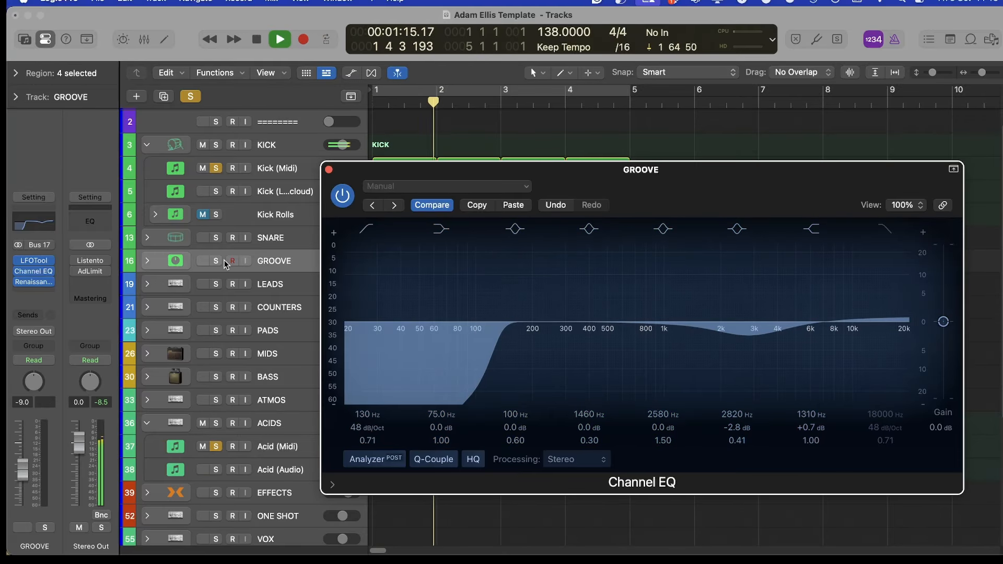
pyautogui.click(216, 262)
pyautogui.moveTo(848, 287); pyautogui.dragTo(849, 289)
pyautogui.press('c')
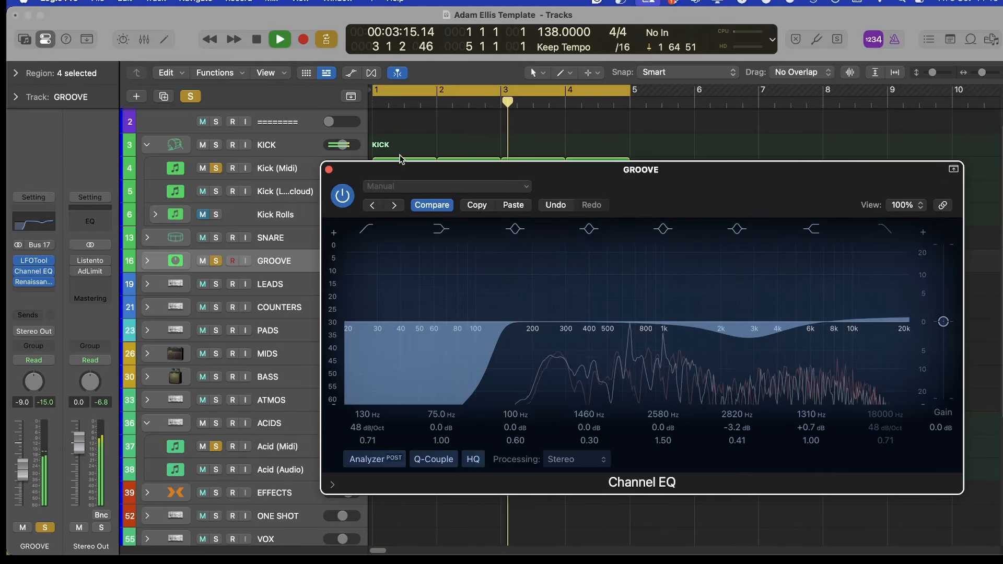
pyautogui.click(329, 169)
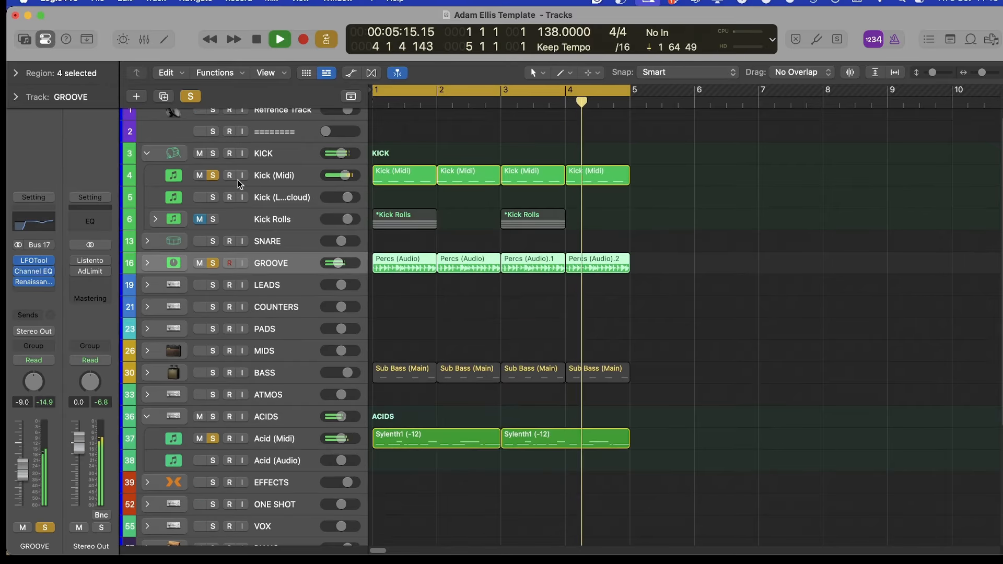
# Audition GROOVE soloed together with Acid (Midi), and with Kick (Midi) in its place
pyautogui.click(192, 98)
pyautogui.press('s')
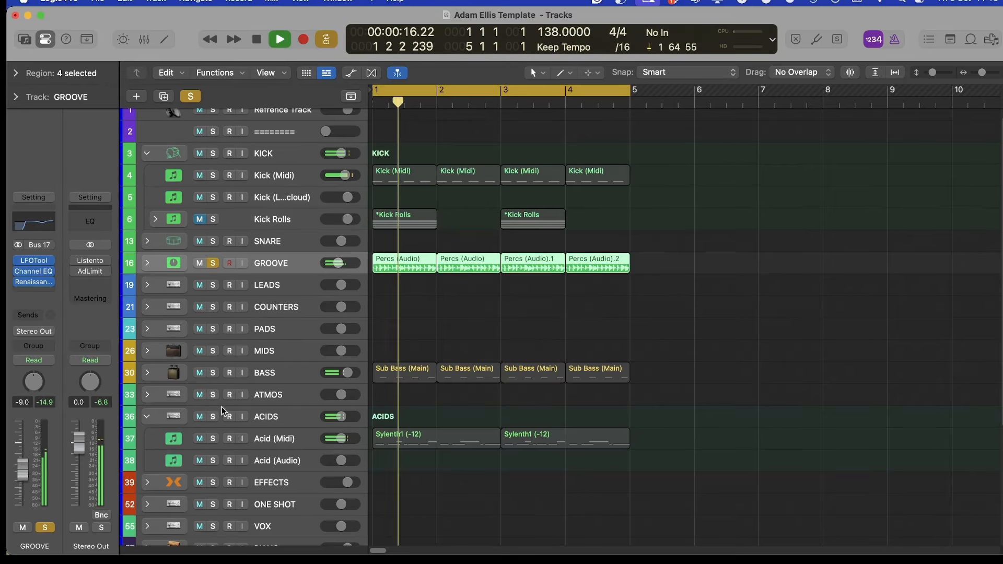
pyautogui.click(212, 443)
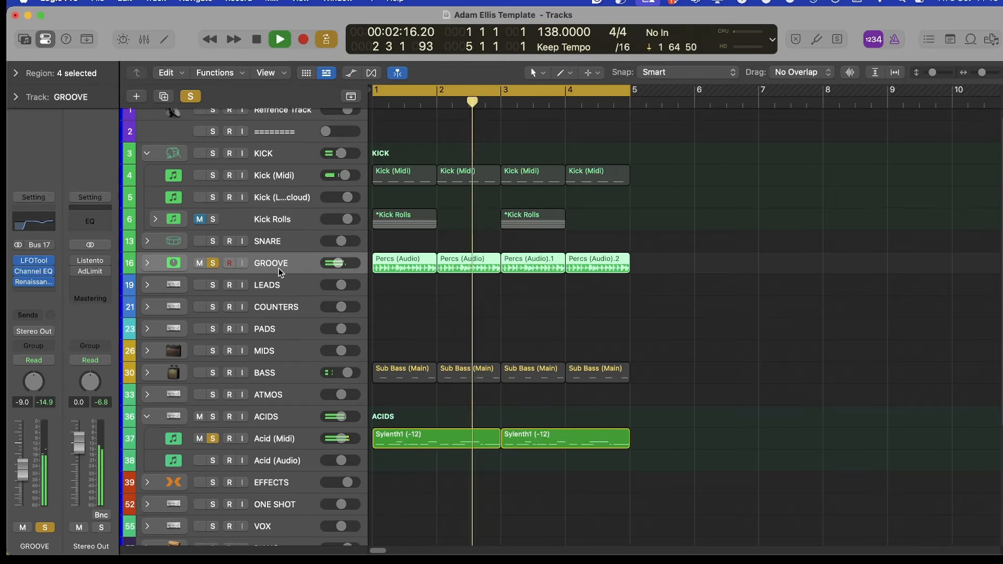
pyautogui.click(213, 441)
pyautogui.click(213, 175)
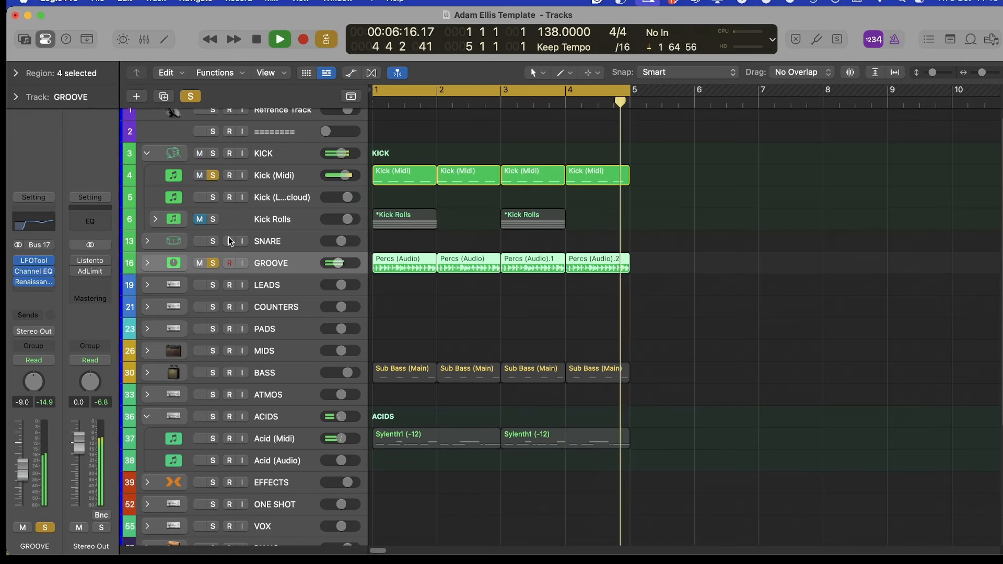
# Compare the GROOVE EQ's edited and saved settings during playback, restore the saved curve and stop playback
pyautogui.click(31, 273)
pyautogui.click(419, 202)
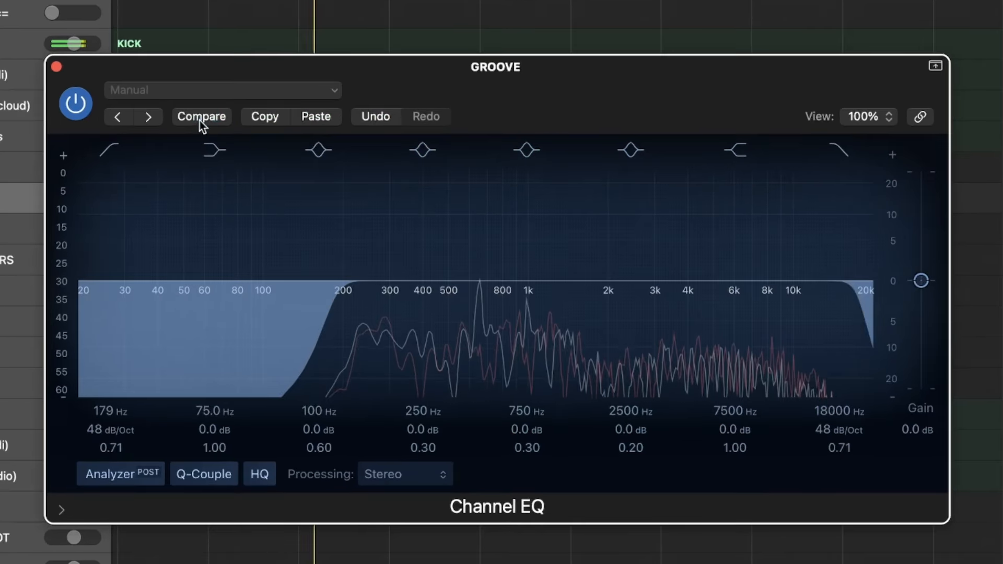
pyautogui.click(419, 202)
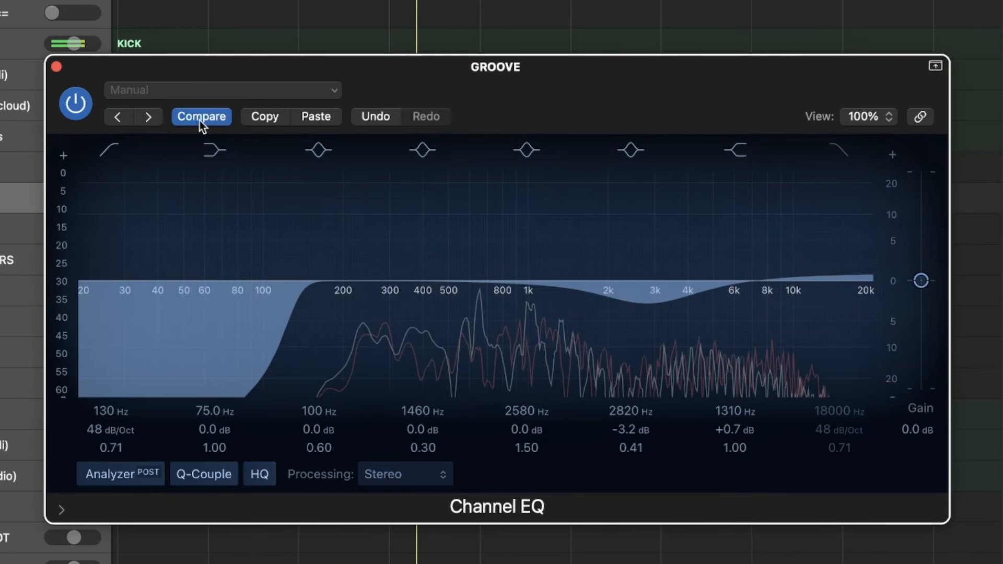
pyautogui.click(200, 122)
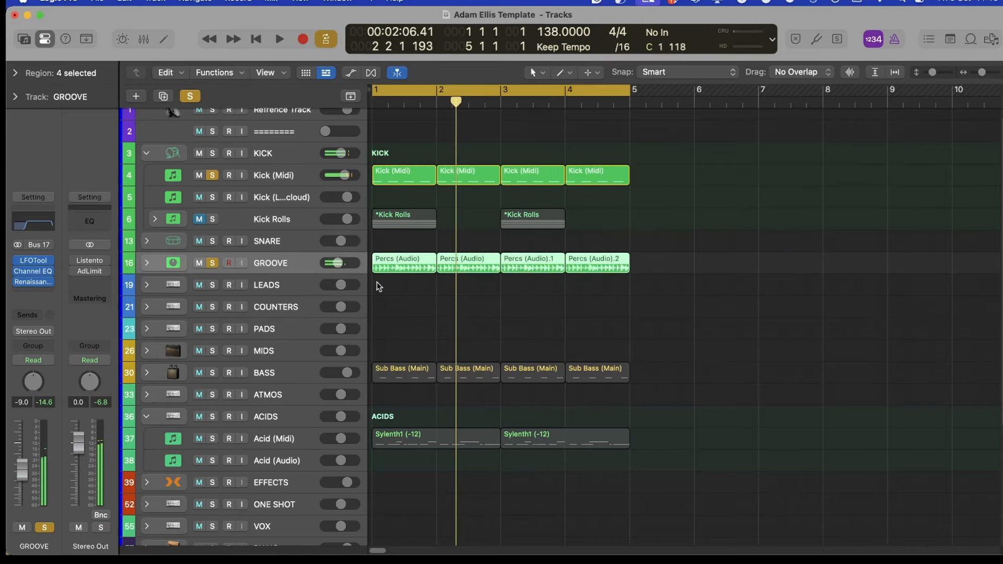
# Open the Channel EQ on Acid (Midi), restore its saved curve and hide the plug-in windows
pyautogui.click(296, 439)
pyautogui.click(41, 210)
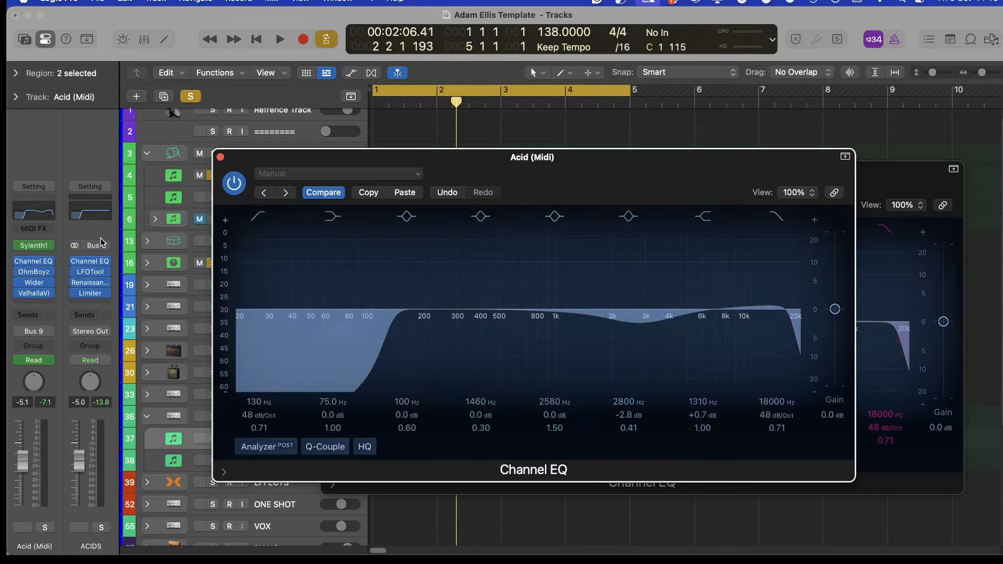
pyautogui.click(331, 194)
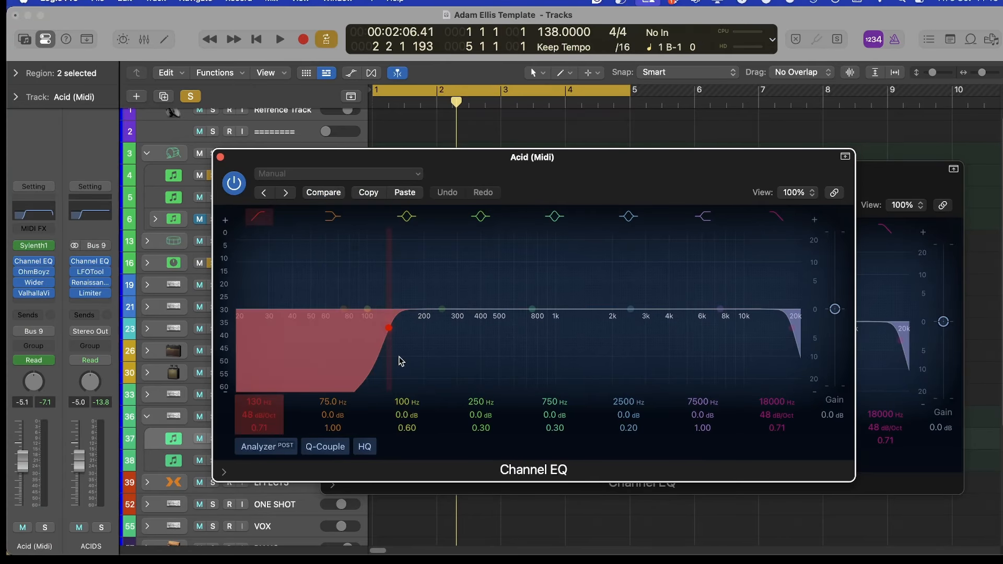
pyautogui.press('v')
pyautogui.click(544, 313)
# Start playback and add BASS and Acid (Midi) to the soloed kick and groove
pyautogui.press('space')
pyautogui.click(213, 373)
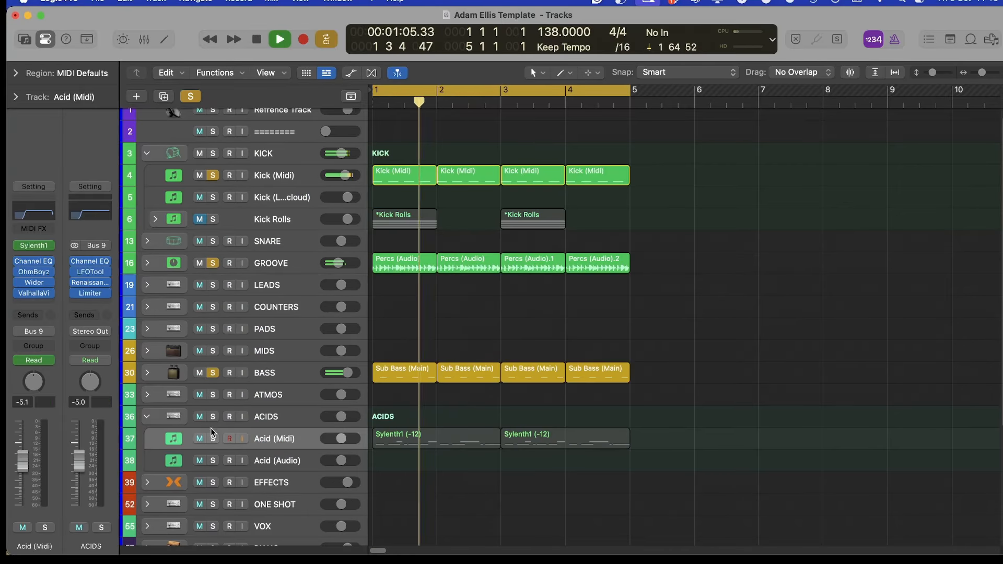
pyautogui.press('s')
# Insert the Volcano filter after the Channel EQ on GROOVE and set its filter type to HP
pyautogui.click(259, 259)
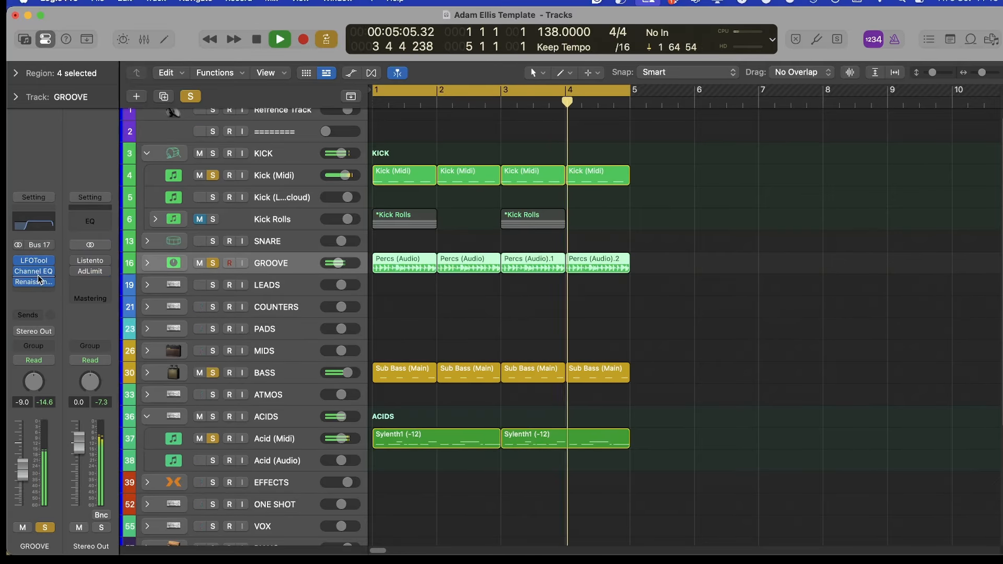
pyautogui.click(39, 280)
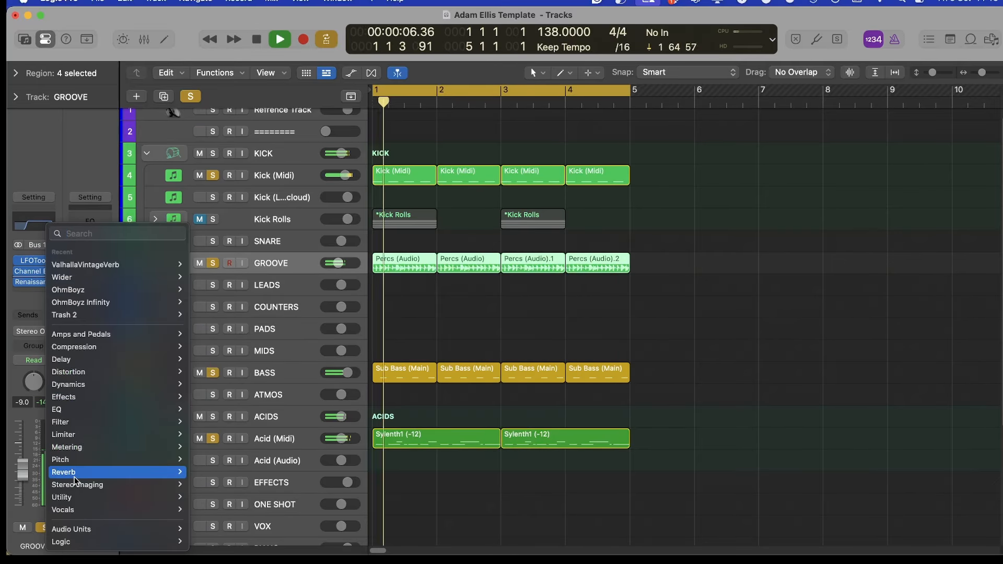
pyautogui.moveTo(173, 423)
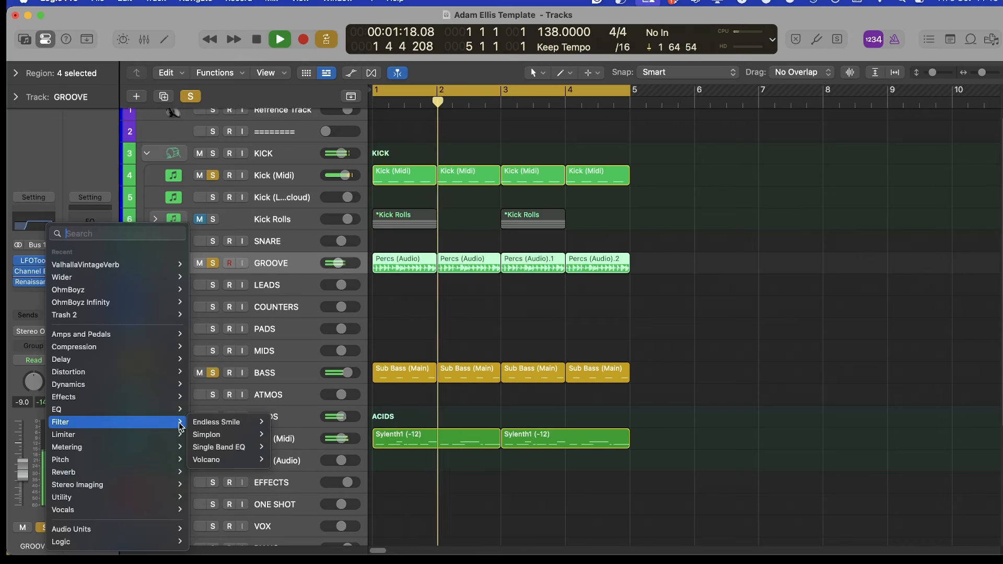
pyautogui.click(220, 448)
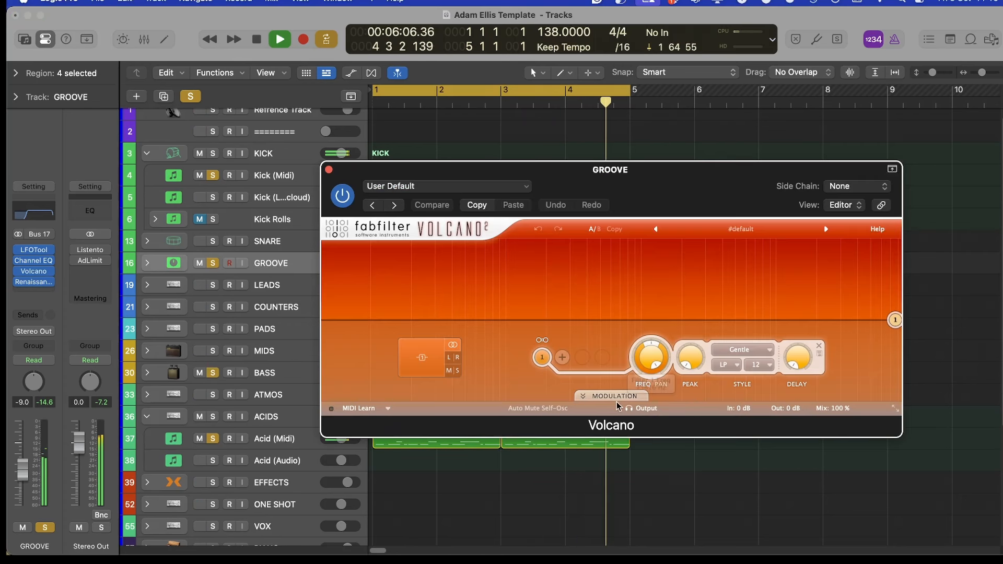
pyautogui.click(731, 369)
pyautogui.click(730, 393)
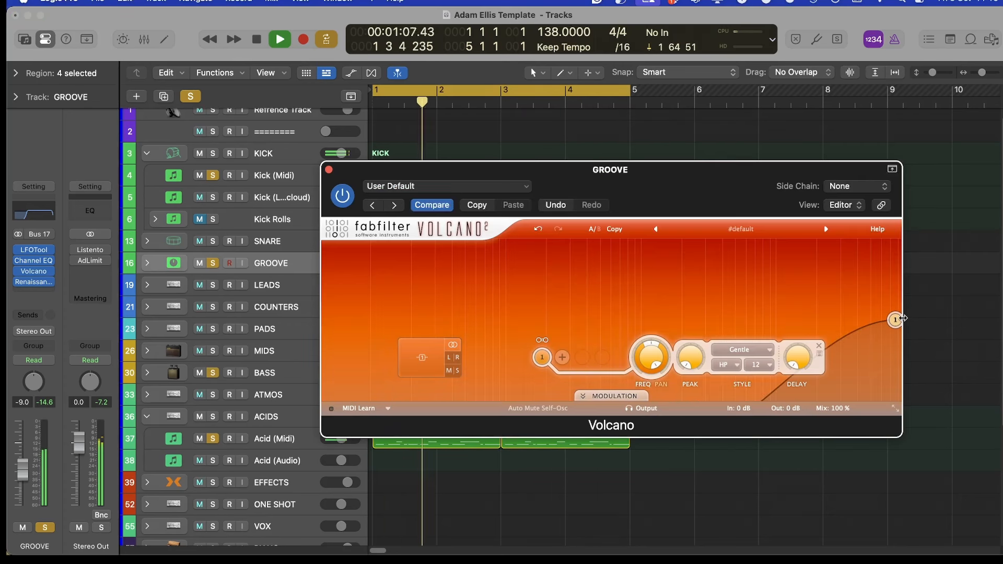
# Sweep the Volcano high-pass filter's cutoff down on GROOVE to let the lower frequencies back in
pyautogui.moveTo(890, 319); pyautogui.dragTo(432, 308)
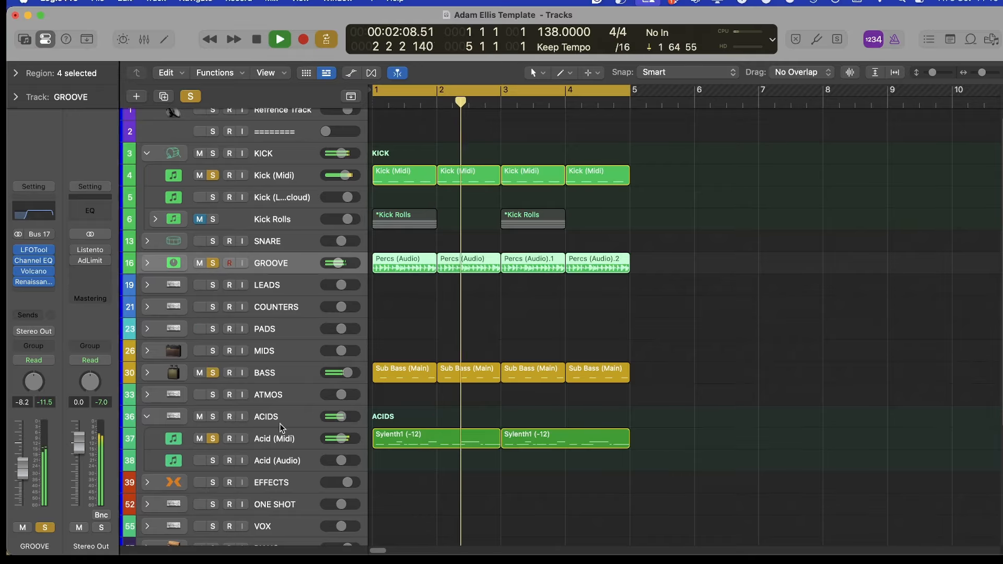
# Check the ValhallaVintageVerb on Acid (Midi) and insert Replika XT after it, repositioning the delay's window
pyautogui.click(273, 438)
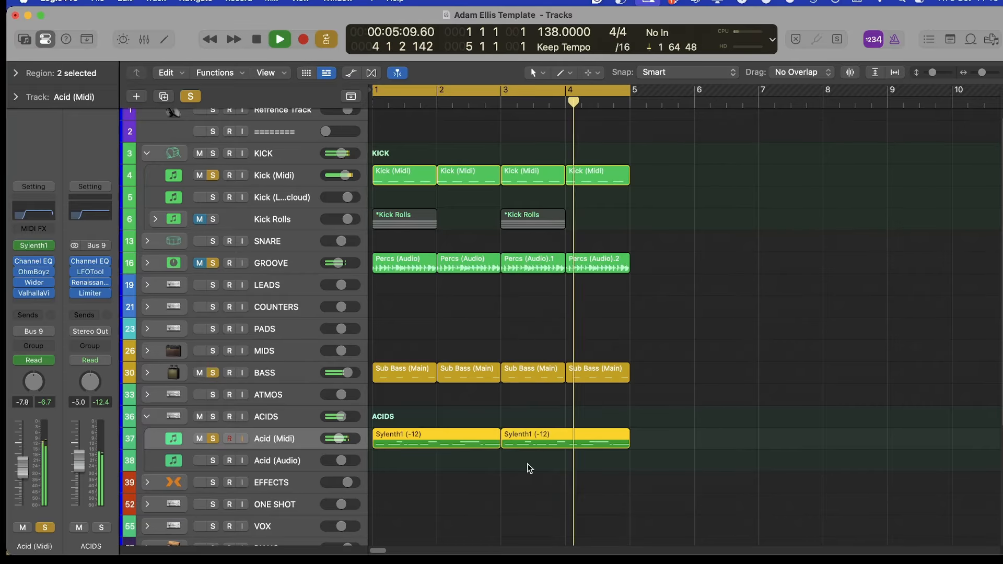
pyautogui.click(33, 293)
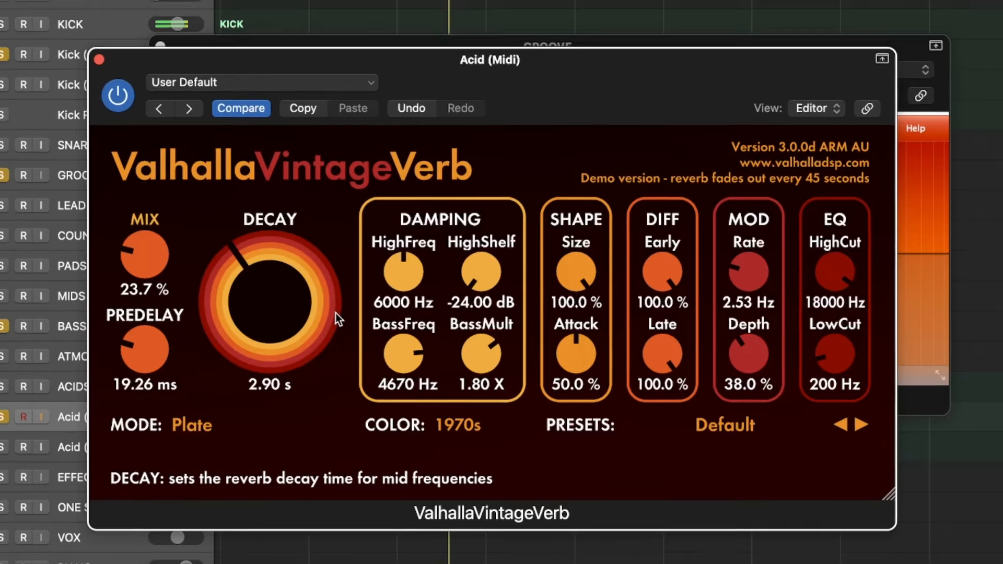
pyautogui.press('v')
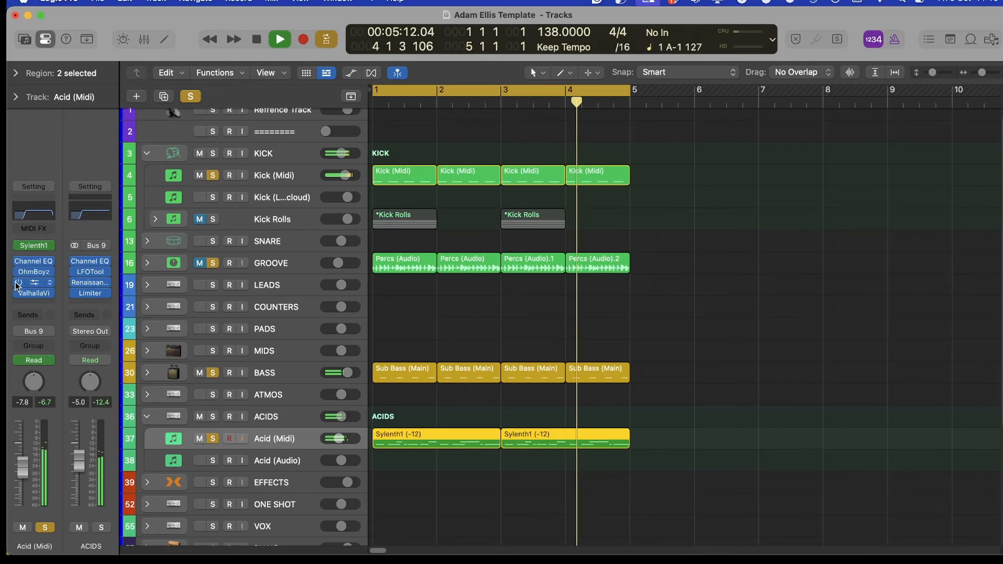
pyautogui.click(42, 303)
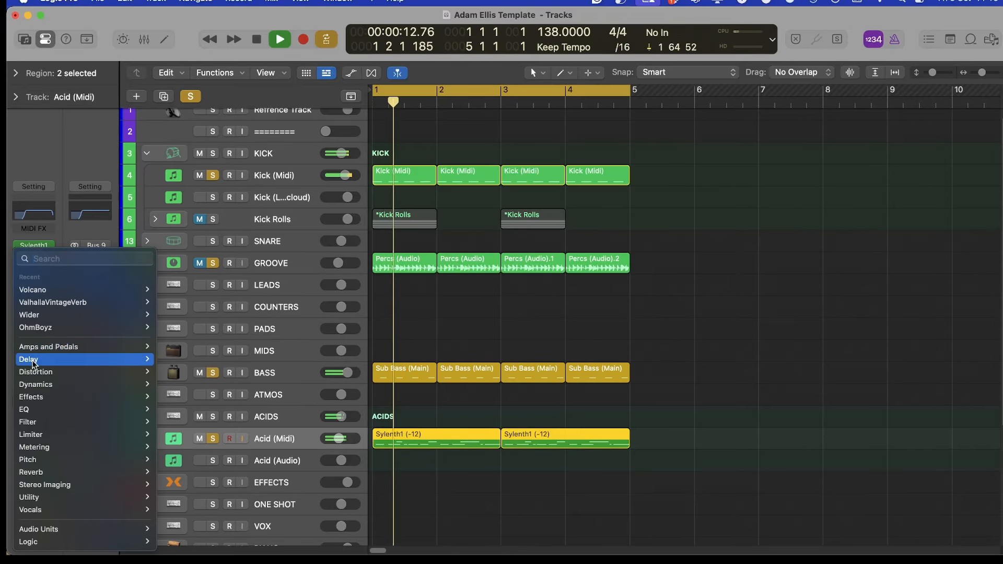
pyautogui.moveTo(131, 359)
pyautogui.moveTo(178, 371)
pyautogui.click(245, 385)
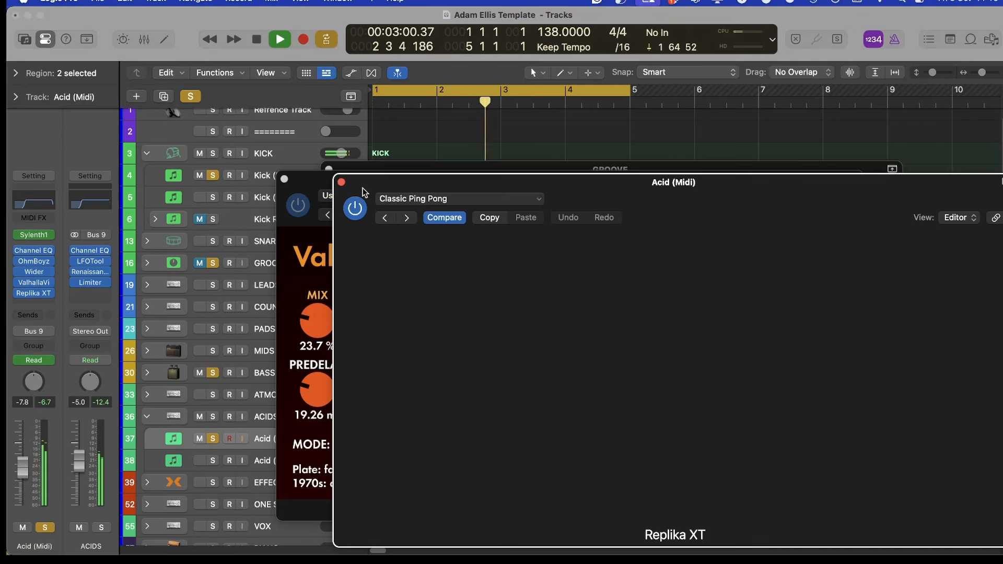
pyautogui.moveTo(394, 187); pyautogui.dragTo(255, 140)
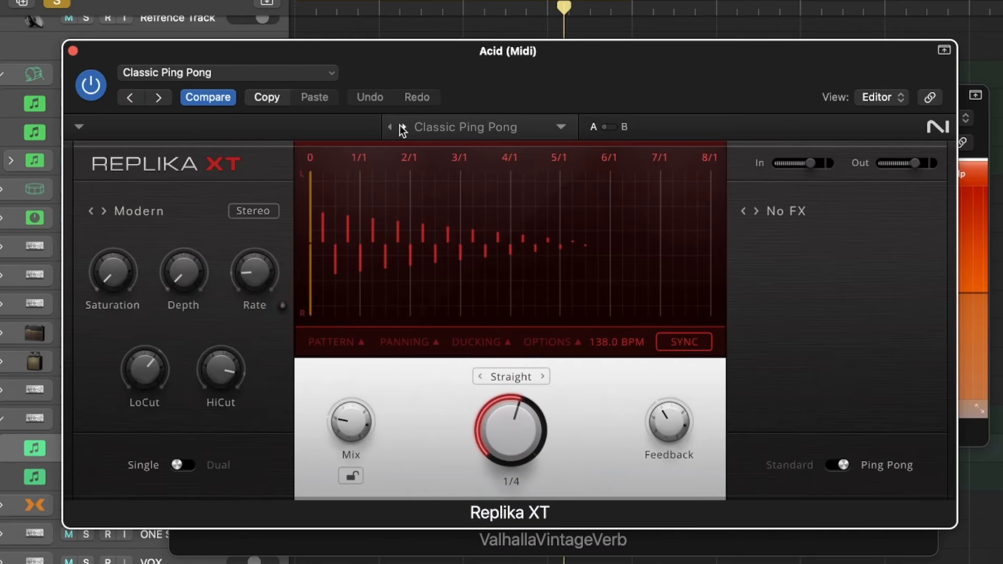
# Audition Replika XT presets from Kristallin to U-Vibe-Ish and raise the mix and feedback on U-Vibe-Ish
pyautogui.click(411, 136)
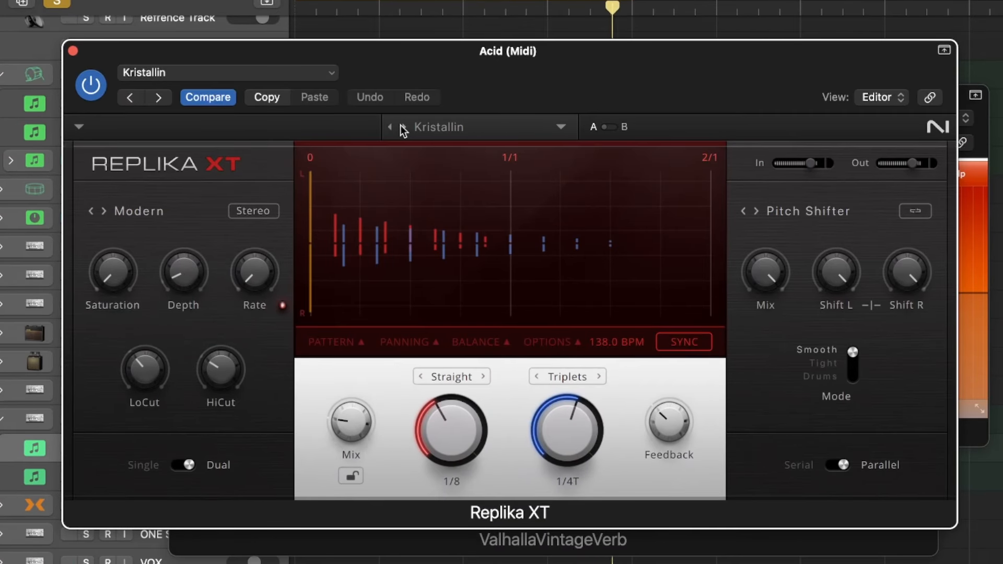
pyautogui.click(401, 128)
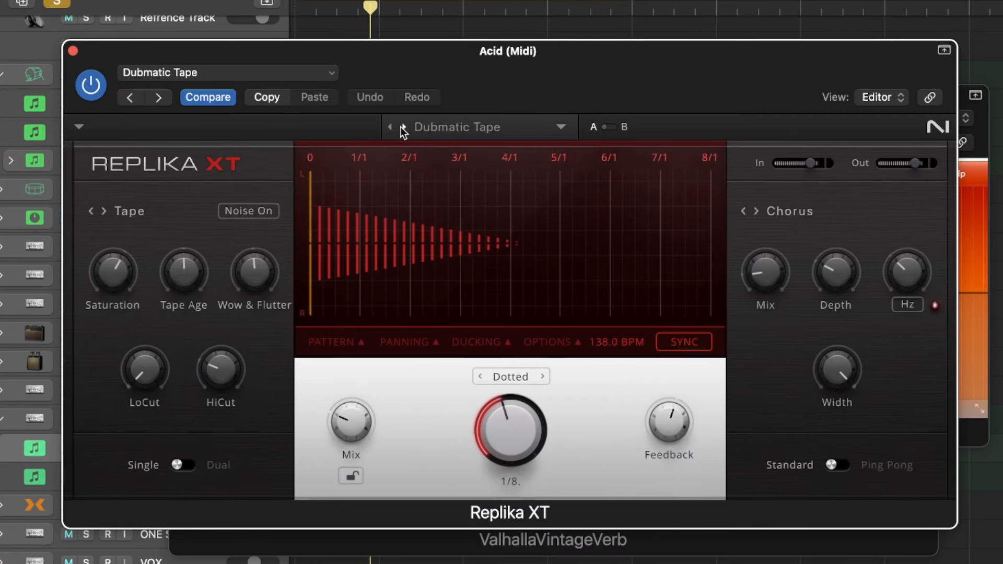
pyautogui.click(401, 128)
pyautogui.click(403, 128)
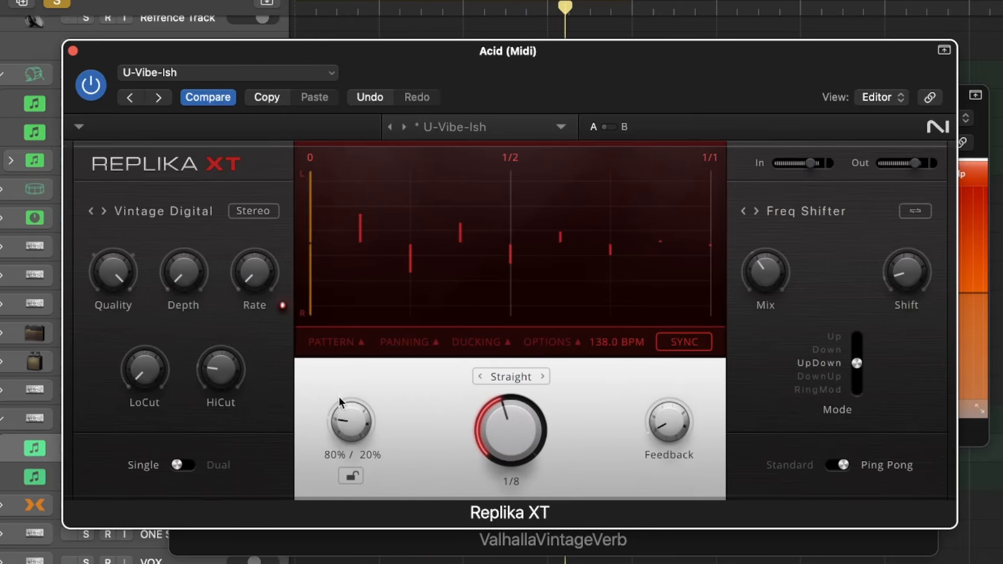
pyautogui.moveTo(665, 416); pyautogui.dragTo(665, 407)
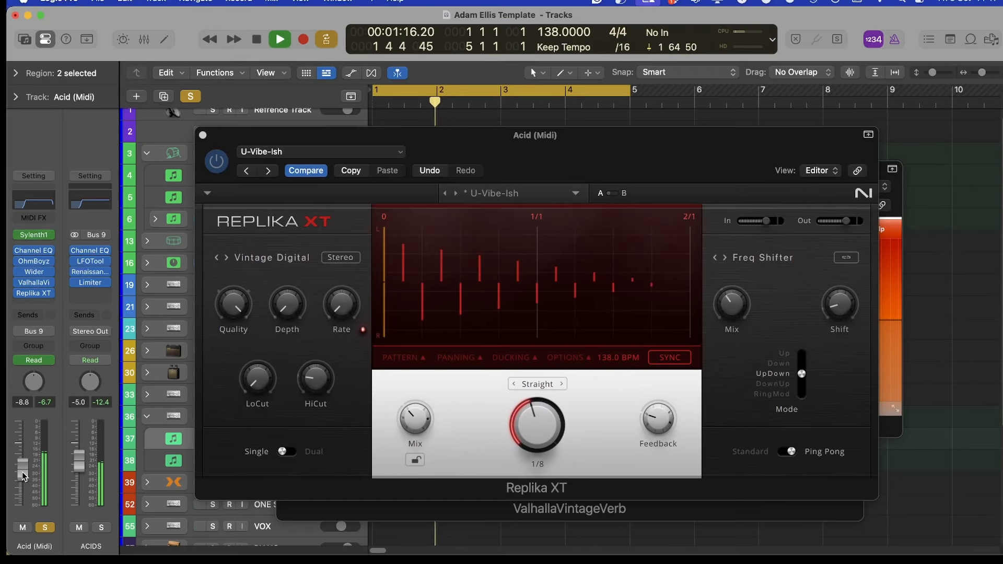
# Lower the low-cut frequency in Acid (Midi)'s Channel EQ to 135 Hz and close the EQ window
pyautogui.click(37, 201)
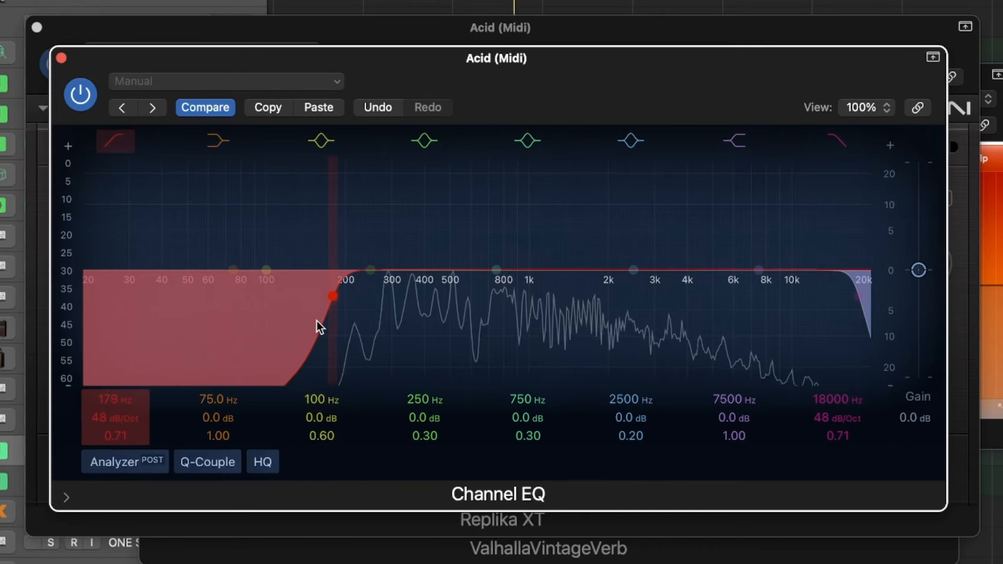
pyautogui.moveTo(316, 322); pyautogui.dragTo(293, 326)
pyautogui.press('v')
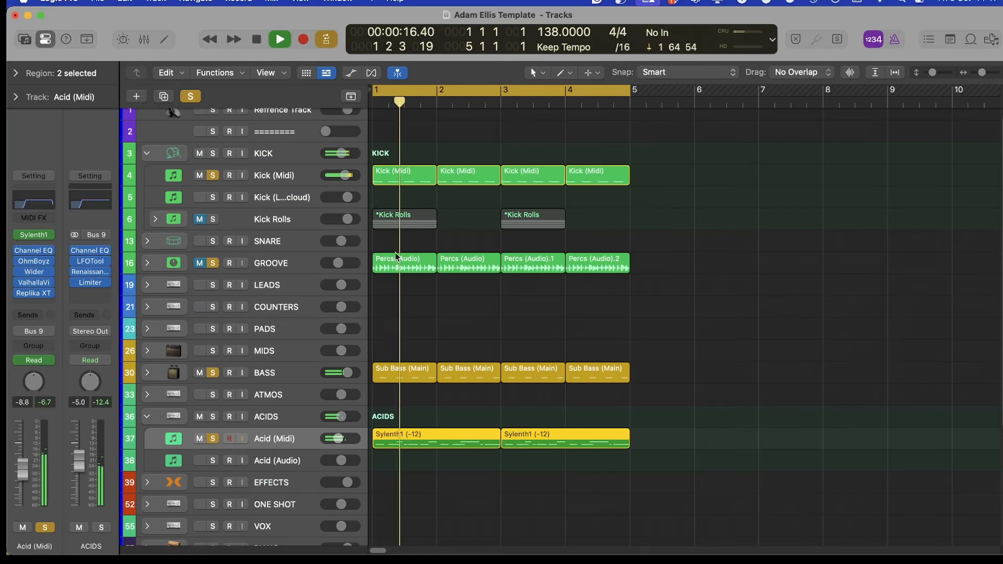
pyautogui.press('v')
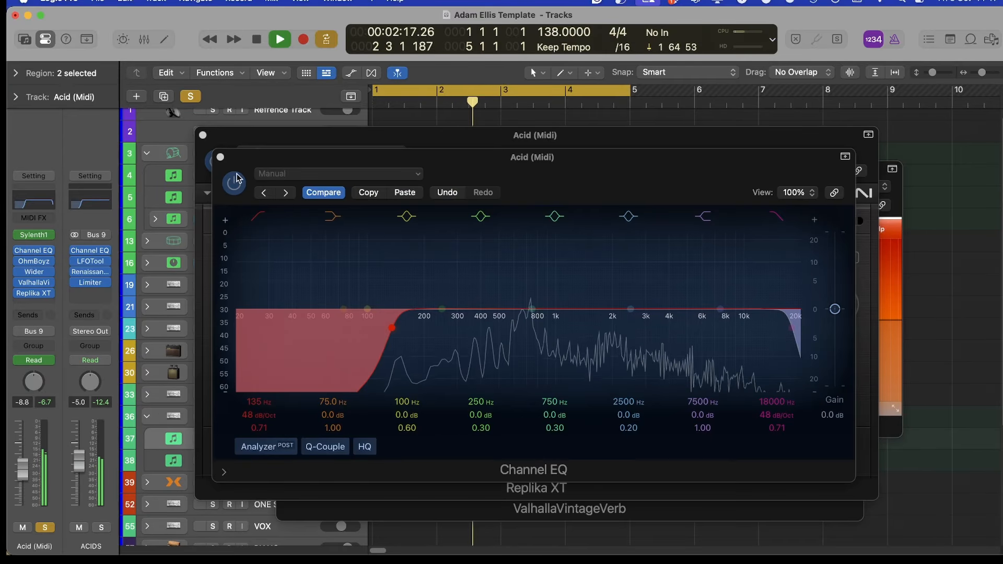
pyautogui.click(220, 158)
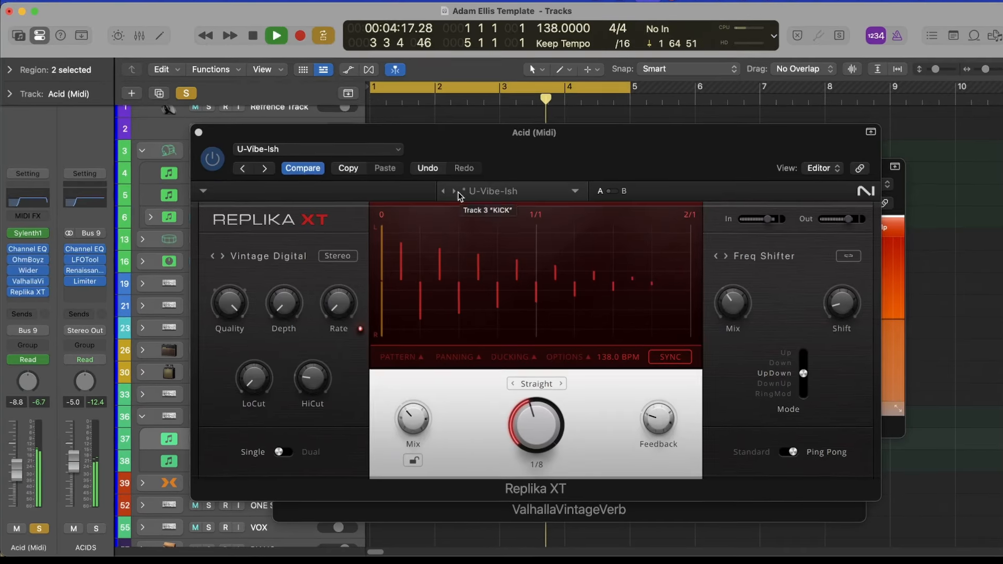
# Audition the Replika XT presets following U-Vibe-Ish, through Pad Land to QuarterInch
pyautogui.click(455, 193)
pyautogui.click(460, 194)
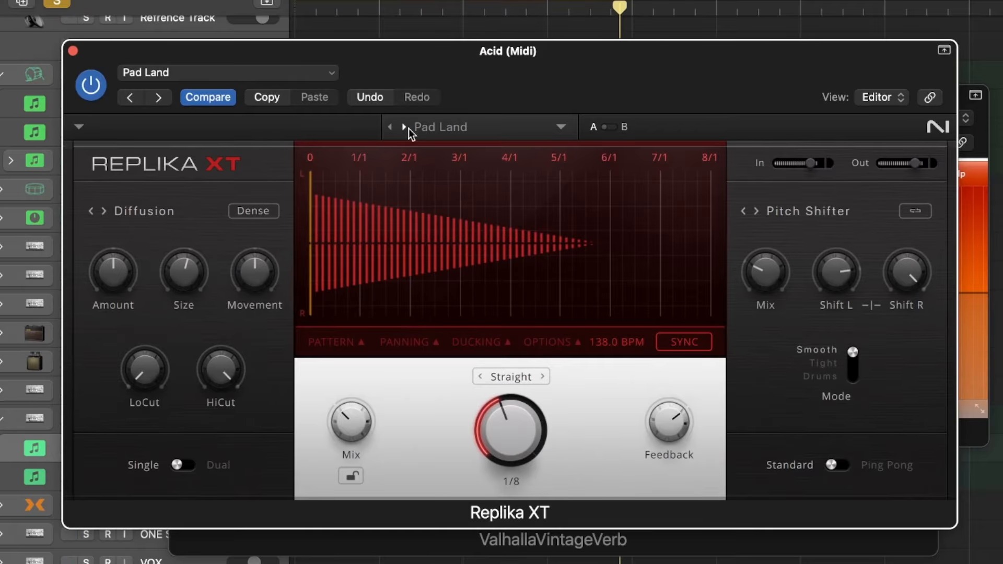
pyautogui.click(408, 129)
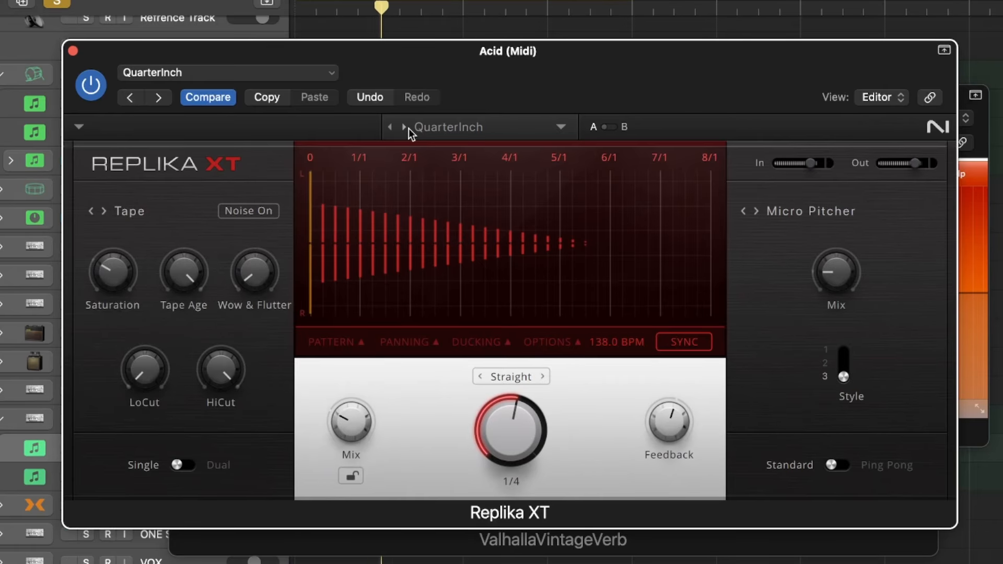
# Load the Classic Ping Pong preset in Replika XT, set the wet mix to about 28% and raise the feedback slightly
pyautogui.click(436, 131)
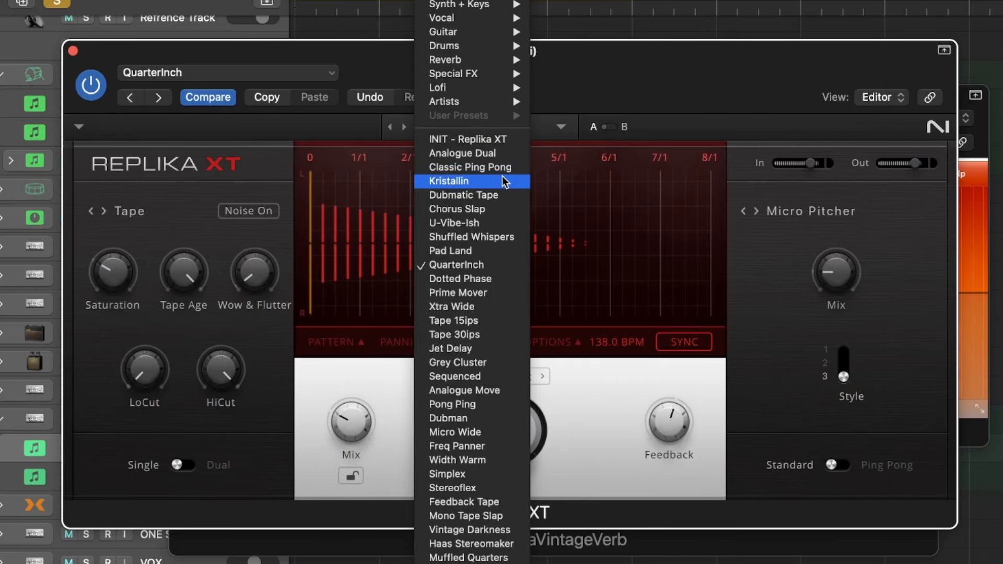
pyautogui.moveTo(496, 0)
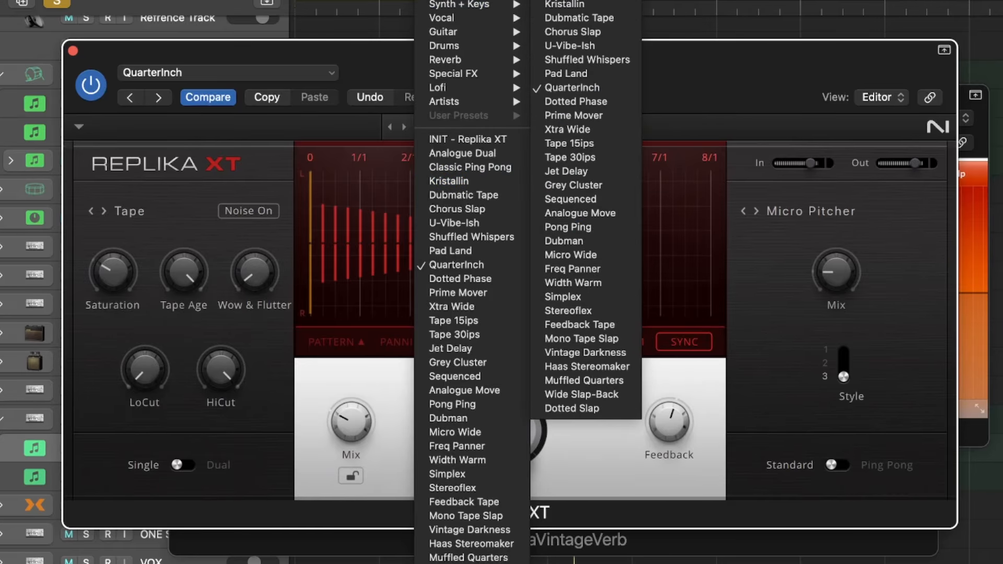
pyautogui.click(588, 0)
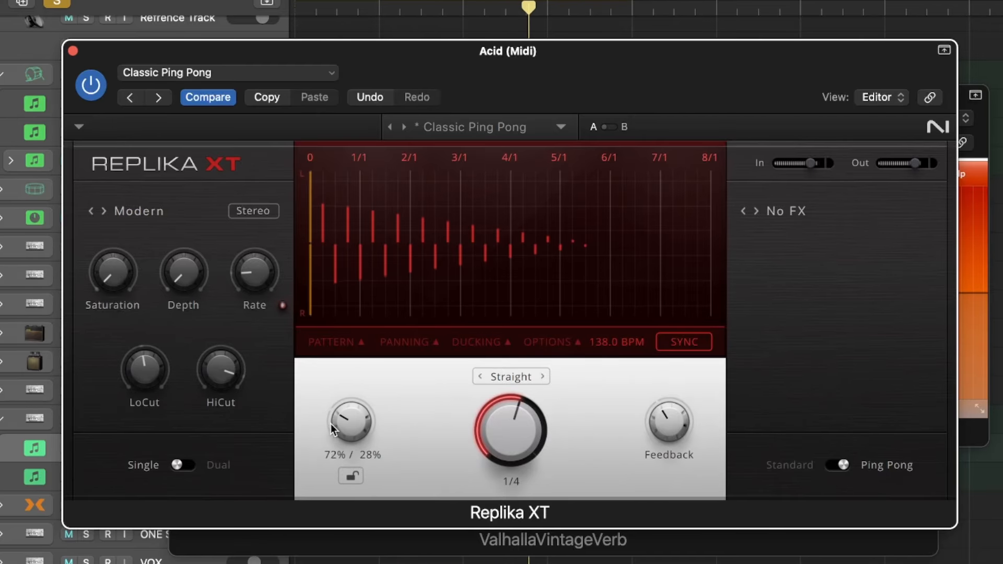
pyautogui.moveTo(658, 410); pyautogui.dragTo(659, 402)
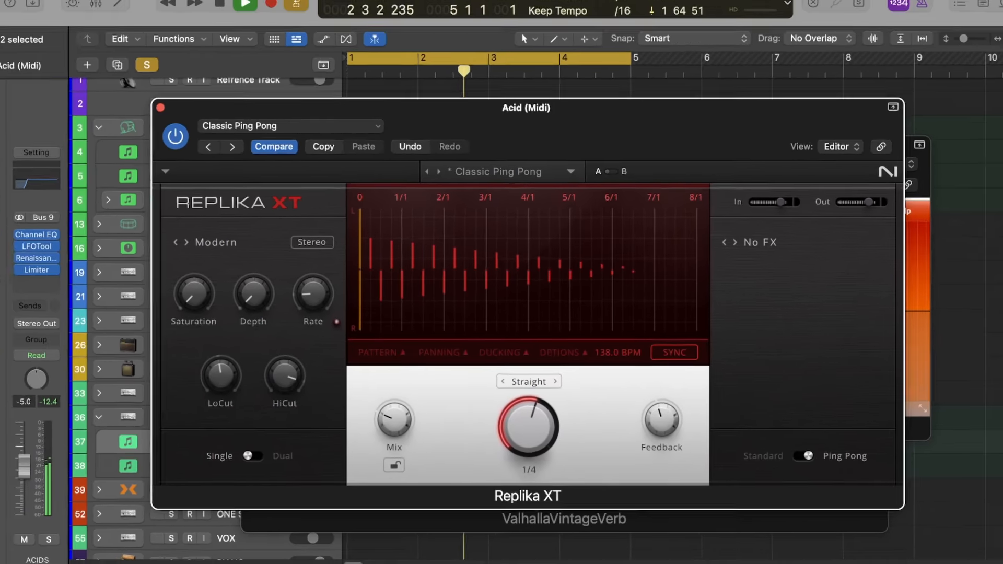
# Switch off the built-in delay in Acid (Midi)'s Sylenth1 patch and show its delay settings
pyautogui.click(34, 235)
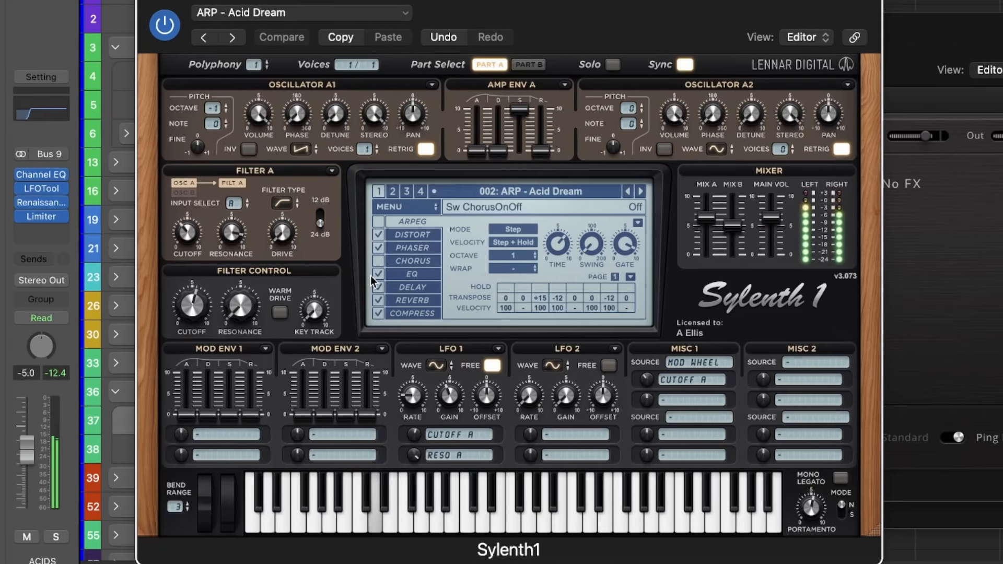
pyautogui.click(365, 307)
pyautogui.click(410, 308)
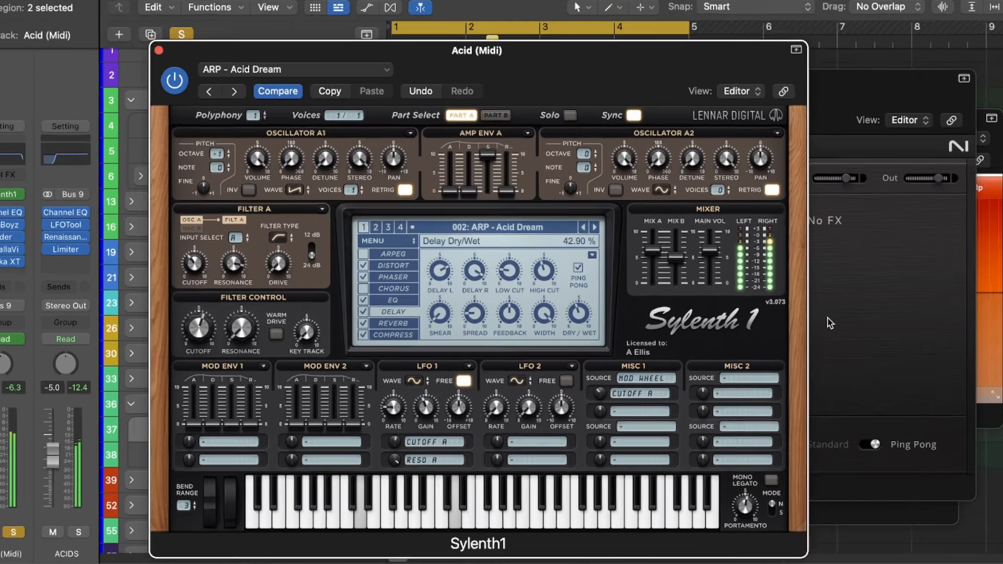
# Reduce the mix in Replika XT and lower the feedback to around 22%, nudging the feedback back up slightly
pyautogui.click(905, 299)
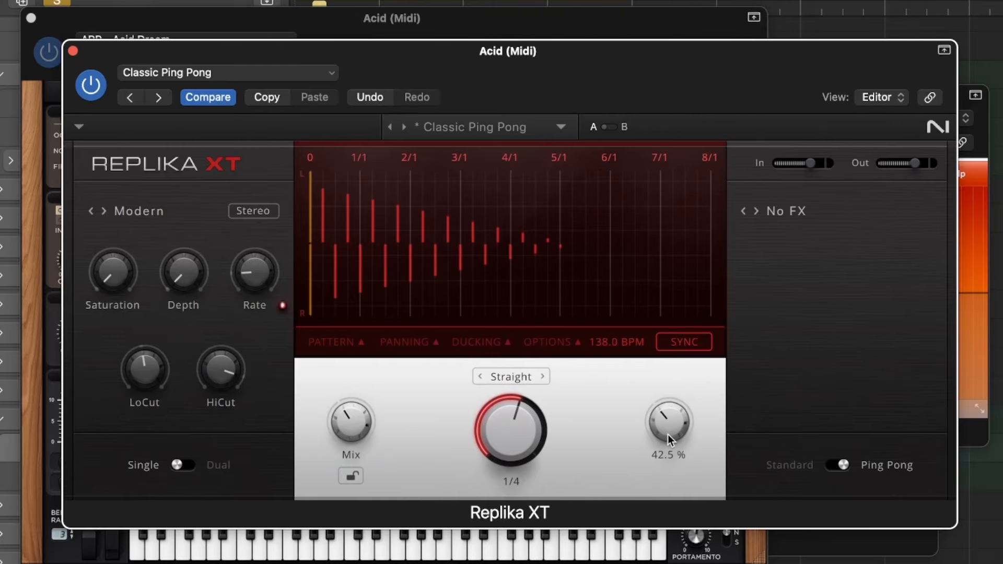
pyautogui.moveTo(661, 441); pyautogui.dragTo(658, 459)
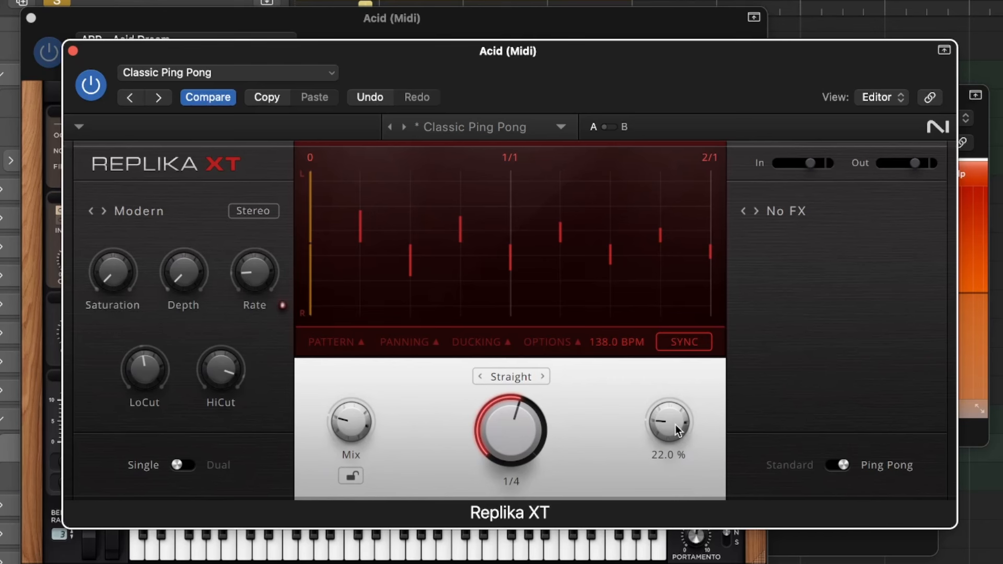
pyautogui.moveTo(682, 418); pyautogui.dragTo(678, 413)
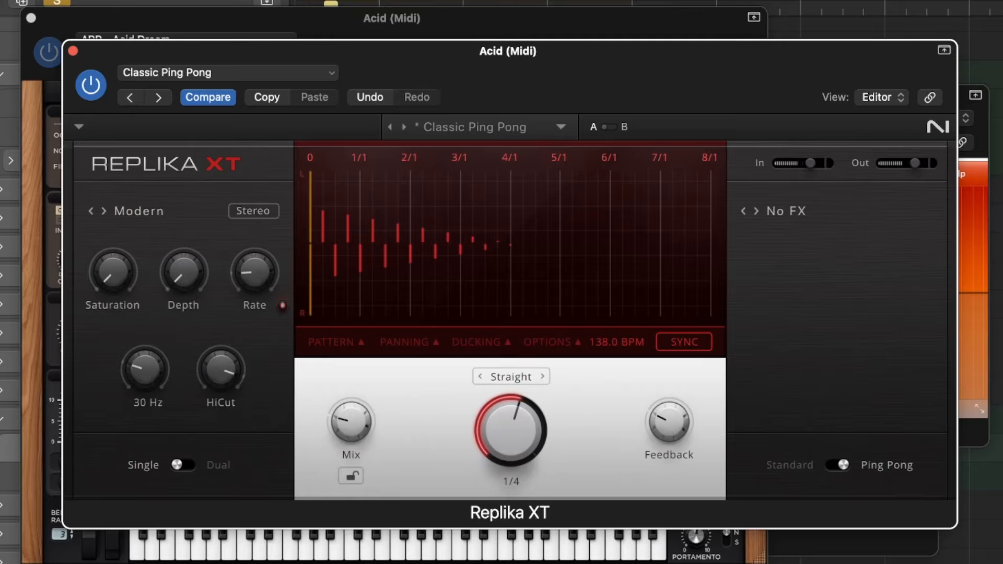
# Sweep Replika XT's LoCut up and down from 30 Hz, leave it raised above 132 Hz and stop playback
pyautogui.moveTo(136, 368); pyautogui.dragTo(205, 281)
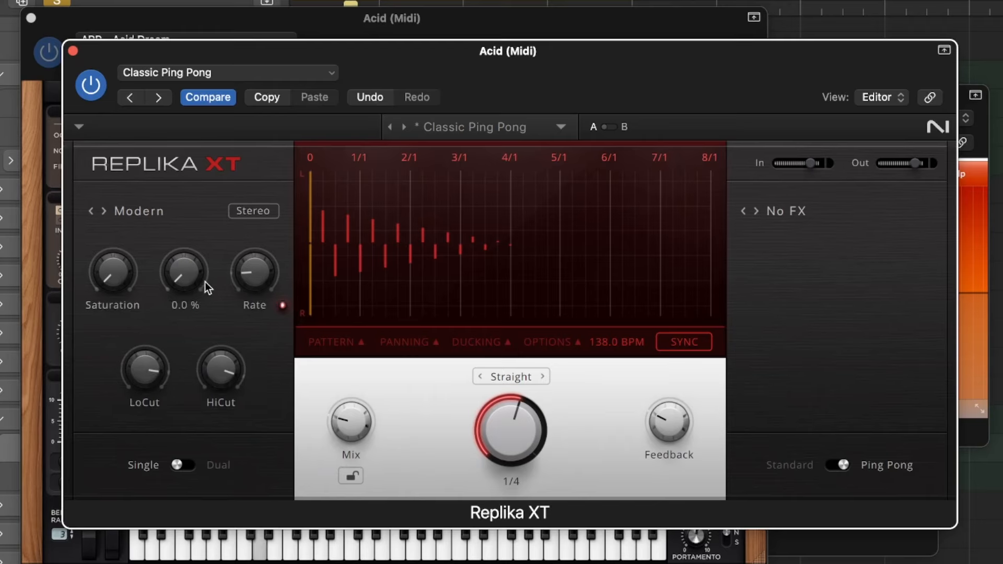
pyautogui.moveTo(145, 365); pyautogui.dragTo(142, 369)
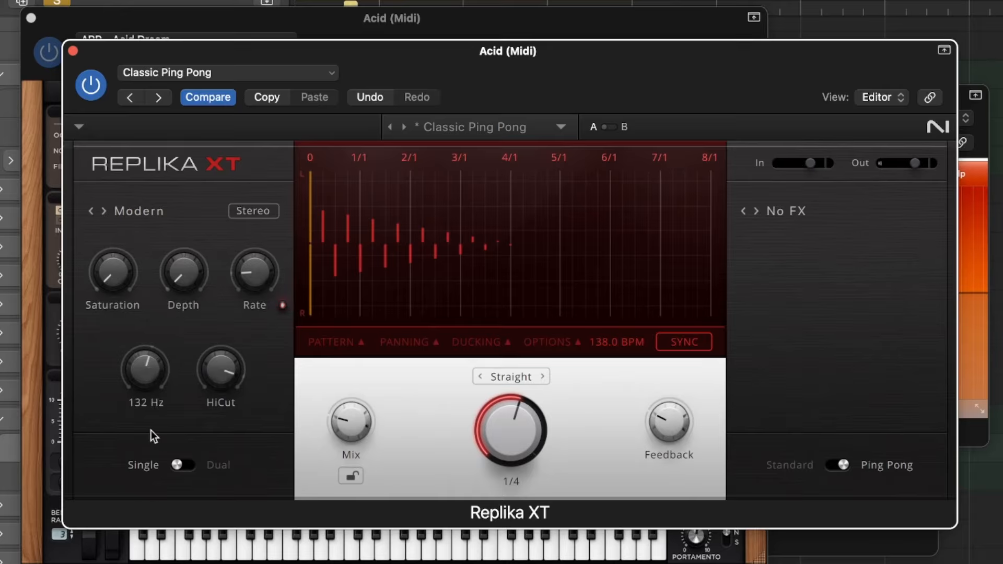
pyautogui.moveTo(138, 375); pyautogui.dragTo(146, 352)
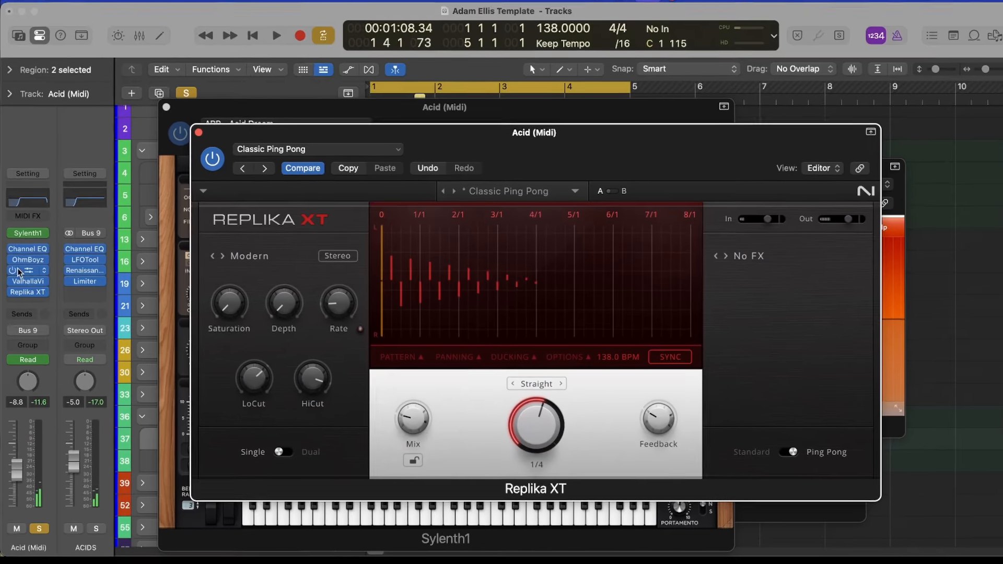
# Compare Sylenth1's built-in delay section with the Replika XT delay settings on Acid (Midi)
pyautogui.click(203, 135)
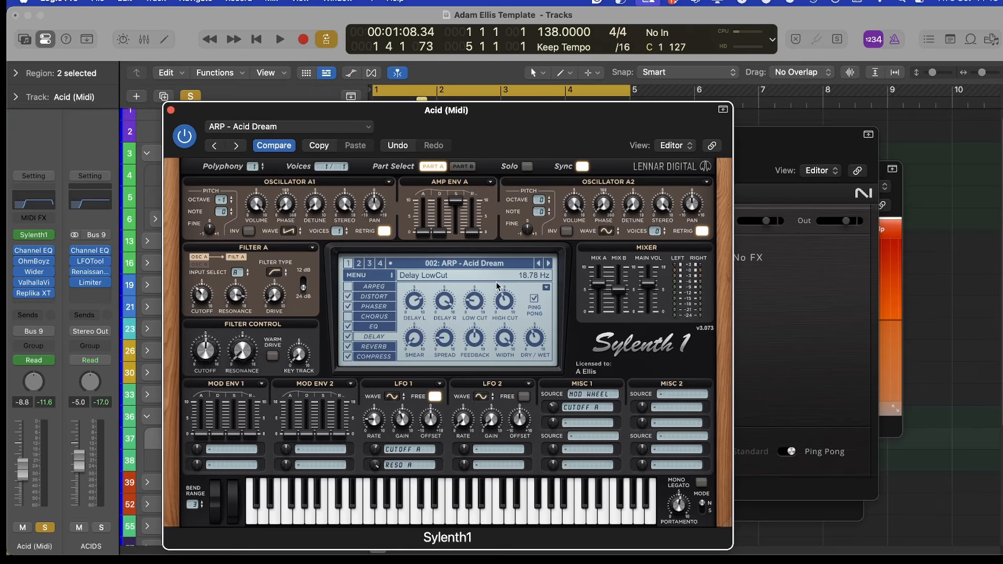
pyautogui.click(761, 341)
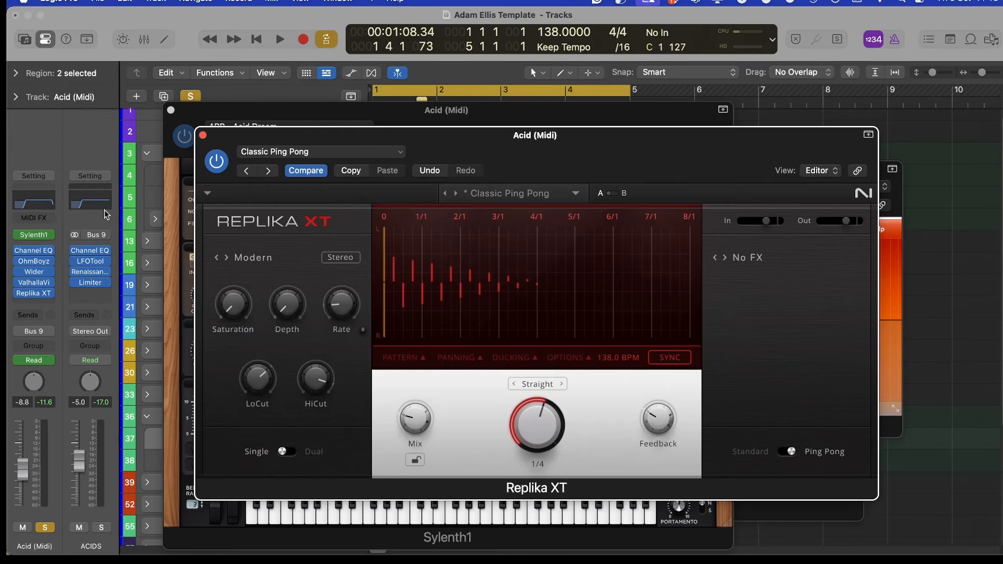
pyautogui.click(171, 309)
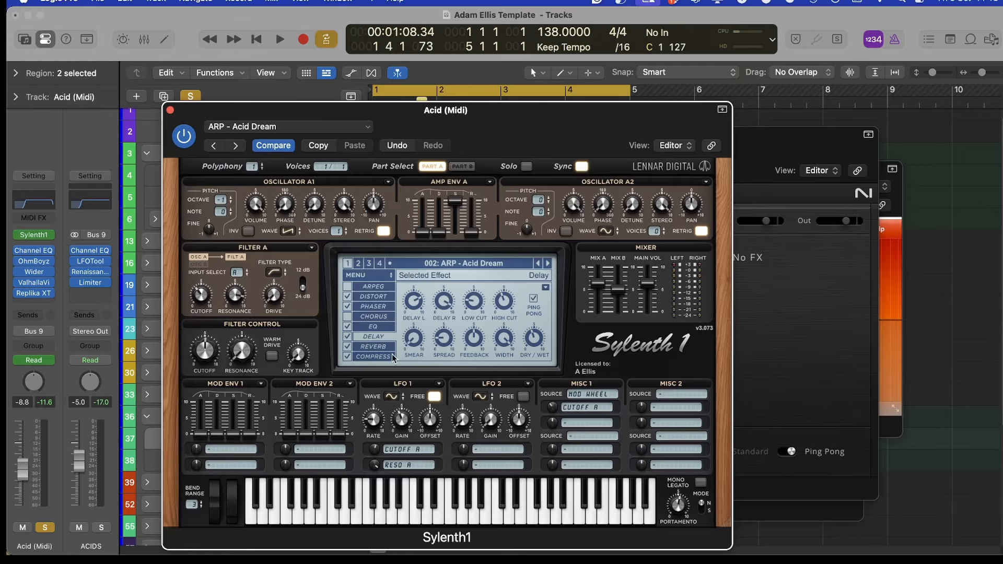
pyautogui.click(849, 299)
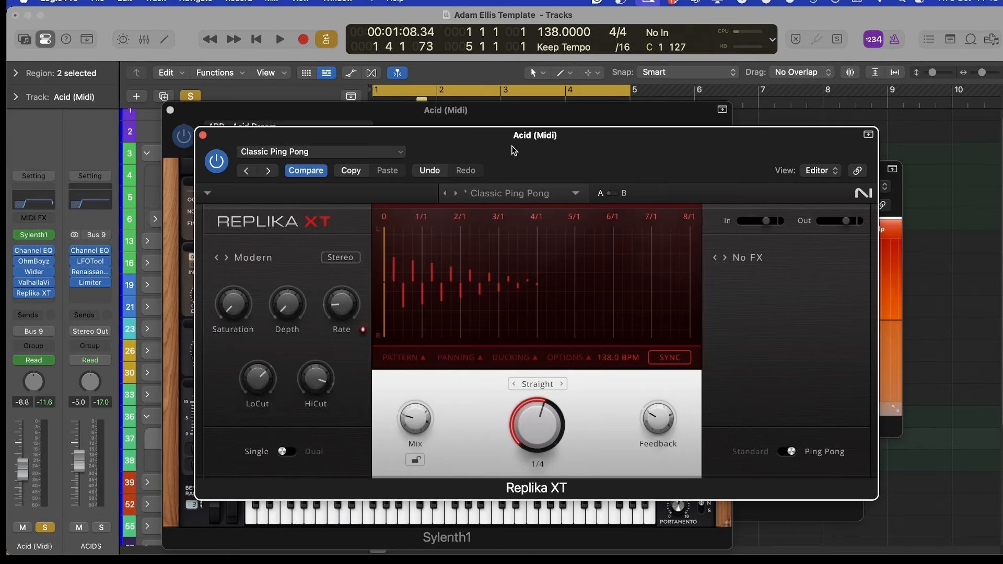
pyautogui.click(334, 110)
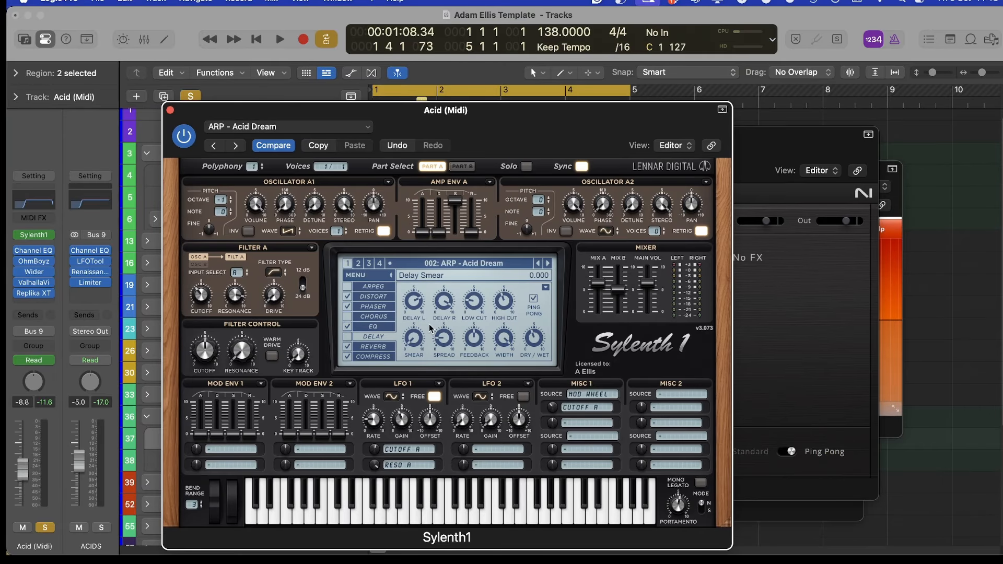
pyautogui.click(827, 308)
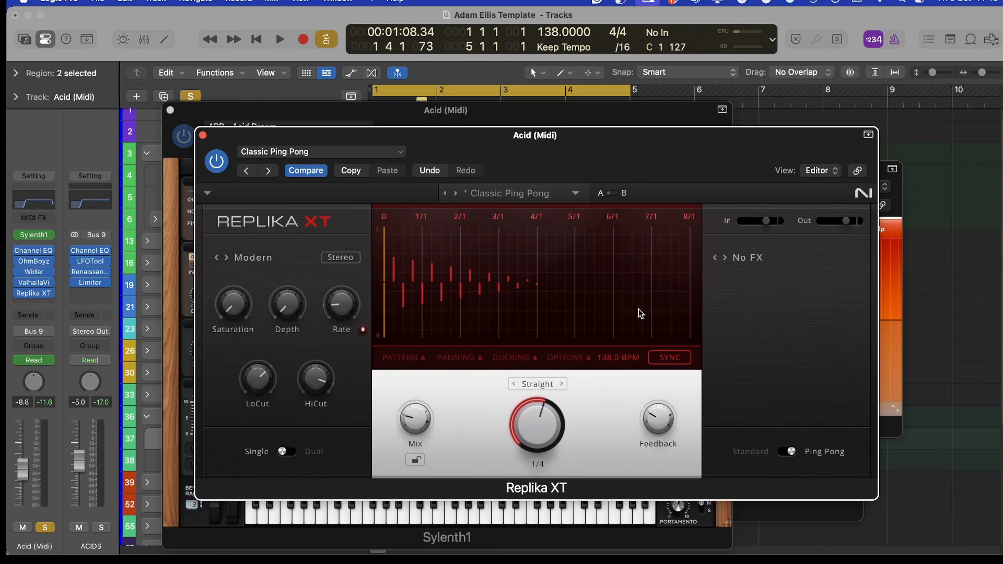
# Play the acid loop to compare Sylenth1's built-in delay with Replika XT, leaving the Sylenth1 delay off
pyautogui.press('space')
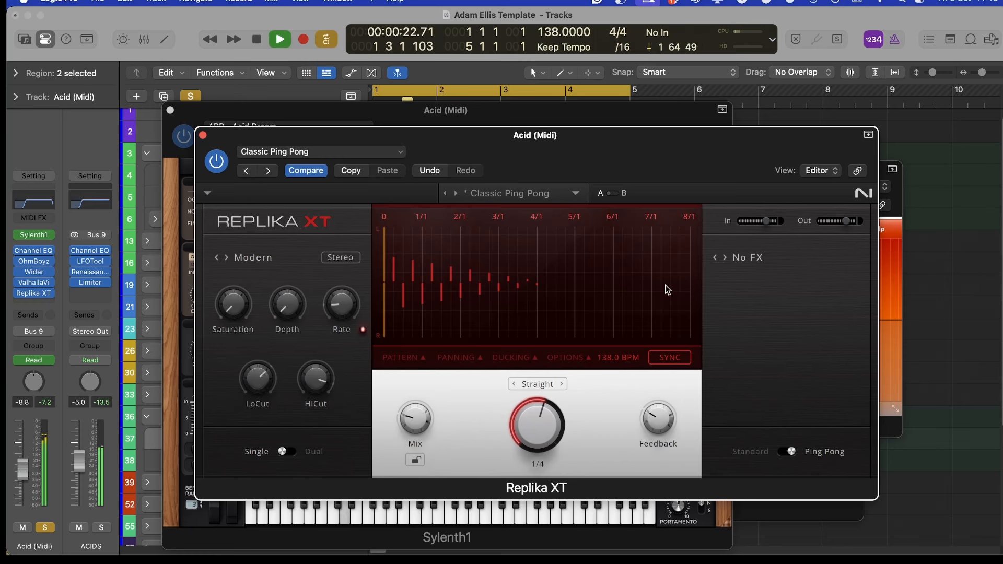
pyautogui.press('space')
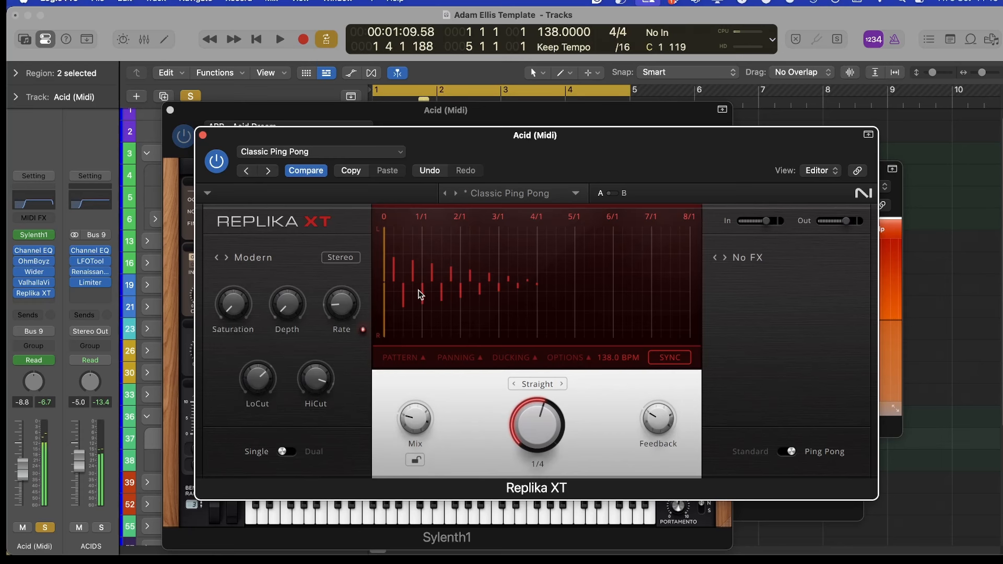
pyautogui.click(171, 201)
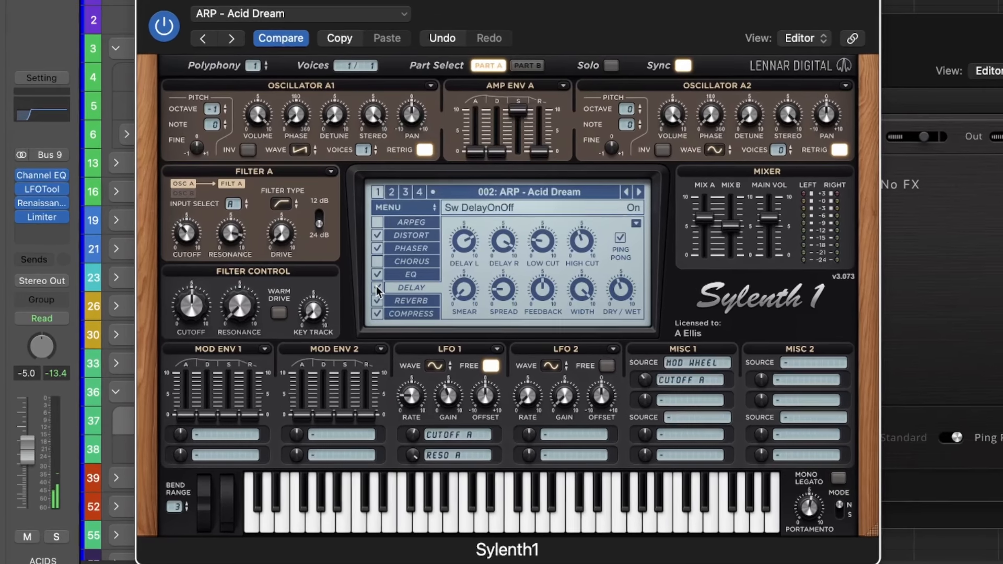
pyautogui.click(353, 326)
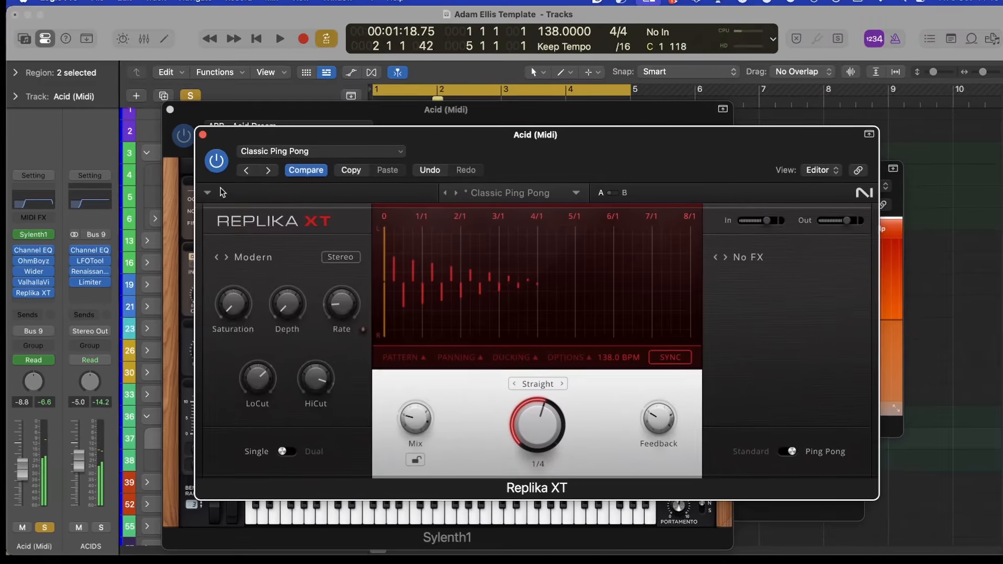
pyautogui.press('space')
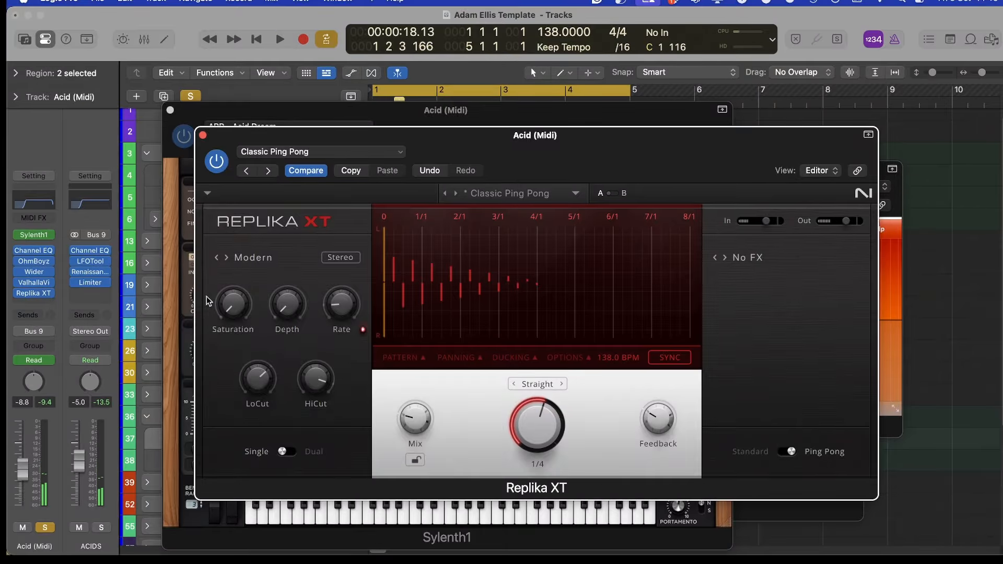
pyautogui.click(187, 302)
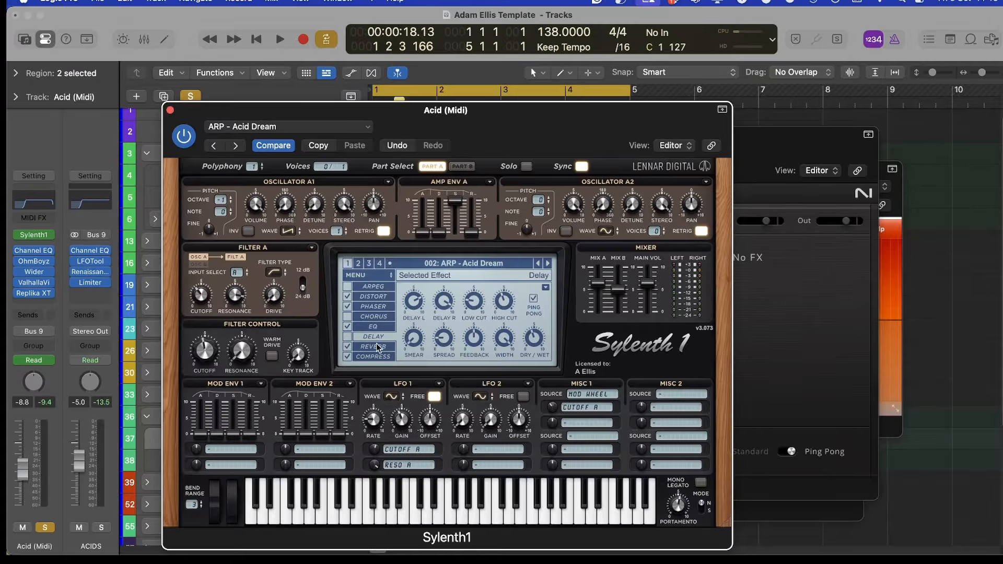
# Bypass the OhmBoyz and Replika XT delays on the Acid (Midi) channel while the loop plays
pyautogui.click(19, 262)
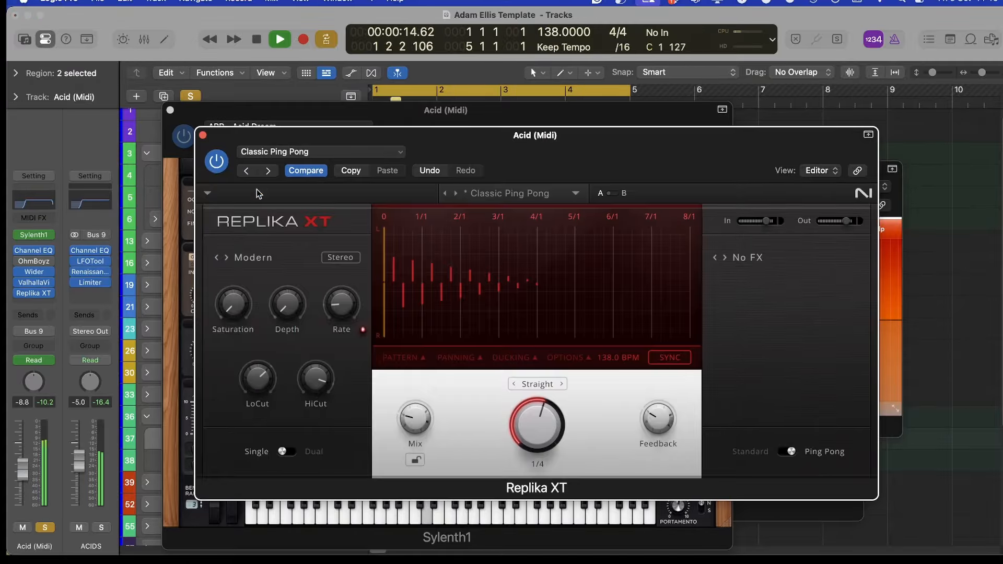
pyautogui.click(742, 352)
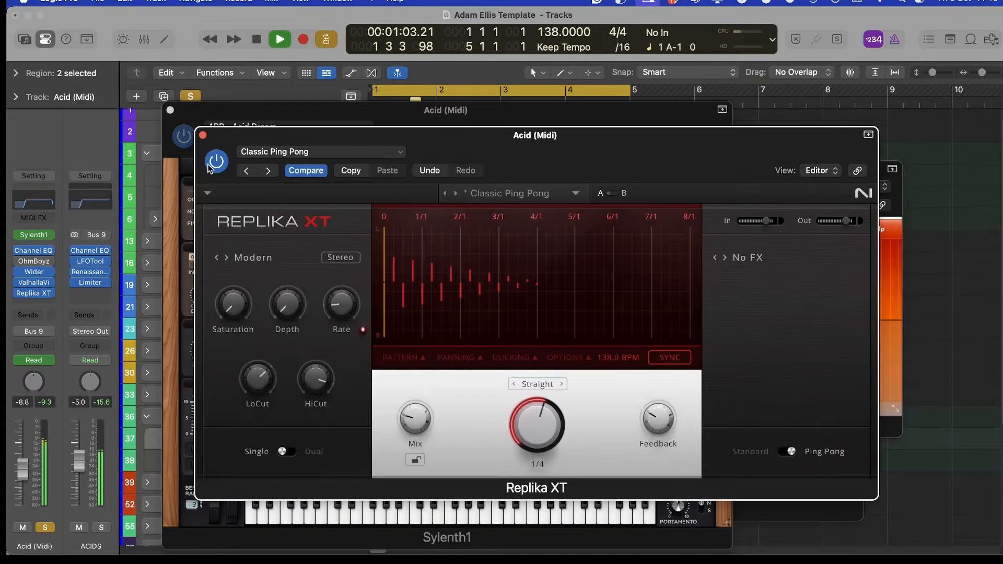
pyautogui.click(216, 164)
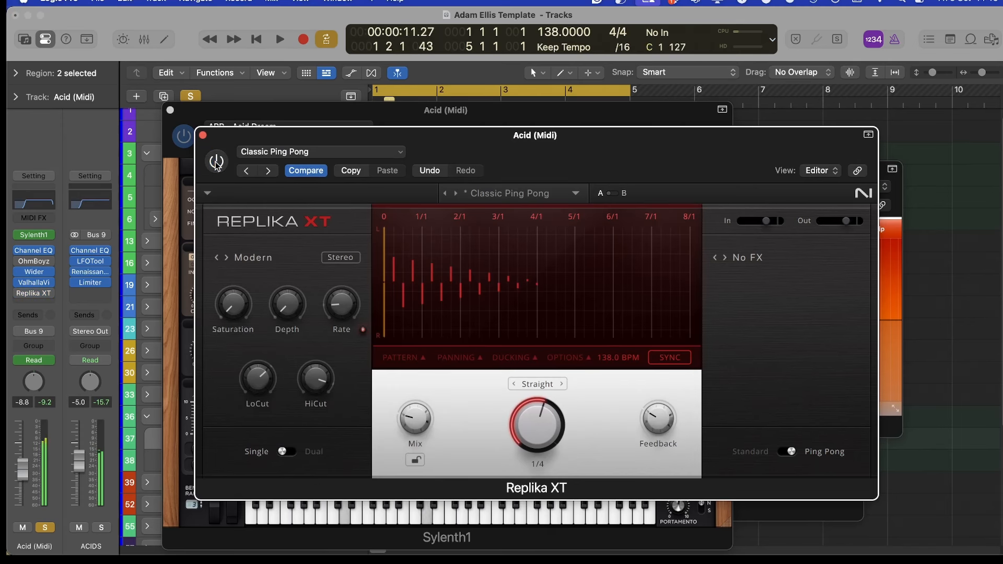
# Open ValhallaVintageVerb on the Acid (Midi) channel and set its mix to 23.1 % and decay to 1.85 s
pyautogui.click(37, 285)
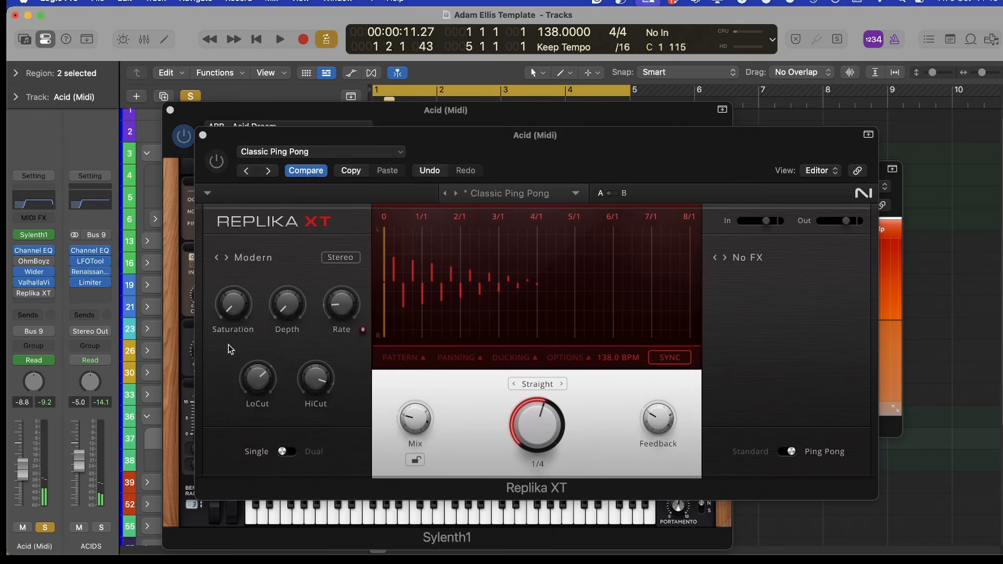
pyautogui.click(36, 283)
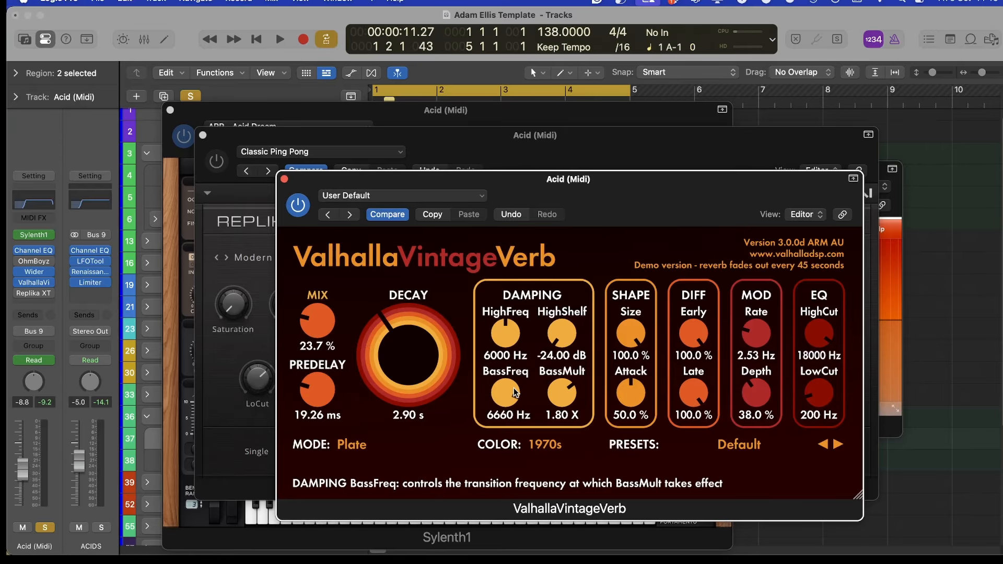
pyautogui.scroll(5, 513, 387)
pyautogui.scroll(-5, 510, 400)
pyautogui.press('space')
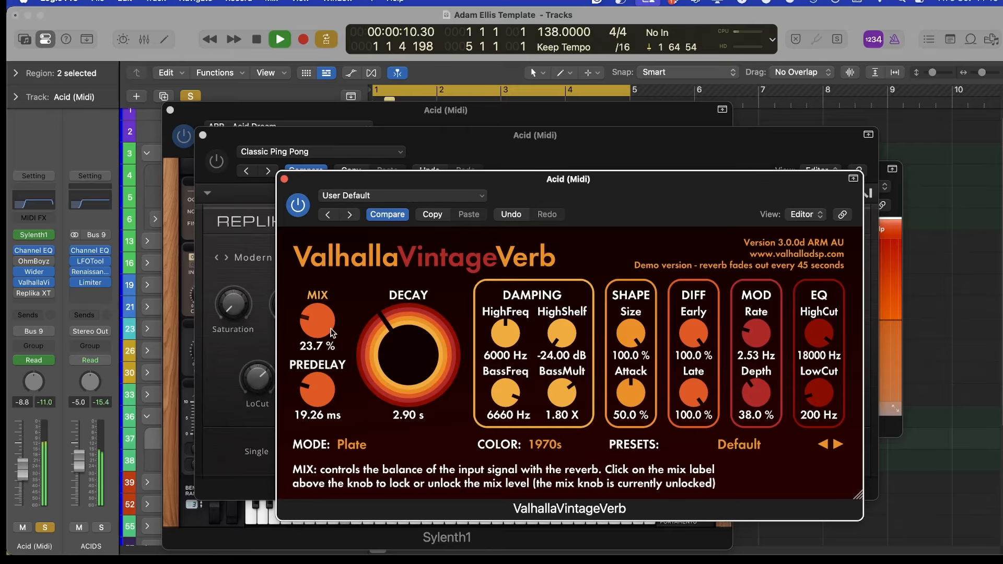
pyautogui.scroll(-5, 369, 349)
pyautogui.press('space')
pyautogui.scroll(1, 370, 343)
pyautogui.scroll(-1, 321, 324)
pyautogui.press('space')
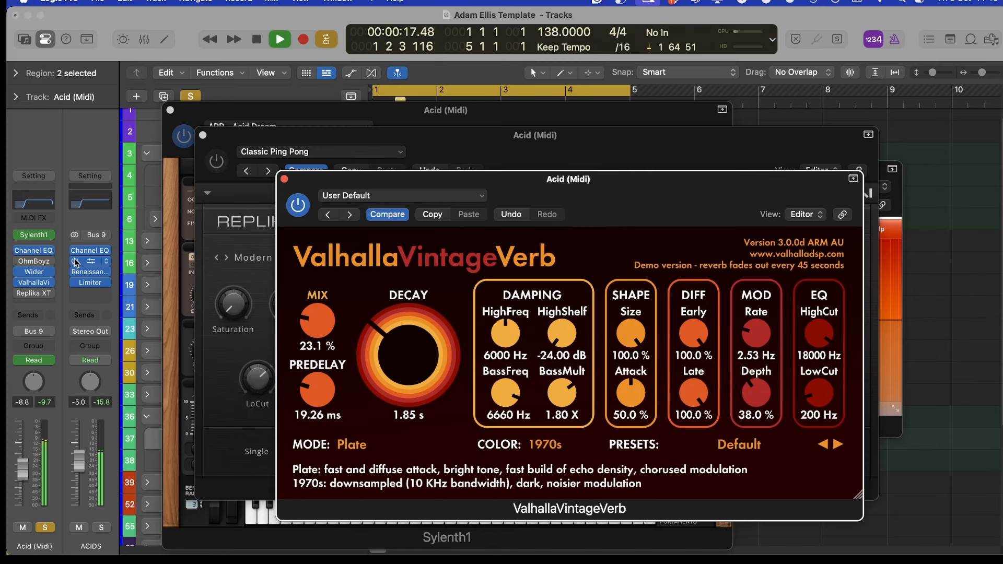
# Re-enable Replika XT and OhmBoyz on the Acid (Midi) channel while auditioning the loop
pyautogui.click(18, 293)
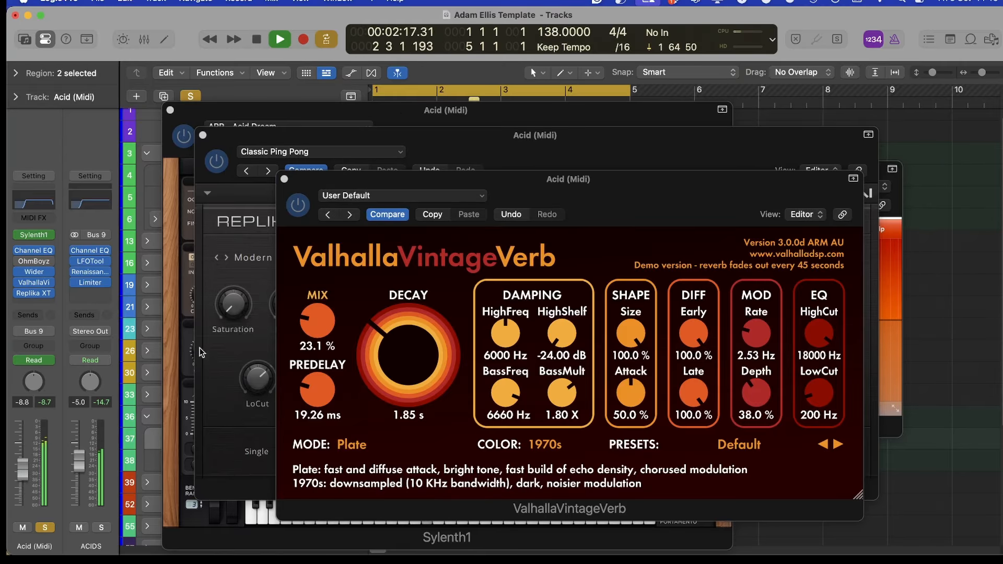
pyautogui.click(219, 312)
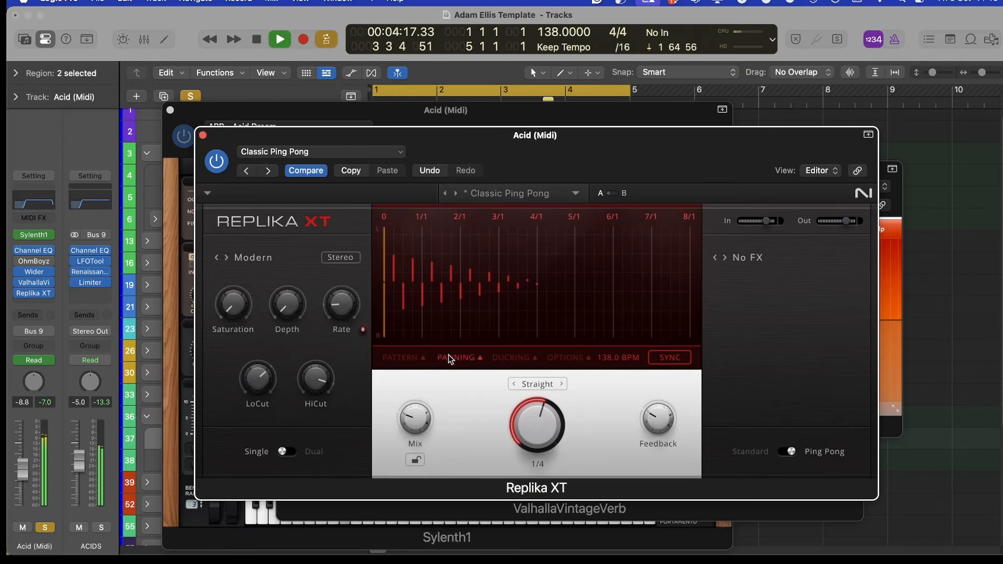
pyautogui.press('space')
pyautogui.moveTo(431, 403)
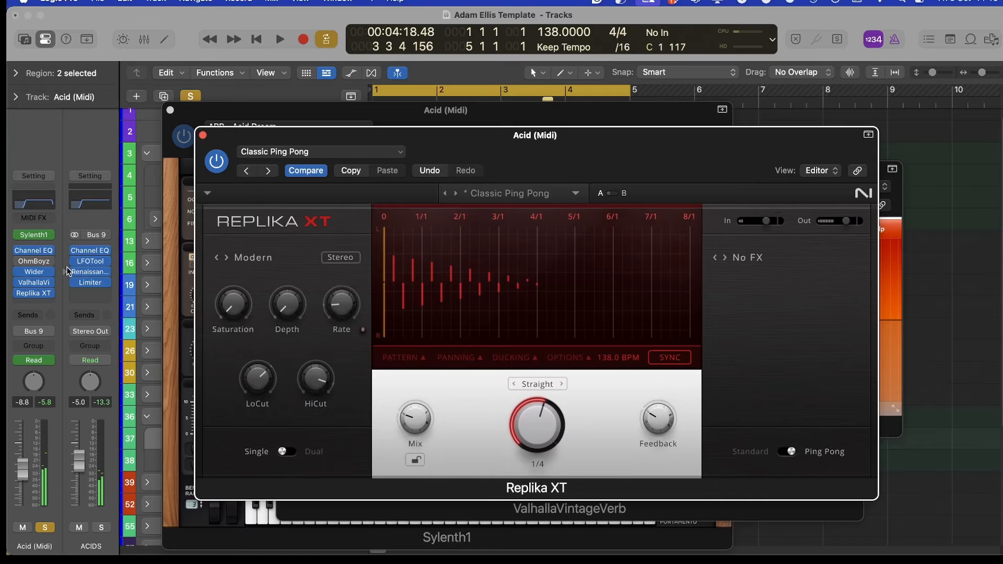
pyautogui.press('space')
pyautogui.moveTo(18, 263)
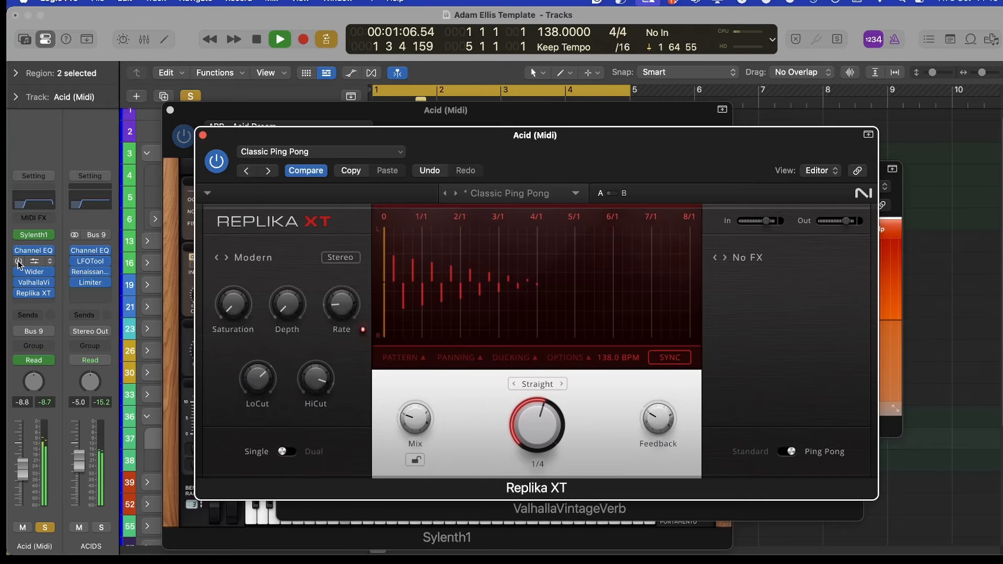
# Lower the Acid (Midi) channel volume to -14.0 dB and hide the plug-in windows
pyautogui.moveTo(24, 469); pyautogui.dragTo(29, 476)
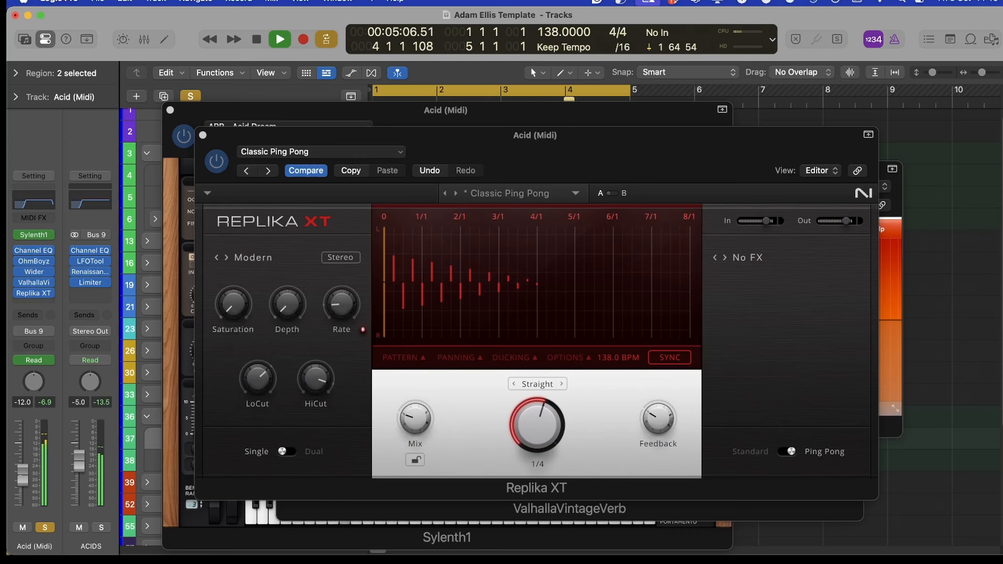
pyautogui.click(23, 528)
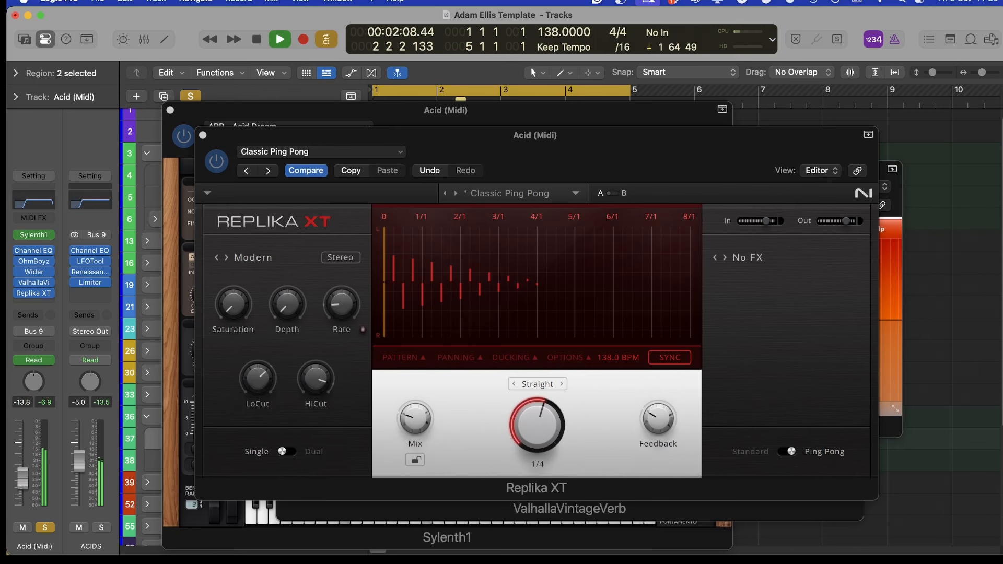
pyautogui.press('v')
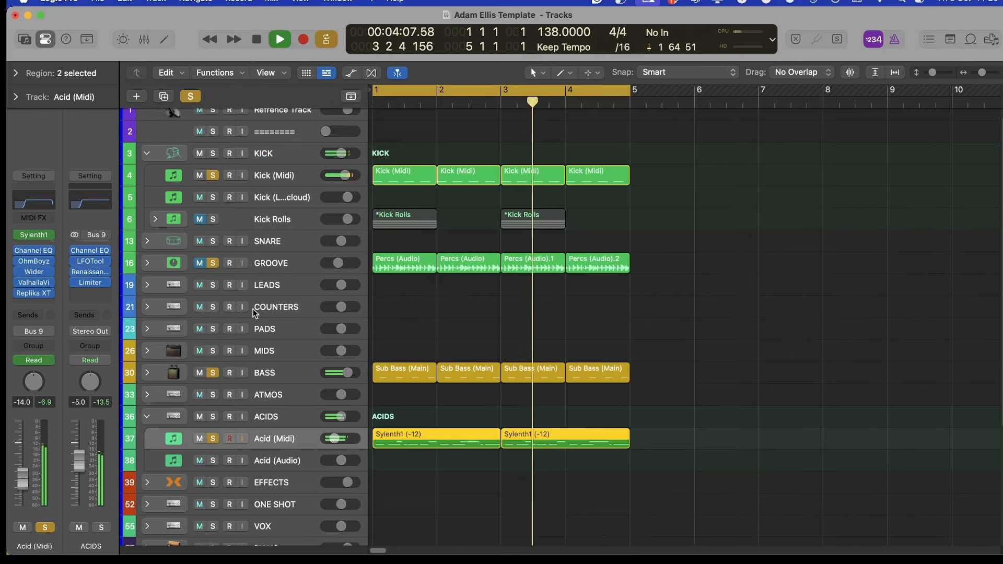
# Try adjusting all notes of the four Sub Bass (Main) regions slightly in the piano roll
pyautogui.moveTo(662, 363); pyautogui.dragTo(409, 378)
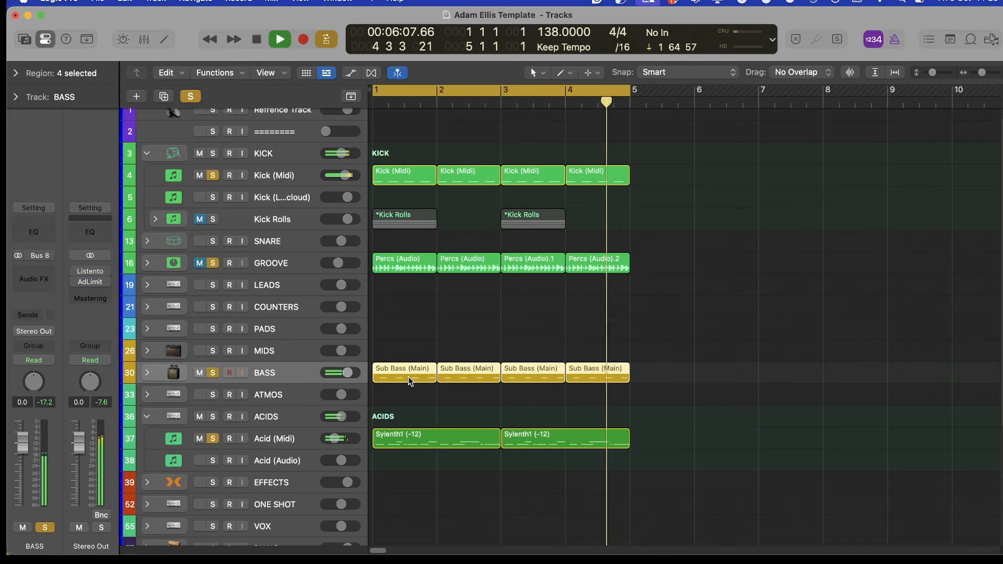
pyautogui.press('p')
pyautogui.click(417, 412)
pyautogui.scroll(5, 430, 406)
pyautogui.press('super+a')
pyautogui.moveTo(406, 377)
pyautogui.mouseDown()
pyautogui.moveTo(384, 377)
pyautogui.moveTo(412, 377)
pyautogui.mouseUp()
pyautogui.press('super+a')
pyautogui.press('p')
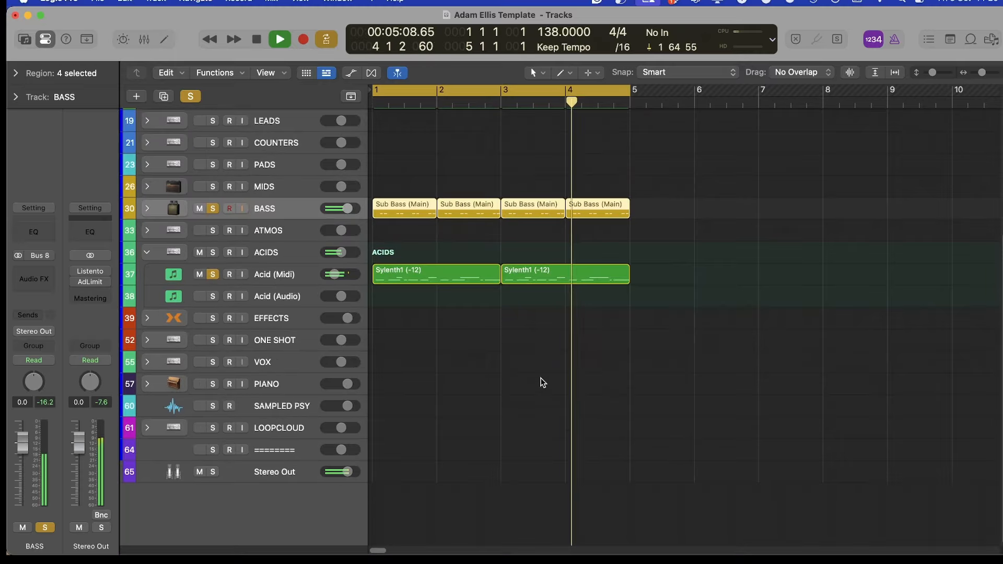
# Undo the sub bass note edit and raise the Acid (Midi) track volume to -7.8 dB
pyautogui.scroll(4, 472, 331)
pyautogui.click(199, 354)
pyautogui.click(199, 354)
pyautogui.press('super+z')
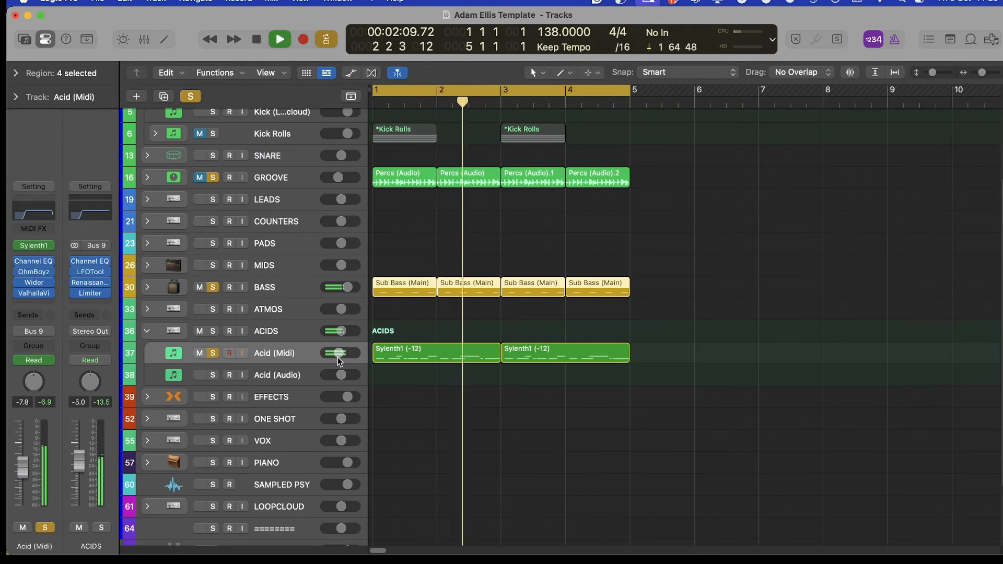
# Set the low cut of the Channel EQ on Acid (Midi) to 170 Hz and stop playback
pyautogui.press('v')
pyautogui.moveTo(393, 353); pyautogui.dragTo(330, 326)
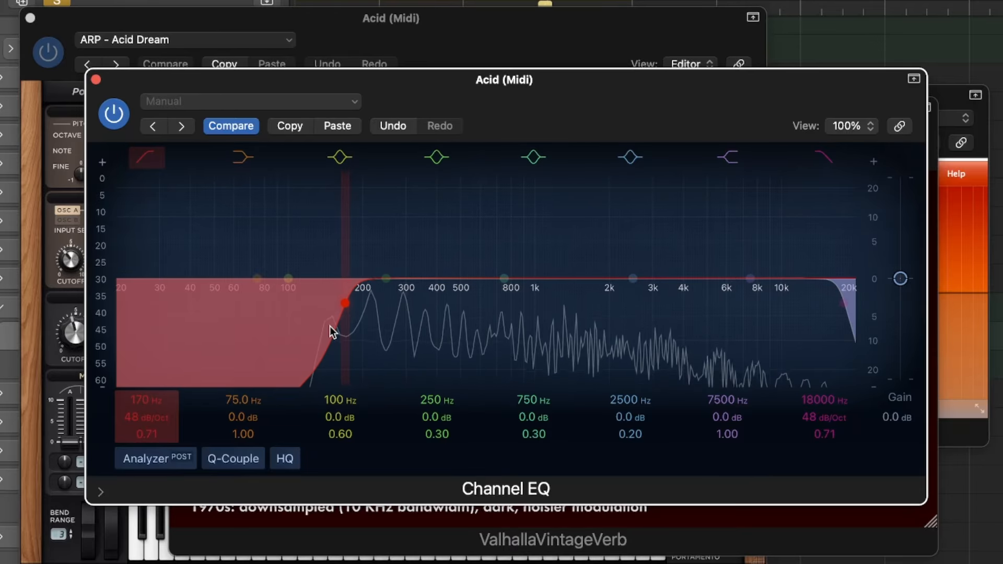
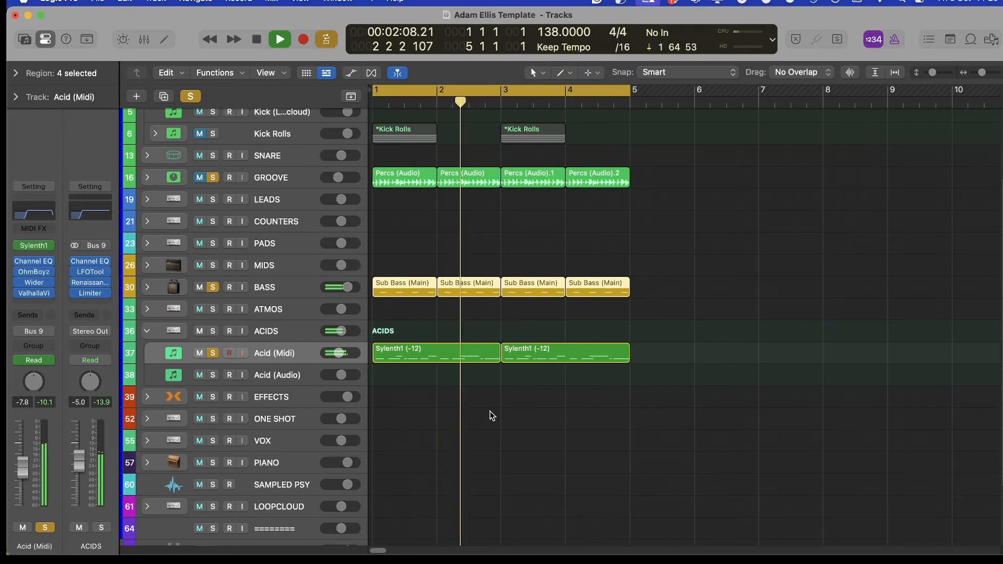
pyautogui.click(482, 399)
pyautogui.scroll(-1, 482, 401)
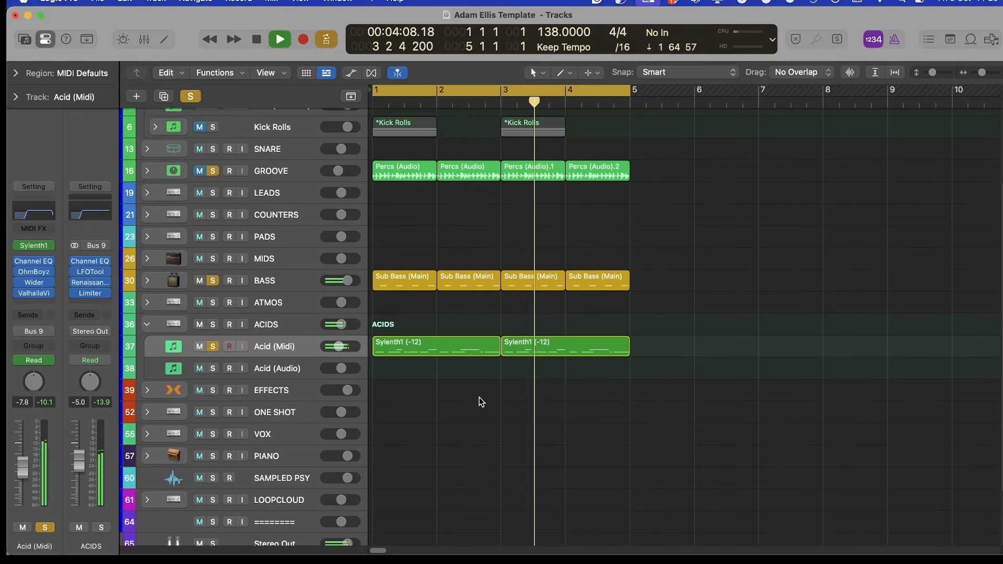
pyautogui.press('space')
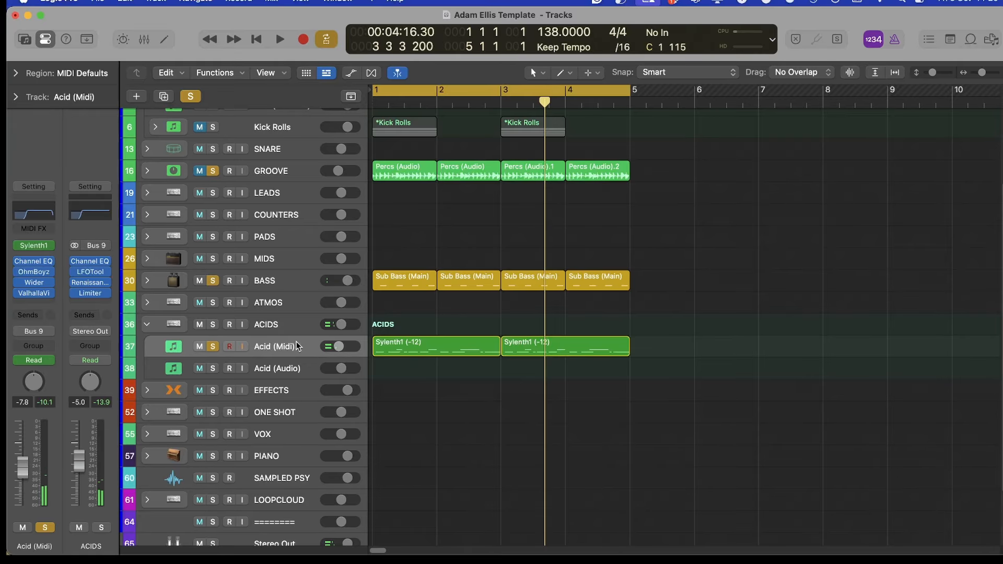
# Select the Acid (Audio) track with the playhead at bar 1 and turn off solo on Acid (Midi)
pyautogui.click(282, 368)
pyautogui.press('Return')
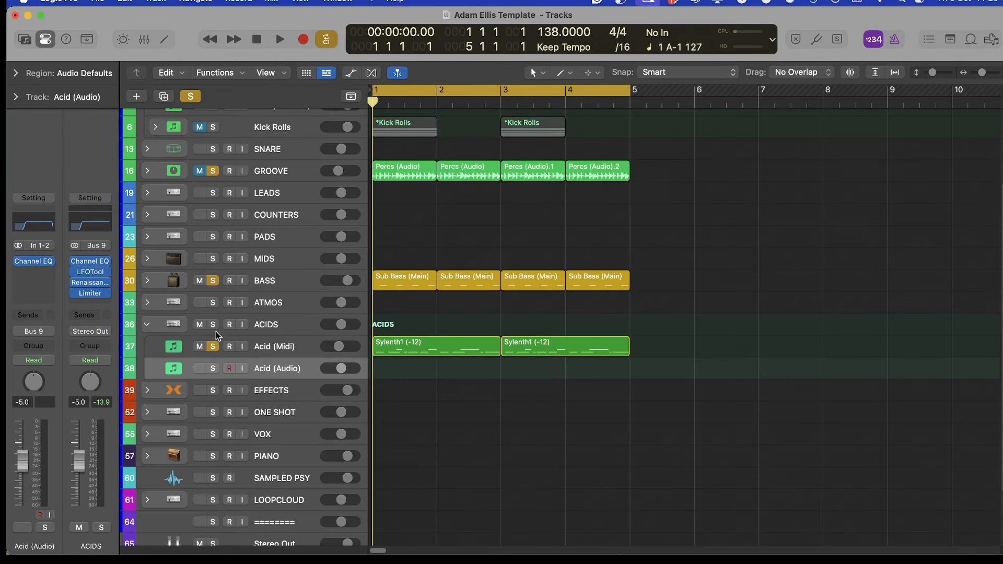
pyautogui.scroll(1, 486, 303)
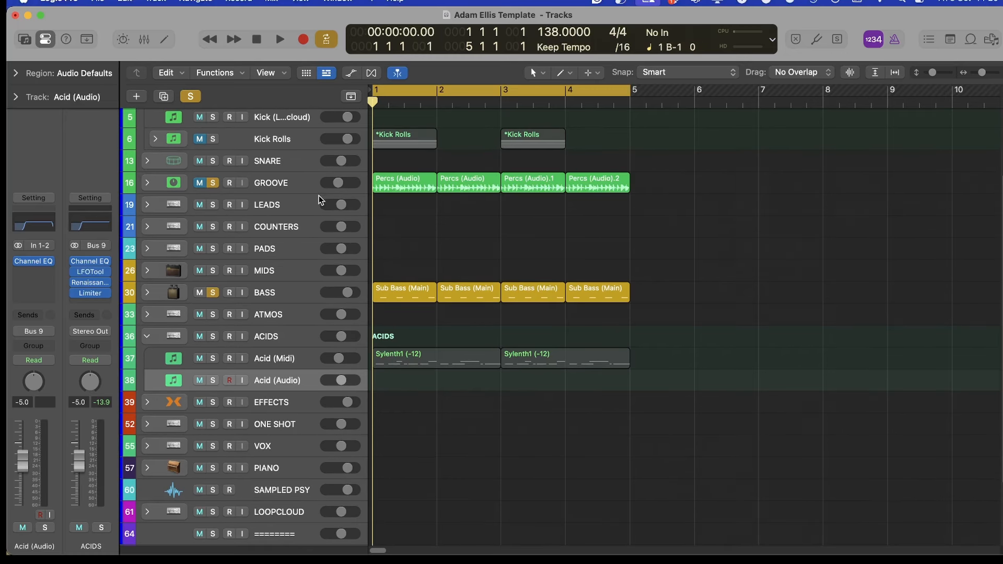
# Browse from Samples (SSD) into the Shades of Trance pack and open its DPS - Synth - Acid - Loops folder
pyautogui.press('f')
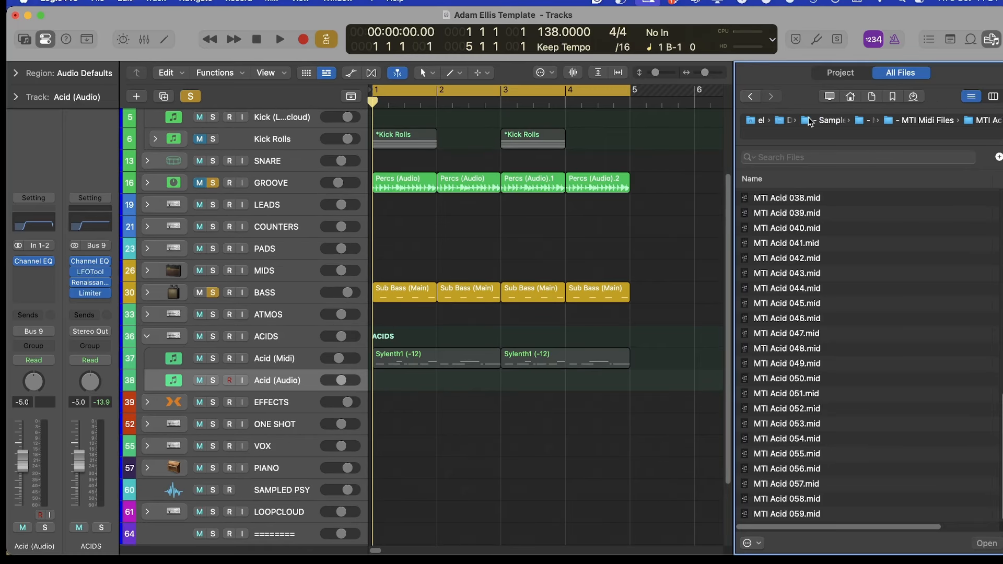
pyautogui.click(848, 122)
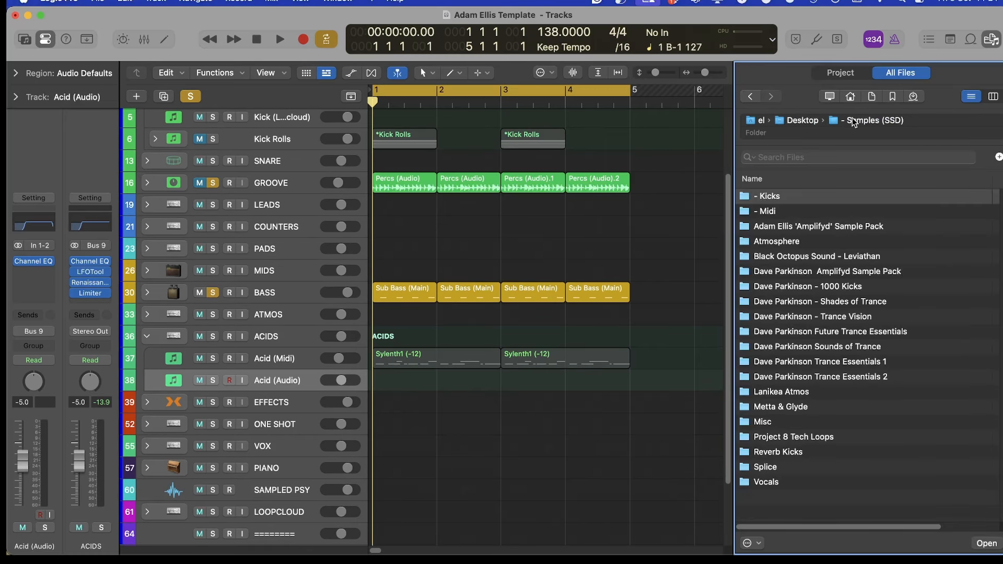
pyautogui.doubleClick(857, 302)
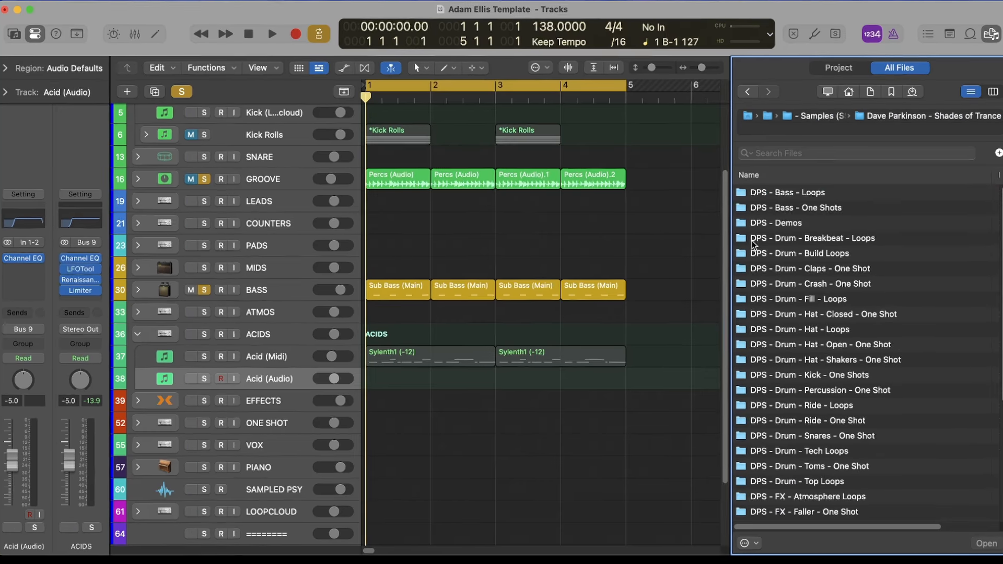
pyautogui.scroll(-10, 873, 472)
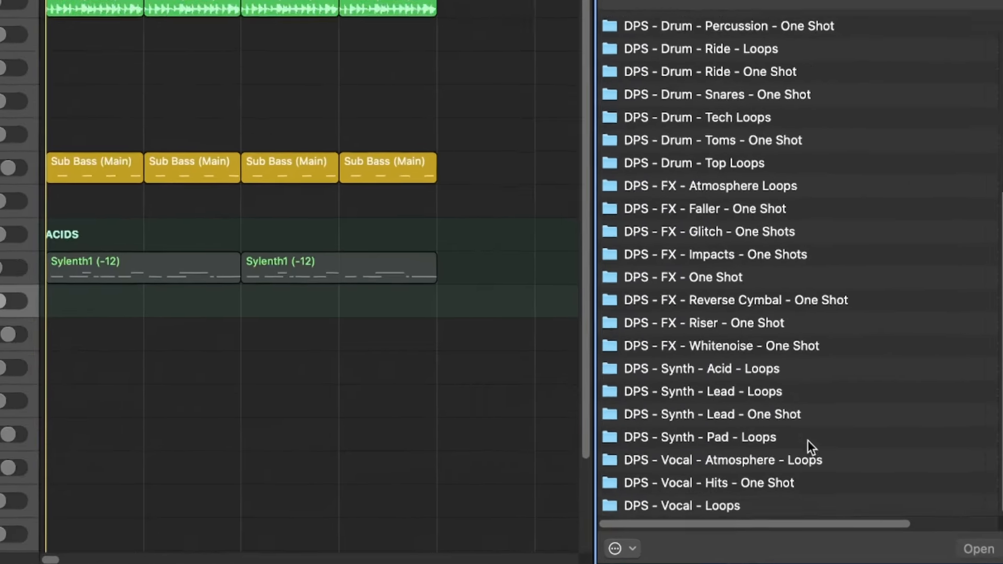
pyautogui.scroll(10, 831, 469)
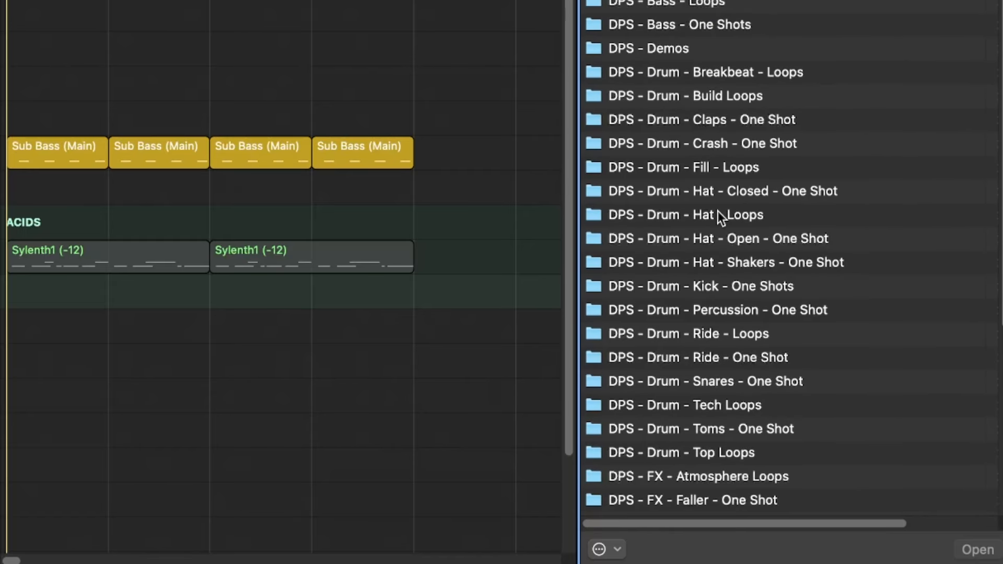
pyautogui.scroll(-6, 717, 211)
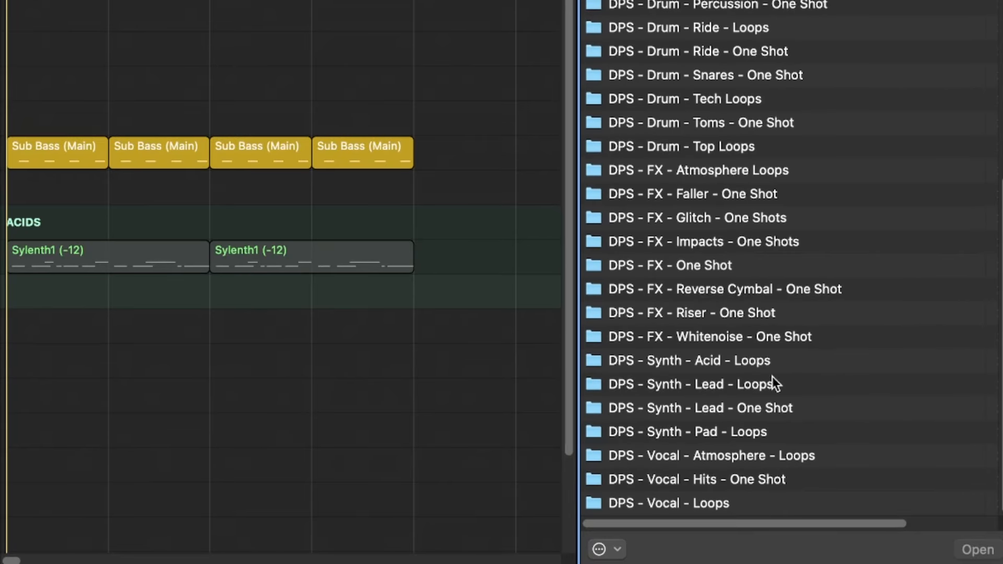
pyautogui.doubleClick(731, 364)
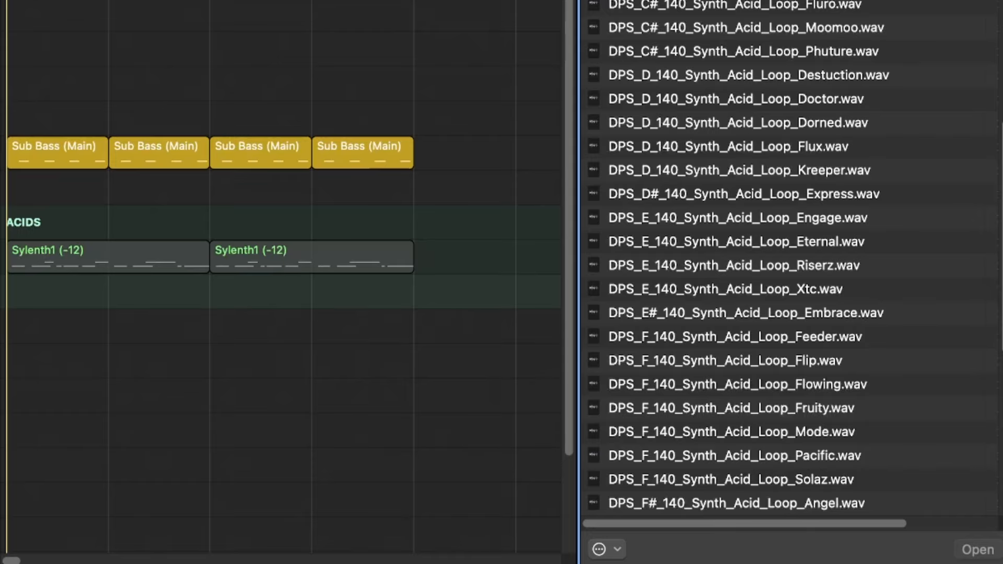
# Turn off solo on GROOVE and BASS and audition DPS_C_140_Synth_Acid_Loop_Codak.wav against the arrangement
pyautogui.press('m')
pyautogui.scroll(5, 111, 252)
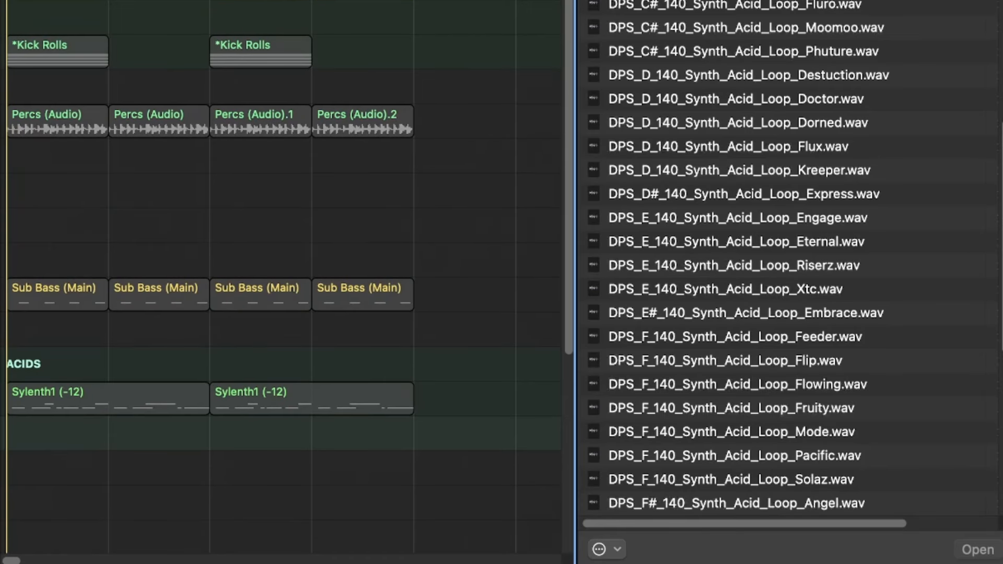
pyautogui.scroll(-10, 128, 272)
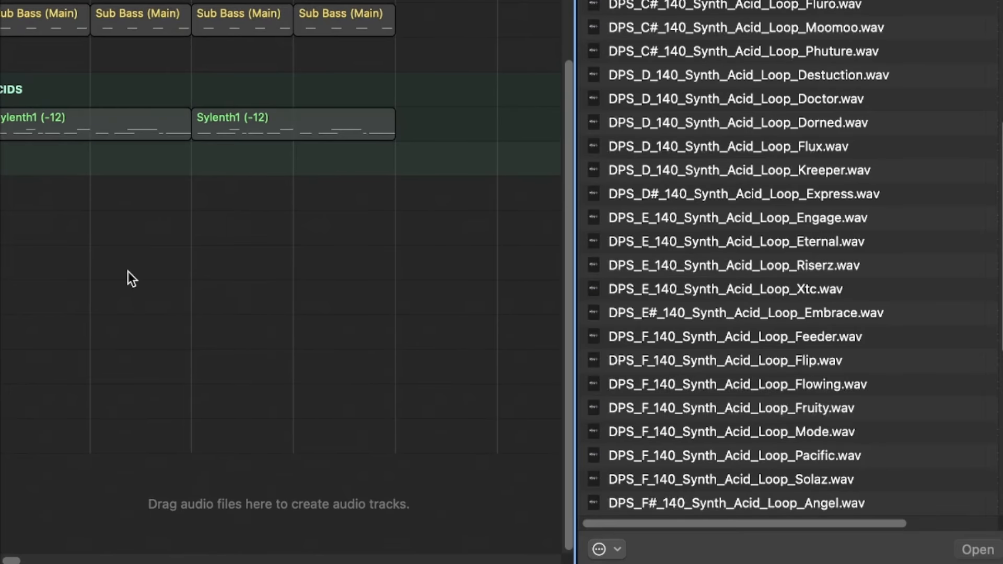
pyautogui.hscroll(1, 128, 271)
pyautogui.scroll(-2, 130, 273)
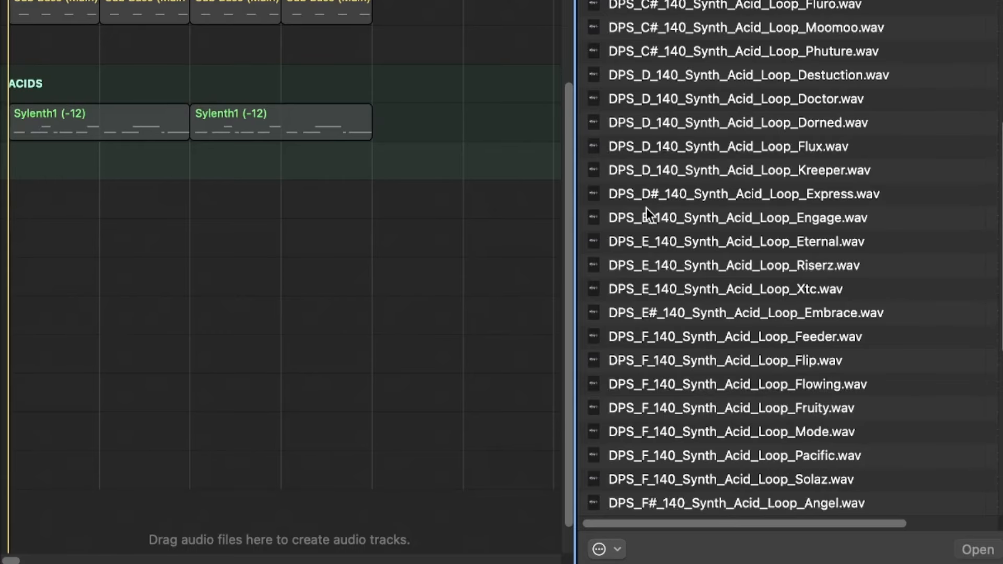
pyautogui.scroll(-3, 656, 262)
pyautogui.scroll(10, 656, 264)
pyautogui.scroll(-1, 642, 32)
pyautogui.click(663, 192)
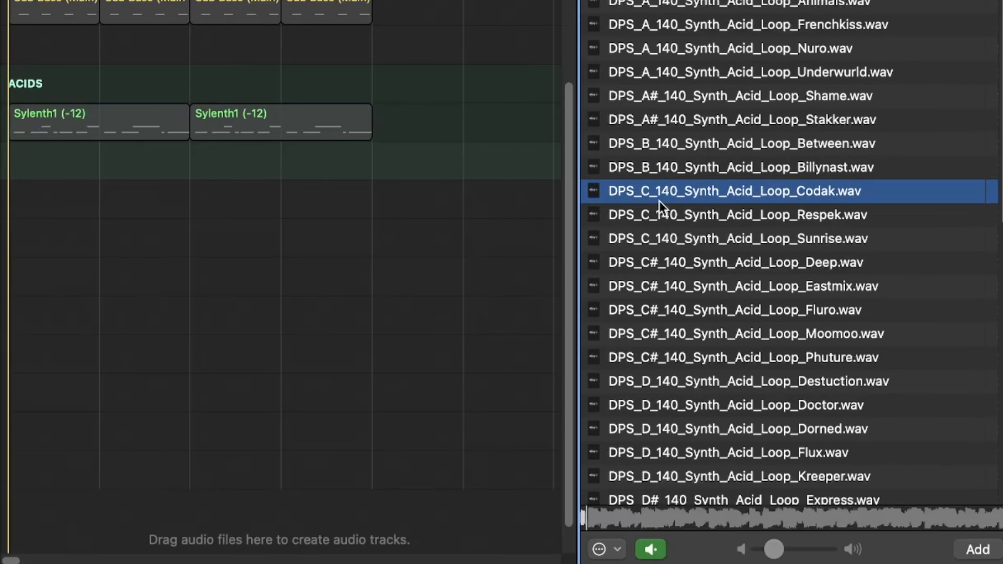
pyautogui.press('space')
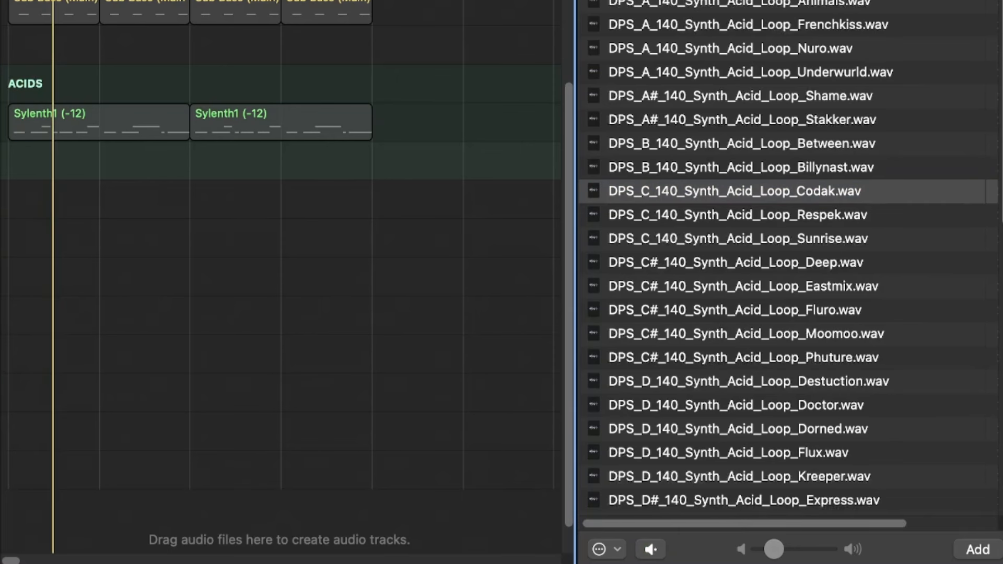
# Audition DPS_C_140_Synth_Acid_Loop_Respek.wav and adjust the preview volume
pyautogui.scroll(10, 221, 218)
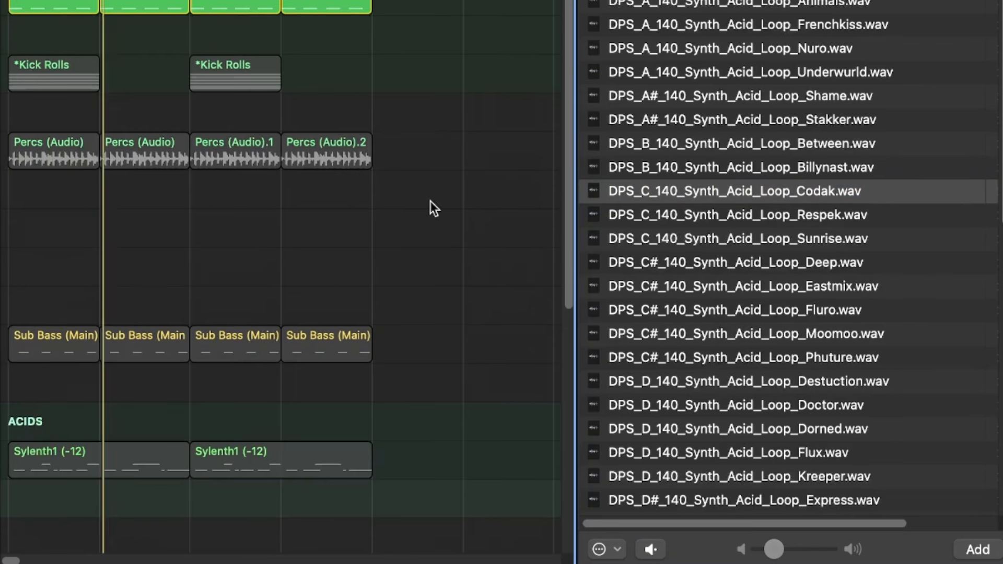
pyautogui.click(642, 215)
pyautogui.click(773, 553)
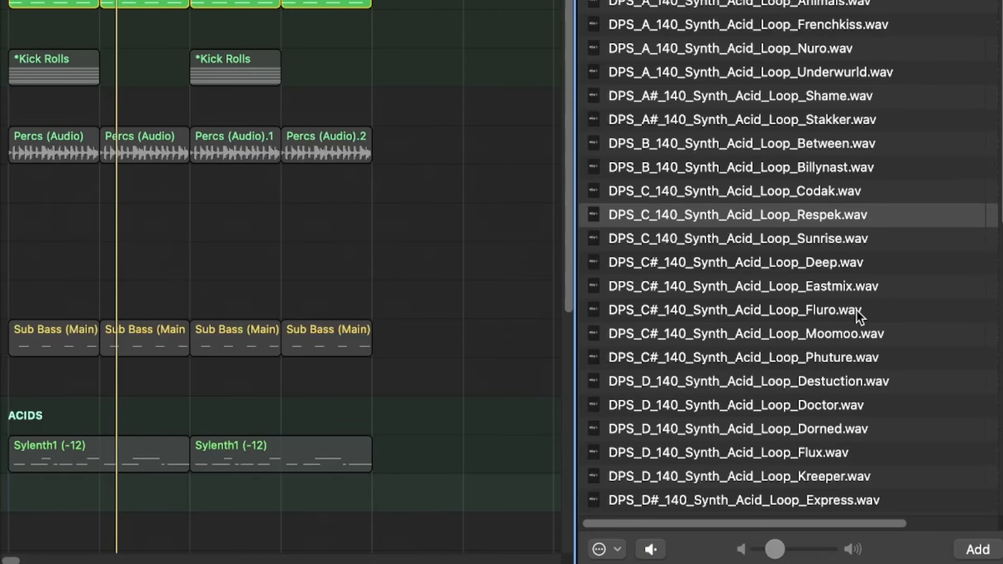
pyautogui.hscroll(1, 857, 309)
pyautogui.scroll(-5, 376, 164)
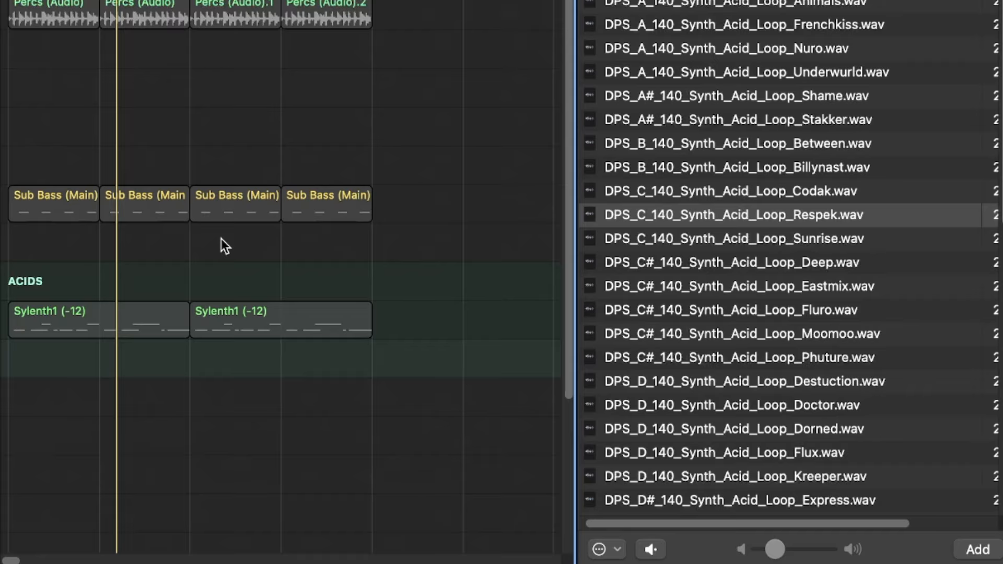
# Place DPS_C_140_Synth_Acid_Loop_Sunrise.wav at bar 1 of the soloed Acid (Audio) track and lower the track volume to -19.8 dB
pyautogui.click(714, 240)
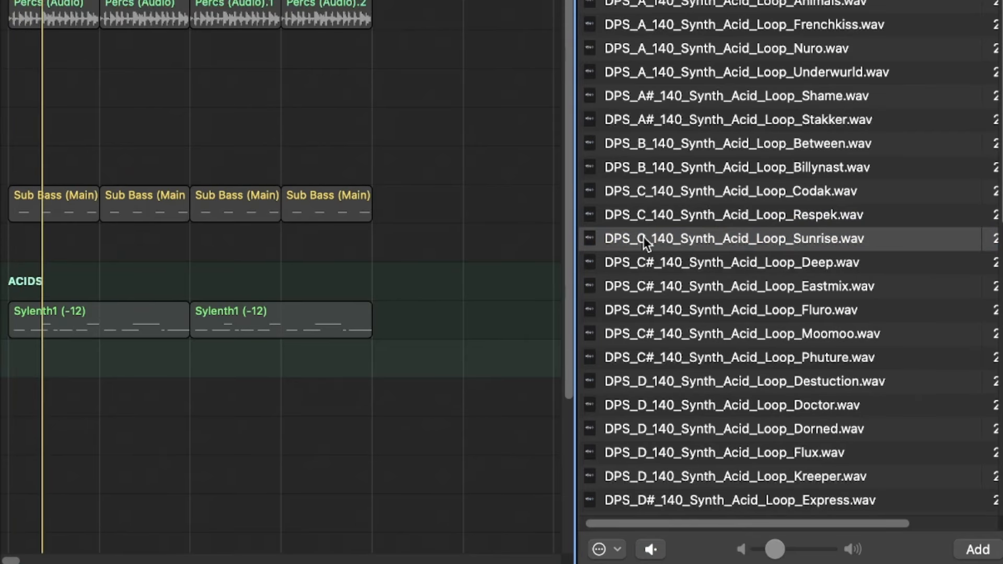
pyautogui.moveTo(643, 238); pyautogui.dragTo(115, 382)
pyautogui.moveTo(199, 397); pyautogui.dragTo(156, 372)
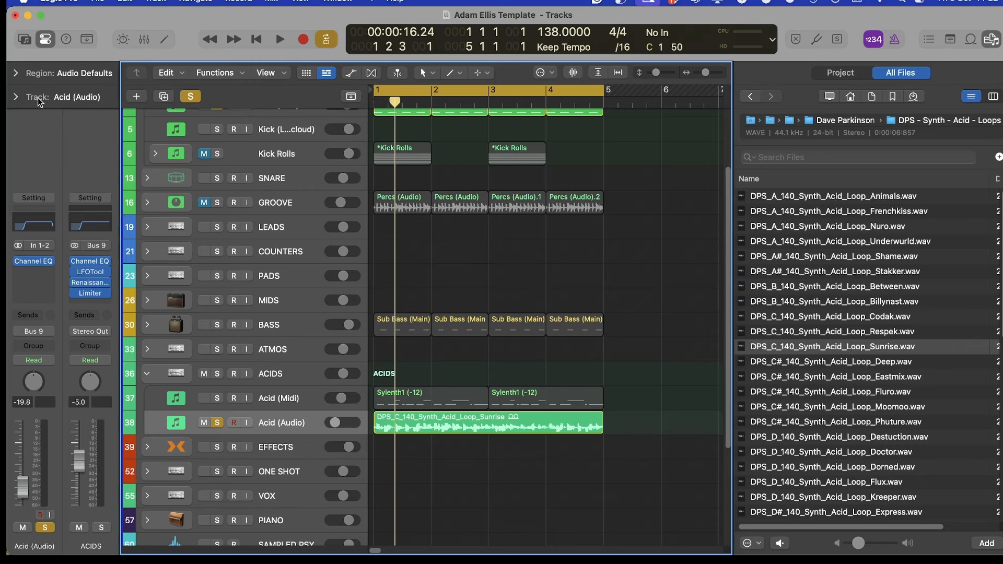
# Show the Sunrise region's parameters and look up the transpose key commands by searching for "trans"
pyautogui.click(17, 74)
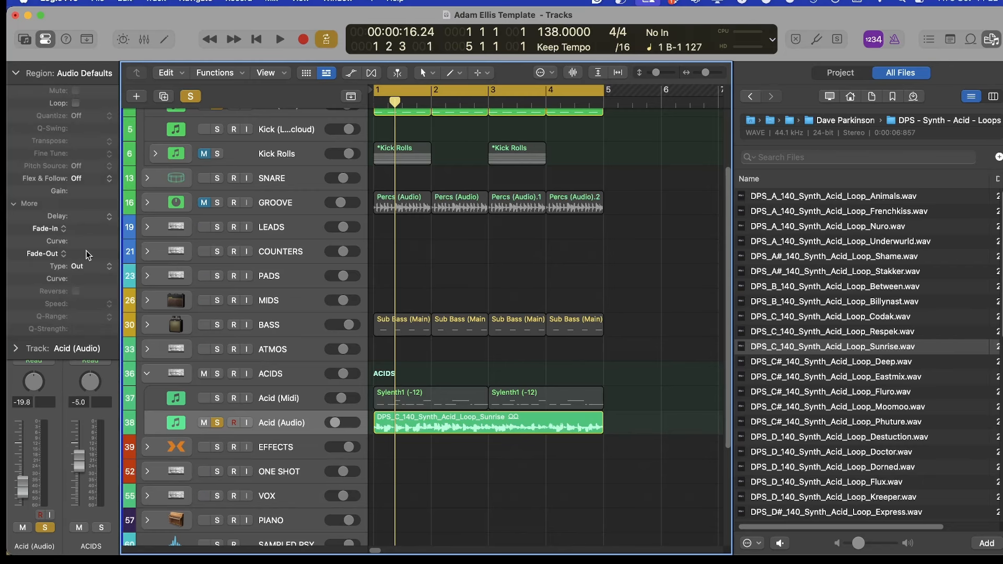
pyautogui.click(408, 431)
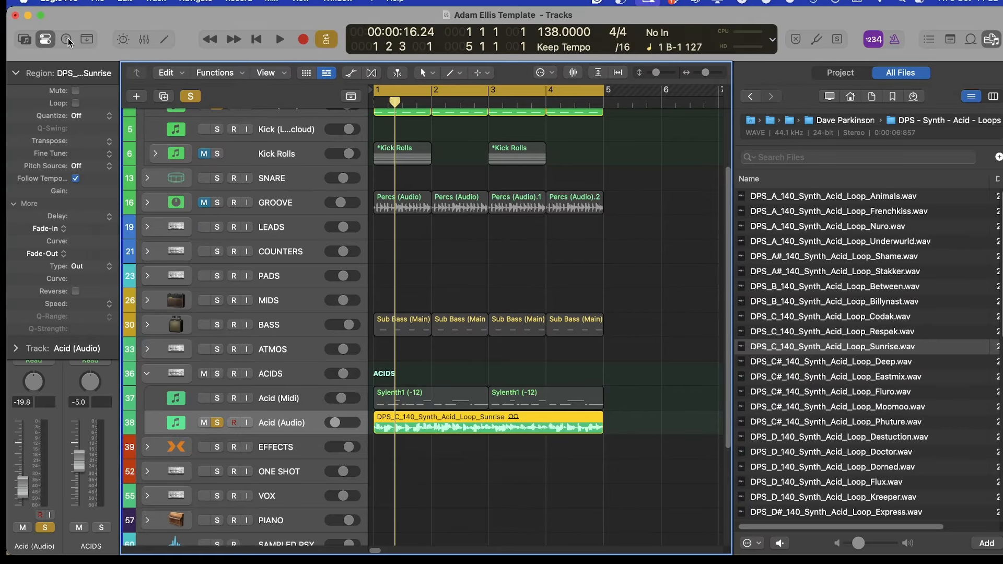
pyautogui.hotkey('alt', 'k')
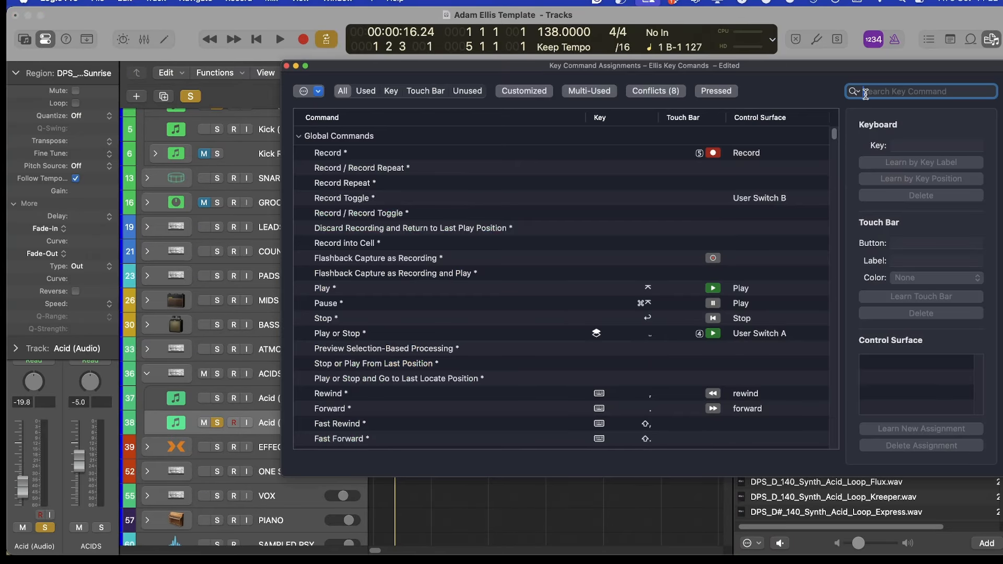
pyautogui.write('tra')
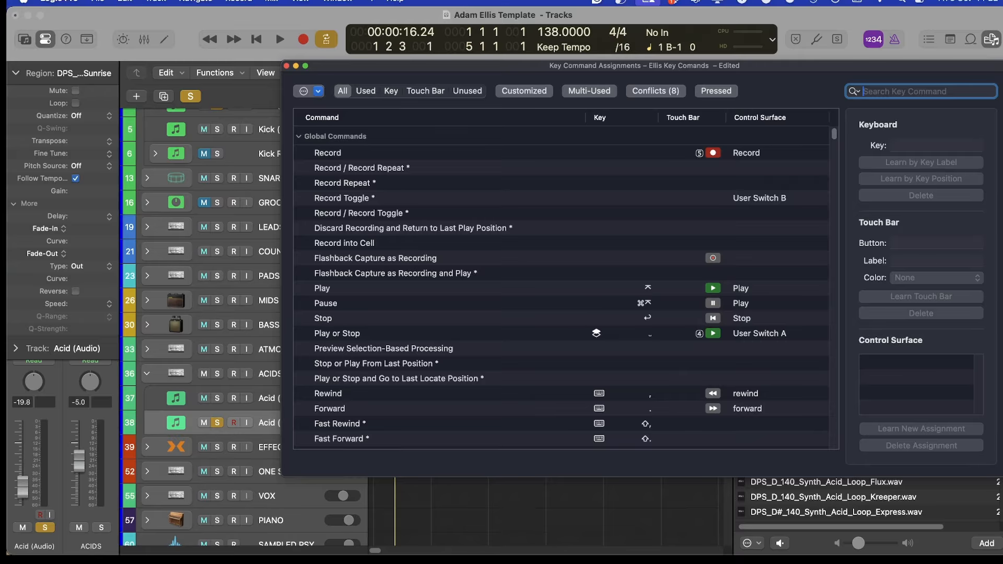
pyautogui.write('ns')
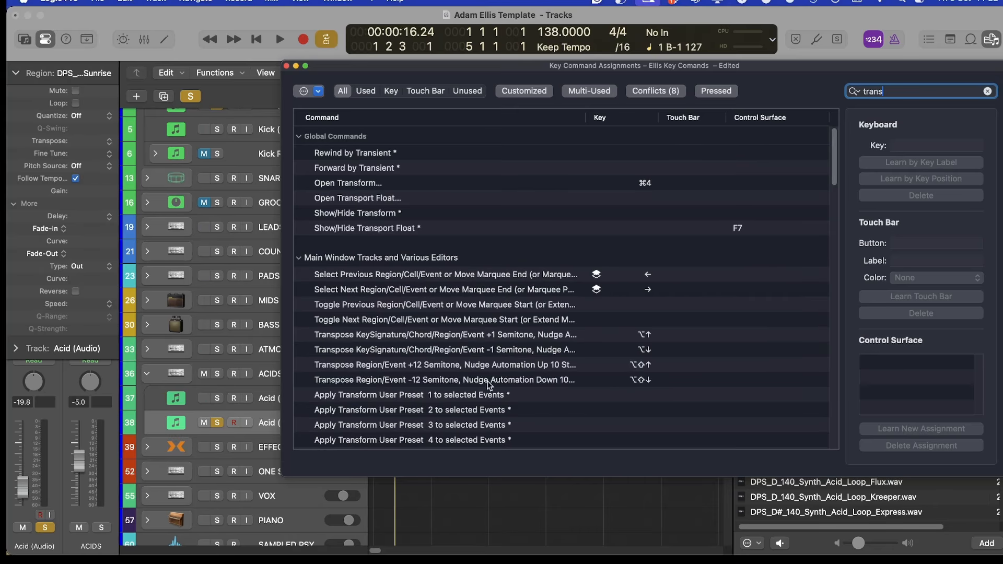
pyautogui.scroll(-1, 655, 396)
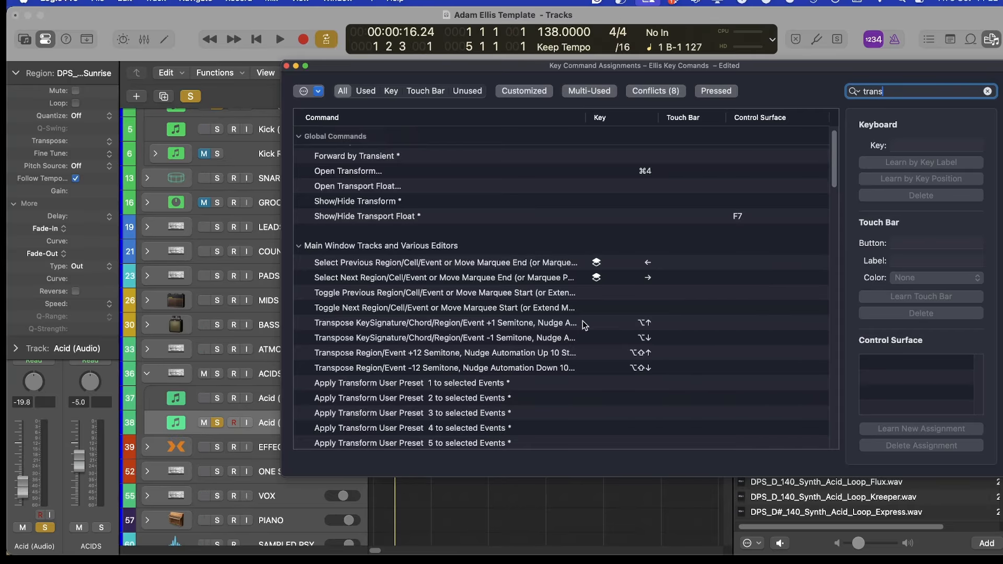
pyautogui.scroll(-1, 569, 319)
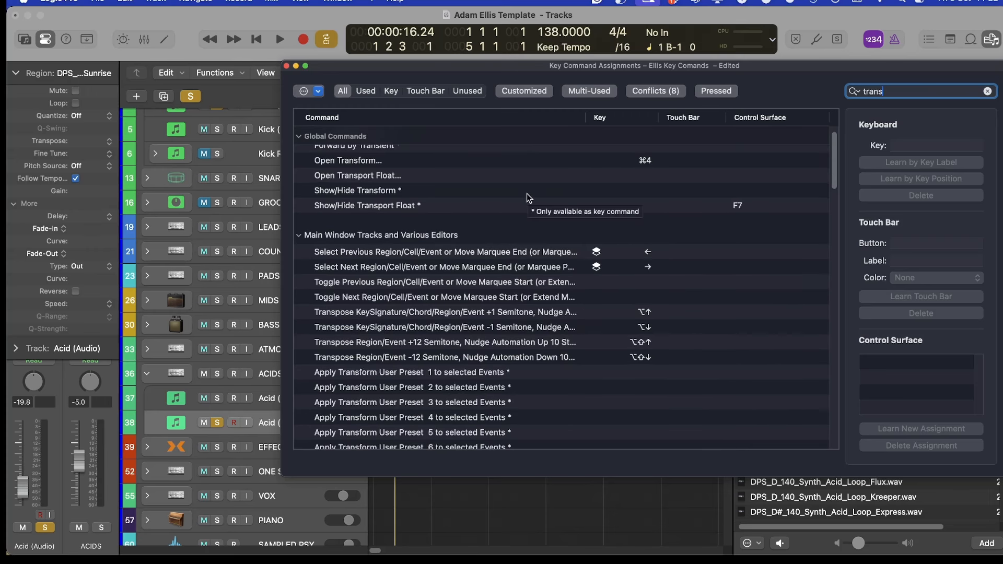
pyautogui.click(286, 66)
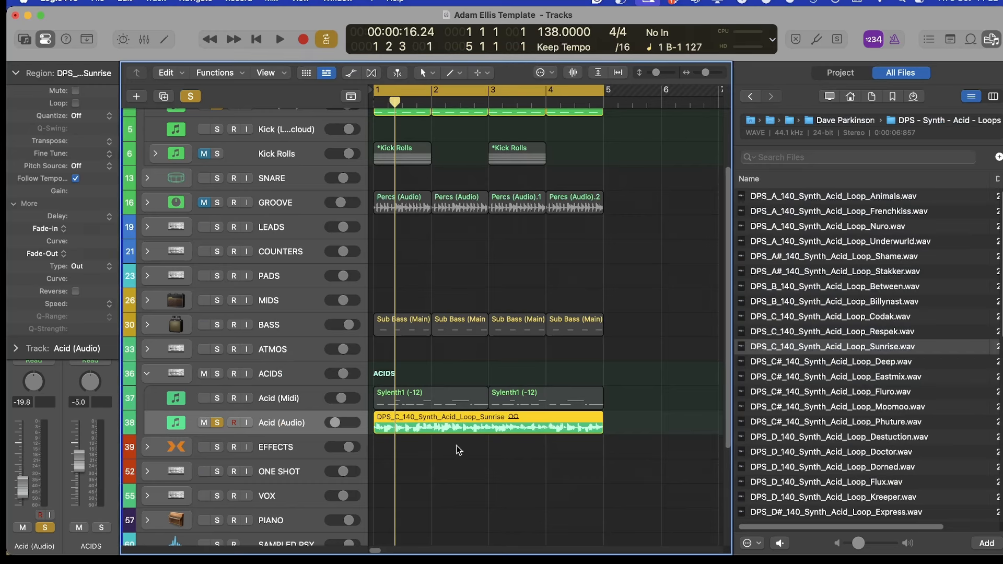
# Transpose the Sunrise acid loop region up 2 semitones and hide the file browser
pyautogui.hotkey('alt', 'Down')
pyautogui.hotkey('alt', 'Up')
pyautogui.hotkey('alt', 'Up')
pyautogui.hotkey('alt', 'Up')
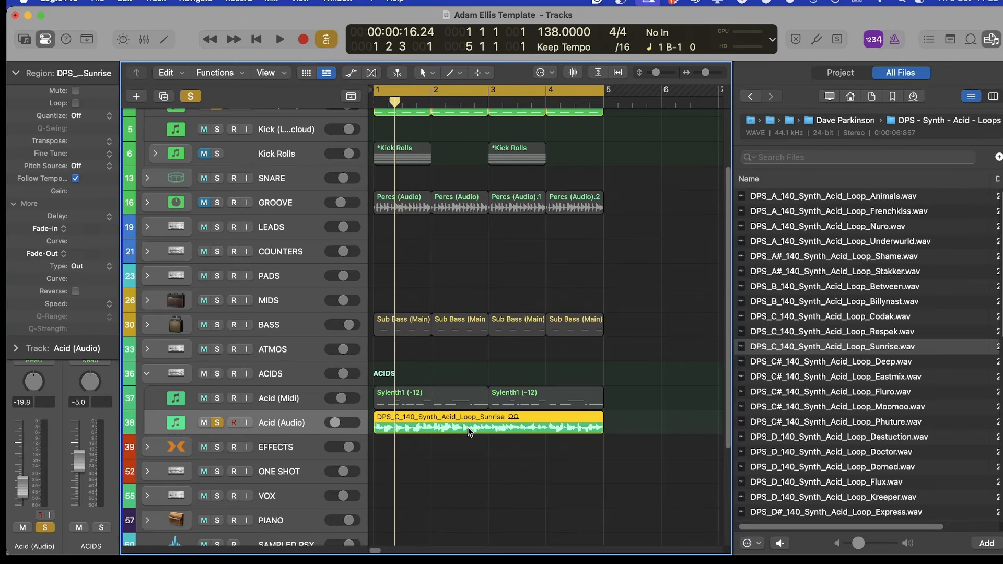
pyautogui.press('f')
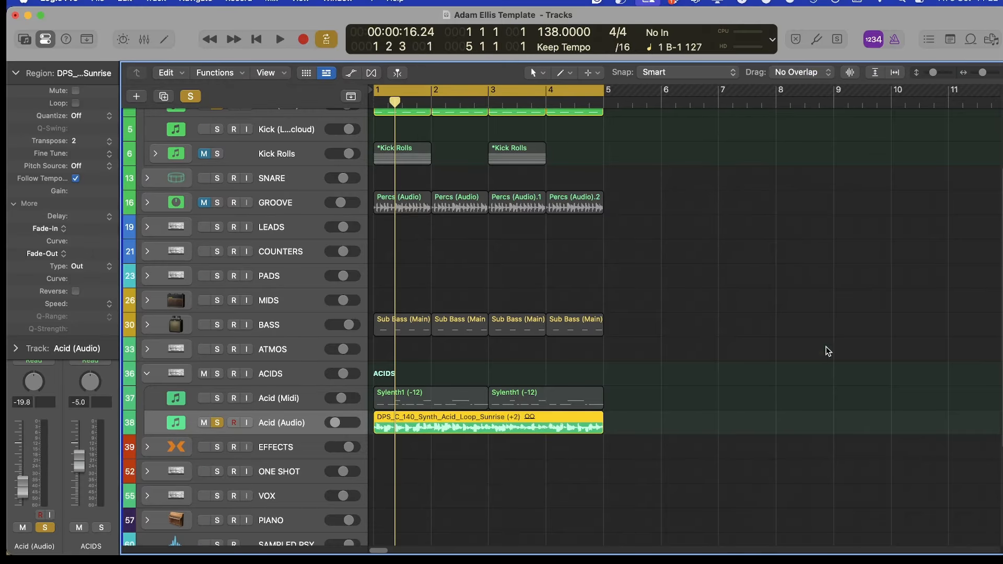
# Play the transposed loop with BASS soloed alongside it and collapse the region parameters
pyautogui.press('space')
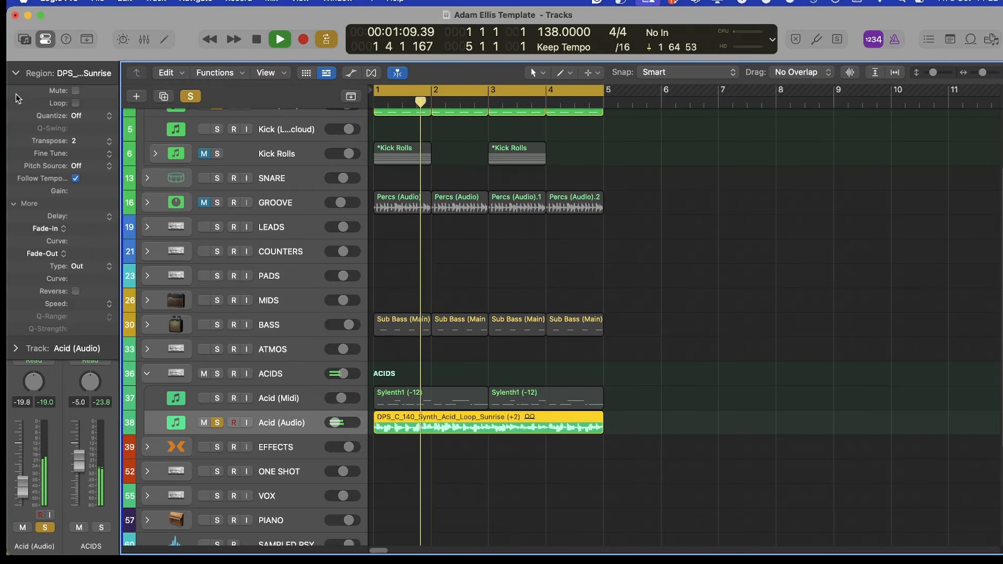
pyautogui.click(216, 325)
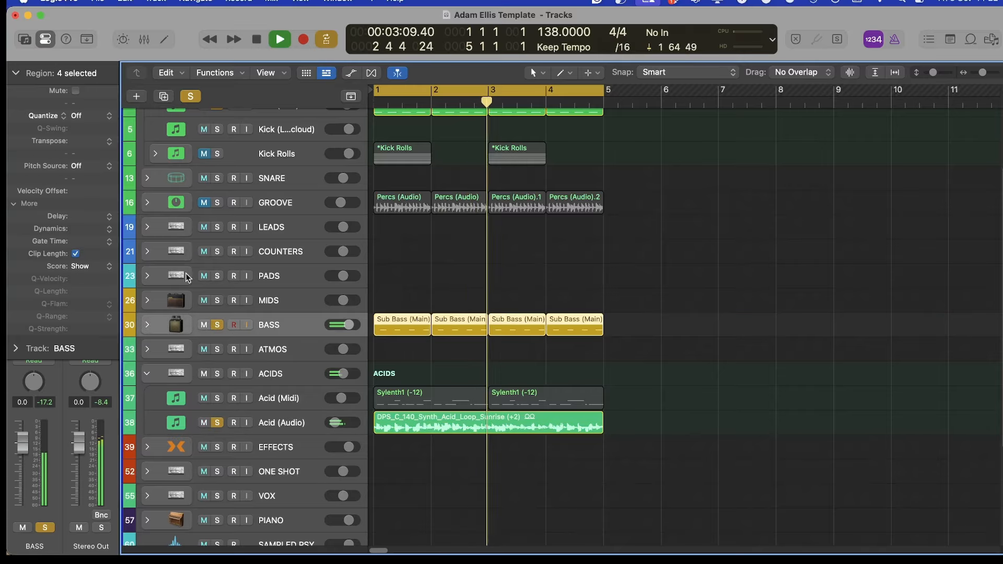
pyautogui.click(14, 73)
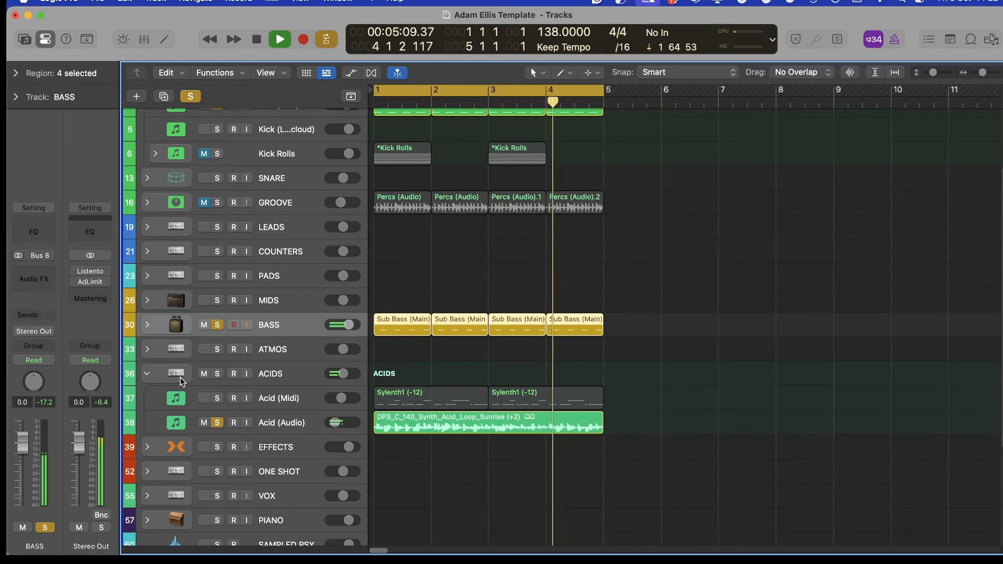
# Add ValhallaVintageVerb to the Acid (Audio) track after the Channel EQ and set its mix to 24.5 %
pyautogui.click(310, 426)
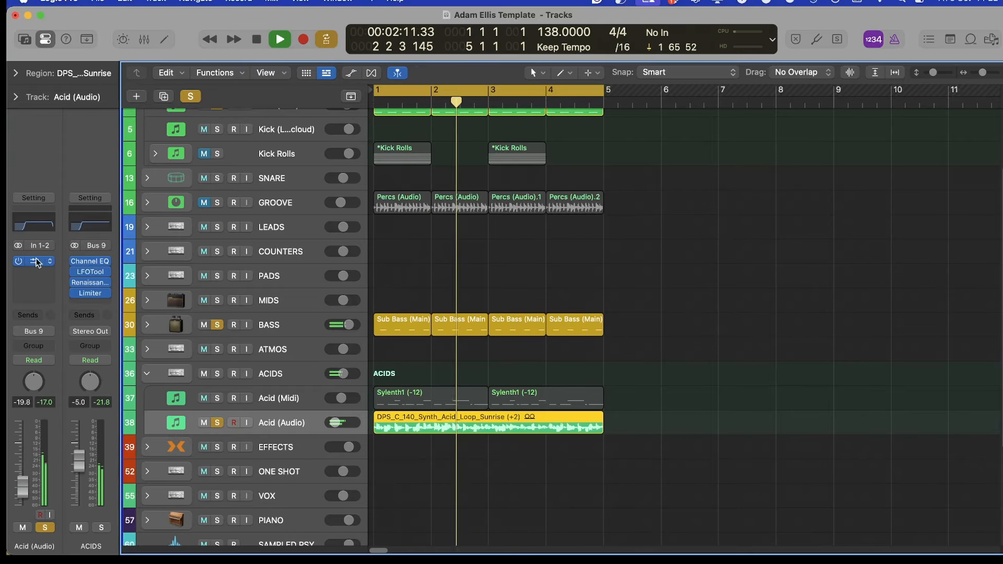
pyautogui.click(40, 270)
pyautogui.moveTo(55, 292)
pyautogui.moveTo(55, 315)
pyautogui.click(172, 315)
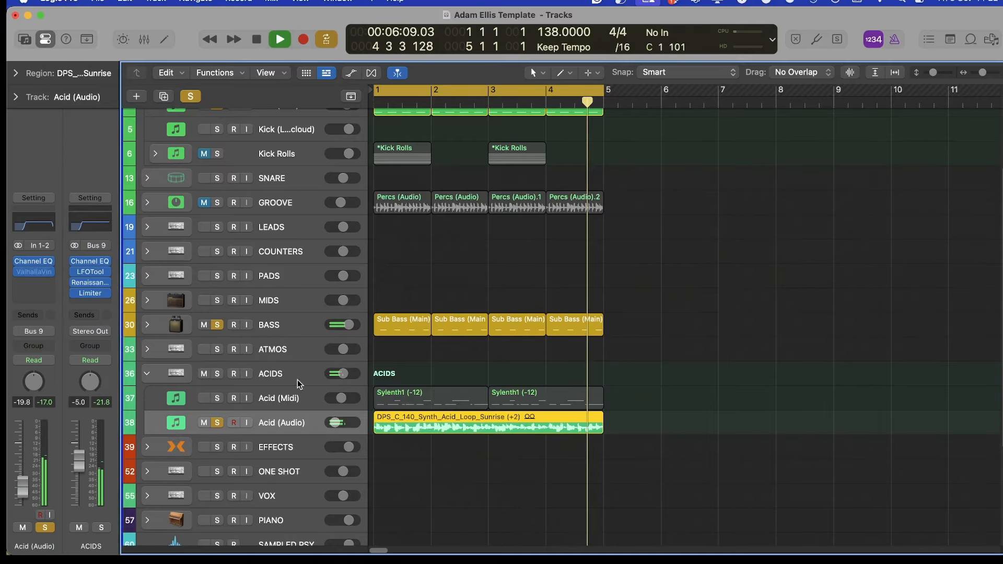
pyautogui.moveTo(361, 319); pyautogui.dragTo(347, 326)
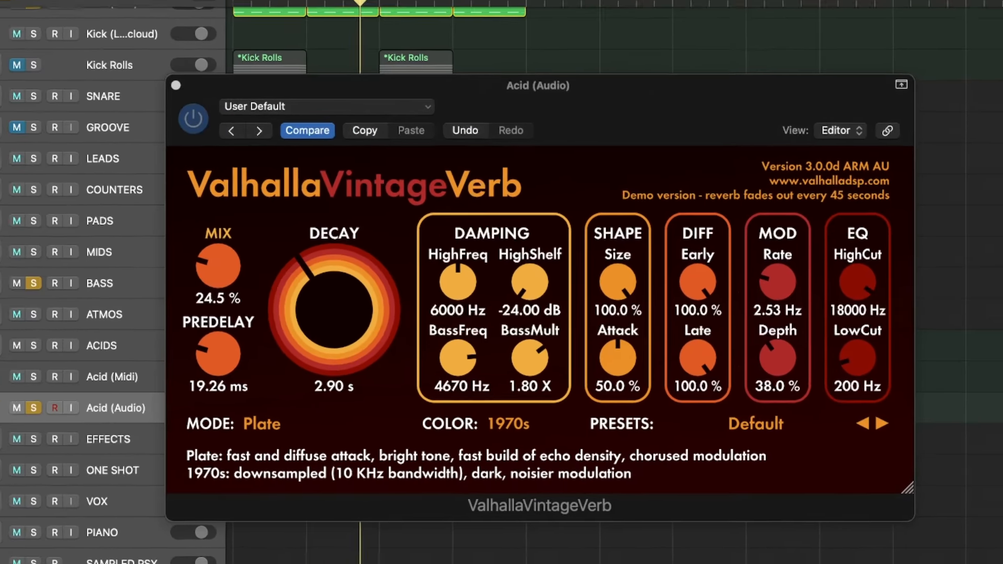
# Insert the Wider stereo imaging plug-in after ValhallaVintageVerb on the Acid (Audio) track
pyautogui.click(22, 483)
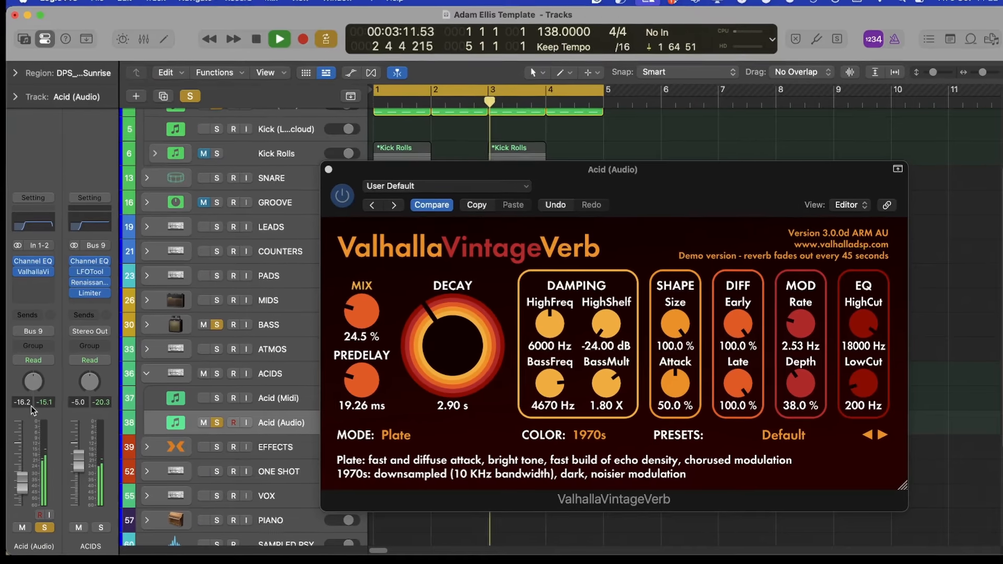
pyautogui.click(33, 283)
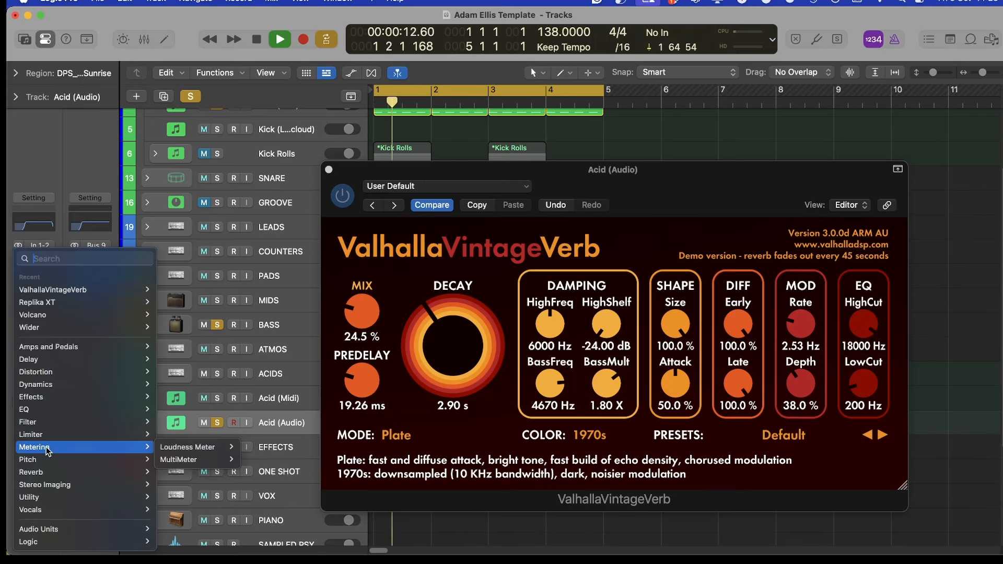
pyautogui.moveTo(47, 485)
pyautogui.click(447, 361)
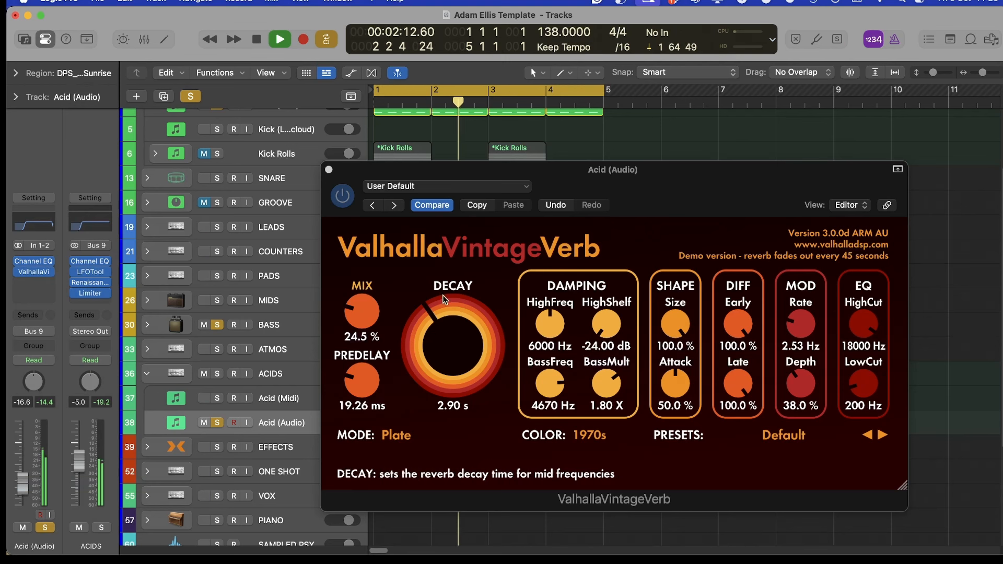
pyautogui.click(37, 283)
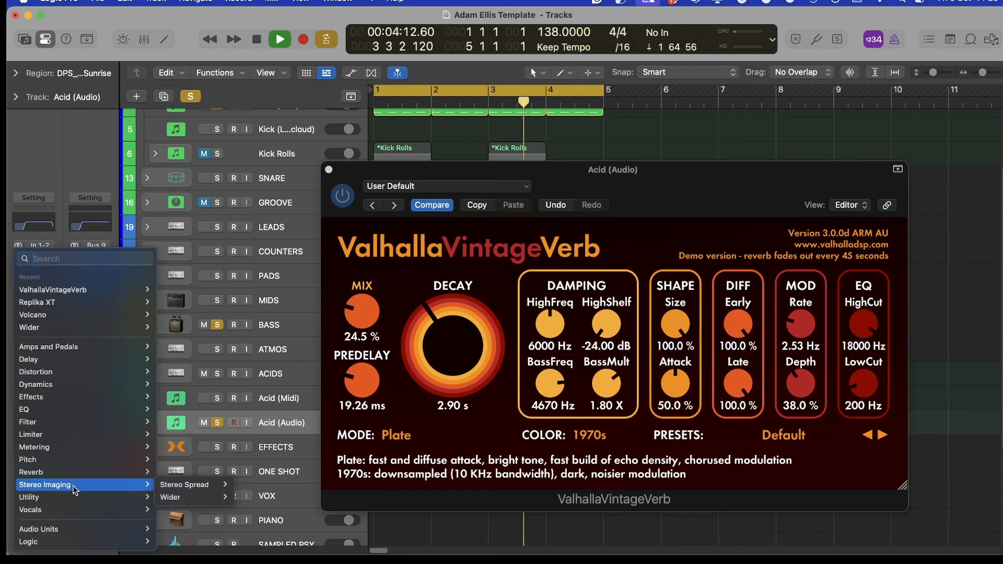
pyautogui.click(463, 356)
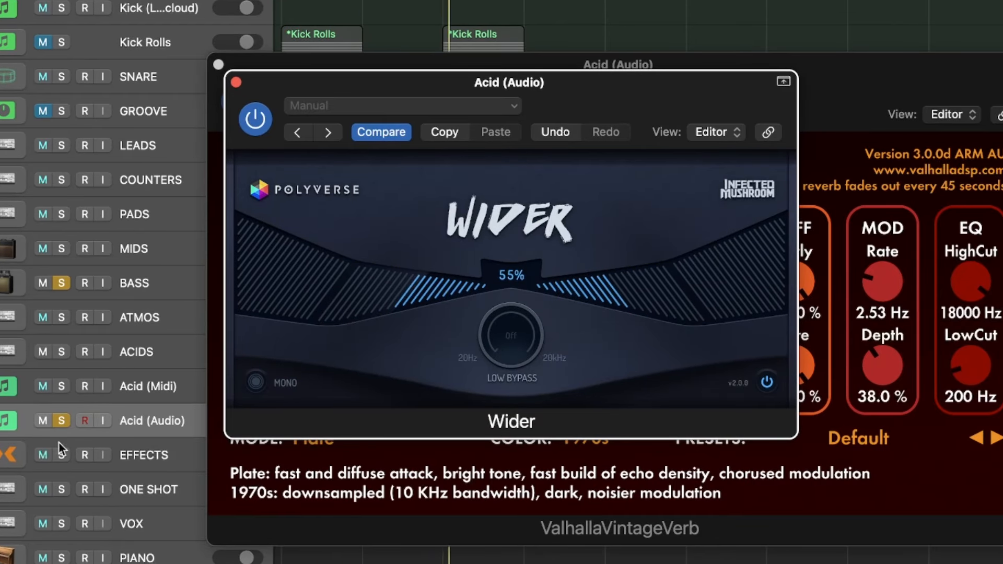
# Solo Acid (Midi), toggle its mute, and set Acid (Audio)'s Wider to 86% width with a 249 Hz low bypass
pyautogui.click(62, 389)
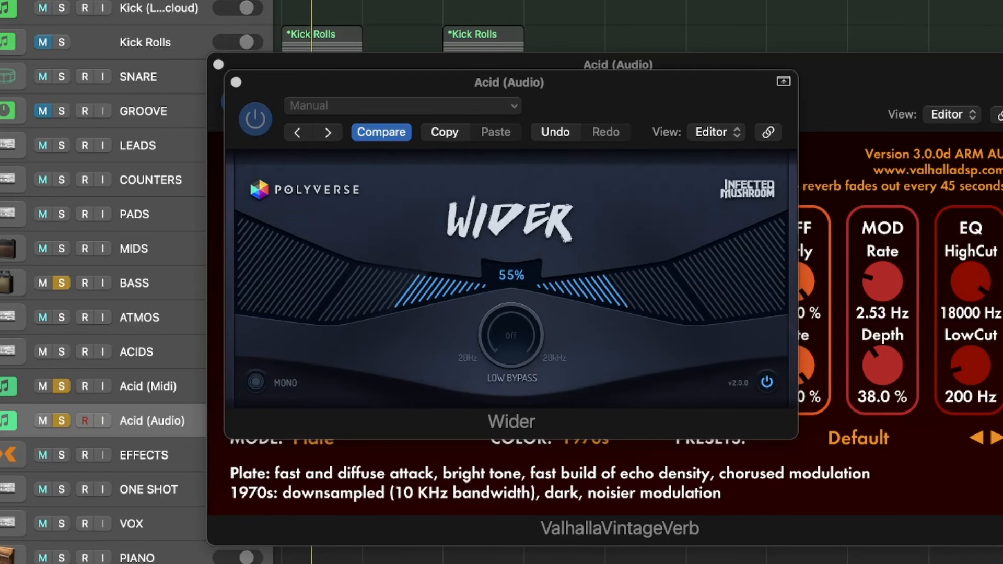
pyautogui.click(43, 387)
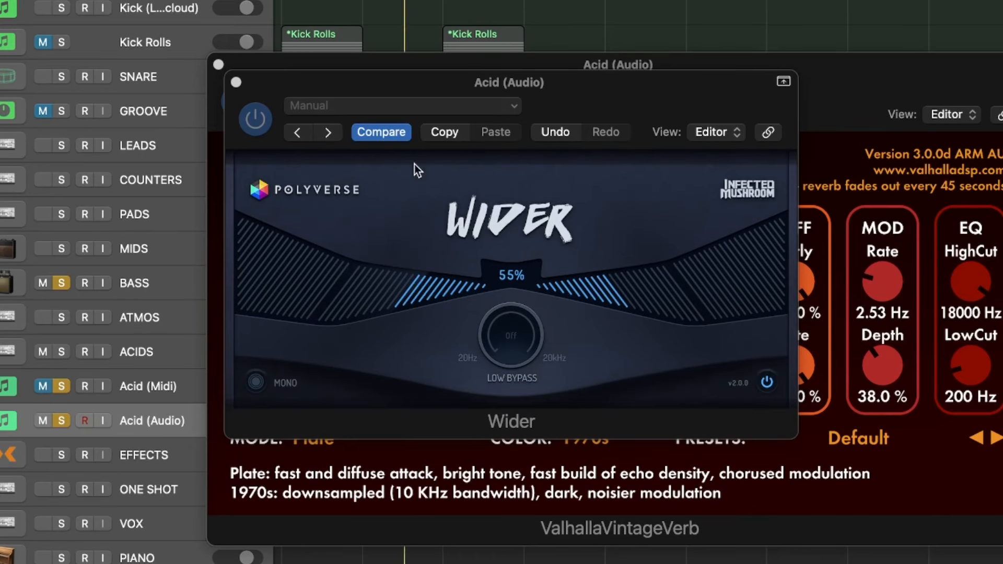
pyautogui.moveTo(504, 282); pyautogui.dragTo(518, 228)
pyautogui.moveTo(512, 352); pyautogui.dragTo(509, 330)
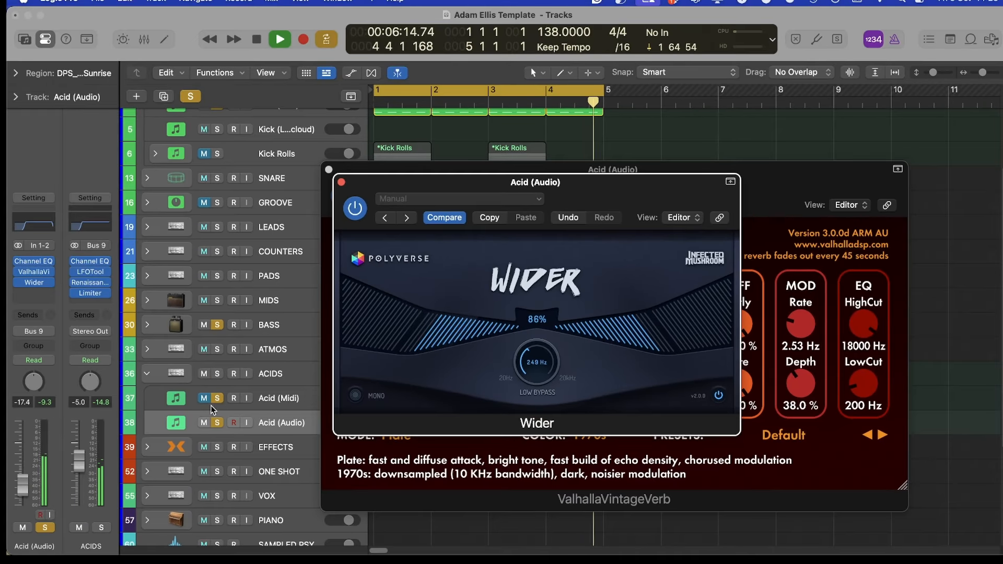
pyautogui.click(204, 399)
# In Acid (Audio)'s Channel EQ, set the low cut to 133 Hz and sweep the 750 Hz band through 840 Hz, +3.8 dB to 4980 Hz, -13.8 dB
pyautogui.click(37, 223)
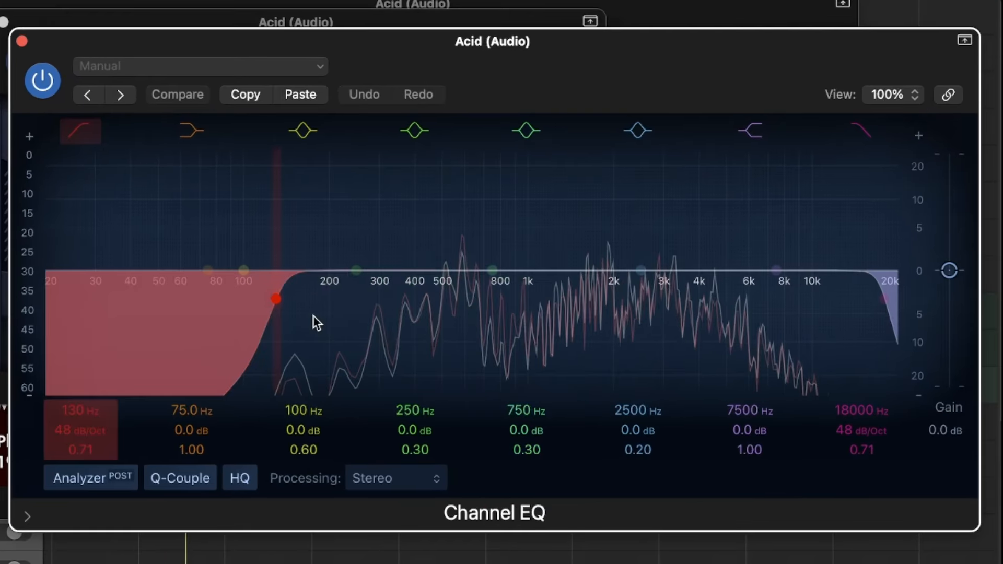
pyautogui.moveTo(536, 375); pyautogui.dragTo(538, 375)
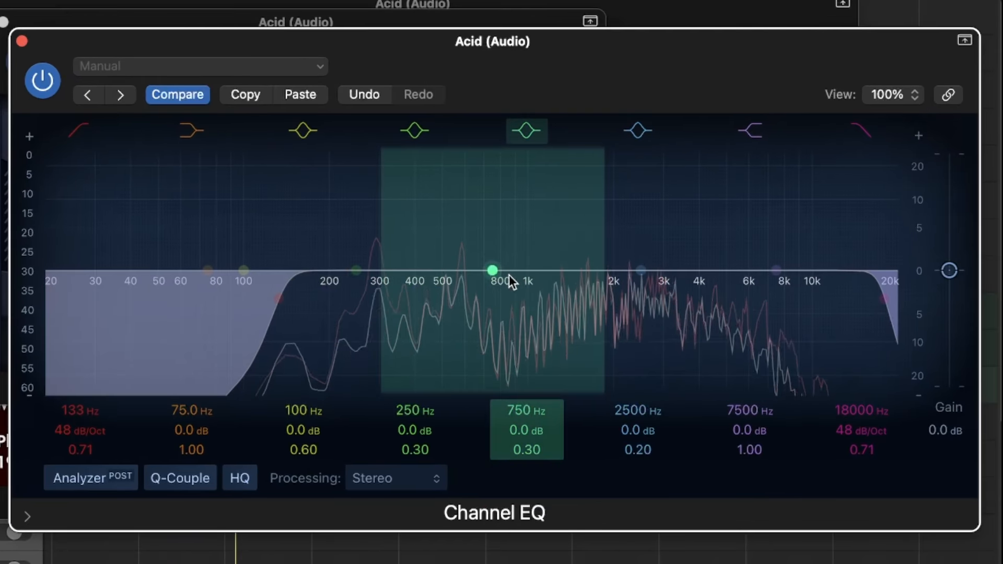
pyautogui.moveTo(555, 283); pyautogui.dragTo(568, 264)
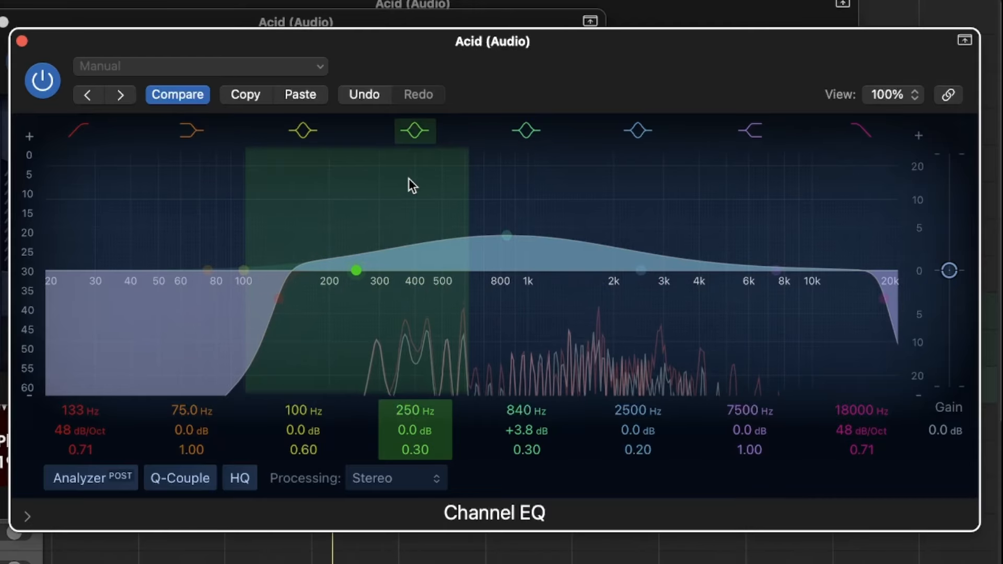
pyautogui.moveTo(451, 194); pyautogui.dragTo(674, 334)
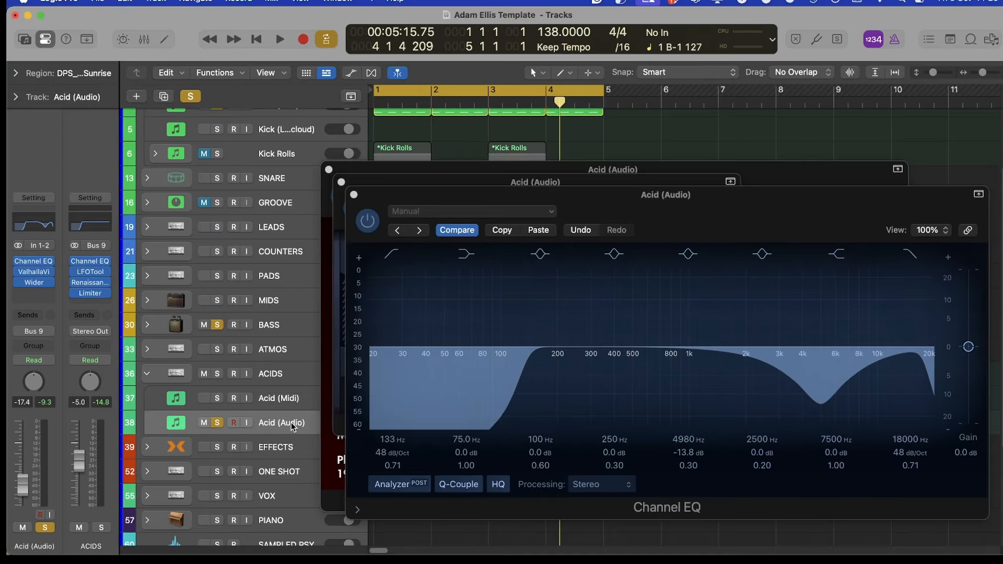
# Revisit the reverb and Wider on Acid (Audio), fine-tune Wider's width around 88%, and close the plug-in windows
pyautogui.click(335, 396)
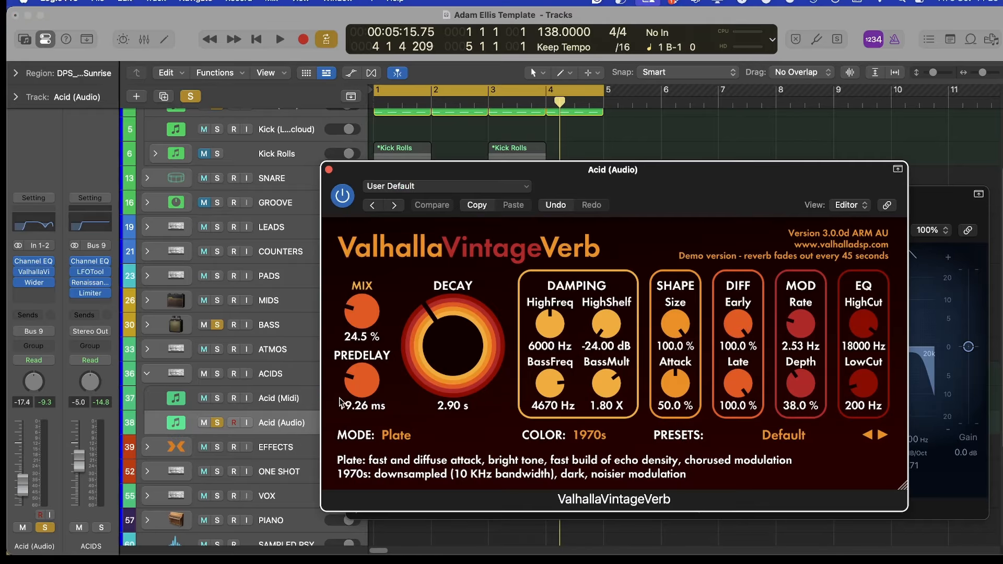
pyautogui.click(32, 283)
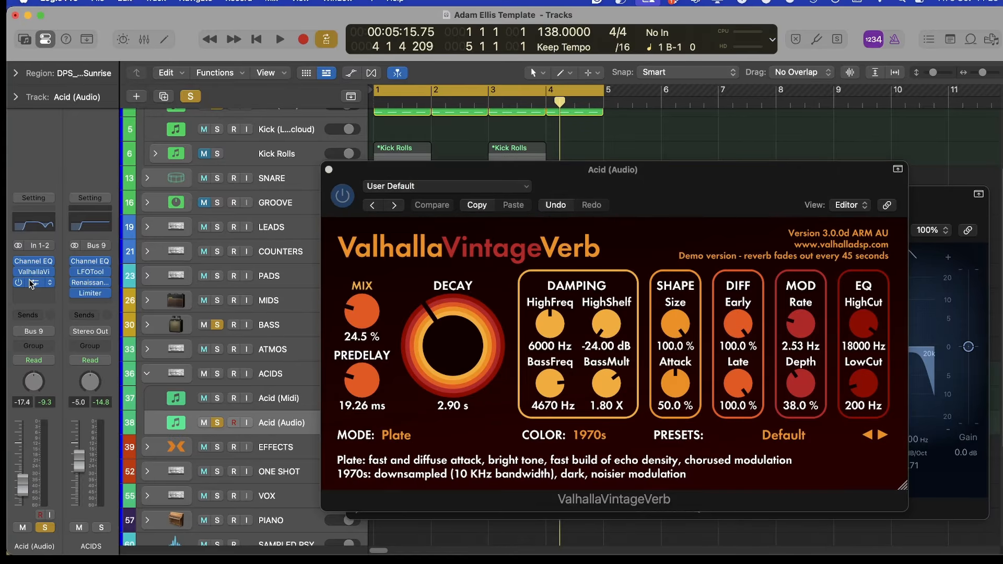
pyautogui.click(34, 282)
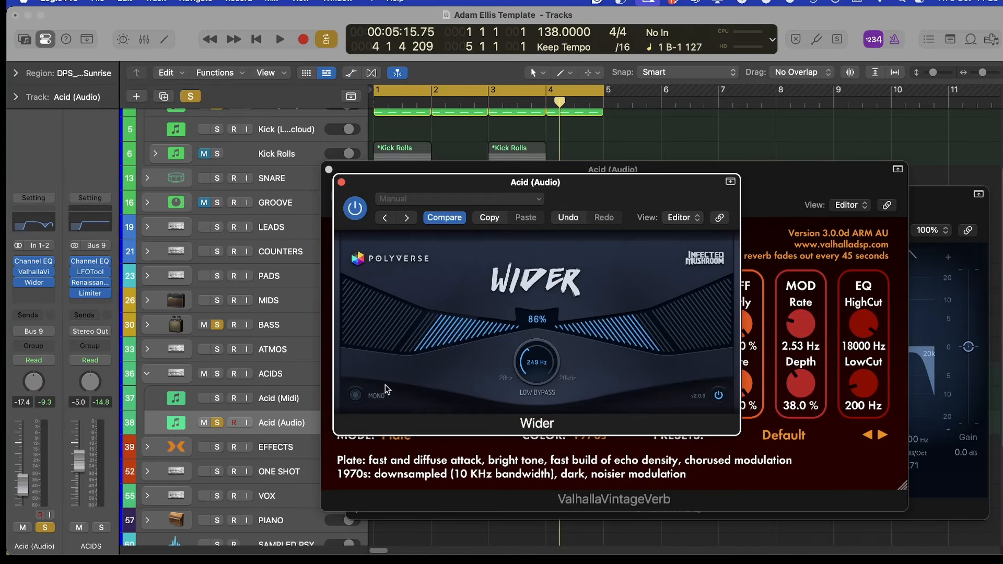
pyautogui.moveTo(537, 328); pyautogui.dragTo(541, 327)
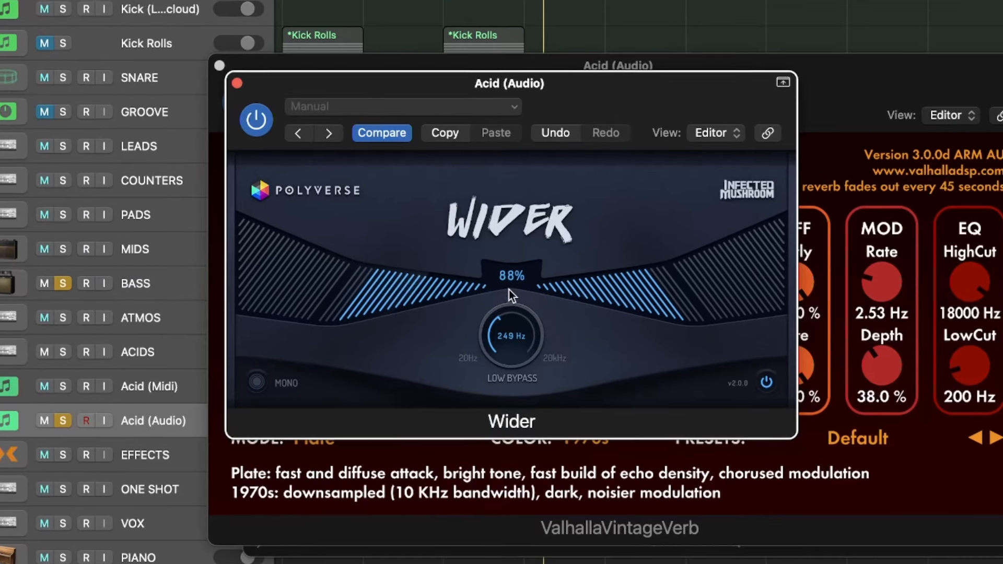
pyautogui.moveTo(508, 292); pyautogui.dragTo(506, 298)
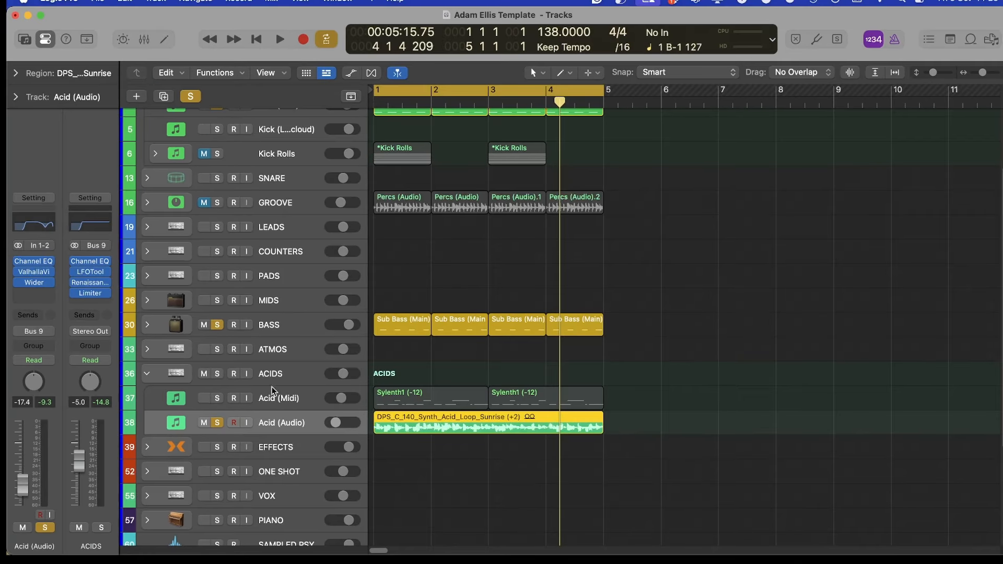
# Check the Wider plug-in on the Acid (Midi) track and close it
pyautogui.click(273, 392)
pyautogui.click(36, 283)
pyautogui.press('super+w')
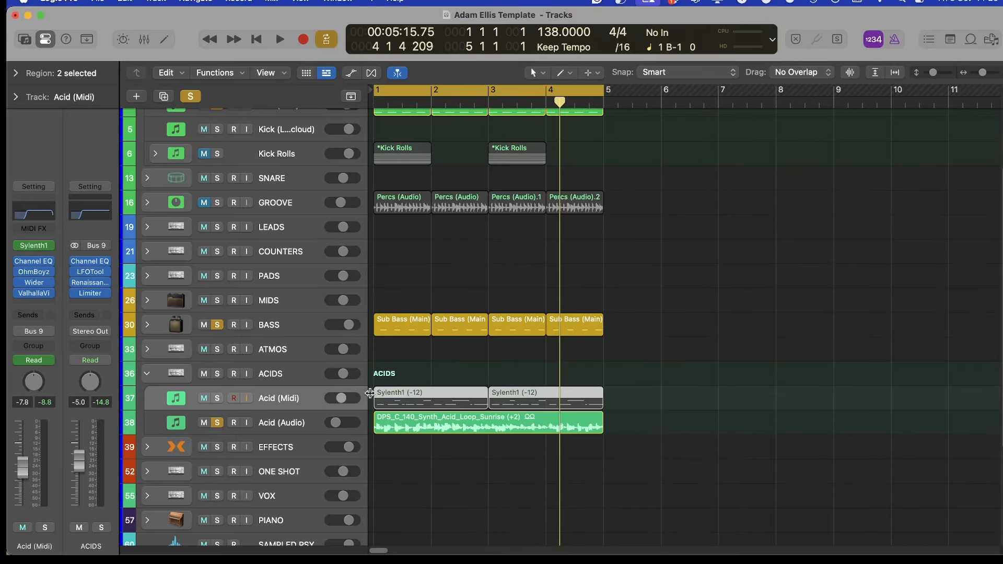
# Play the loop with Acid (Midi) soloed alongside Acid (Audio) and BASS, and mute Acid (Midi) with its volume fully down
pyautogui.press('space')
pyautogui.click(218, 399)
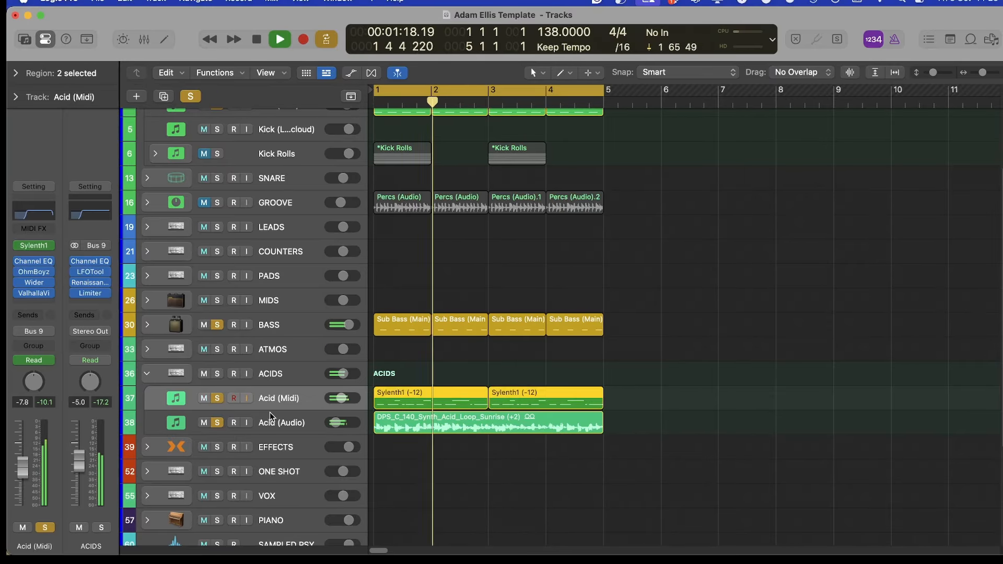
pyautogui.click(23, 528)
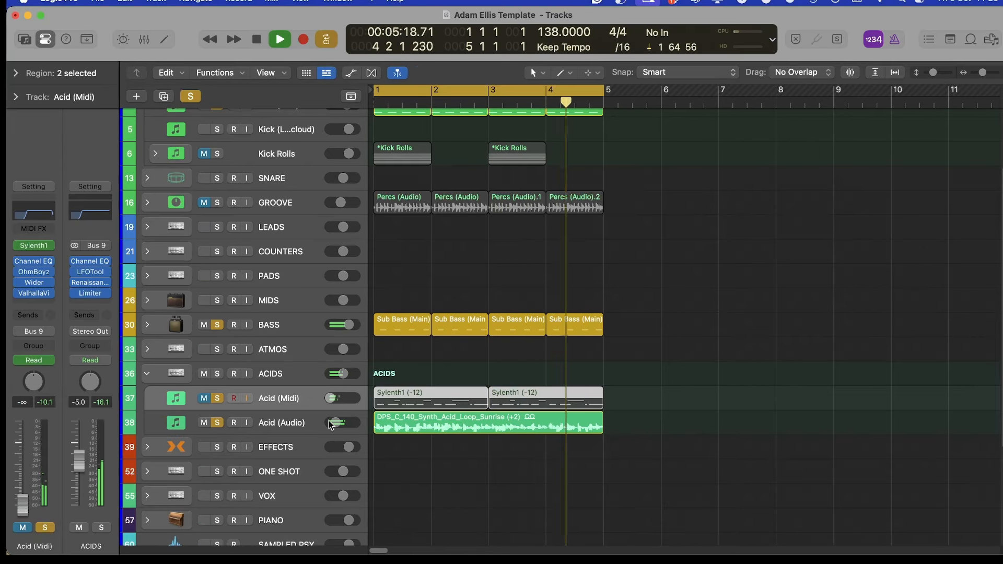
# In Acid (Audio)'s Channel EQ, replace the 4980 Hz cut with a 5.7 dB boost at 9400 Hz and set the high shelf to 7750 Hz, -0.5 dB
pyautogui.press('Down')
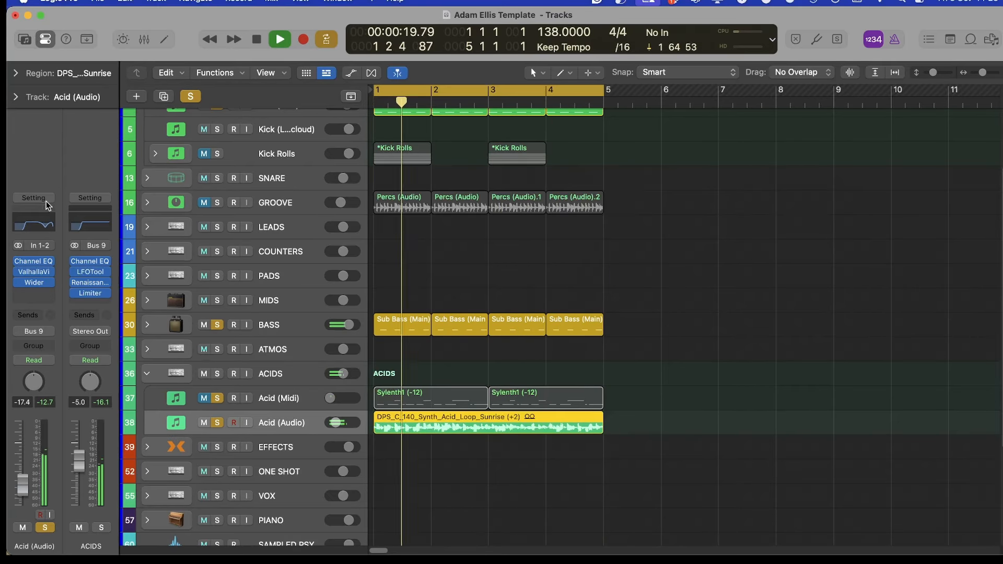
pyautogui.click(40, 220)
pyautogui.moveTo(797, 418); pyautogui.dragTo(798, 385)
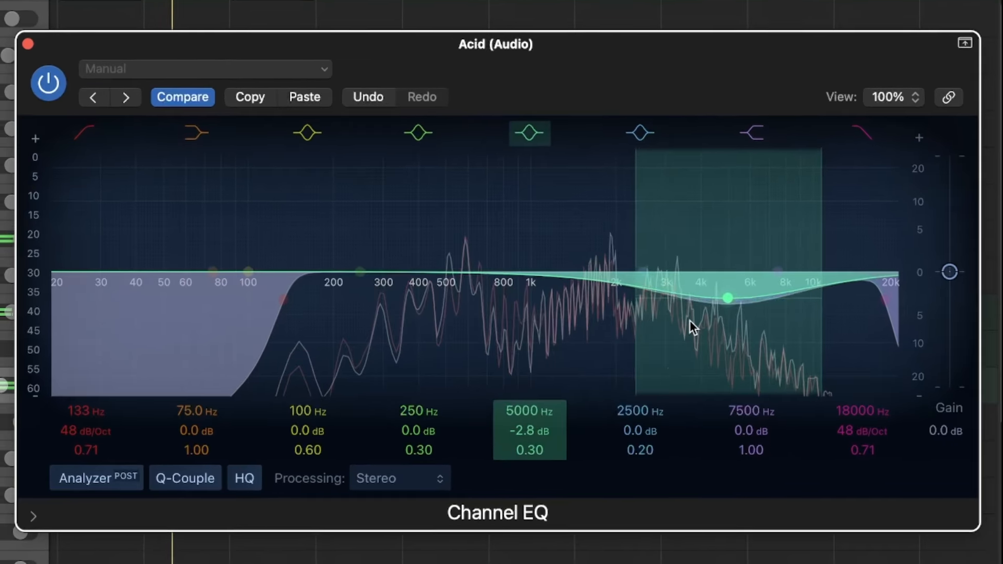
pyautogui.moveTo(690, 325); pyautogui.dragTo(766, 281)
pyautogui.moveTo(775, 251); pyautogui.dragTo(780, 254)
# Bring Acid (Midi) back in at about -10.4 dB and reduce Acid (Audio)'s EQ boost at 9400 Hz to 3.2 dB
pyautogui.click(113, 368)
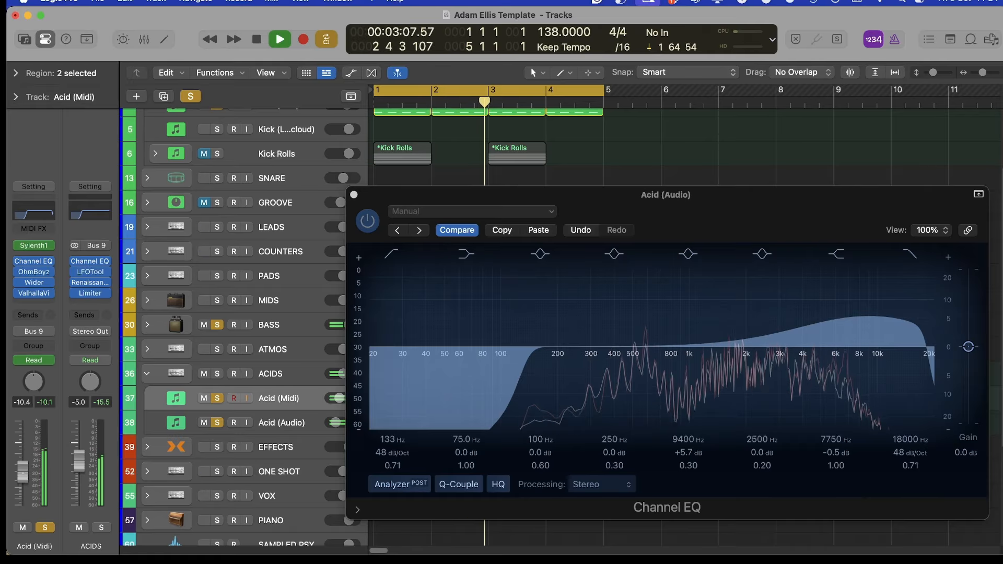
pyautogui.moveTo(829, 298); pyautogui.dragTo(825, 312)
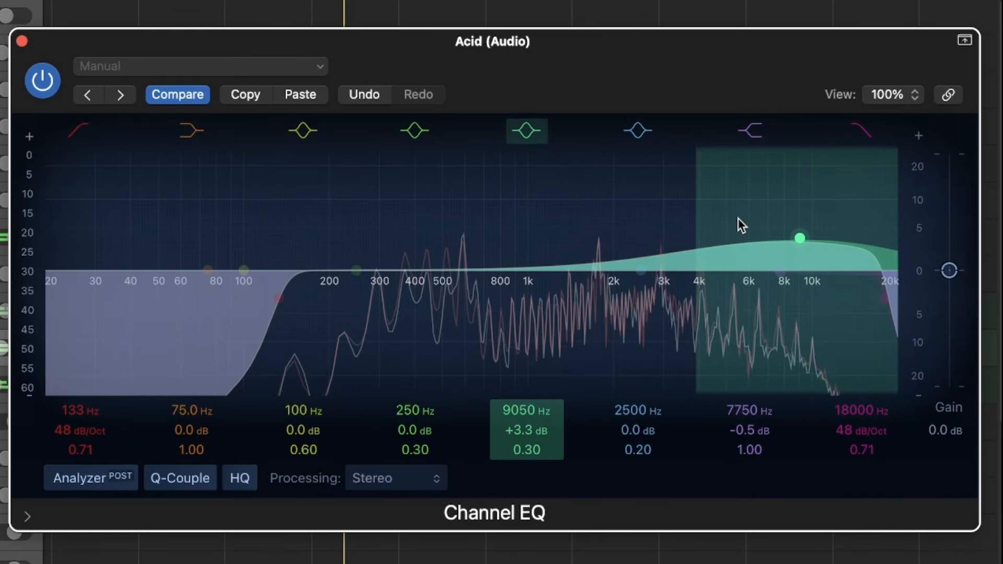
pyautogui.moveTo(738, 218); pyautogui.dragTo(744, 225)
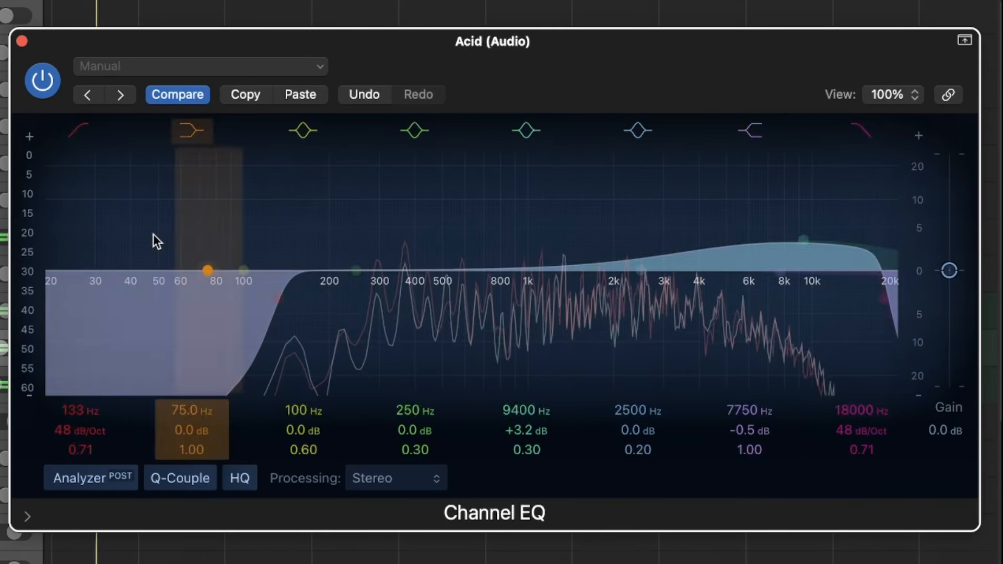
# Link the Channel EQ window to the selected track, compare the Acid (Midi) and Acid (Audio) curves, and stop playback
pyautogui.click(948, 95)
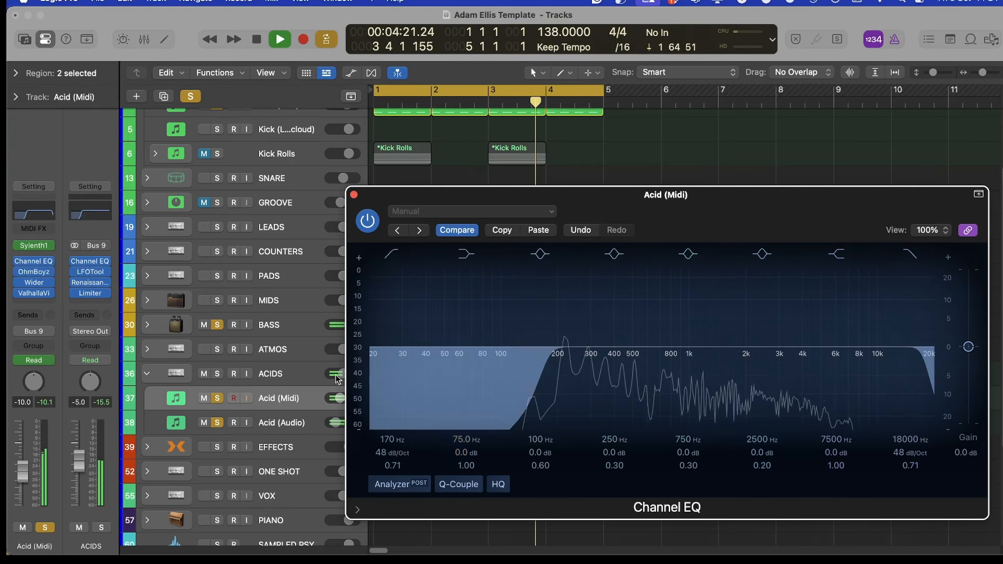
pyautogui.click(282, 422)
pyautogui.click(282, 404)
pyautogui.press('space')
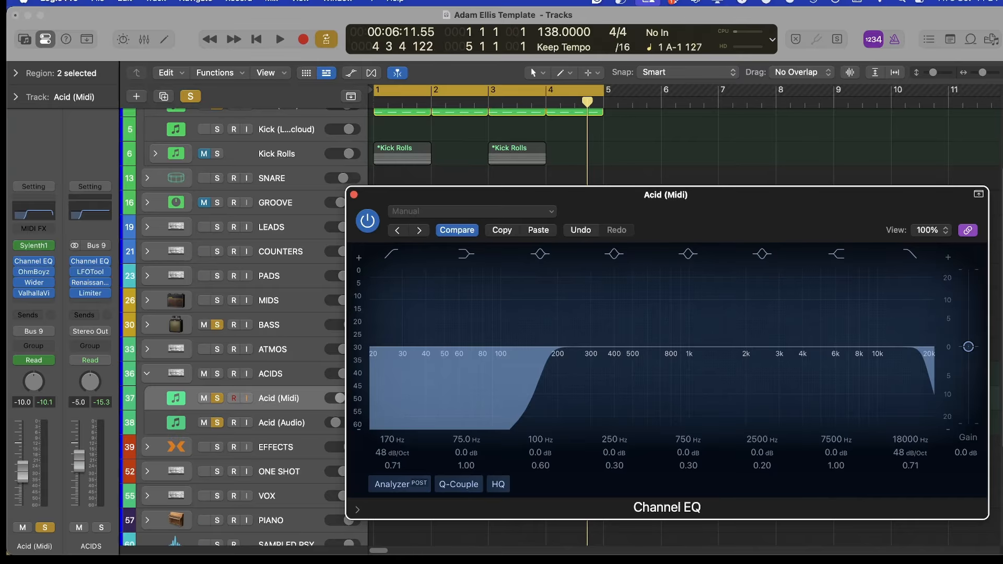
# Move Acid (Audio)'s 3 dB high EQ boost to 12200 Hz and compare the curve with the earlier settings
pyautogui.click(283, 423)
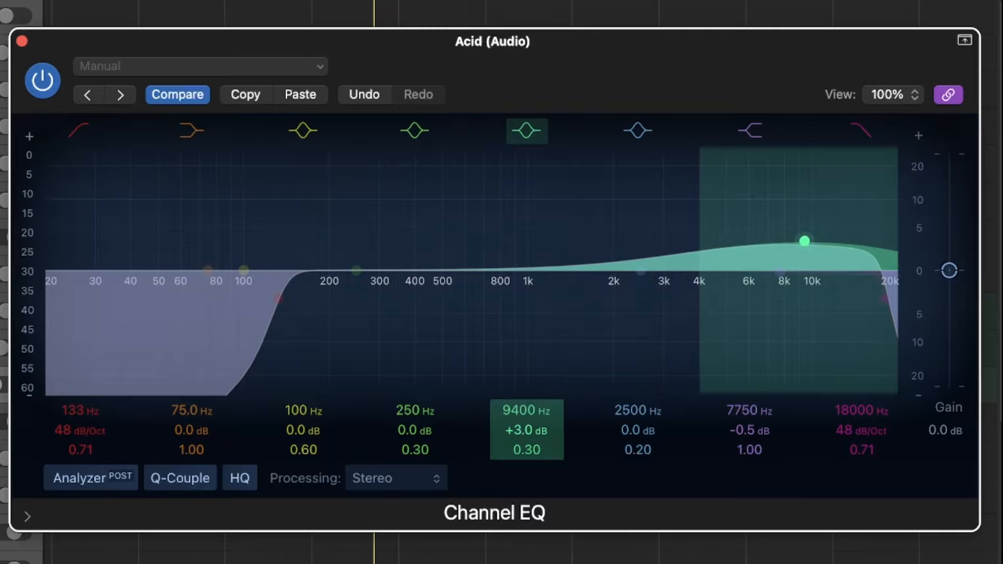
pyautogui.moveTo(511, 405); pyautogui.dragTo(511, 403)
pyautogui.click(174, 96)
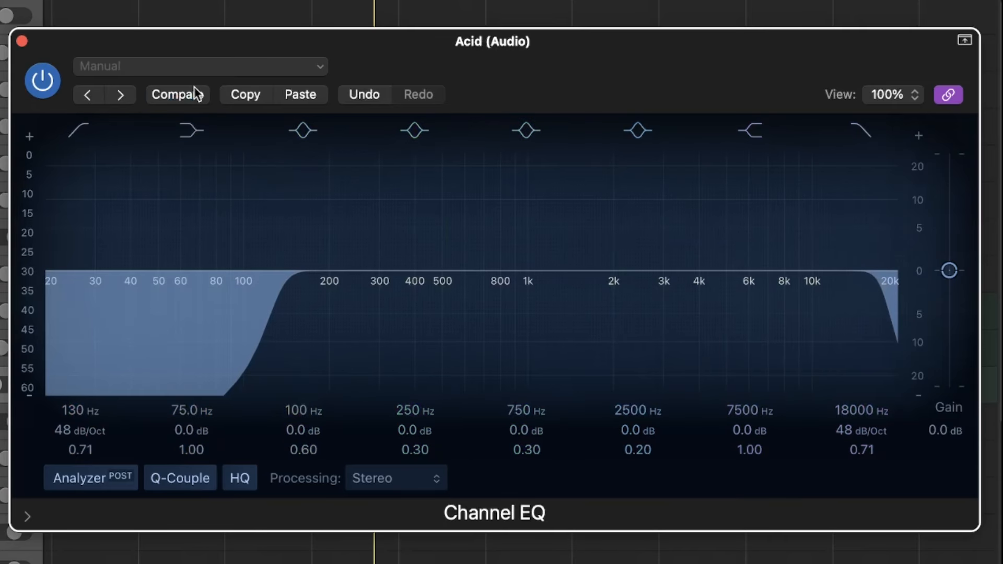
pyautogui.click(171, 93)
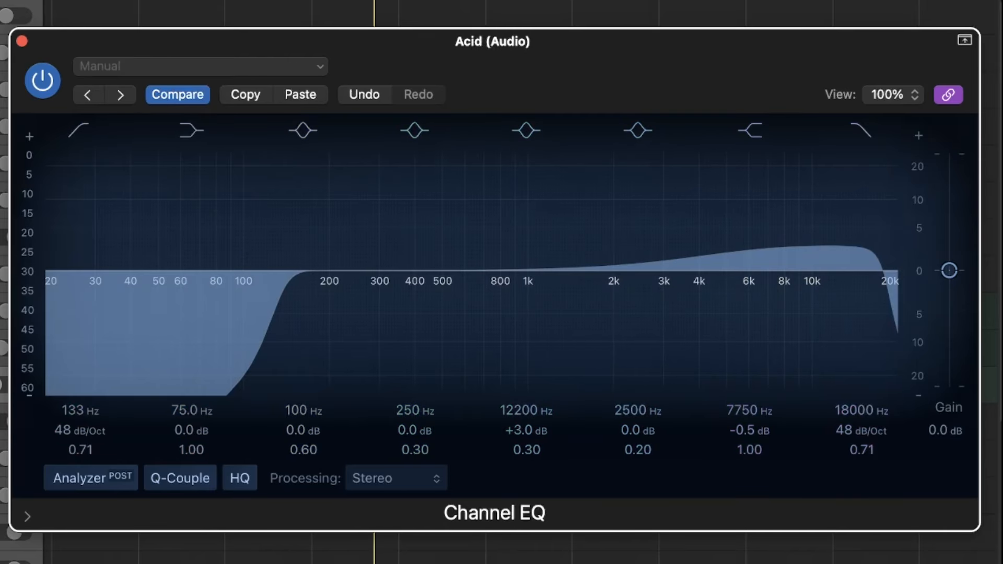
# Copy the Channel EQ settings from Acid (Audio) and paste them into Acid (Midi)'s Channel EQ
pyautogui.click(992, 348)
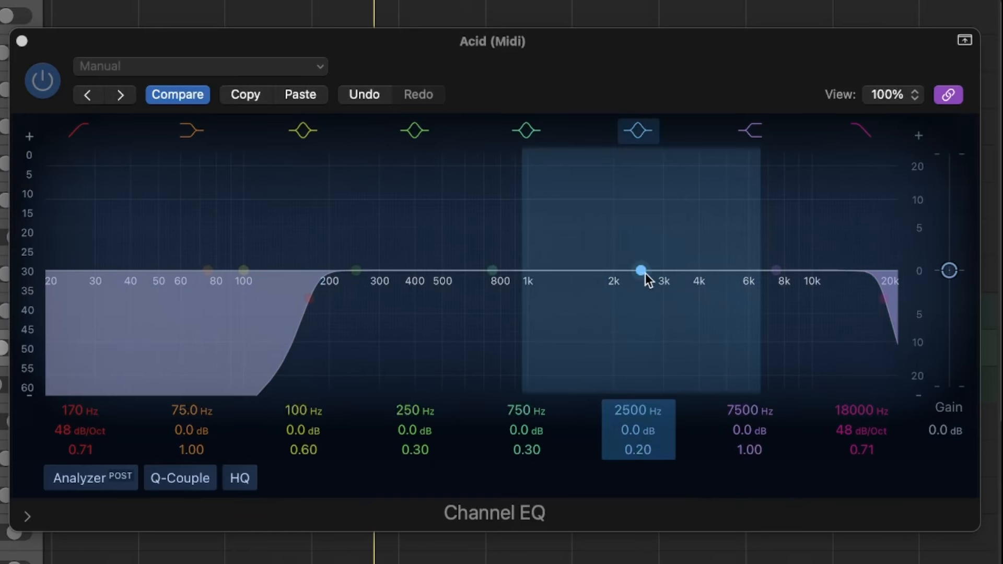
pyautogui.press('Down')
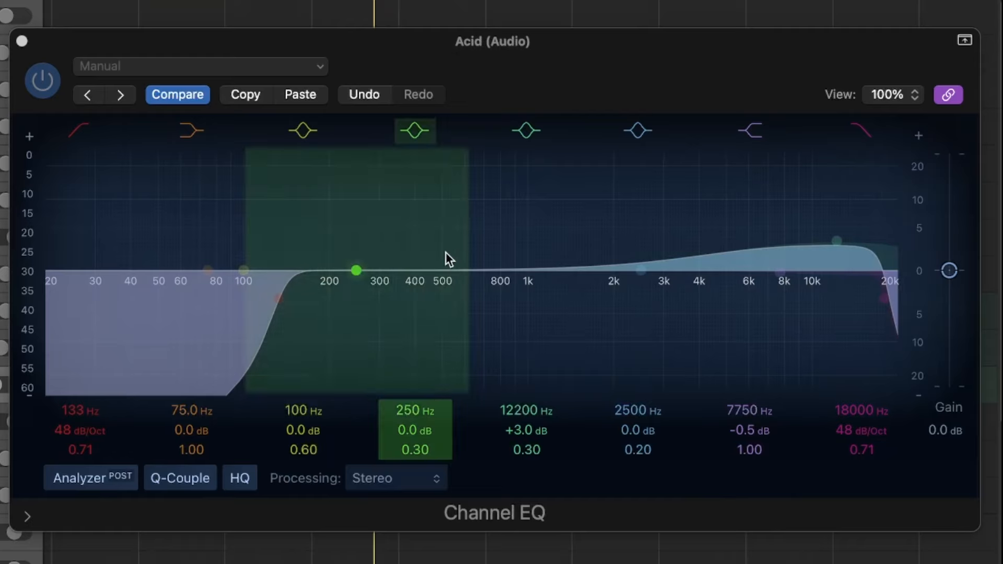
pyautogui.click(238, 96)
pyautogui.press('Up')
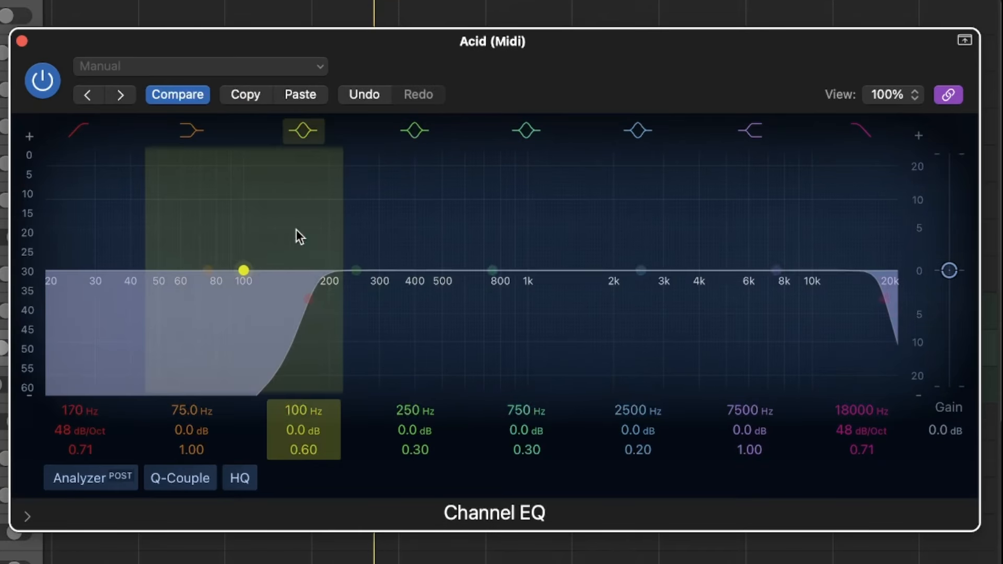
pyautogui.click(300, 95)
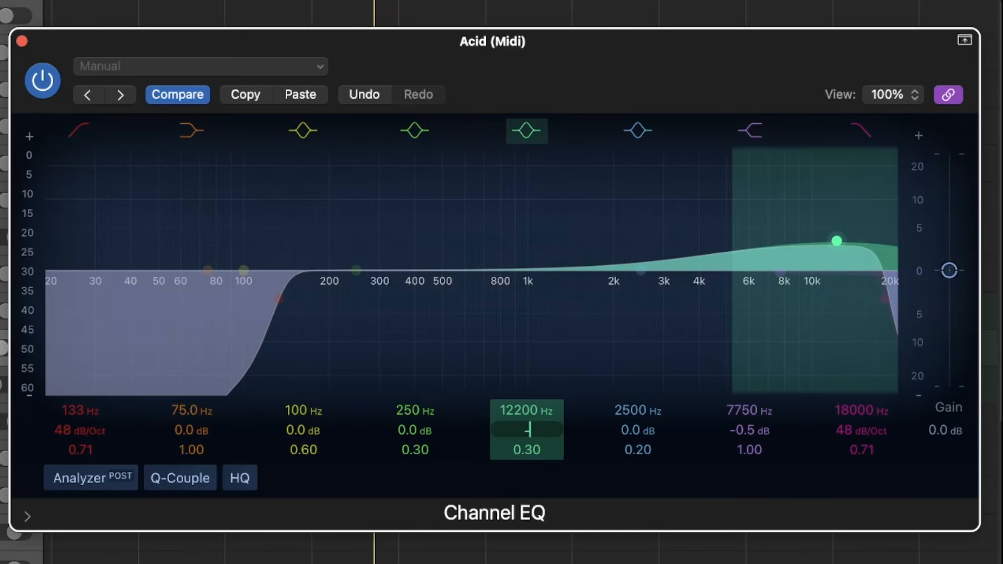
# Set the 12200 Hz band in Acid (Midi)'s Channel EQ to a 3 dB cut and play the loop
pyautogui.moveTo(528, 429); pyautogui.dragTo(528, 444)
pyautogui.press('space')
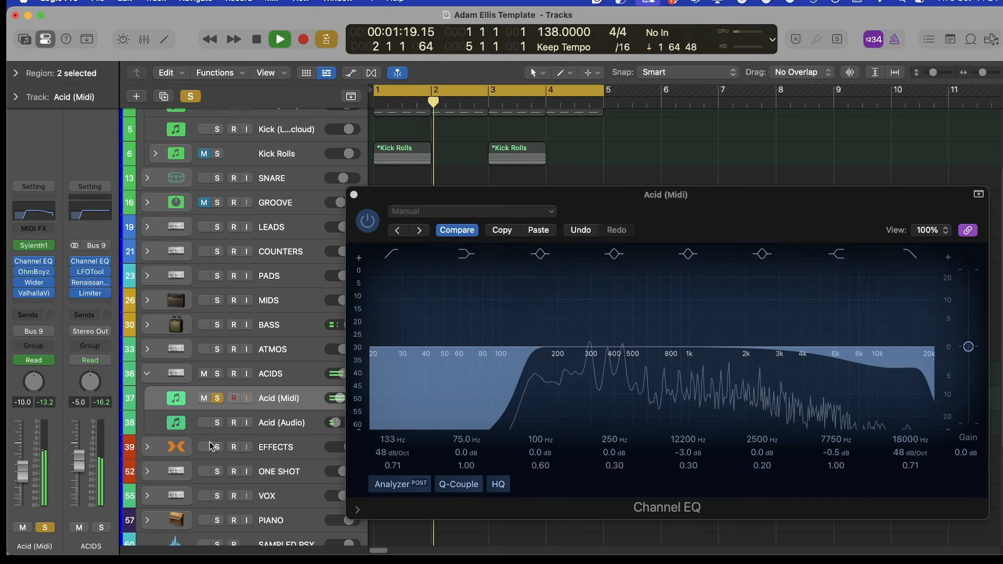
# Solo Acid (Audio) instead of Acid (Midi), compare both Channel EQ curves, and disable the 18000 Hz high cut on Acid (Midi)
pyautogui.click(217, 423)
pyautogui.press('space')
pyautogui.press('Down')
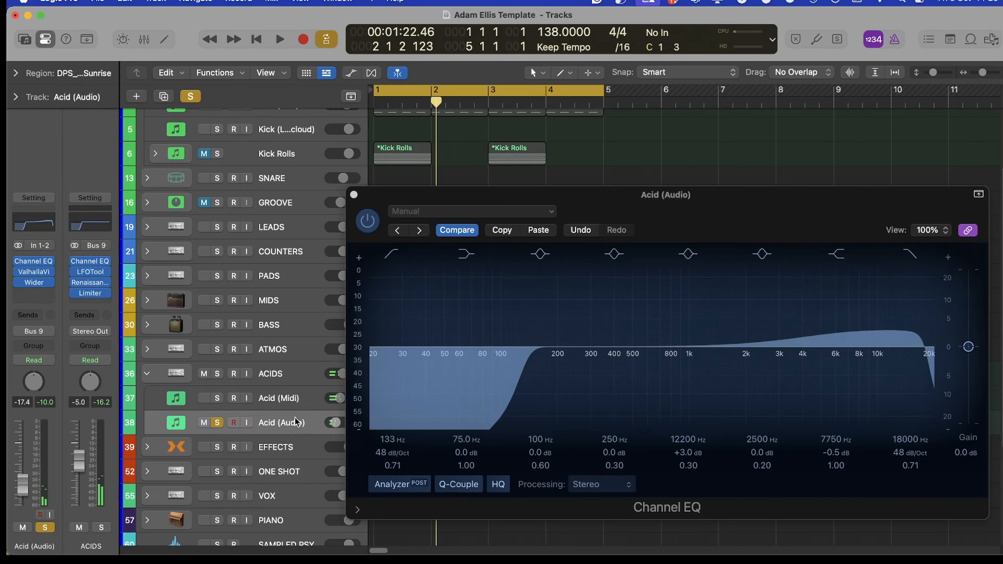
pyautogui.press('Up')
pyautogui.press('Down')
pyautogui.press('Up')
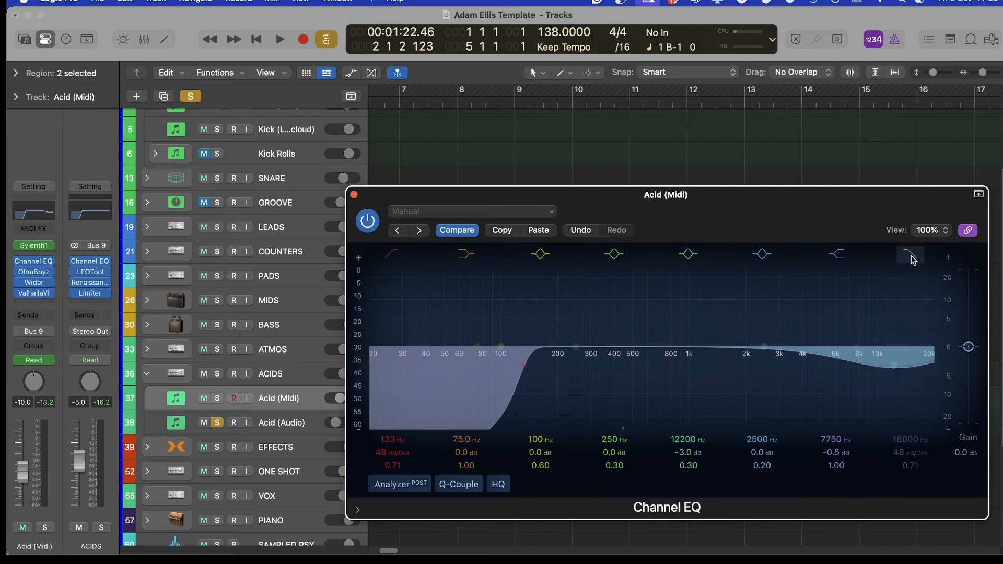
# Play the loop, check Acid (Audio)'s Channel EQ, and solo Acid (Midi) alongside Acid (Audio) with the Acid (Midi) track selected
pyautogui.press('space')
pyautogui.press('Down')
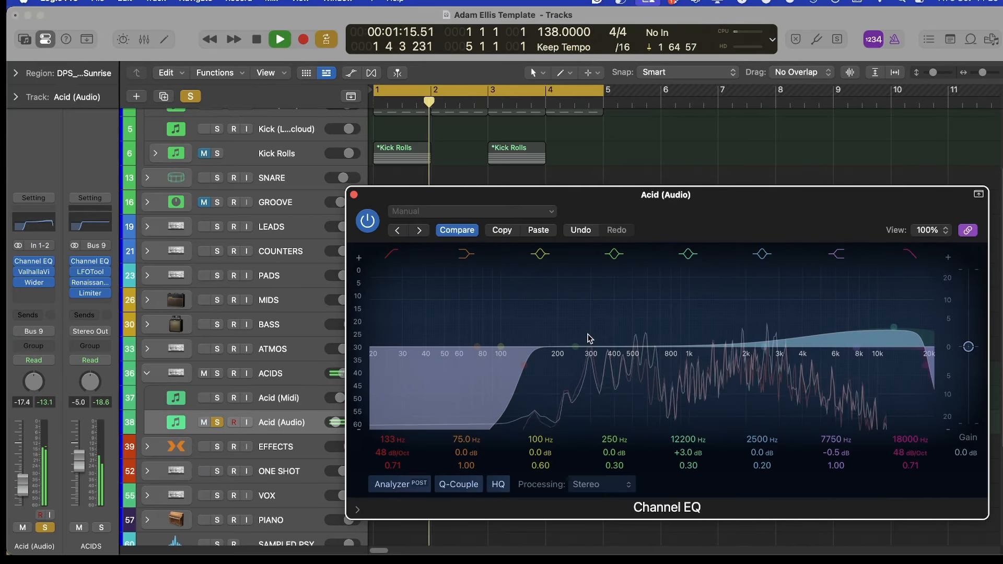
pyautogui.click(217, 398)
pyautogui.click(278, 398)
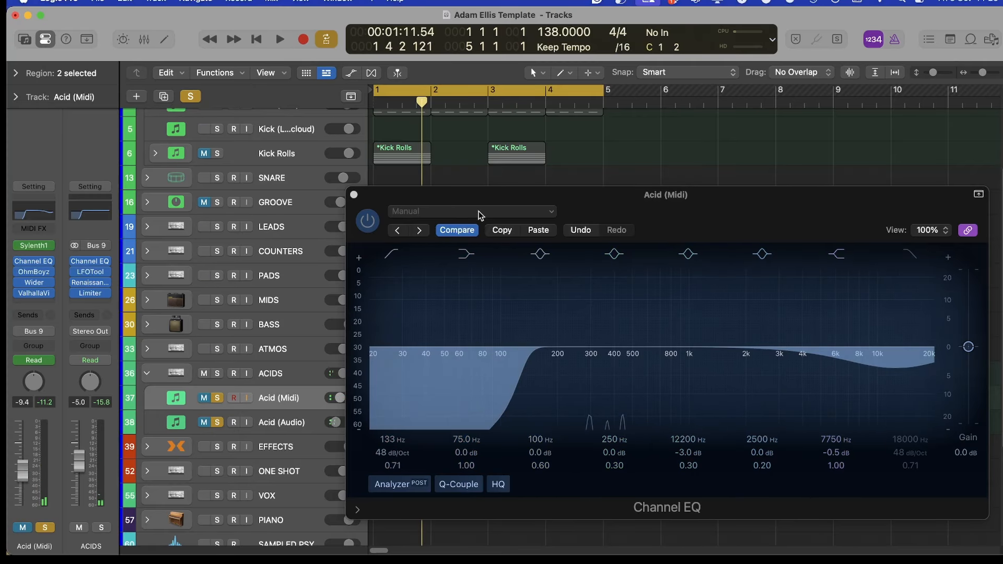
# Compare Acid (Midi)'s edited Channel EQ with its original settings and with Acid (Audio)'s curve while playback is stopped
pyautogui.click(452, 231)
pyautogui.click(453, 231)
pyautogui.click(453, 231)
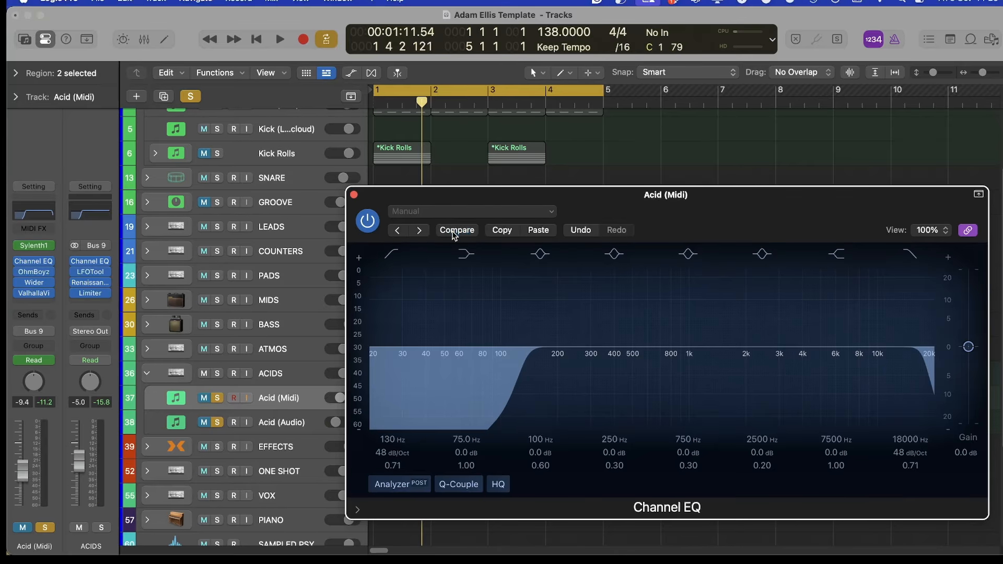
pyautogui.click(453, 231)
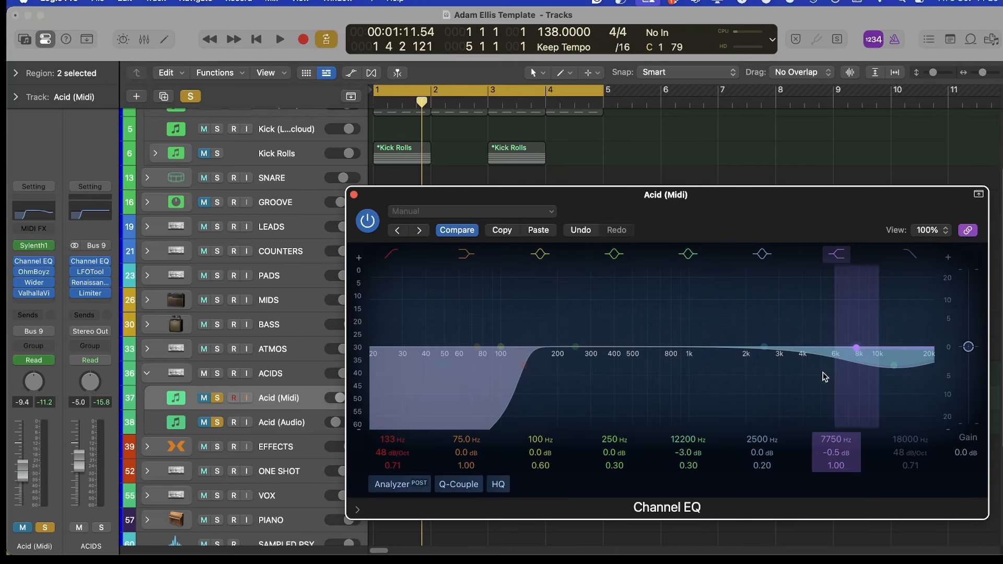
pyautogui.press('Down')
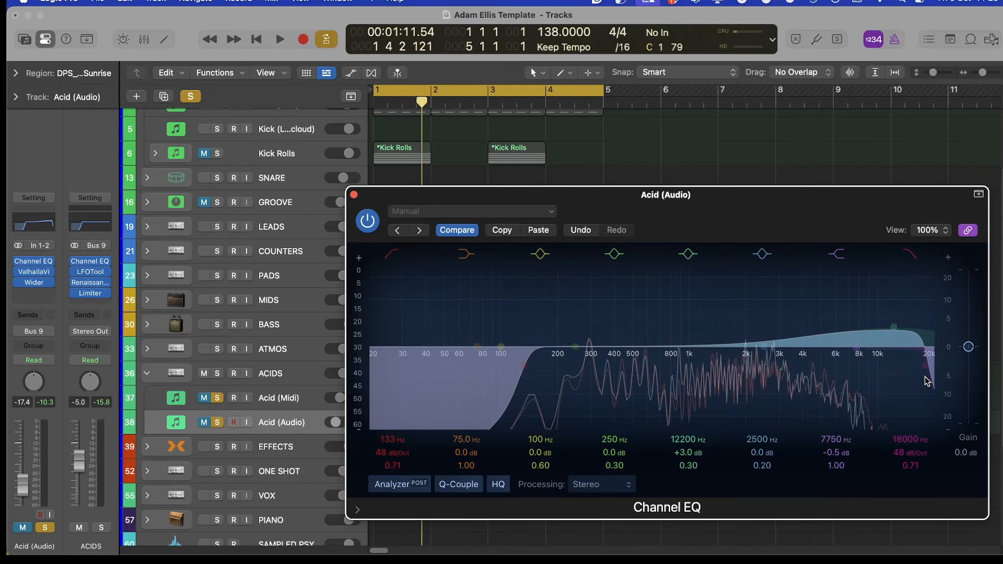
pyautogui.press('Up')
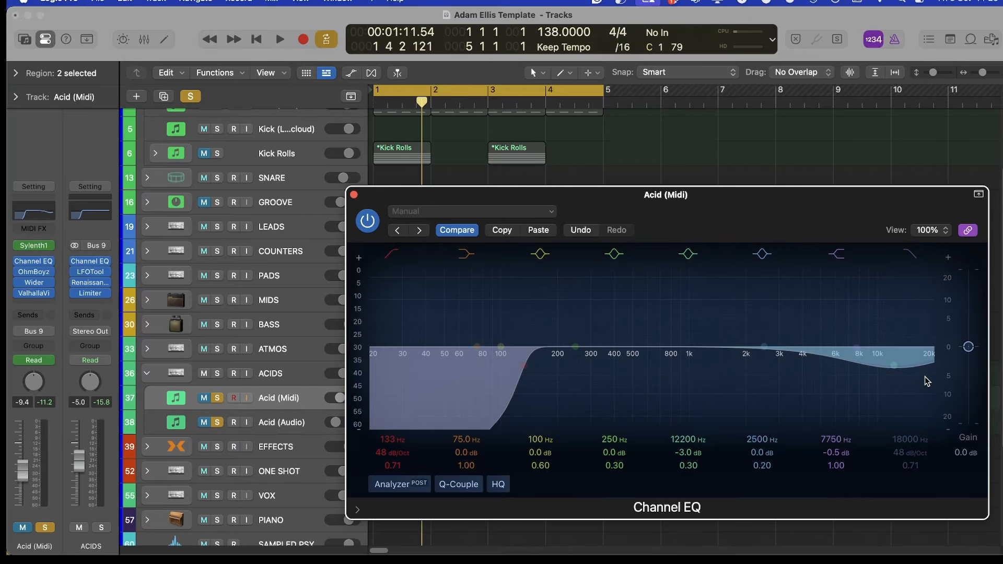
# Unmute the acid tracks and compare Acid (Midi)'s edited and original EQ settings during playback
pyautogui.click(207, 396)
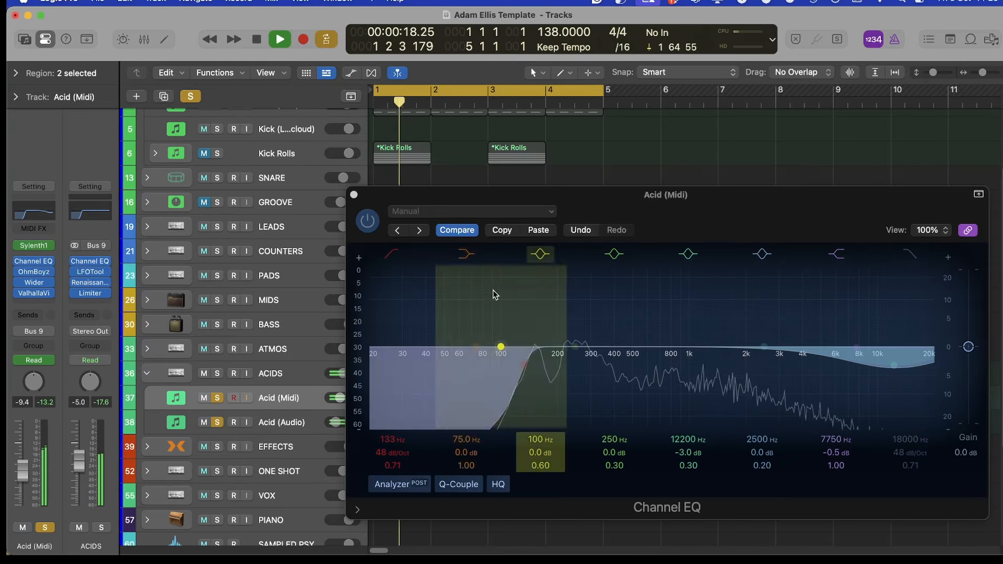
pyautogui.click(464, 240)
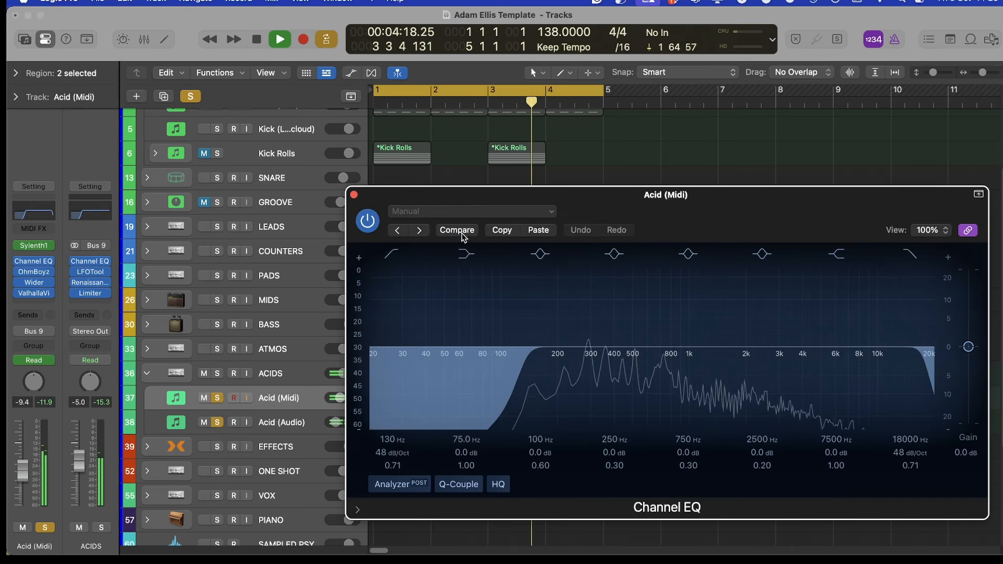
pyautogui.click(465, 240)
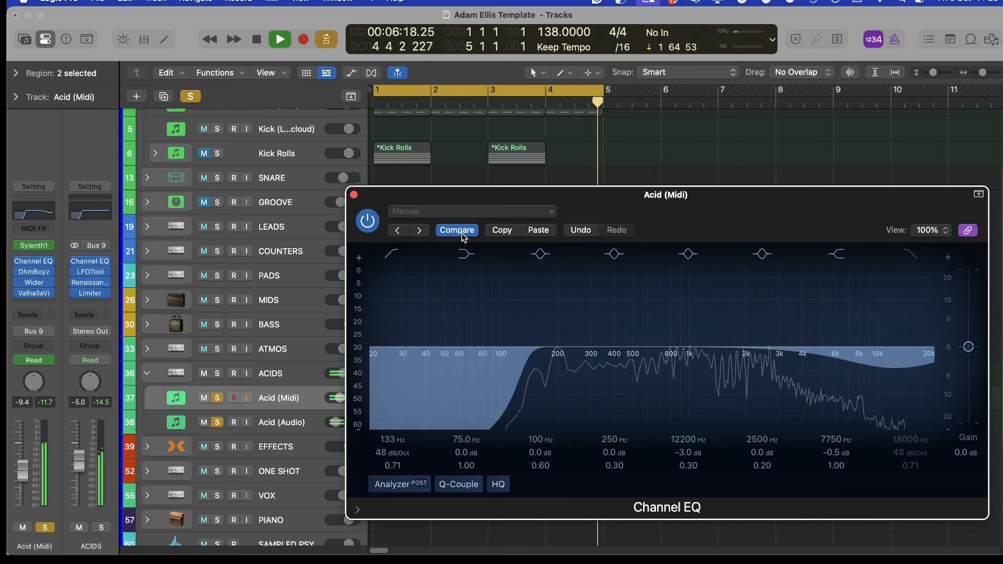
# Deepen the 12200 Hz cut in Acid (Midi)'s Channel EQ to -6.4 dB at 10800 Hz with a Q of 0.24
pyautogui.moveTo(892, 364); pyautogui.dragTo(862, 385)
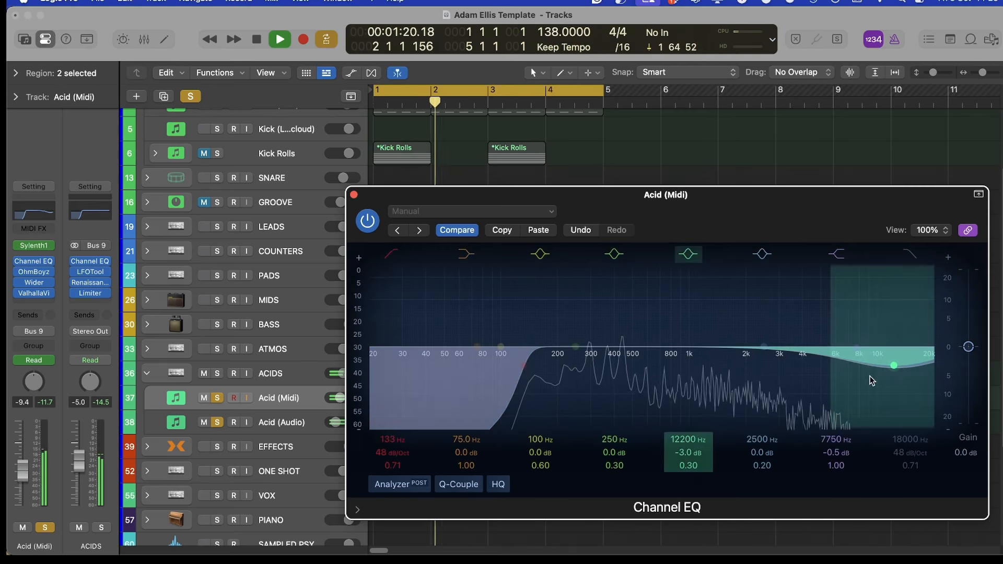
pyautogui.scroll(3, 801, 336)
pyautogui.scroll(-5, 801, 337)
pyautogui.scroll(4, 800, 337)
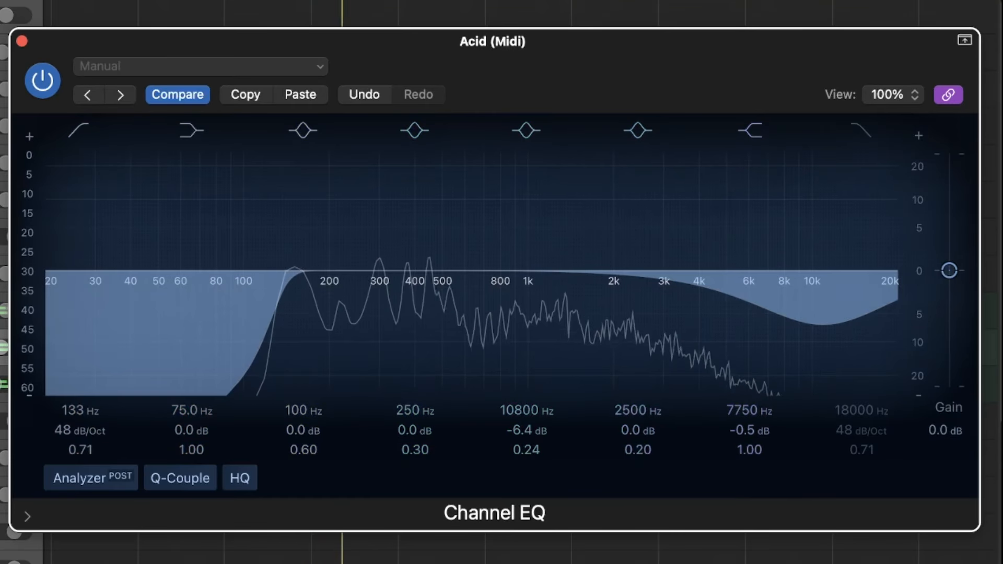
# Compare the EQ with its original settings and ease the 10800 Hz cut on Acid (Midi) to -1.6 dB at 11200 Hz
pyautogui.click(198, 95)
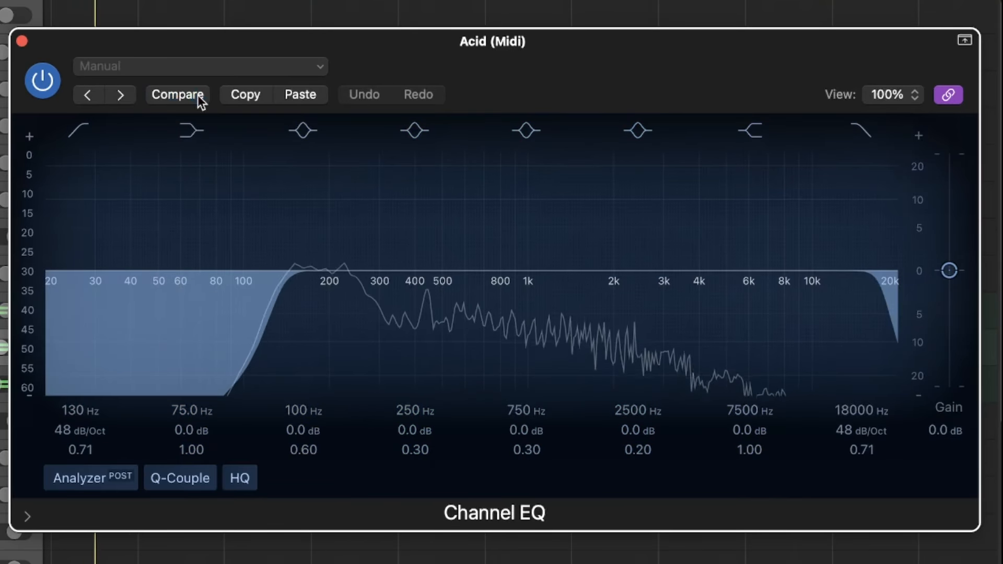
pyautogui.click(198, 95)
pyautogui.click(197, 96)
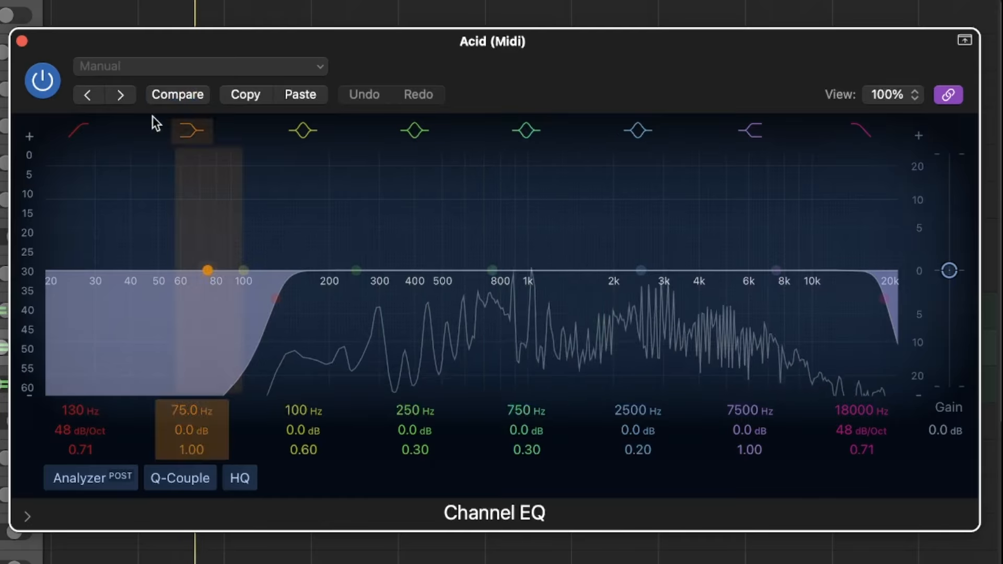
pyautogui.click(163, 100)
pyautogui.moveTo(775, 318); pyautogui.dragTo(784, 310)
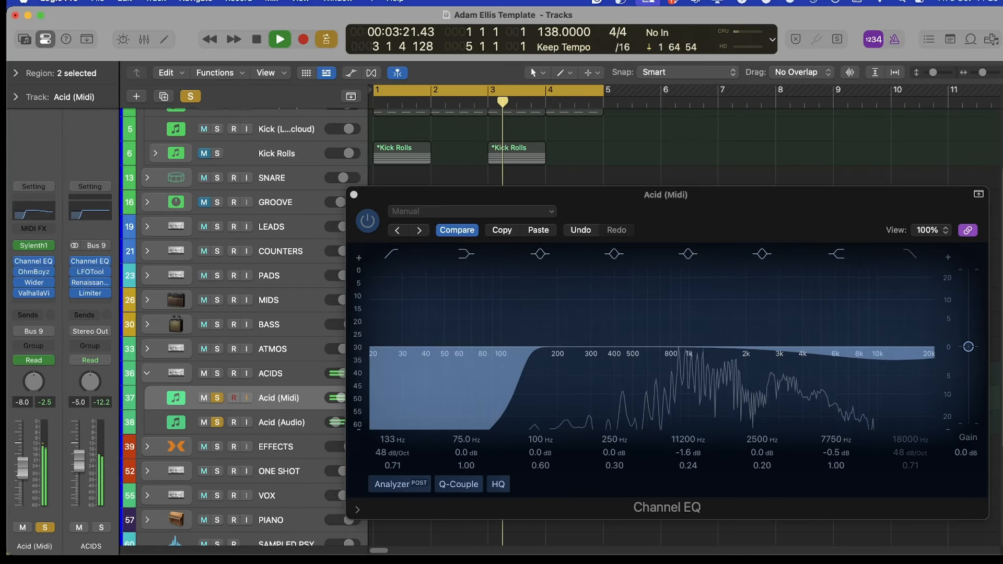
pyautogui.click(463, 231)
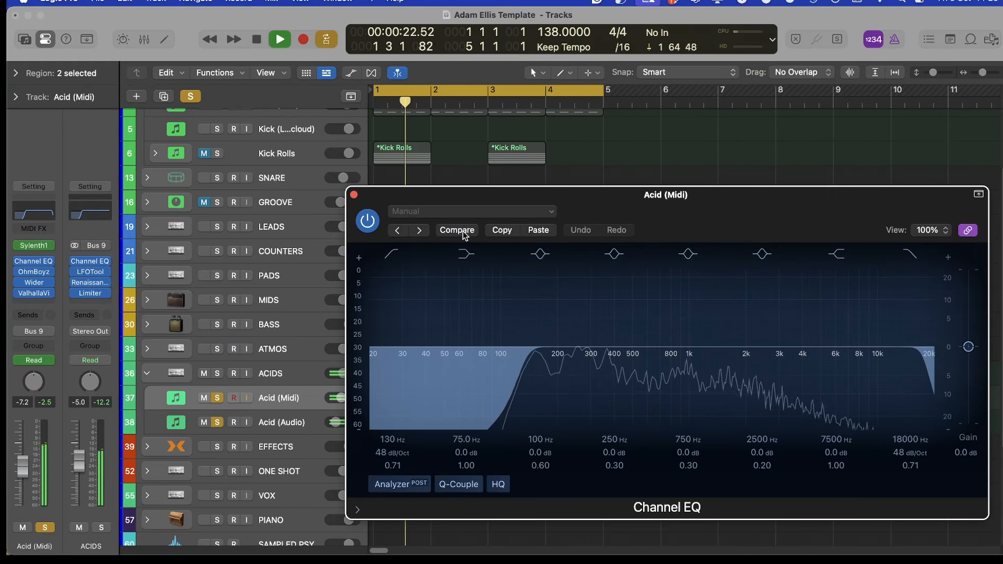
pyautogui.click(463, 231)
# Sweep Acid (Midi)'s high shelf as a strong cut, compare with Acid (Audio), and set the shelf to -2.3 dB at 4720 Hz
pyautogui.moveTo(858, 366); pyautogui.dragTo(799, 422)
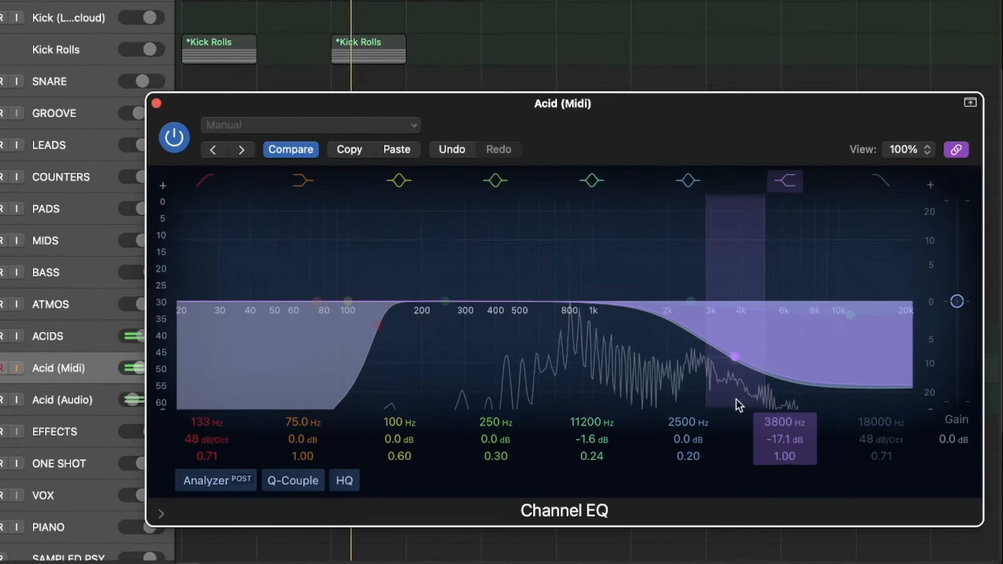
pyautogui.moveTo(738, 400); pyautogui.dragTo(758, 308)
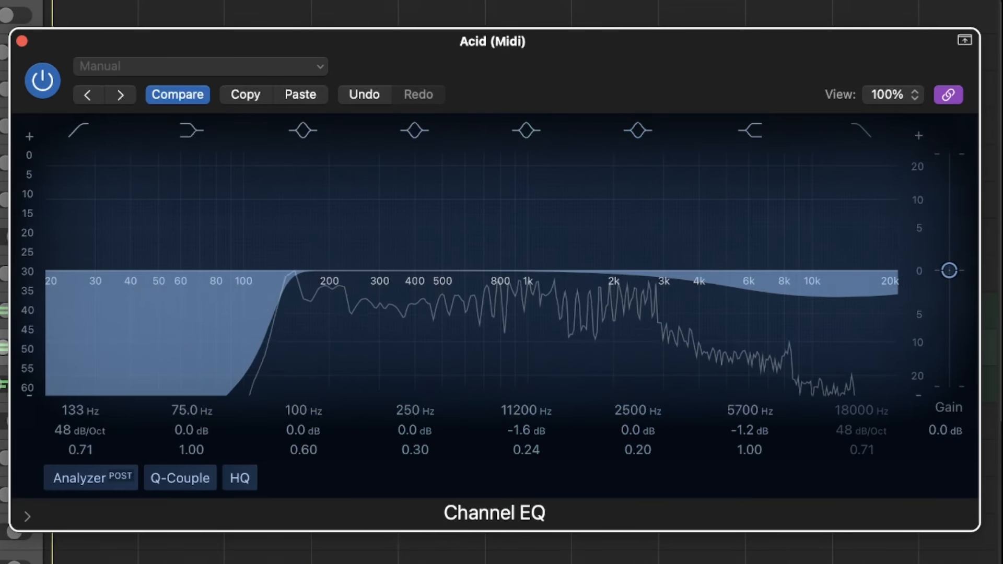
pyautogui.press('Down')
pyautogui.press('Up')
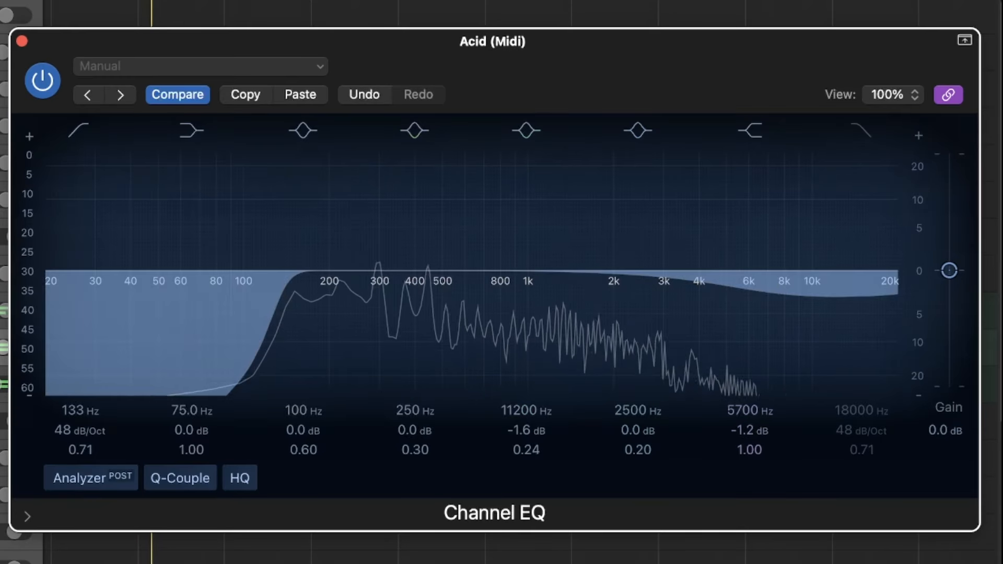
pyautogui.moveTo(755, 297)
pyautogui.mouseDown()
pyautogui.moveTo(747, 304)
pyautogui.moveTo(760, 301)
pyautogui.mouseUp()
# Audition Acid (Midi) with its Channel EQ bypassed and active, leave it bypassed, and close the EQ window
pyautogui.click(54, 86)
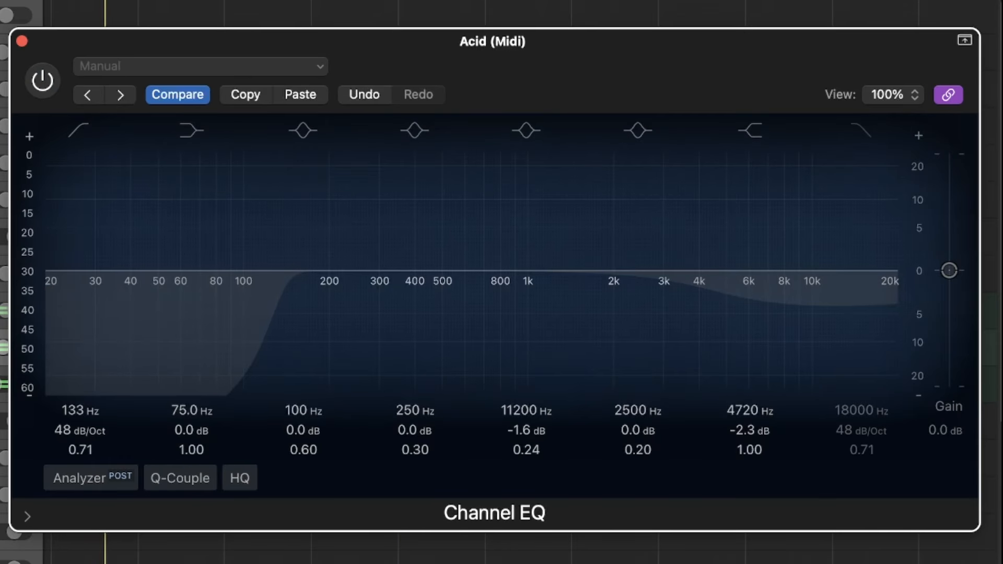
pyautogui.click(42, 81)
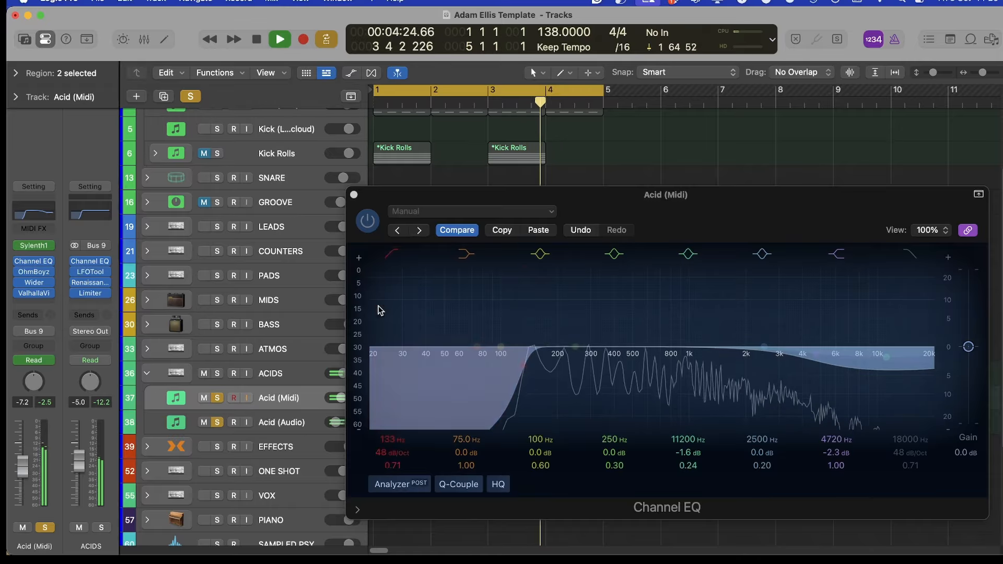
pyautogui.click(368, 222)
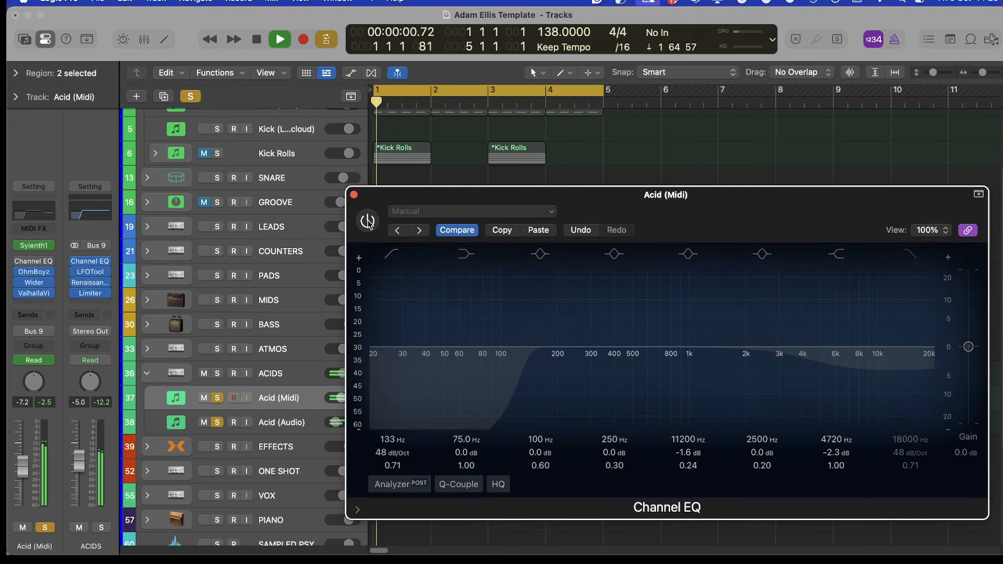
pyautogui.click(354, 195)
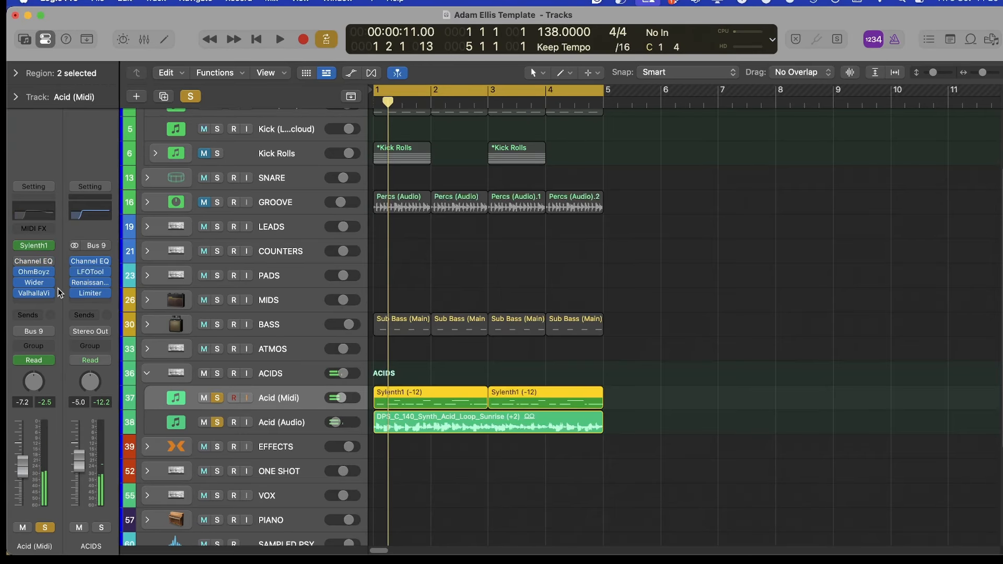
# Reopen and reactivate Acid (Midi)'s Channel EQ, reset its high shelf to 0 dB at 7500 Hz, and view Acid (Audio)'s curve
pyautogui.click(30, 264)
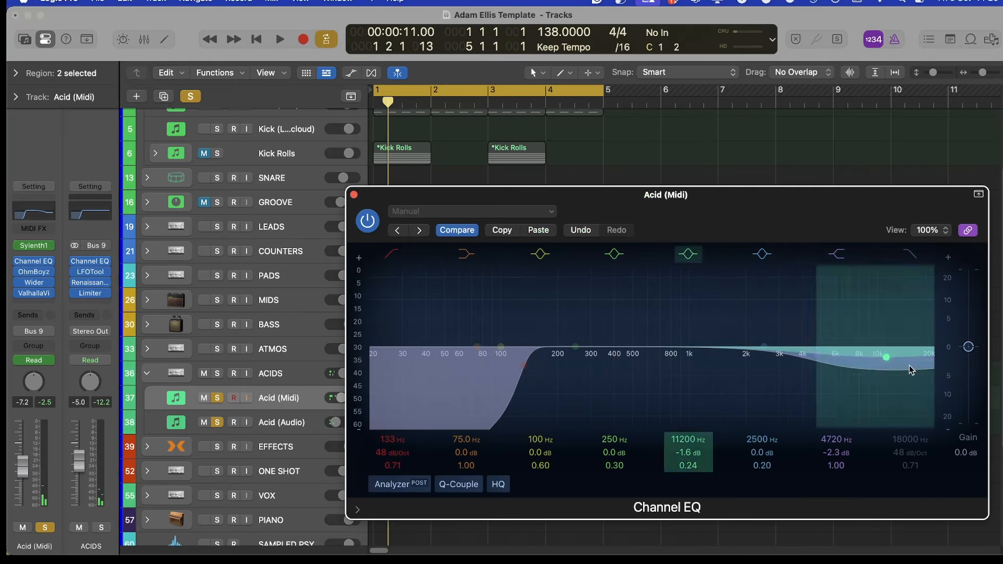
pyautogui.moveTo(826, 365); pyautogui.dragTo(852, 367)
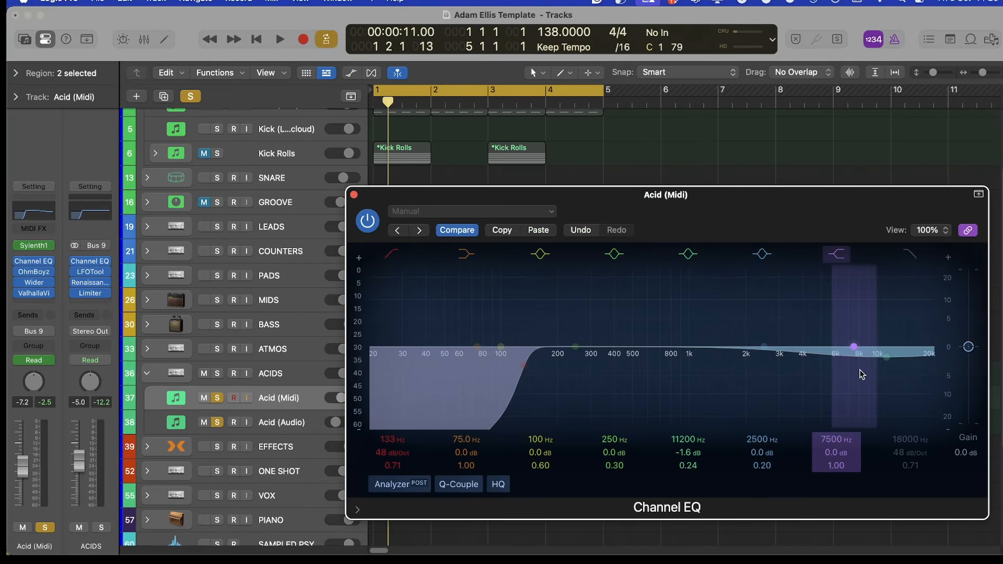
pyautogui.rightClick(60, 369)
pyautogui.click(267, 382)
pyautogui.click(245, 428)
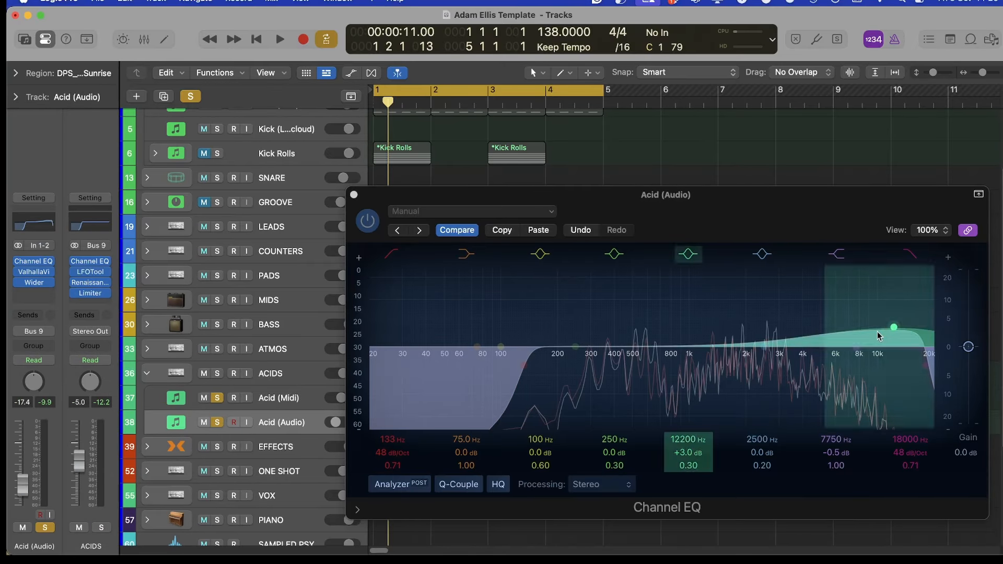
# Play the loop, turn off the solo on Acid (Audio), and select the Acid (Midi) track
pyautogui.press('space')
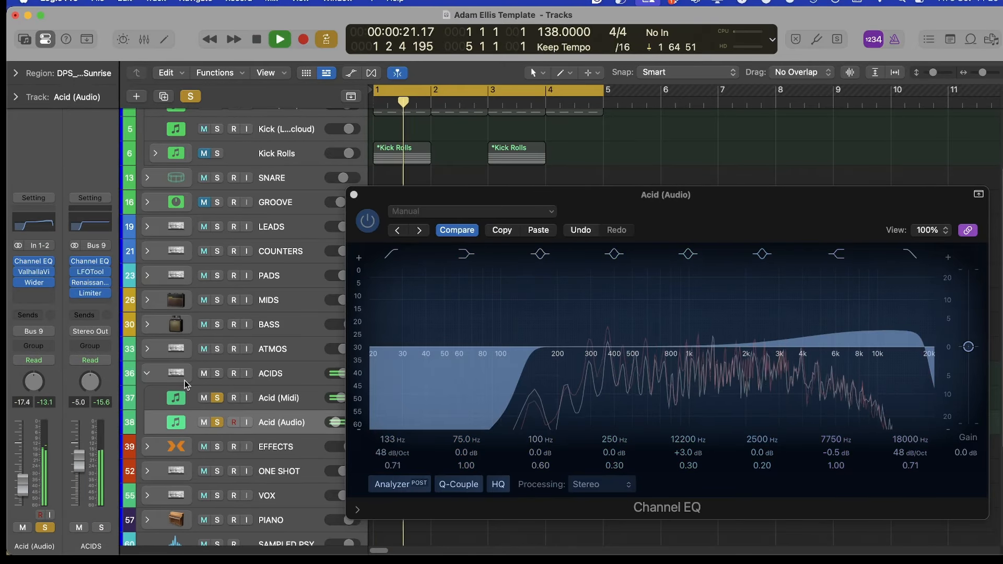
pyautogui.click(222, 426)
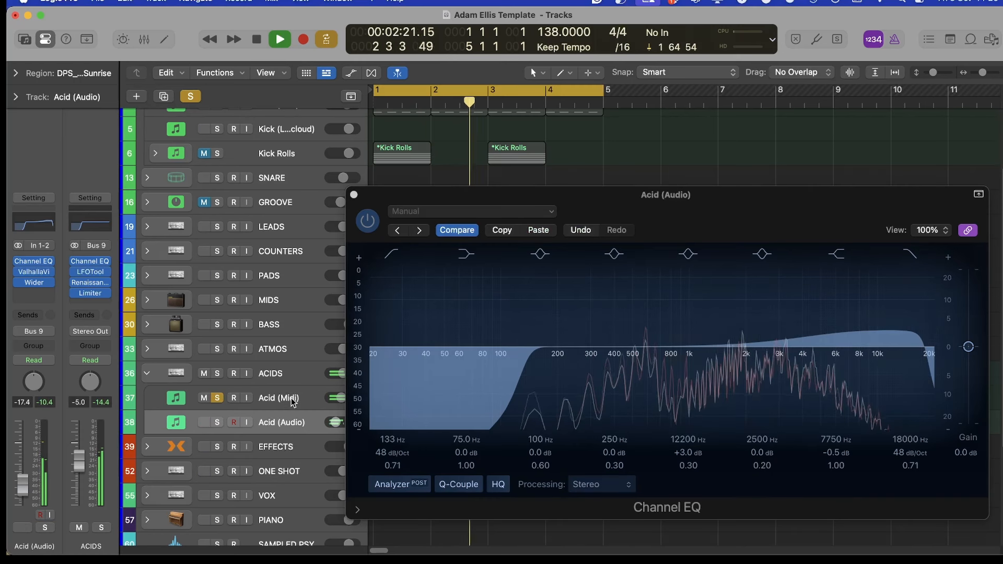
pyautogui.click(272, 398)
# Try a cut with Acid (Midi)'s 250 Hz band at 290 Hz and 5700 Hz, down to -11.5 dB, and restore the original settings
pyautogui.moveTo(607, 364); pyautogui.dragTo(674, 389)
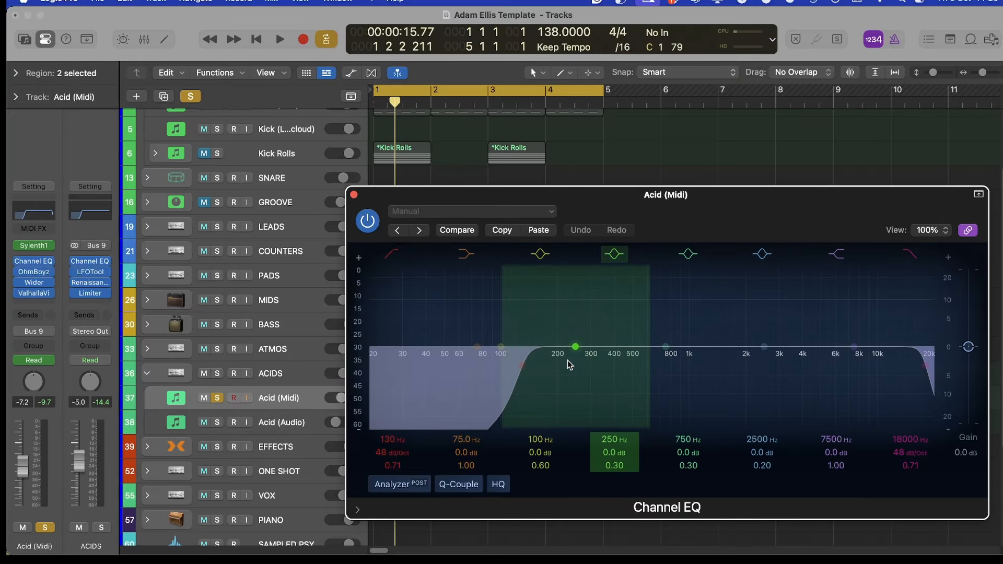
pyautogui.moveTo(579, 359); pyautogui.dragTo(604, 386)
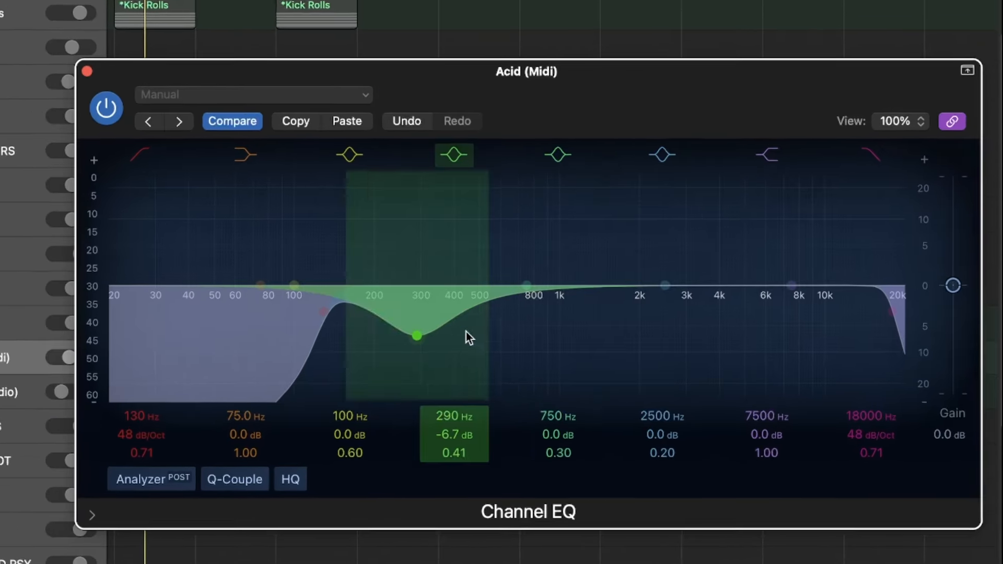
pyautogui.moveTo(401, 331); pyautogui.dragTo(750, 350)
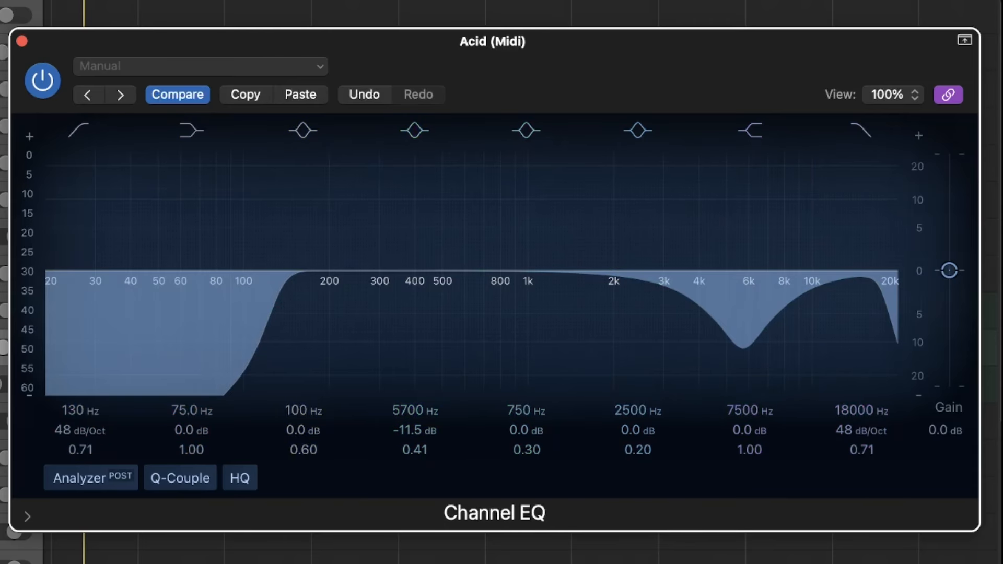
pyautogui.click(172, 94)
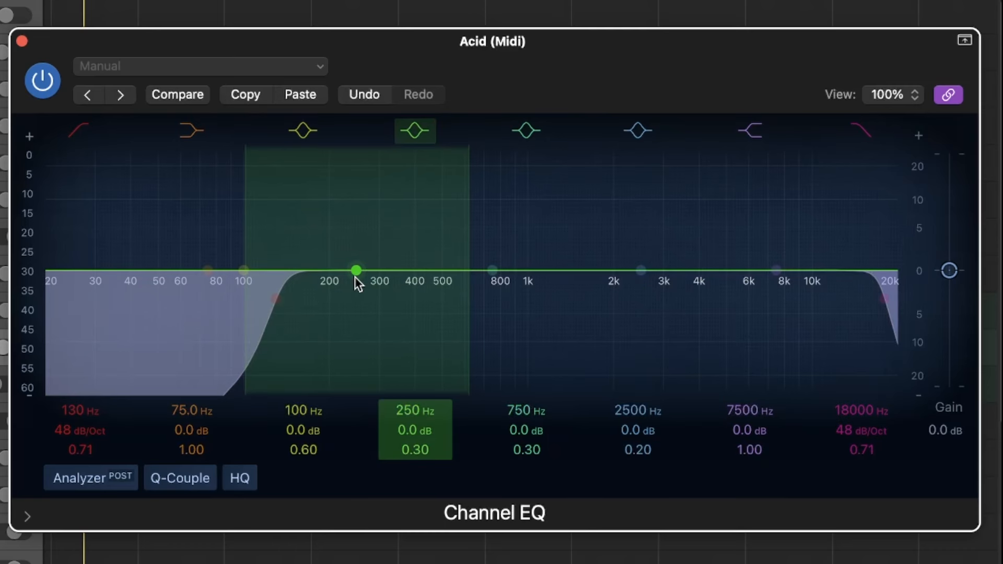
# Check Acid (Audio)'s EQ curve and set Acid (Midi)'s 250 Hz band to a 6.1 dB cut at 300 Hz
pyautogui.press('Down')
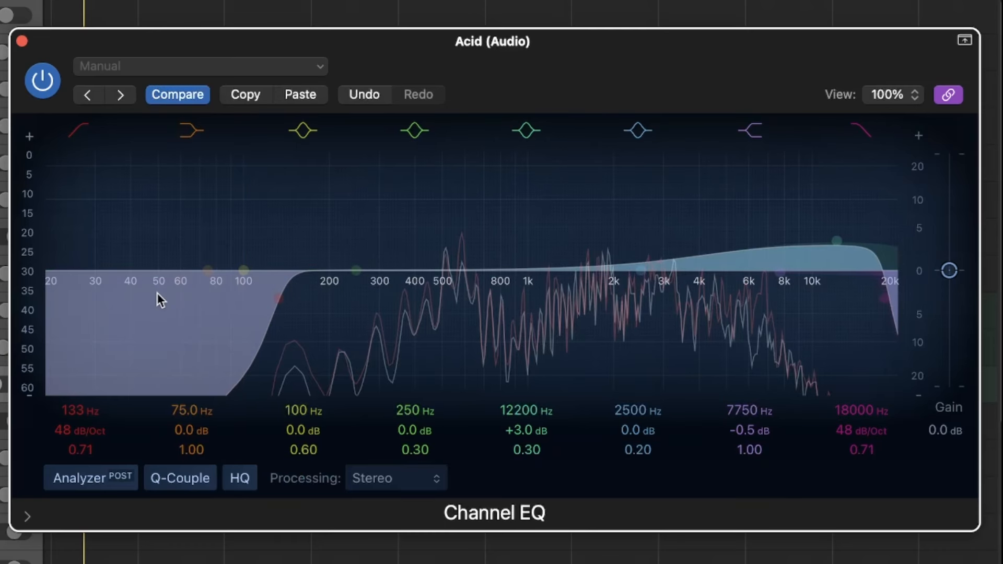
pyautogui.press('Up')
pyautogui.moveTo(353, 286); pyautogui.dragTo(377, 324)
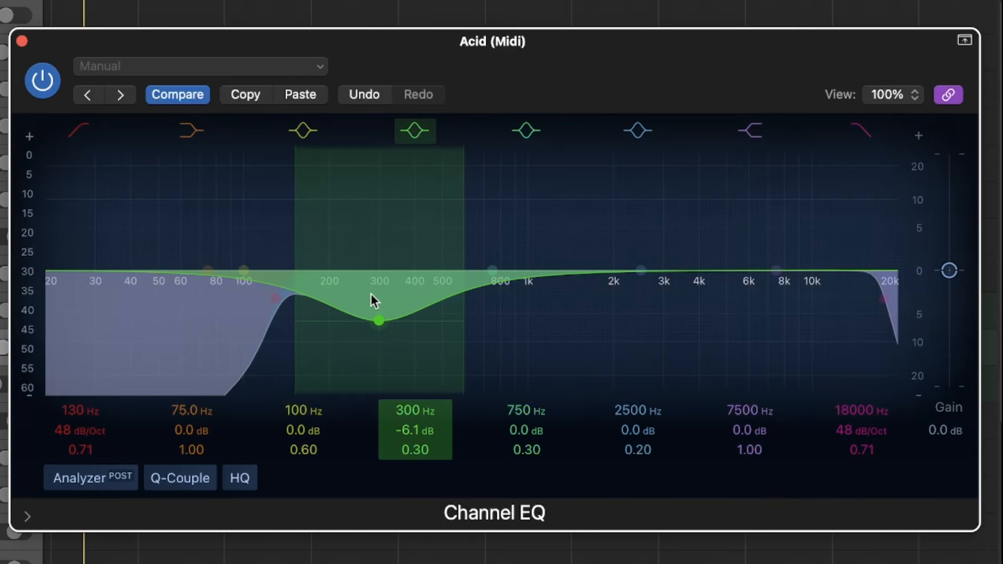
# Reset Acid (Midi)'s 300 Hz cut band to a flat 0 dB at 250 Hz and play the soloed track
pyautogui.moveTo(374, 327); pyautogui.dragTo(379, 284)
pyautogui.keyDown('alt'); pyautogui.click(379, 283); pyautogui.keyUp('alt')
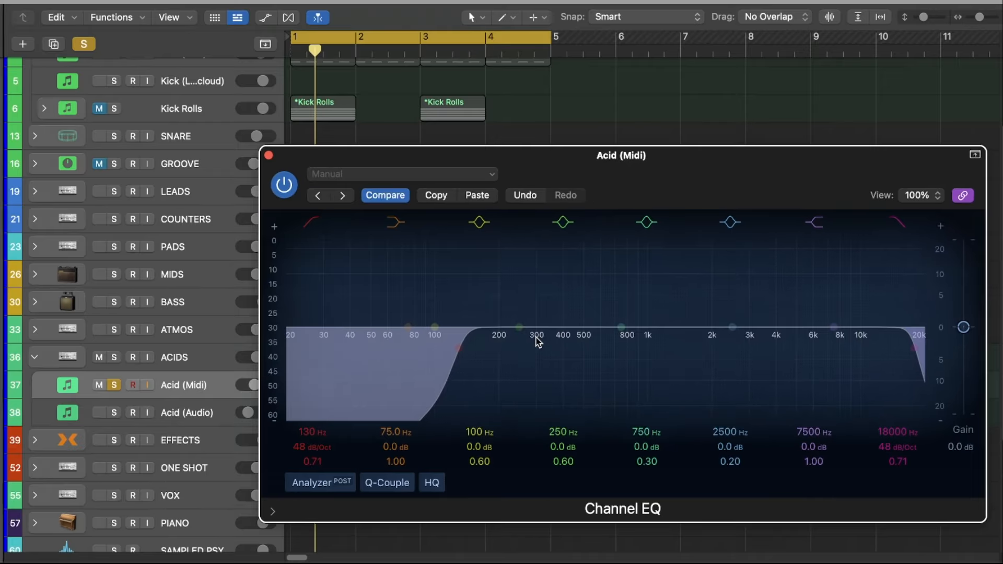
pyautogui.press('space')
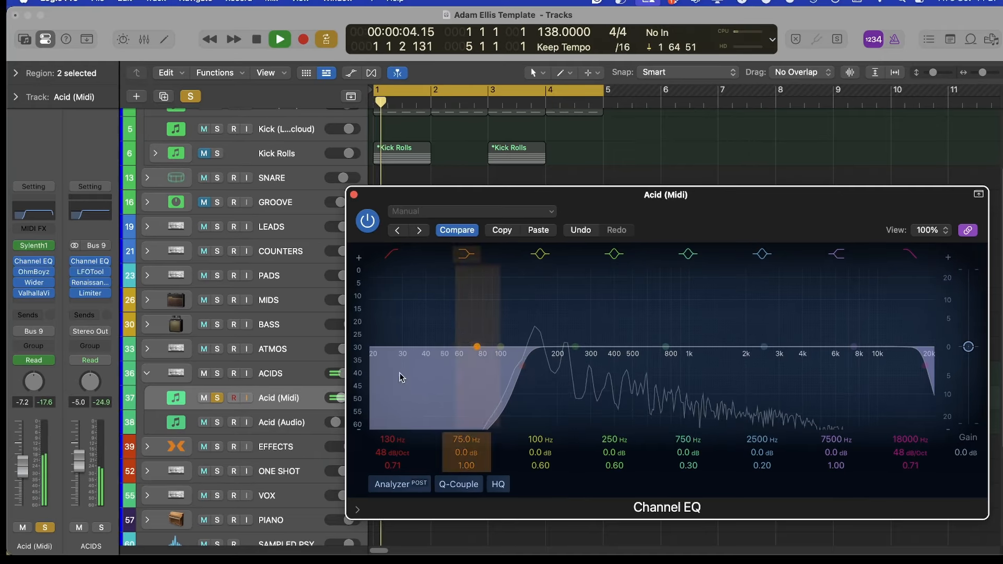
# Select the Acid (Audio) track, turn off all soloing during playback, and close the Channel EQ window
pyautogui.click(217, 423)
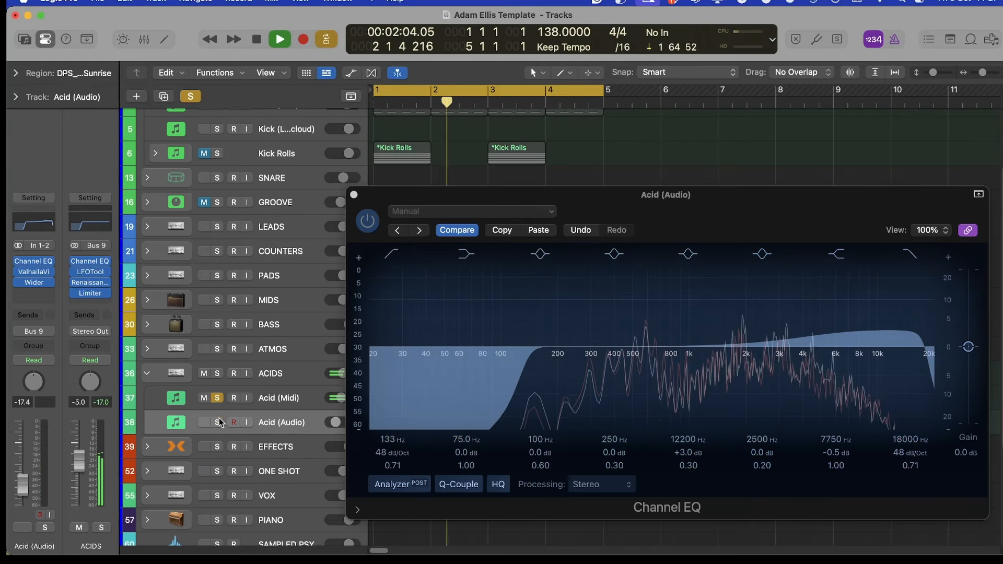
pyautogui.press('s')
pyautogui.click(192, 99)
pyautogui.click(191, 99)
pyautogui.click(354, 195)
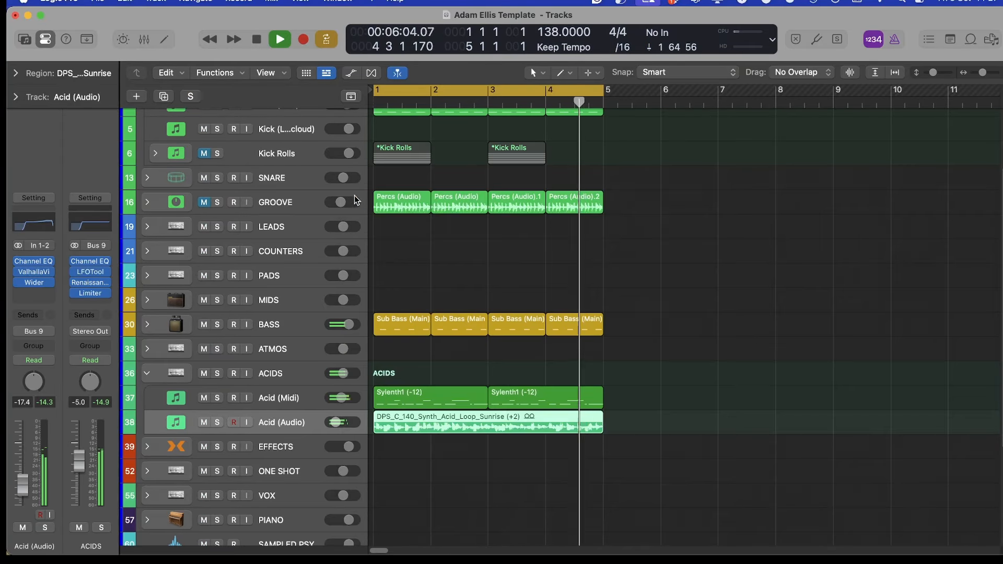
# Lower the Acid (Midi) track's volume to -12.4 dB and compare the full mix with it muted and unmuted
pyautogui.click(201, 391)
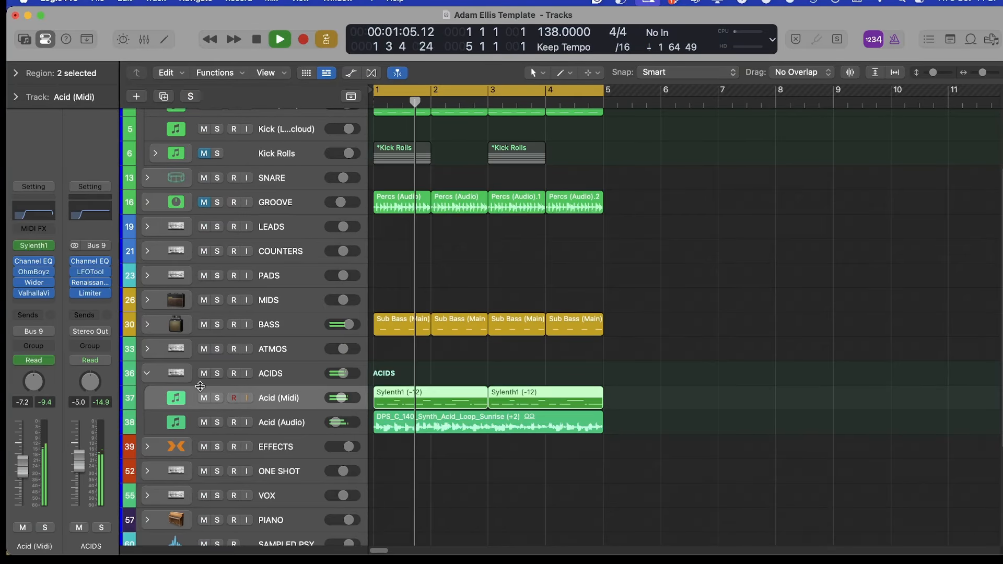
pyautogui.click(22, 528)
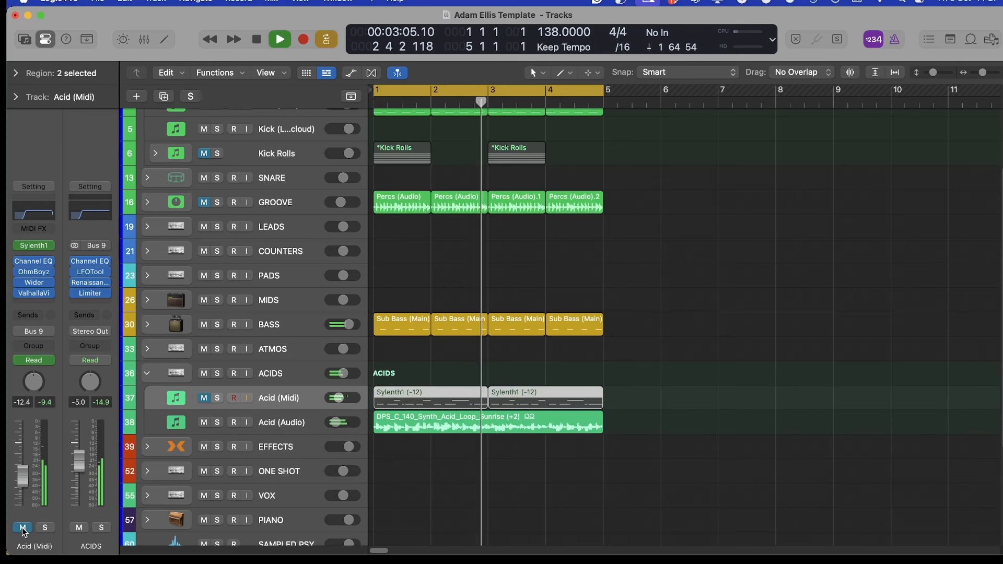
pyautogui.click(23, 528)
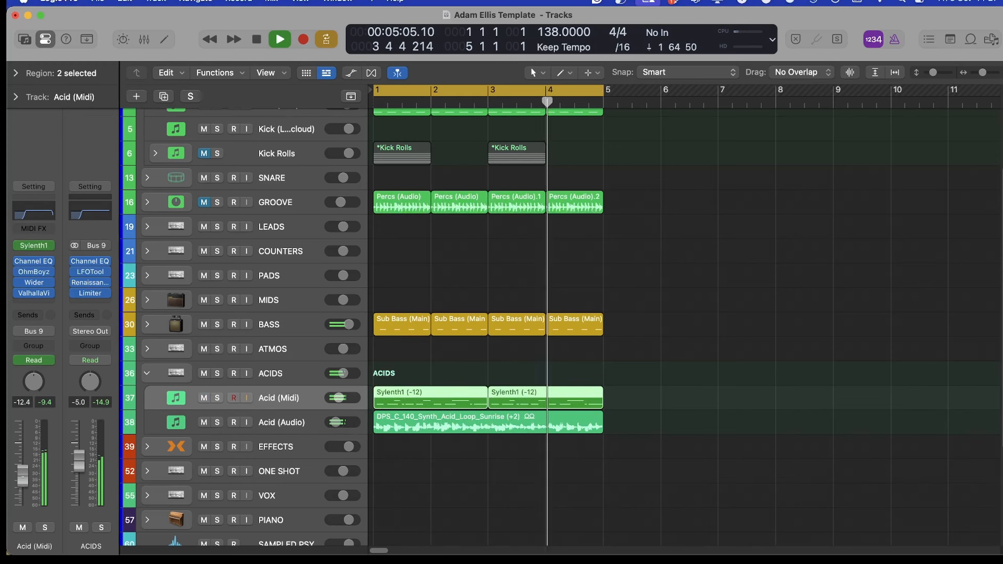
# In the GROOVE track's Channel EQ, raise the high shelf to +3.3 dB at 7050 Hz and the low cut to 216 Hz
pyautogui.click(276, 196)
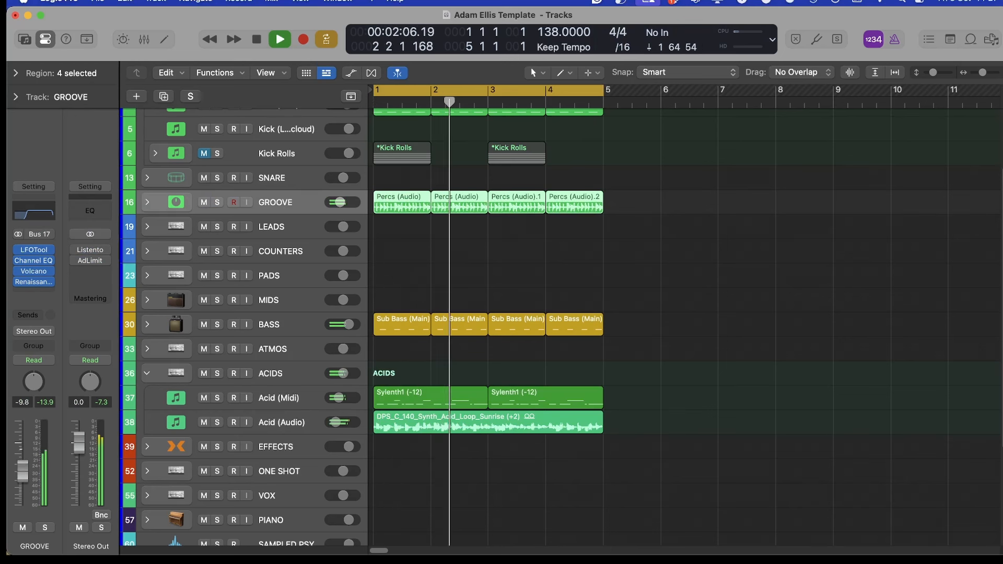
pyautogui.click(38, 209)
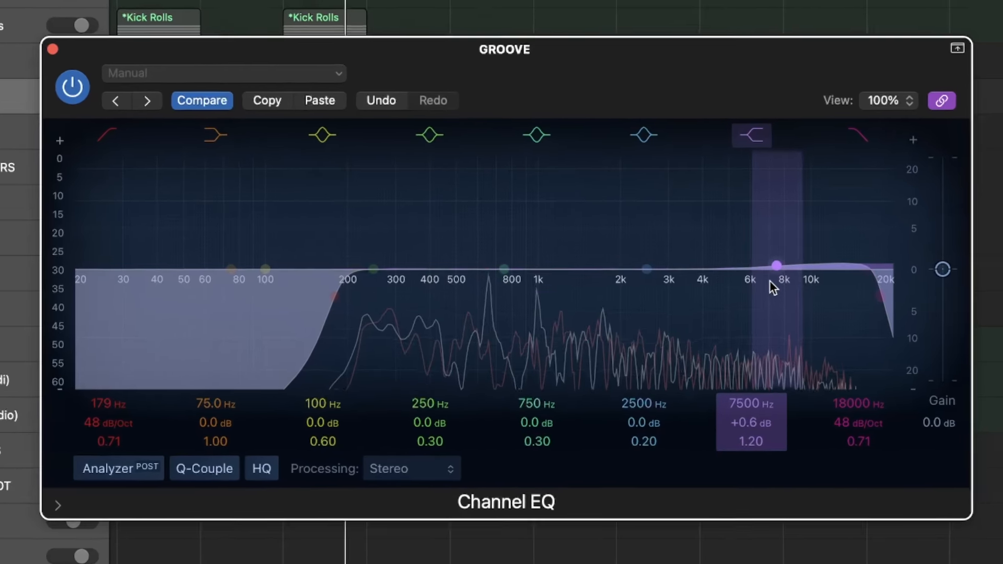
pyautogui.moveTo(827, 329); pyautogui.dragTo(817, 313)
pyautogui.moveTo(756, 256); pyautogui.dragTo(755, 261)
pyautogui.moveTo(310, 330); pyautogui.dragTo(325, 334)
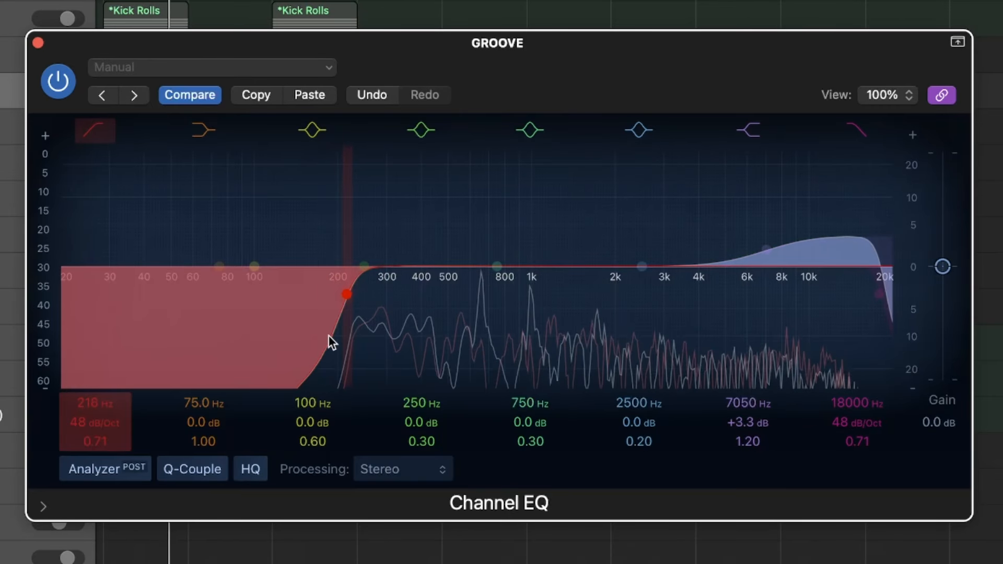
pyautogui.press('super+w')
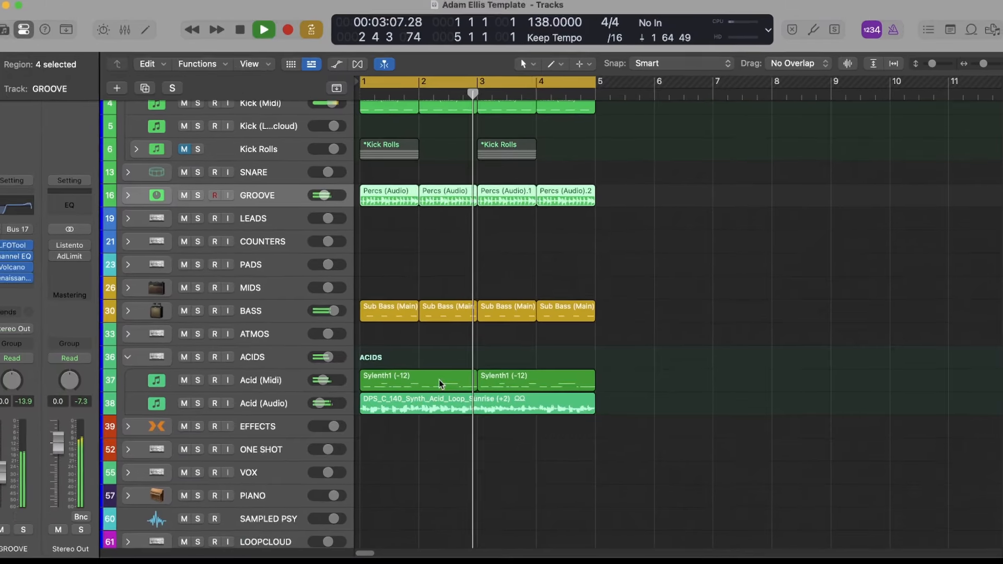
# Duplicate the Acid (Midi) track and bypass OhmBoyz and Wider on the copy
pyautogui.press('super+Left')
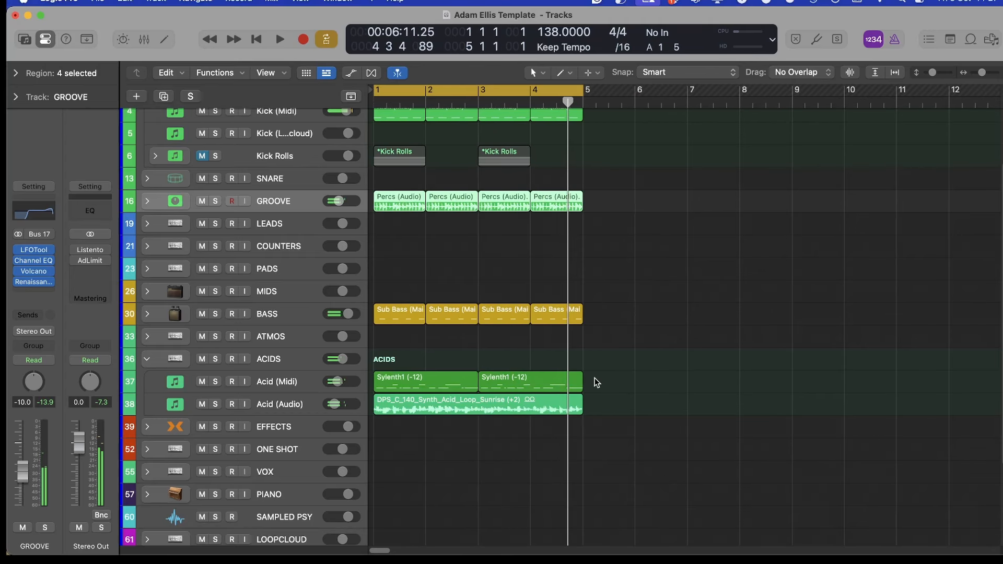
pyautogui.click(662, 370)
pyautogui.click(277, 385)
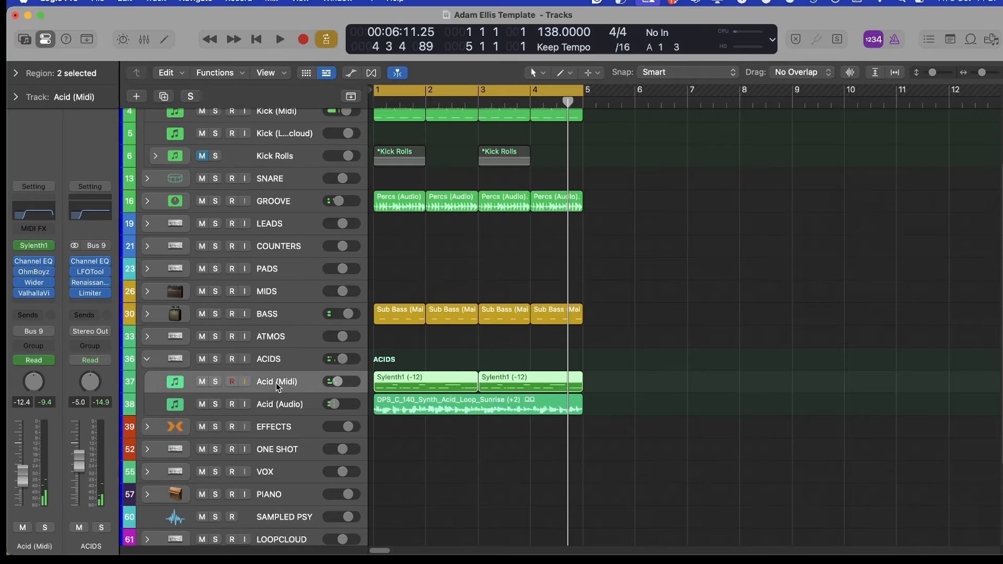
pyautogui.press('super+d')
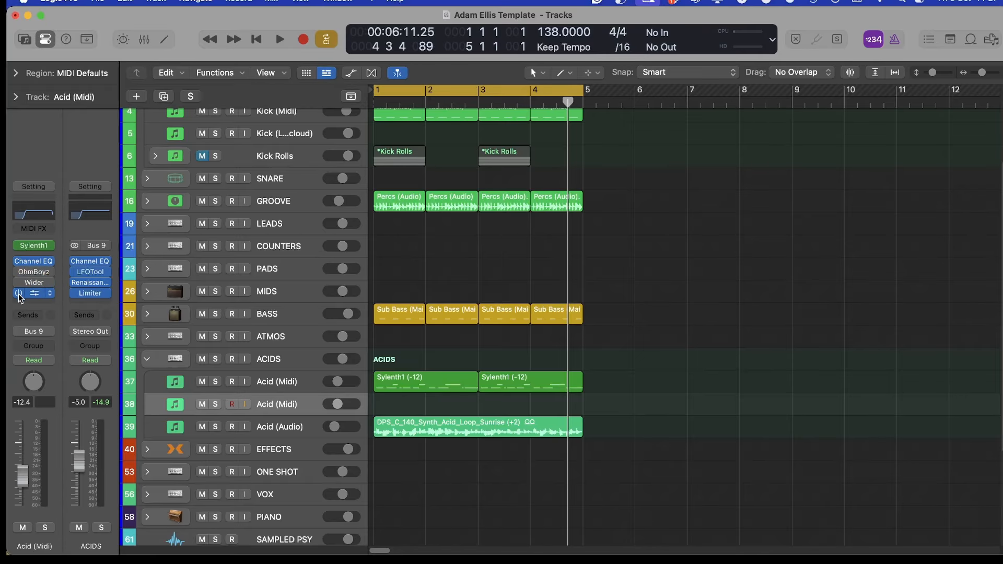
pyautogui.click(470, 97)
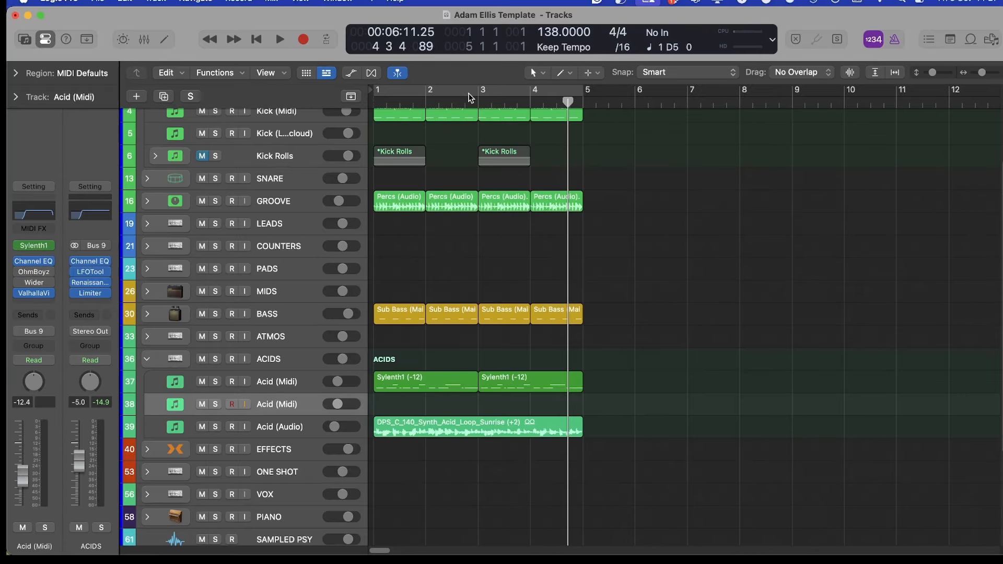
pyautogui.click(549, 96)
pyautogui.click(531, 95)
pyautogui.moveTo(531, 95); pyautogui.dragTo(740, 95)
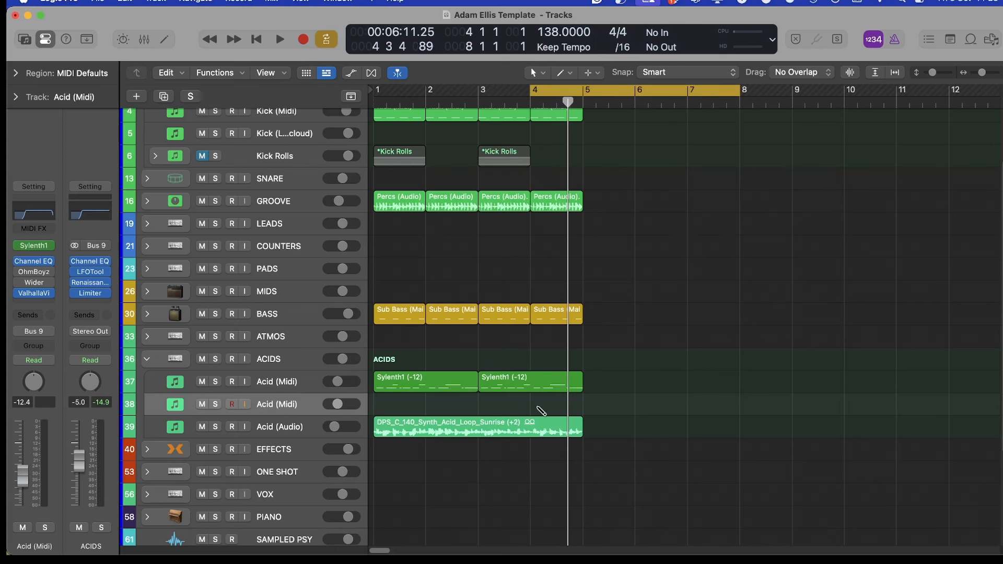
pyautogui.keyDown('super'); pyautogui.click(541, 411); pyautogui.keyUp('super')
pyautogui.doubleClick(571, 411)
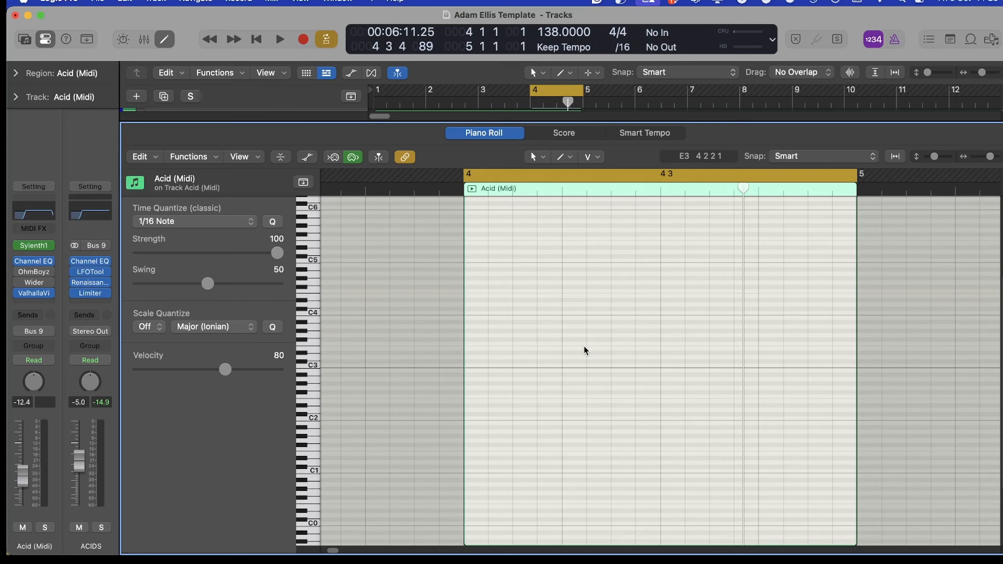
pyautogui.press('e')
# Copy the bar 3 Sylenth1 region onto the duplicate Acid (Midi) track and delete all its notes except the last long one
pyautogui.keyDown('alt'); pyautogui.moveTo(531, 258); pyautogui.dragTo(531, 282); pyautogui.keyUp('alt')
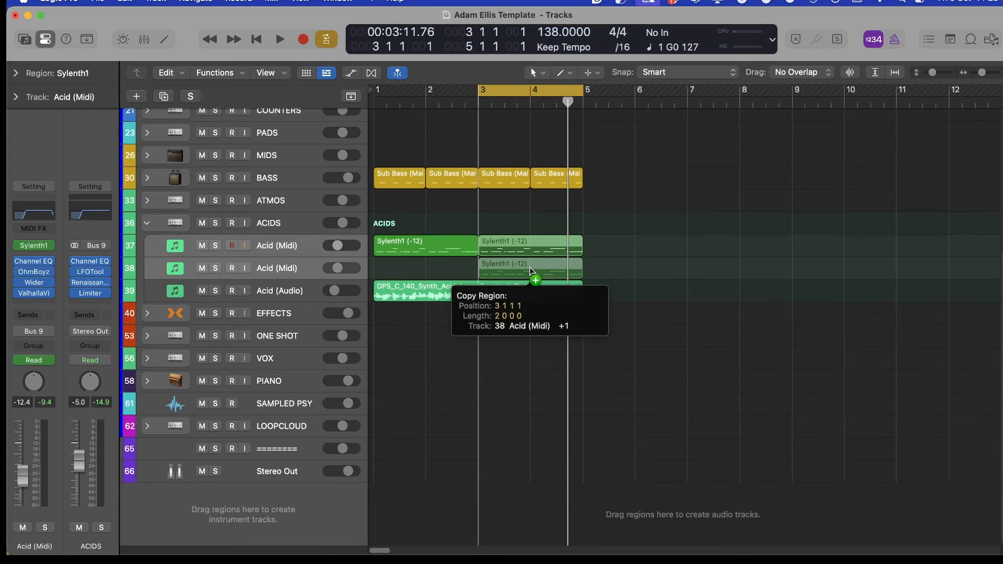
pyautogui.doubleClick(504, 276)
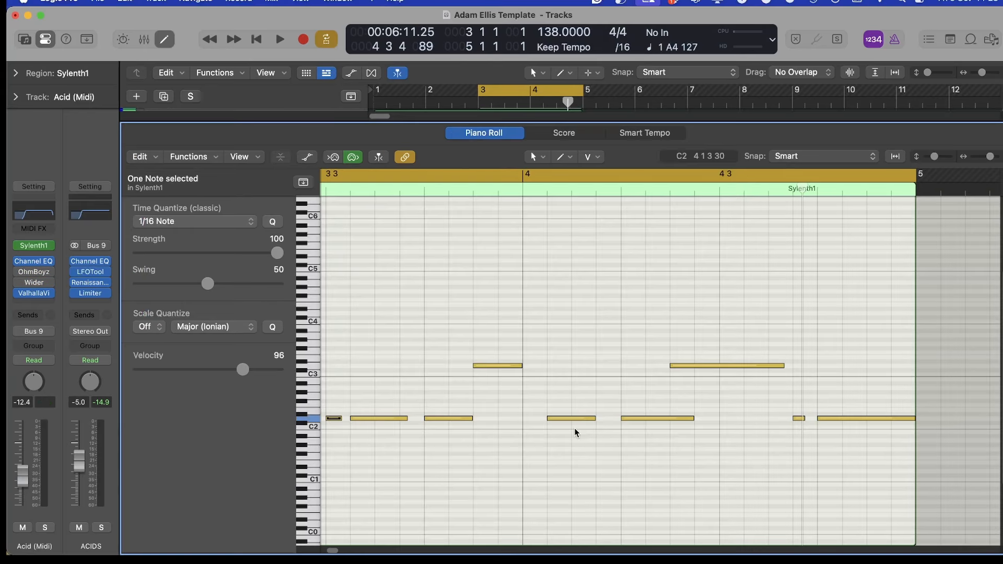
pyautogui.moveTo(811, 327); pyautogui.dragTo(319, 456)
pyautogui.press('Delete')
pyautogui.hscroll(15, 486, 439)
pyautogui.hscroll(-10, 503, 417)
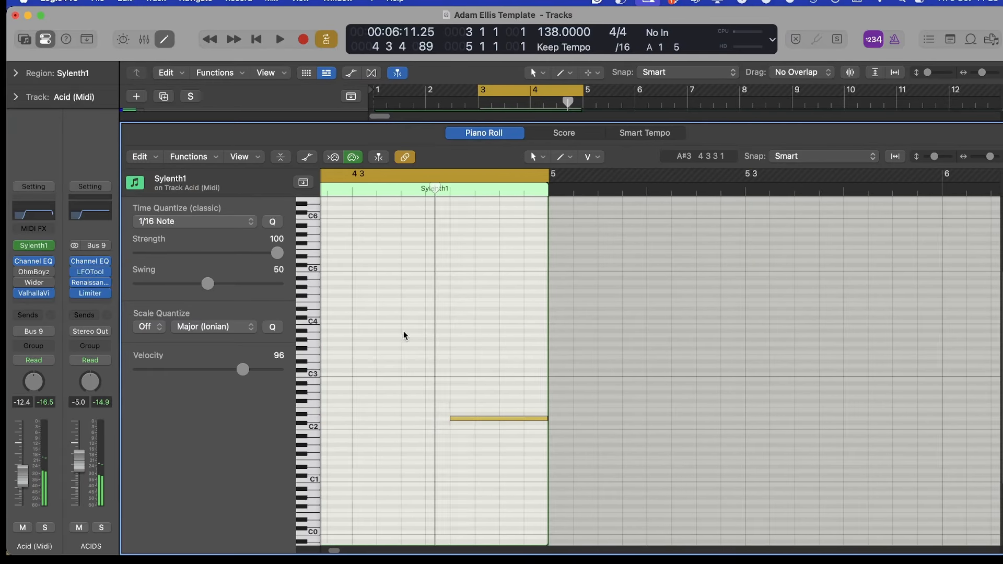
pyautogui.scroll(2, 489, 433)
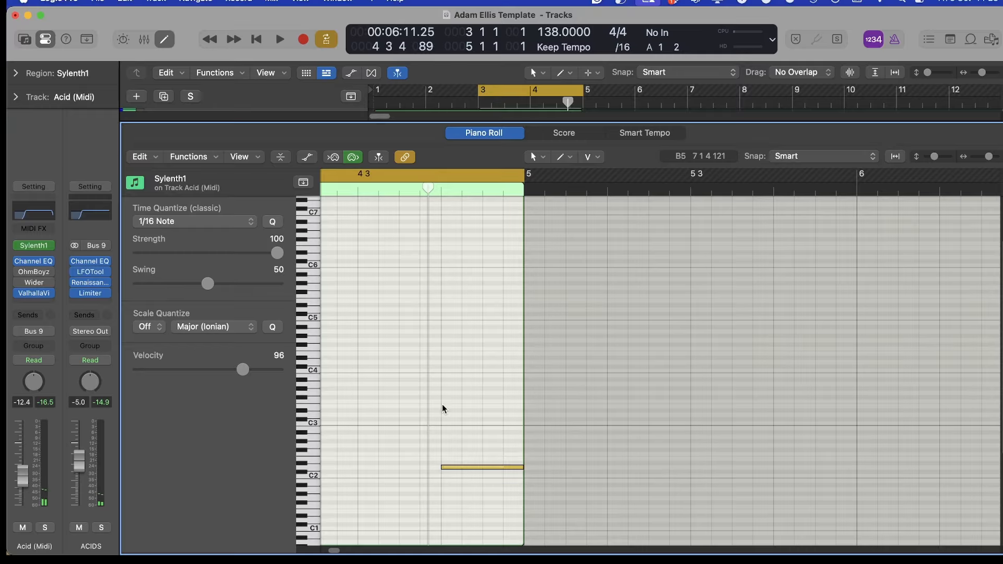
pyautogui.press('Return')
pyautogui.hscroll(10, 462, 445)
pyautogui.hscroll(-3, 459, 460)
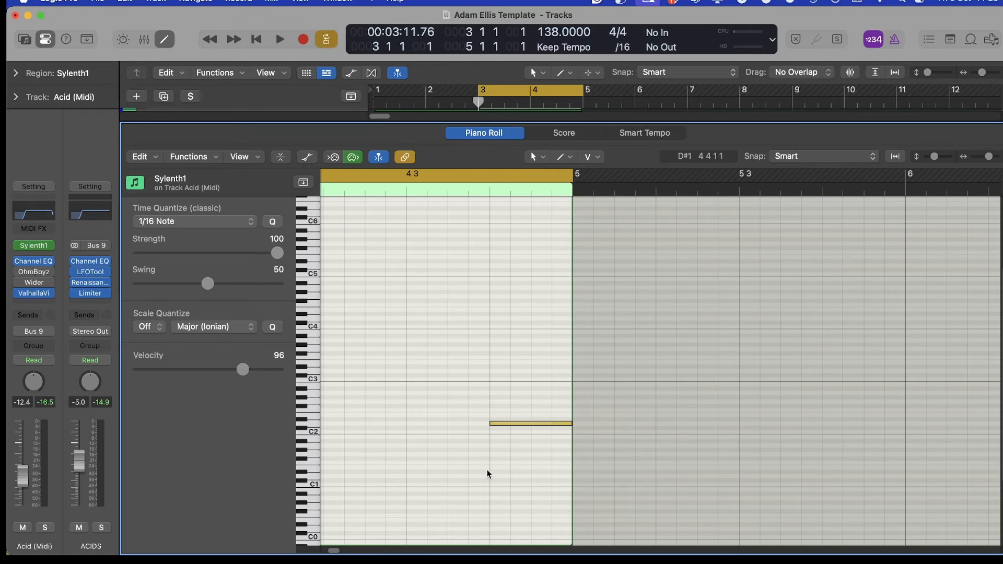
pyautogui.scroll(3, 488, 446)
pyautogui.scroll(-3, 488, 473)
pyautogui.press('e')
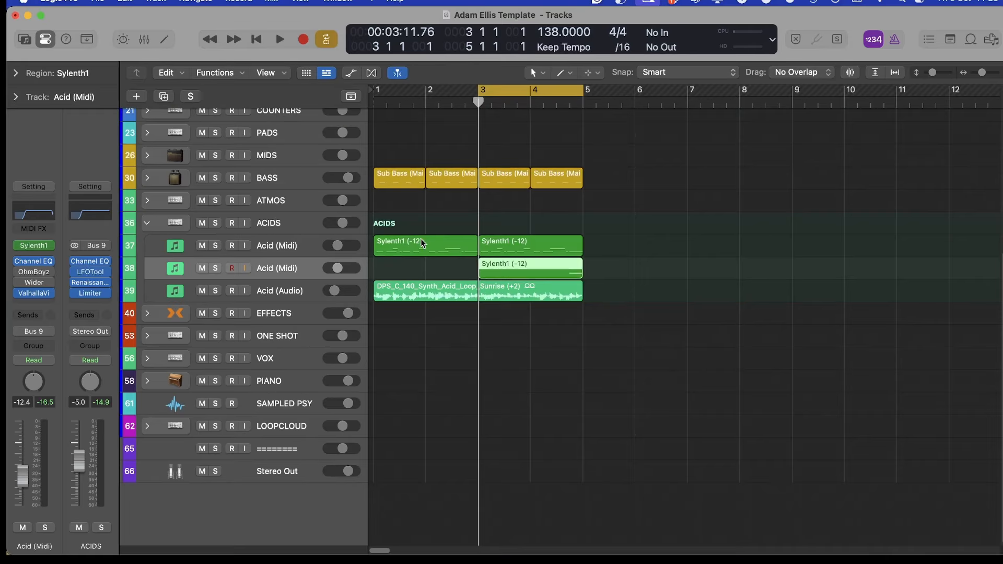
# Solo the duplicate Acid (Midi) track, set the cycle range from 4 4 1 1 to 6 3 1 1, and play it
pyautogui.press('s')
pyautogui.moveTo(564, 99); pyautogui.dragTo(789, 127)
pyautogui.keyDown('ctrl'); pyautogui.keyDown('alt'); pyautogui.click(633, 145); pyautogui.keyUp('alt'); pyautogui.keyUp('ctrl')
pyautogui.moveTo(515, 96); pyautogui.dragTo(679, 112)
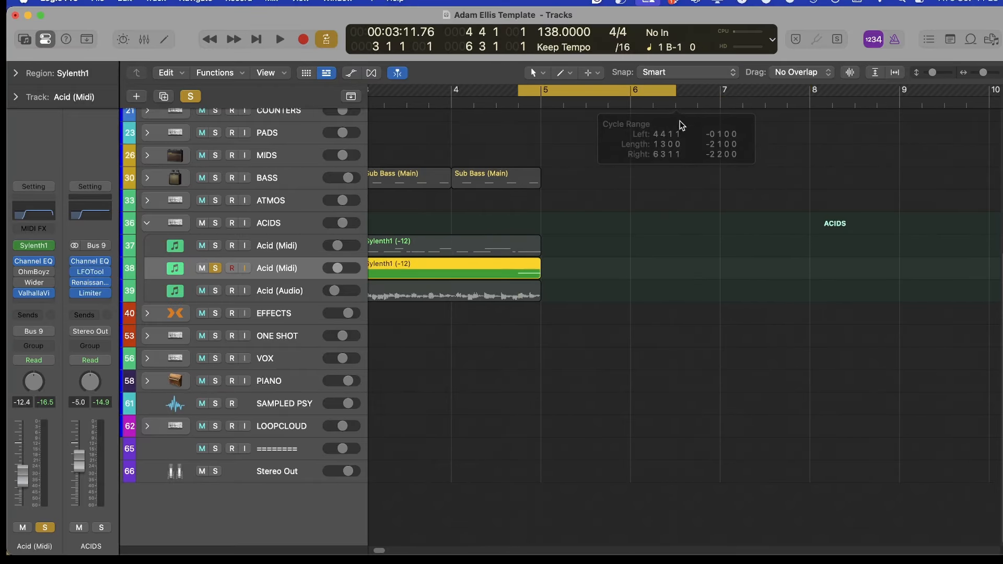
pyautogui.press('space')
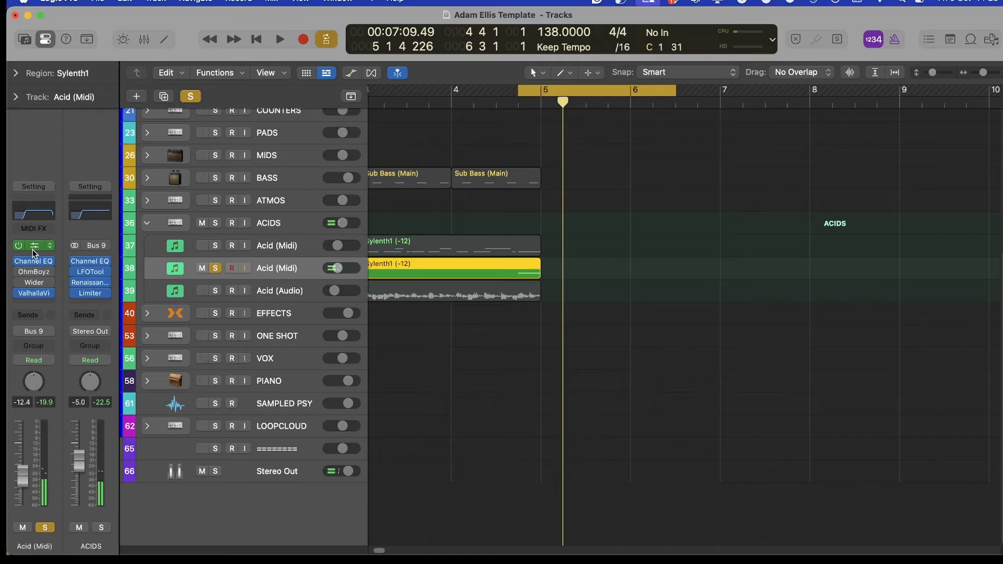
# Set the Filter Control cutoff in the duplicate track's Sylenth1 to 2.761 while auditioning the note
pyautogui.click(33, 249)
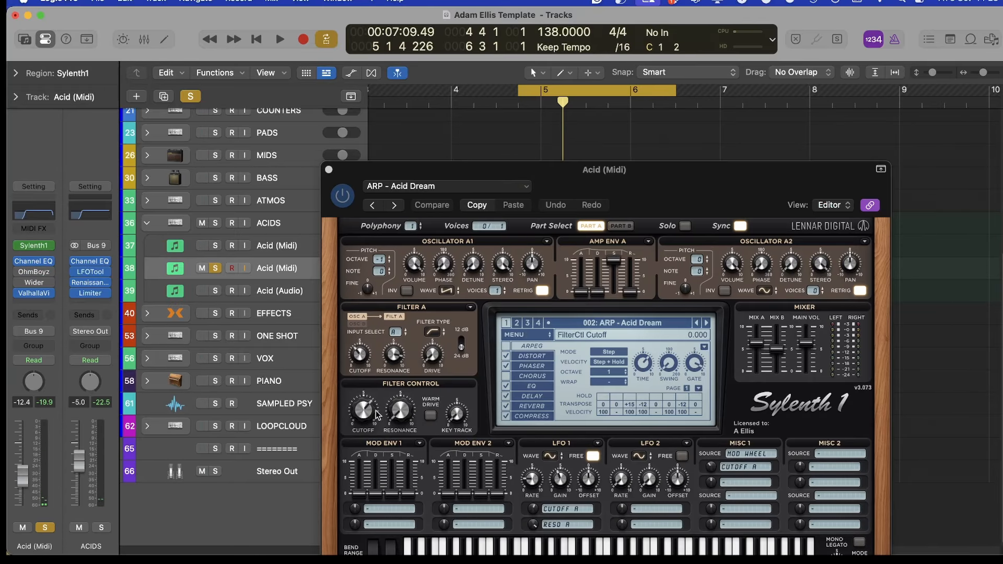
pyautogui.moveTo(378, 415); pyautogui.dragTo(364, 423)
pyautogui.press('space')
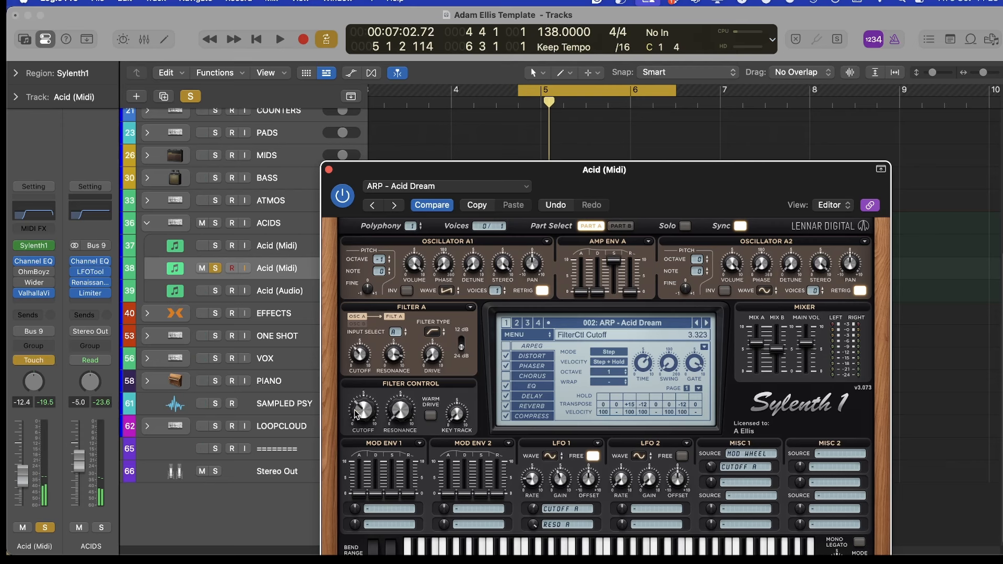
pyautogui.press('space')
pyautogui.moveTo(366, 418); pyautogui.dragTo(368, 367)
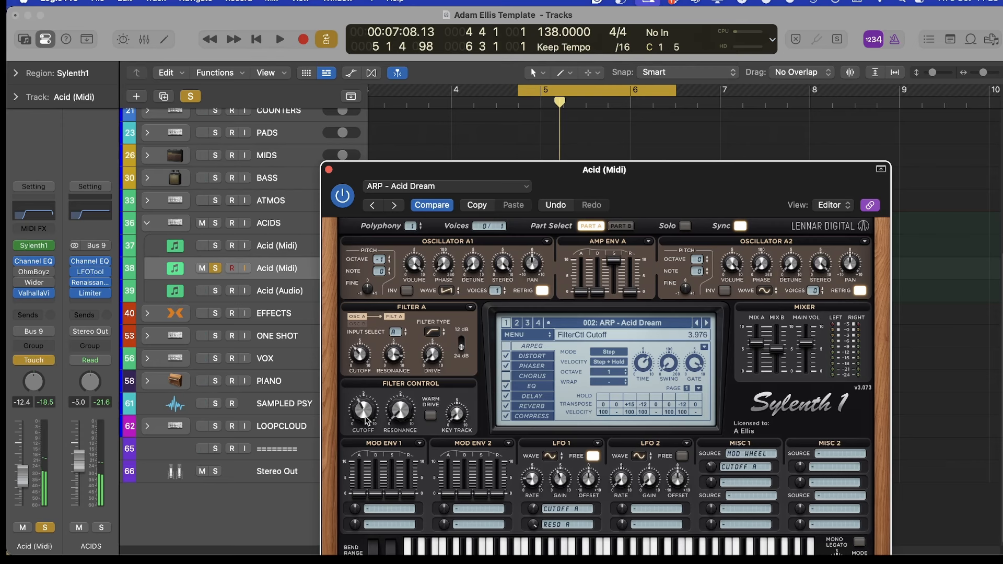
pyautogui.moveTo(367, 420); pyautogui.dragTo(365, 429)
pyautogui.press('space')
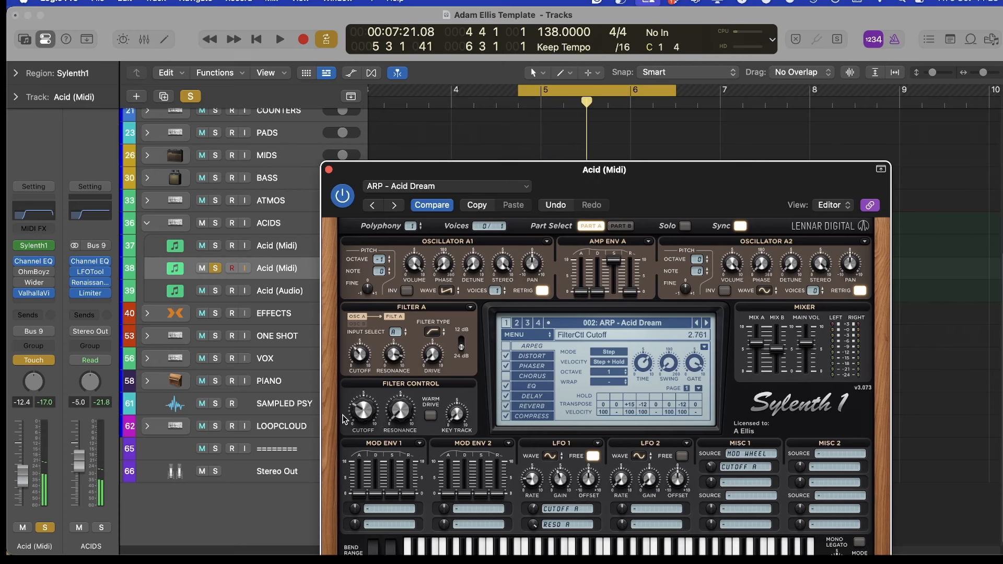
pyautogui.press('super+w')
# Play the soloed last note repeatedly within the cycle range to judge its sound and tail
pyautogui.press('space')
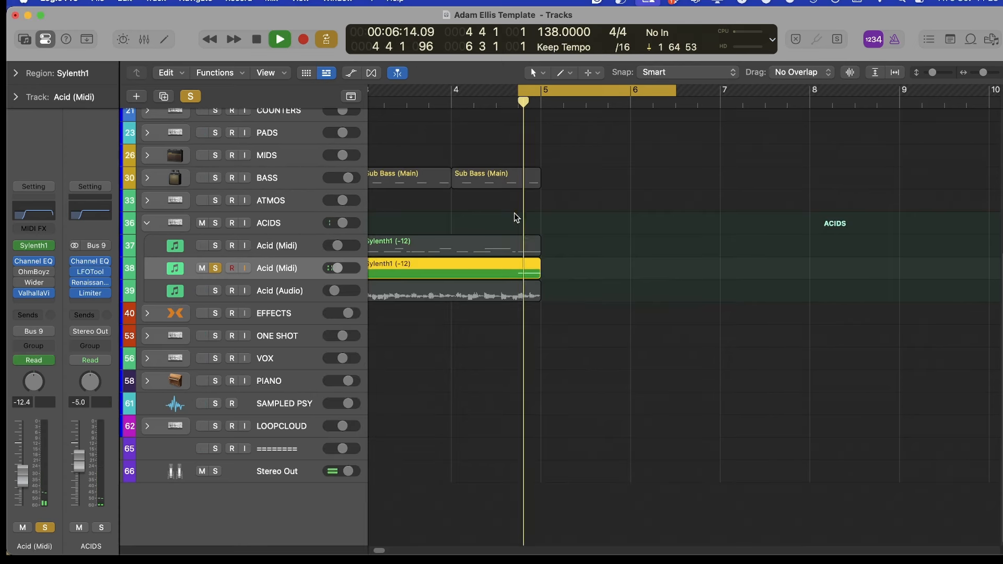
pyautogui.press('space')
pyautogui.press('space')
pyautogui.press('space')
pyautogui.press('space')
pyautogui.press('space')
pyautogui.press('v')
pyautogui.press('v')
pyautogui.press('space')
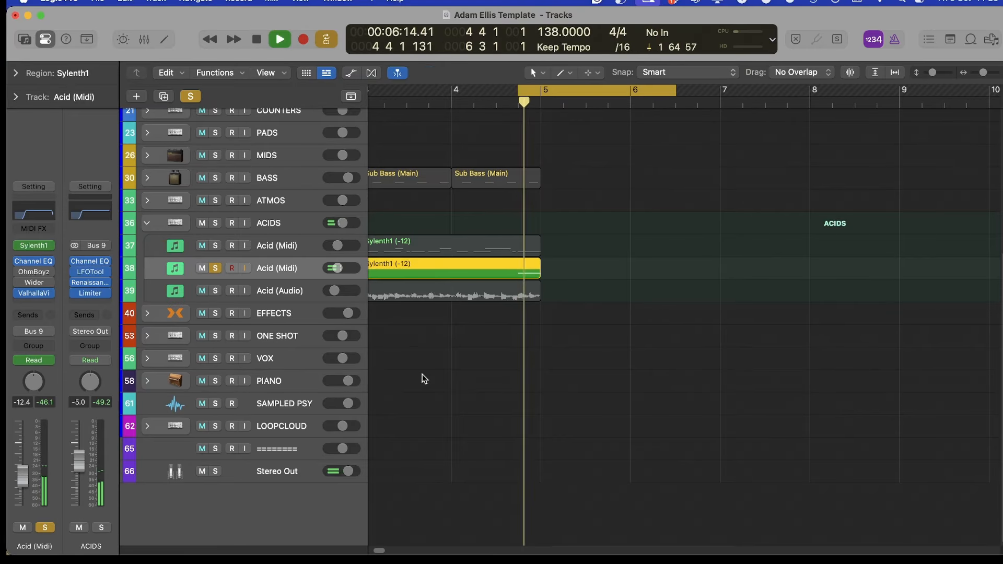
pyautogui.hscroll(-5, 464, 112)
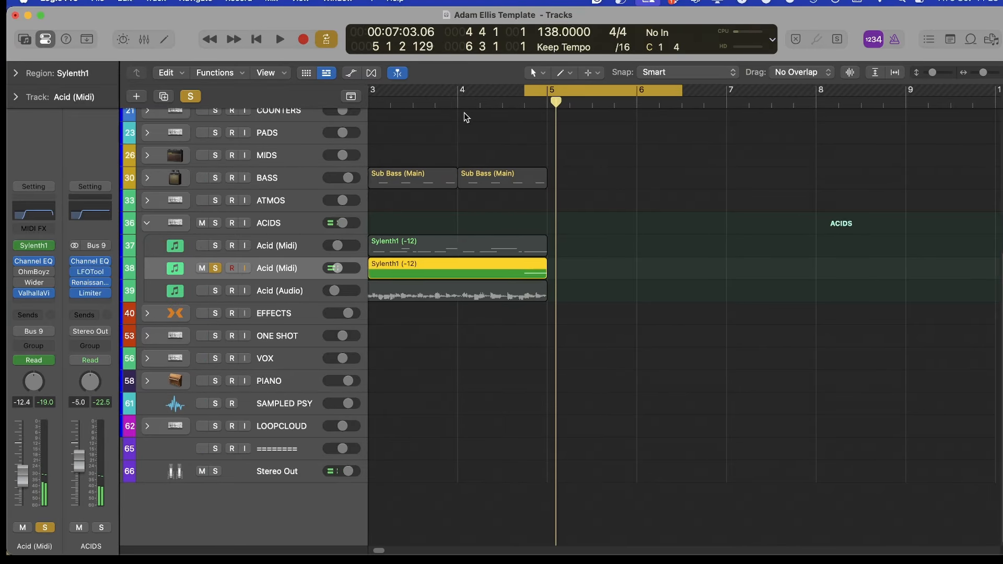
# Compare the soloed note with ValhallaVintageVerb bypassed and re-enabled
pyautogui.press('space')
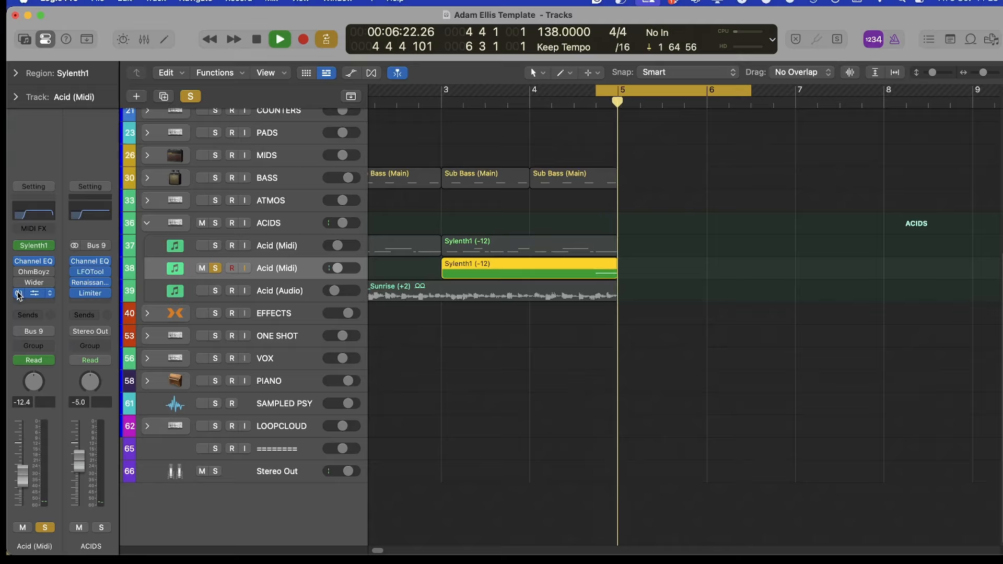
pyautogui.press('space')
pyautogui.press('space')
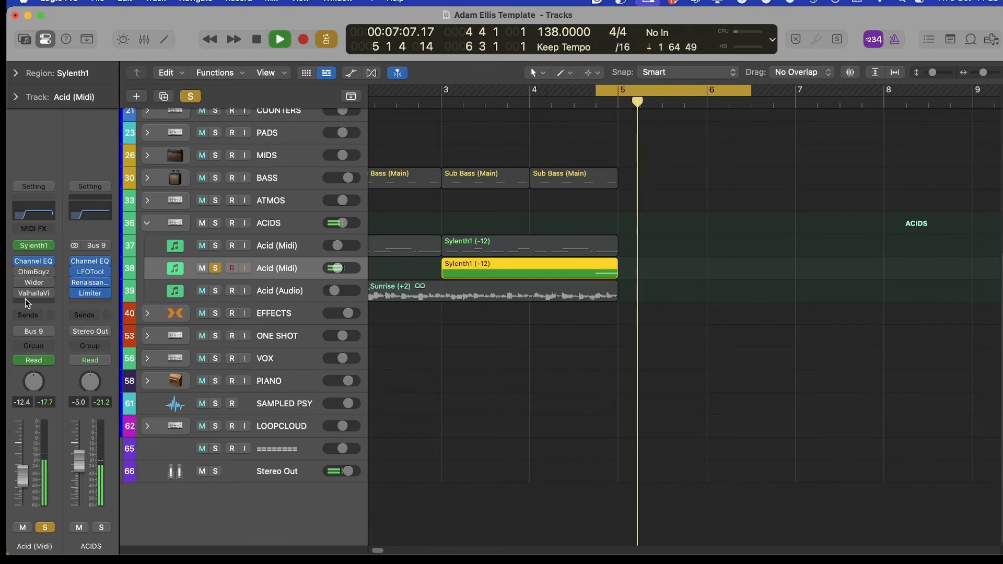
pyautogui.click(19, 293)
pyautogui.press('space')
# Set the ValhallaVintageVerb mix on the duplicate Acid (Midi) track to 21.3 % and replay the note
pyautogui.click(34, 294)
pyautogui.press('space')
pyautogui.moveTo(360, 319); pyautogui.dragTo(353, 363)
pyautogui.press('space')
pyautogui.press('space')
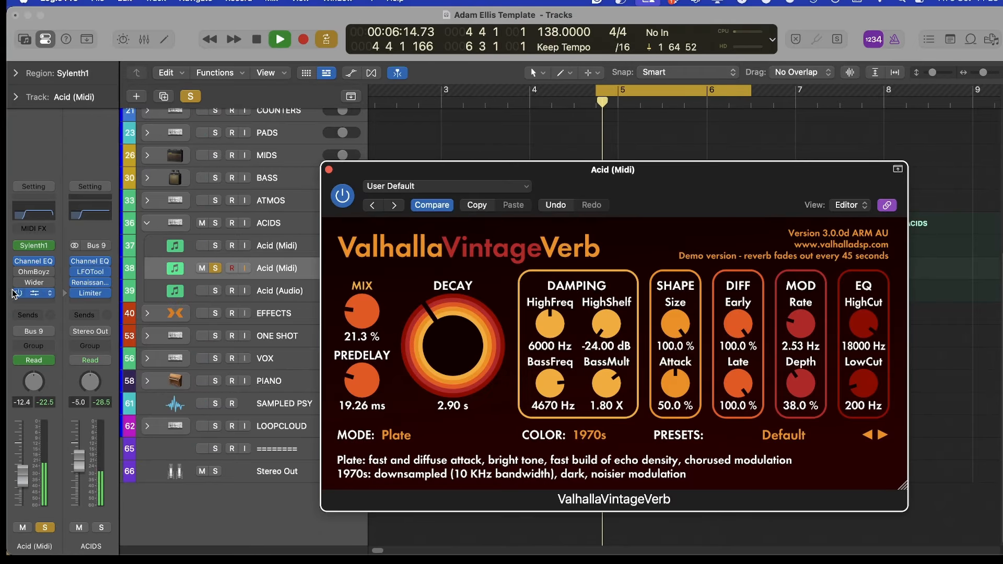
# Set the cycle range to the duplicate track's region, bars 3 to 5, and play it back
pyautogui.press('c')
pyautogui.click(34, 214)
pyautogui.press('u')
pyautogui.press('space')
pyautogui.press('space')
pyautogui.press('v')
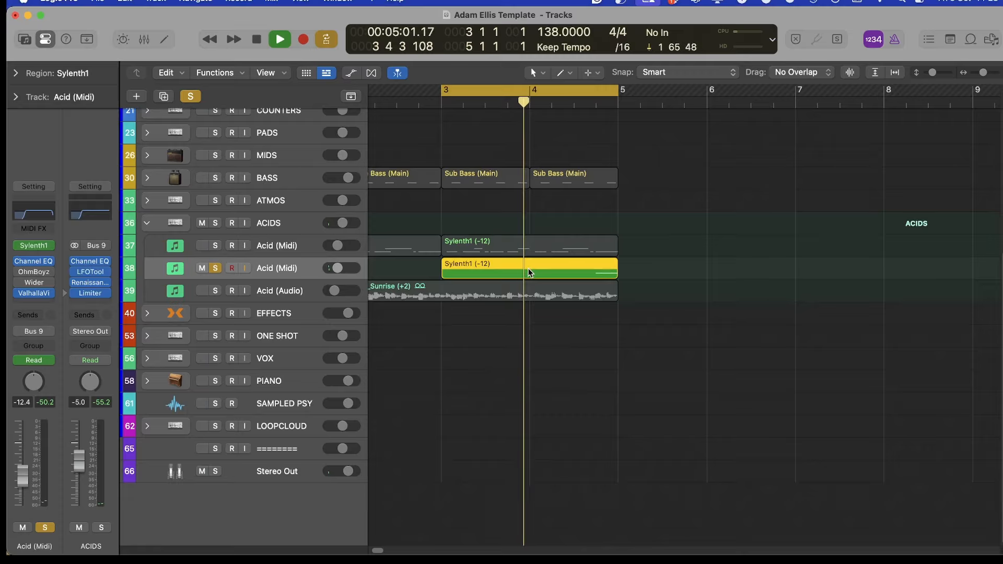
# Lengthen the last note in the duplicate Acid (Midi) region by pulling its start back to 4 3 1 1
pyautogui.press('space')
pyautogui.doubleClick(536, 271)
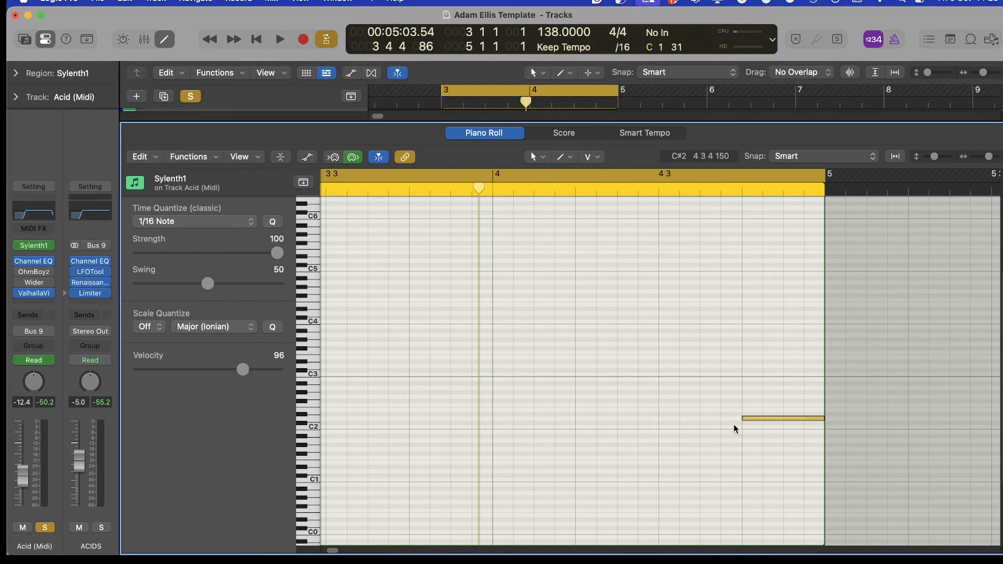
pyautogui.moveTo(744, 419); pyautogui.dragTo(660, 419)
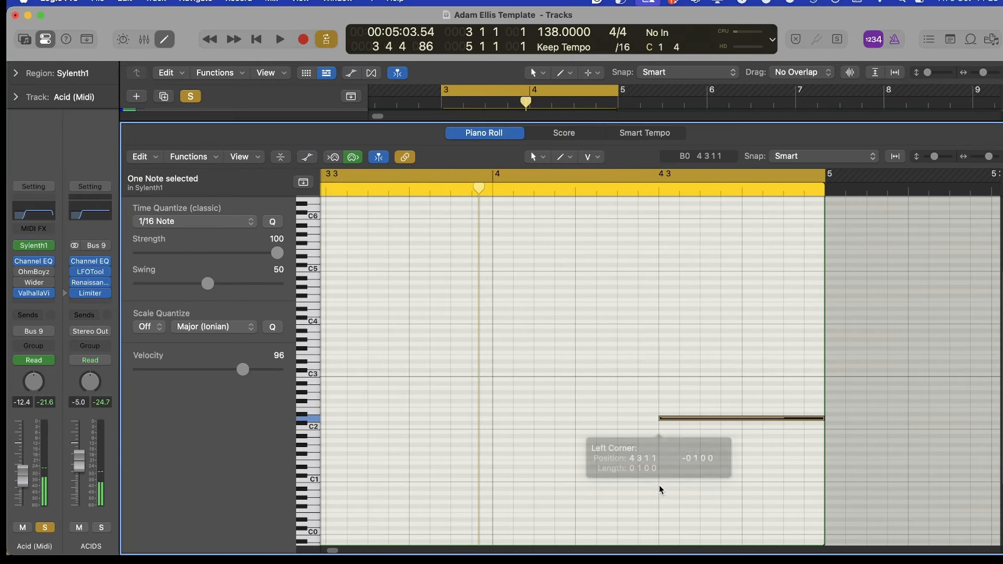
pyautogui.press('e')
# Show the automation and tidy the duplicate track's filter cutoff points before the final rise into one 3.622 point
pyautogui.press('a')
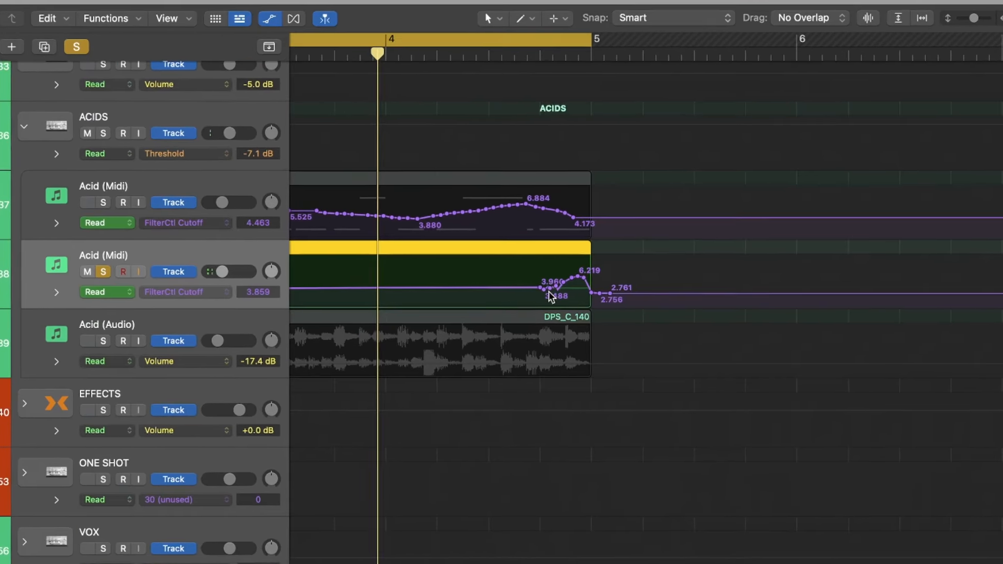
pyautogui.moveTo(553, 288); pyautogui.dragTo(538, 289)
pyautogui.press('space')
pyautogui.press('super+Right')
pyautogui.press('space')
# Set the cycle range from beat 4 of bar 4 to past beat 3 of bar 5 and audition the cutoff sweep
pyautogui.click(670, 33)
pyautogui.moveTo(671, 33); pyautogui.dragTo(923, 54)
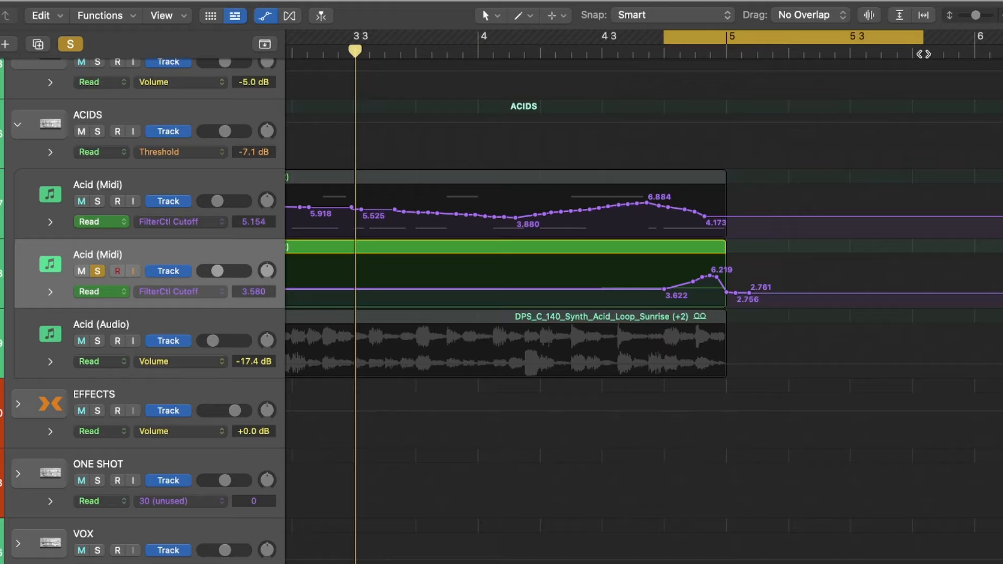
pyautogui.press('space')
pyautogui.press('c')
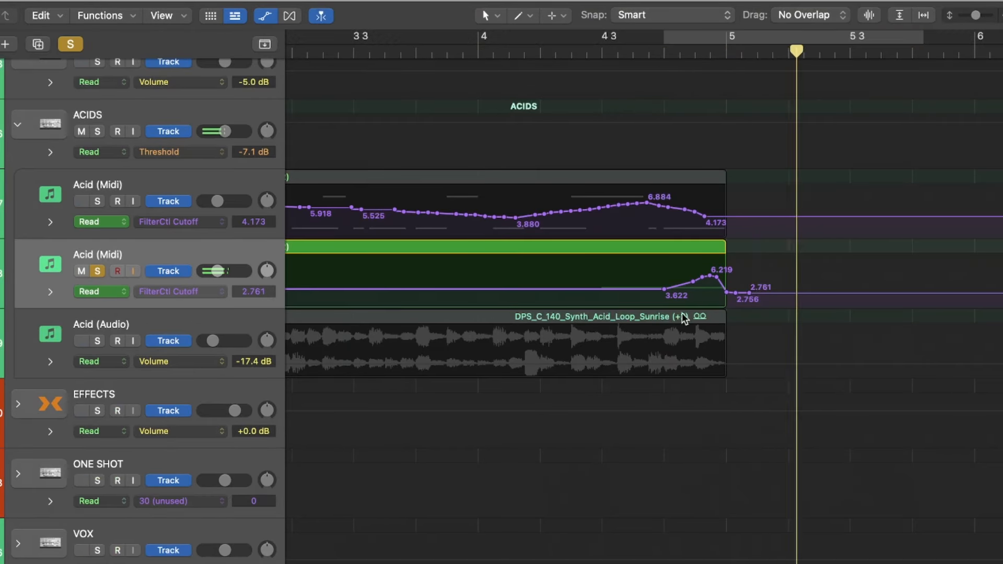
pyautogui.press('space')
# Move the 3.622 cutoff point back to 4 3 and set the cycle range from 4 3 1 1 to 5 3 1 41
pyautogui.scroll(5, 660, 314)
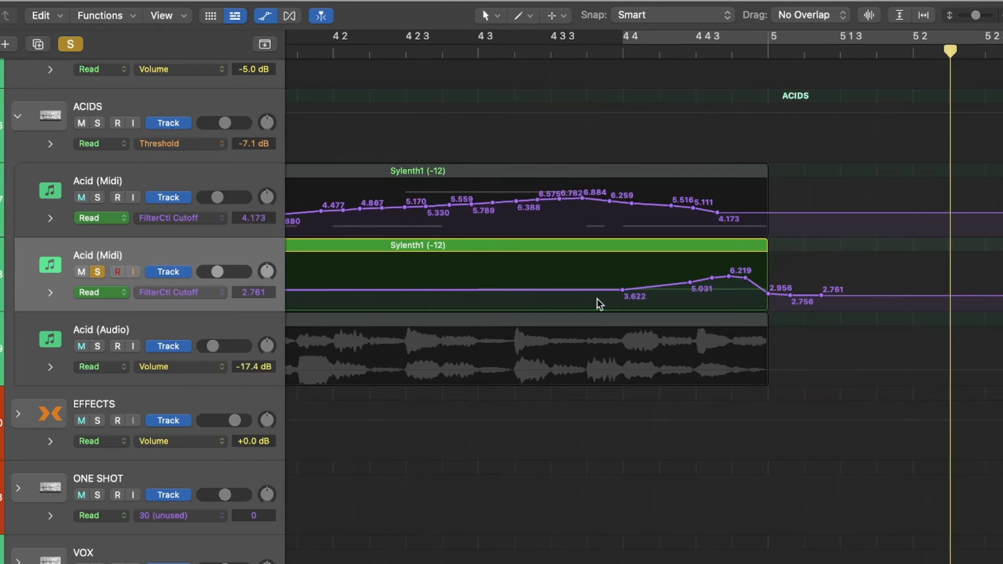
pyautogui.moveTo(624, 291); pyautogui.dragTo(478, 292)
pyautogui.moveTo(477, 38); pyautogui.dragTo(1002, 38)
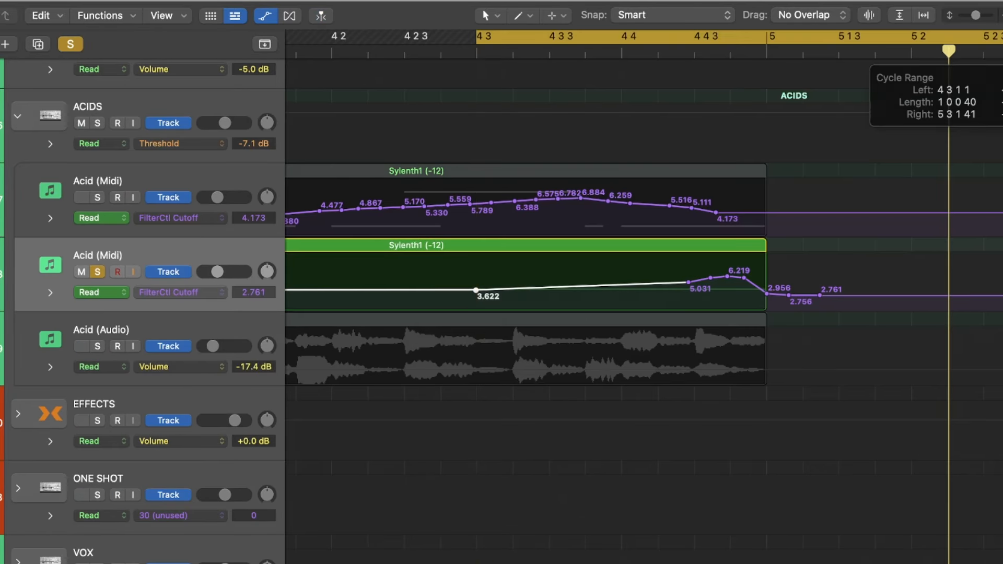
pyautogui.press('space')
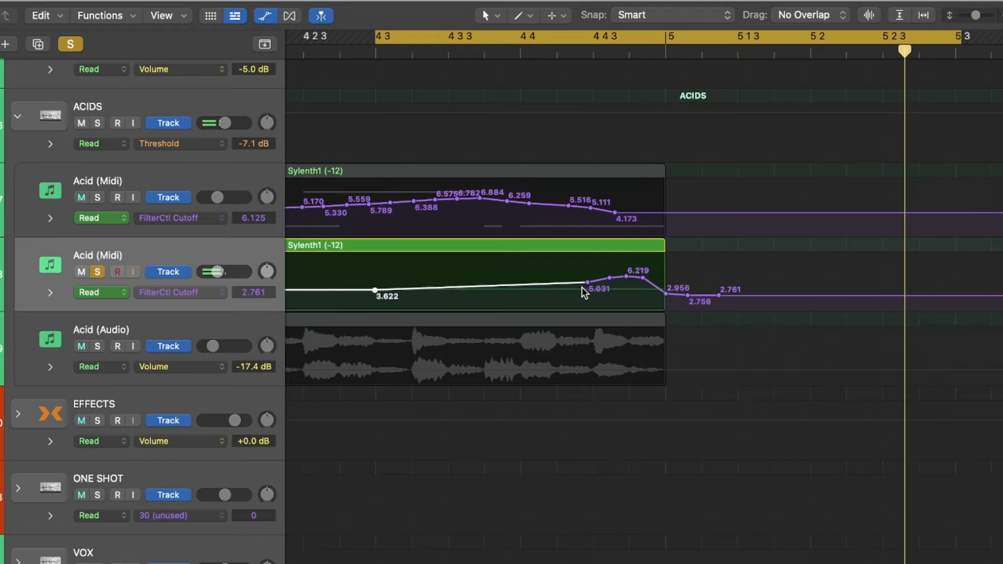
# Lower the cutoff point at the note's start to 2.990, audition it, and raise the point slightly
pyautogui.moveTo(375, 290); pyautogui.dragTo(374, 293)
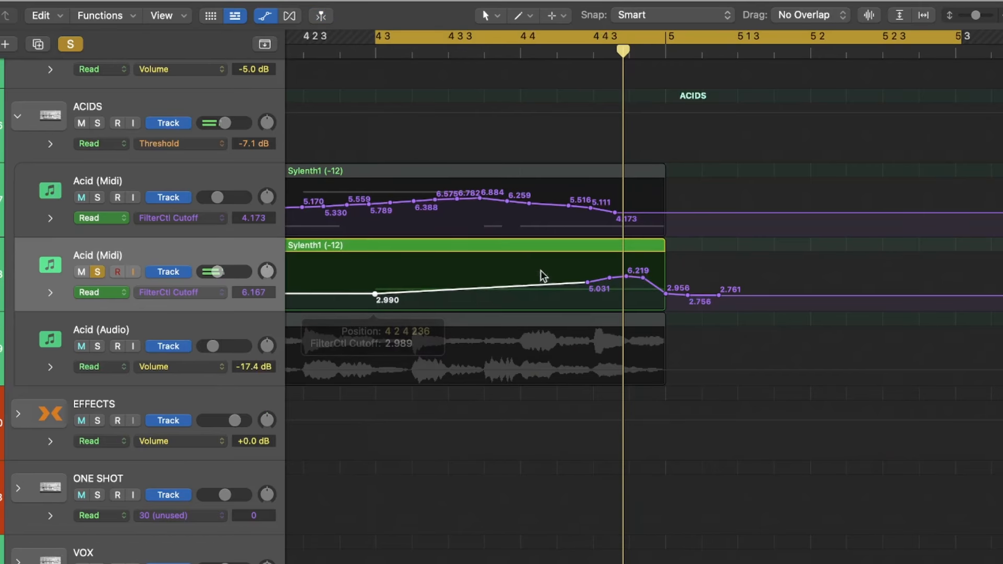
pyautogui.press('space')
pyautogui.press('super+Down')
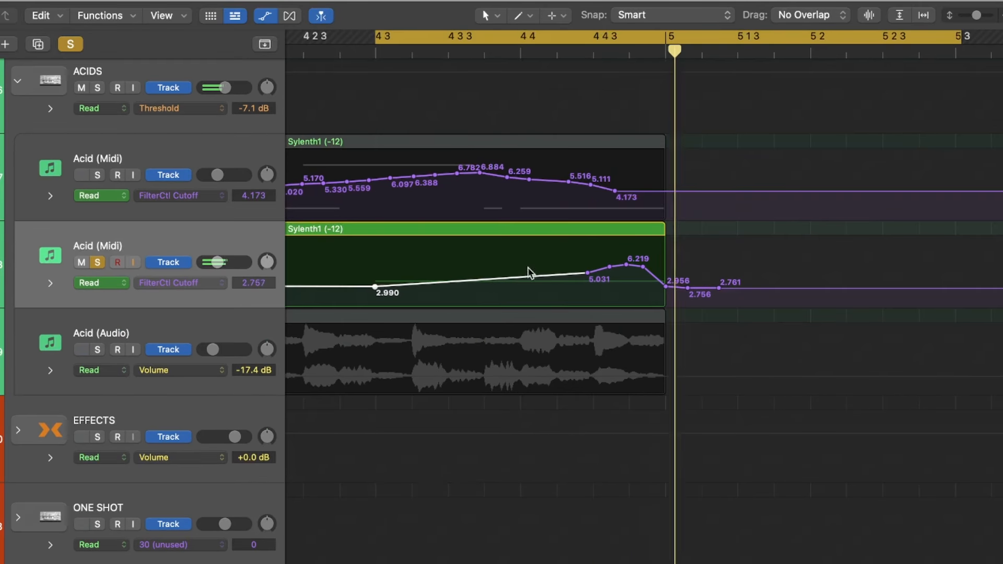
pyautogui.moveTo(375, 287); pyautogui.dragTo(375, 283)
pyautogui.press('space')
pyautogui.press('space')
pyautogui.press('super+Down')
# Hide the automation lanes and set the cycle range to bars 4 to 7 while replaying the lengthened note
pyautogui.press('a')
pyautogui.press('super+Left')
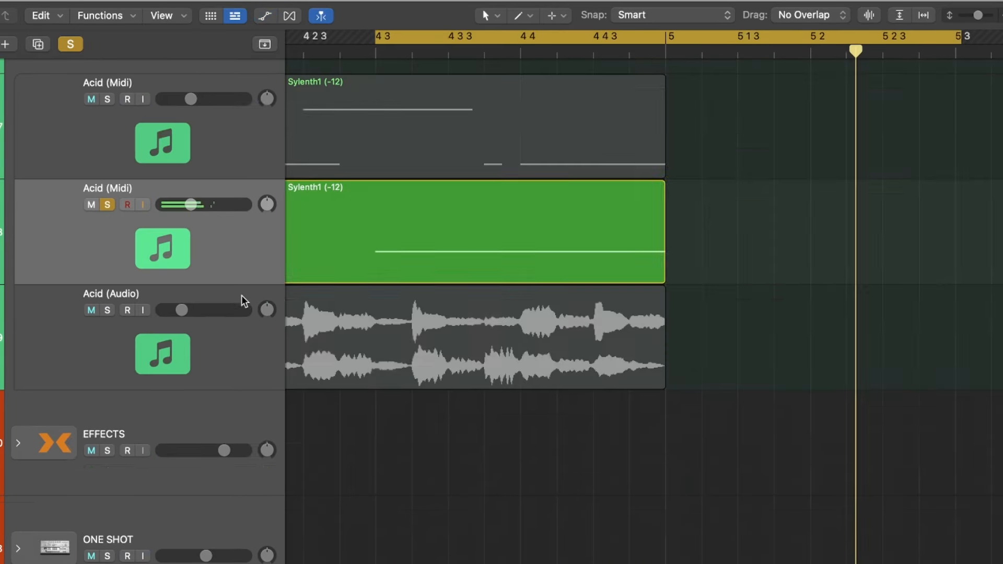
pyautogui.press('super+Up')
pyautogui.click(475, 227)
pyautogui.press('space')
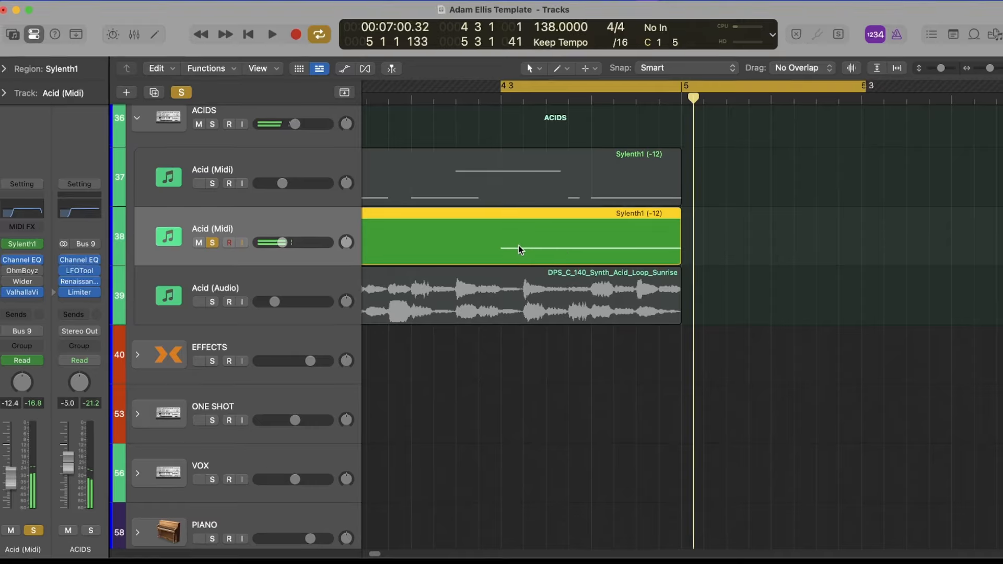
pyautogui.press('super+Left')
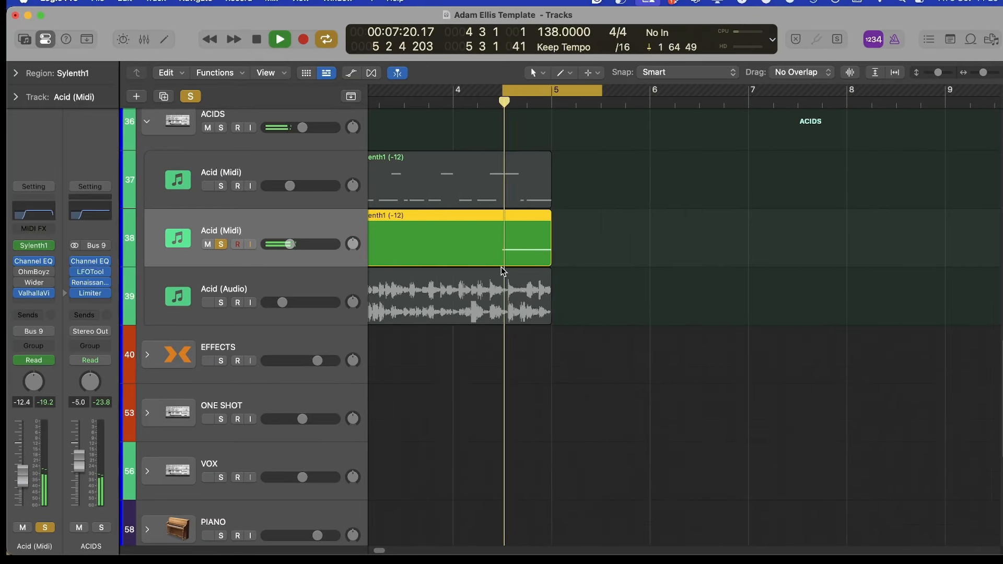
pyautogui.press('super+Up')
pyautogui.moveTo(455, 91); pyautogui.dragTo(749, 91)
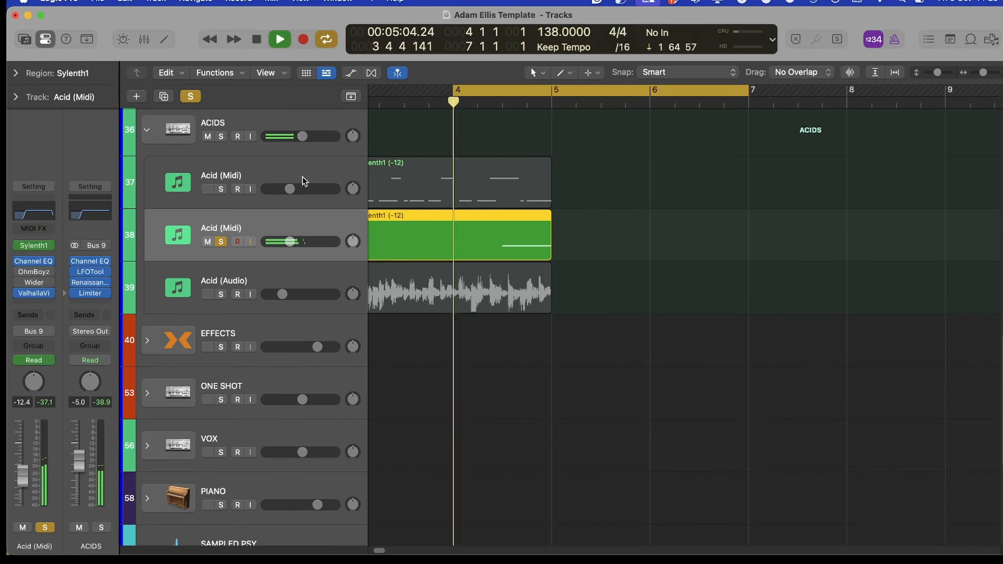
# Raise the duplicate Acid (Midi) track to -2.9 dB while briefly soloing the main Acid (Midi) track with it
pyautogui.click(221, 190)
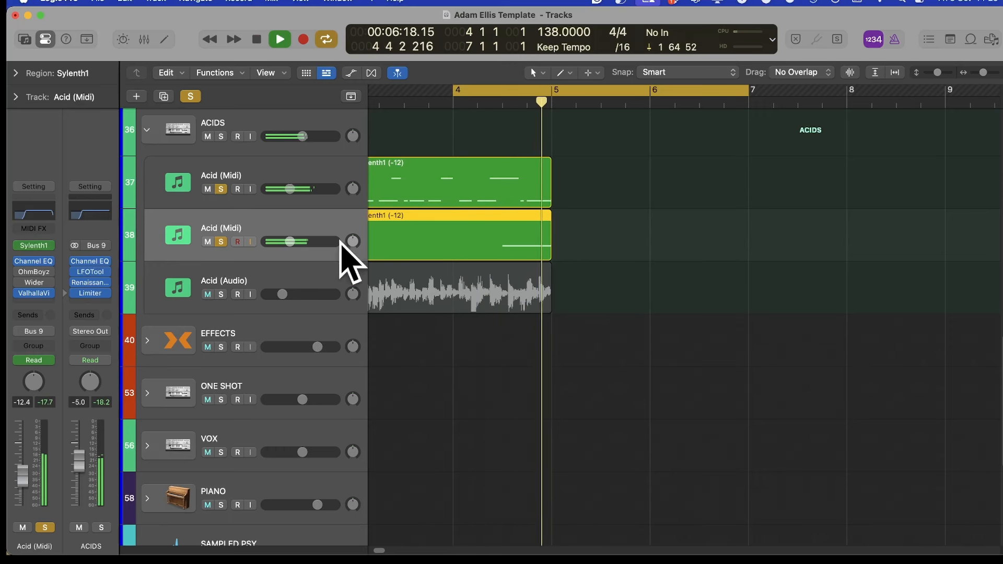
pyautogui.moveTo(31, 469); pyautogui.dragTo(30, 448)
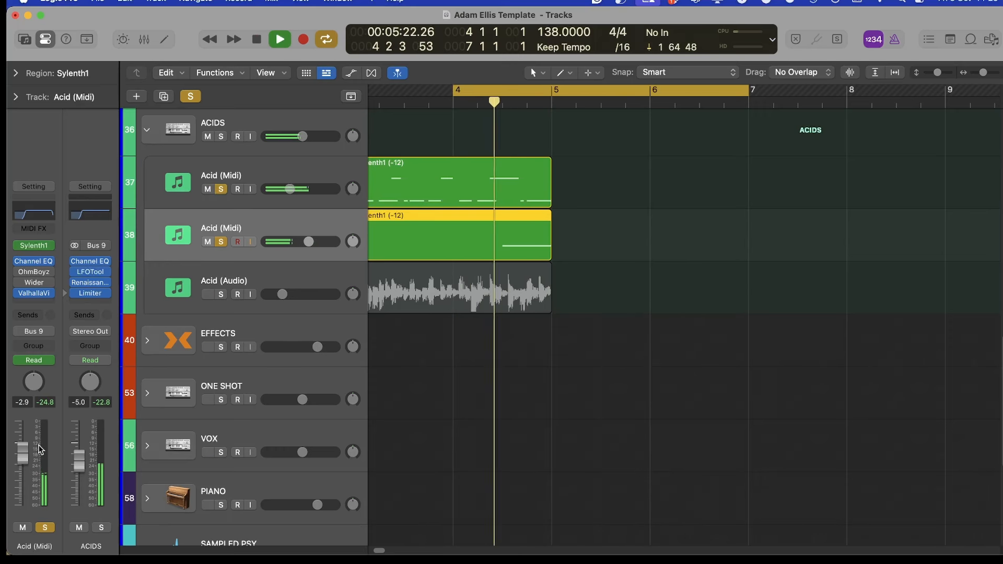
pyautogui.press('space')
pyautogui.click(217, 190)
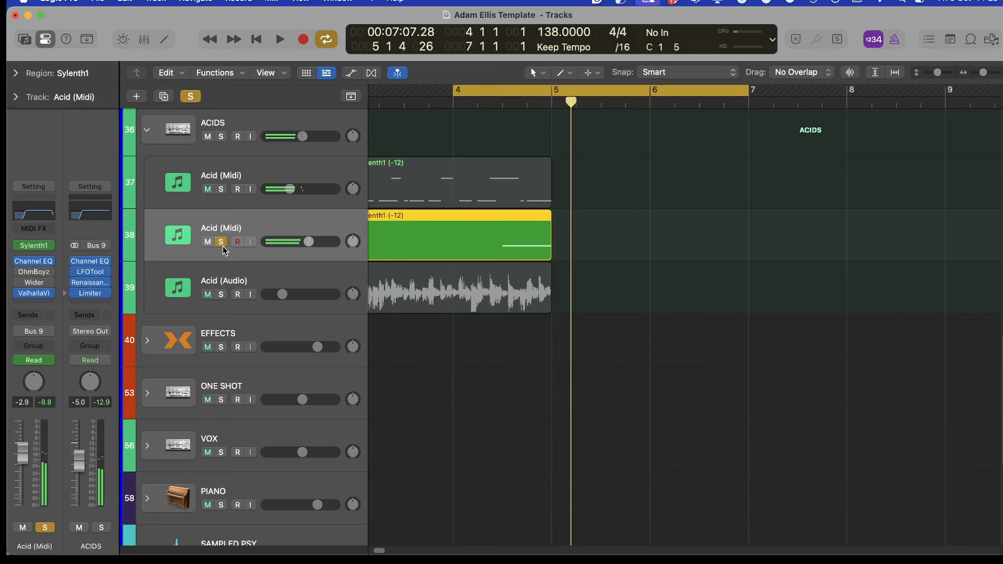
# Set the cycle range from 4 3 1 1 to 7 3 3 1 for auditioning the last note with its tail
pyautogui.press('space')
pyautogui.press('space')
pyautogui.click(504, 93)
pyautogui.moveTo(504, 93); pyautogui.dragTo(810, 93)
# Load the ARP - Acid Off preset in the duplicate track's Sylenth1 and replay the note
pyautogui.click(34, 245)
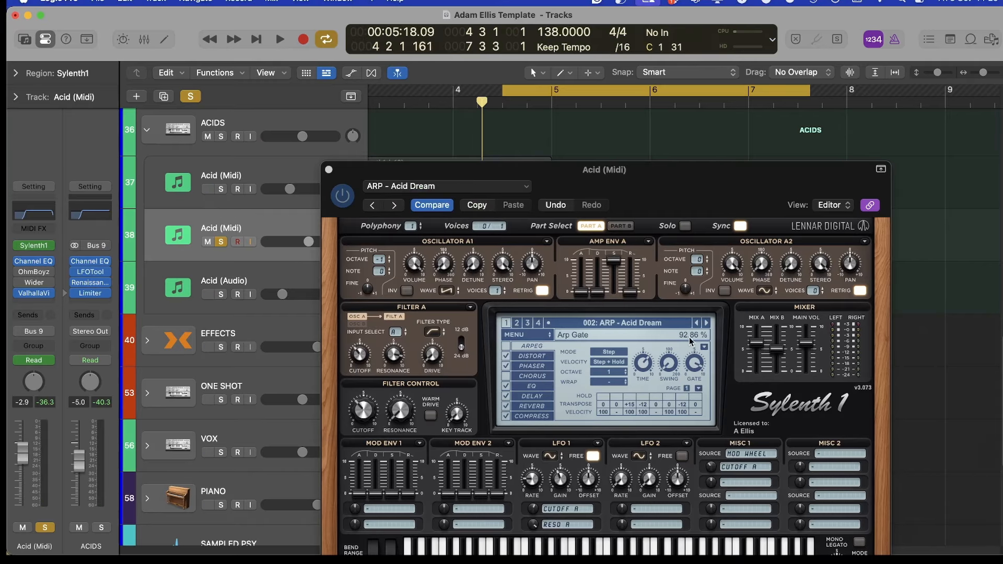
pyautogui.click(707, 324)
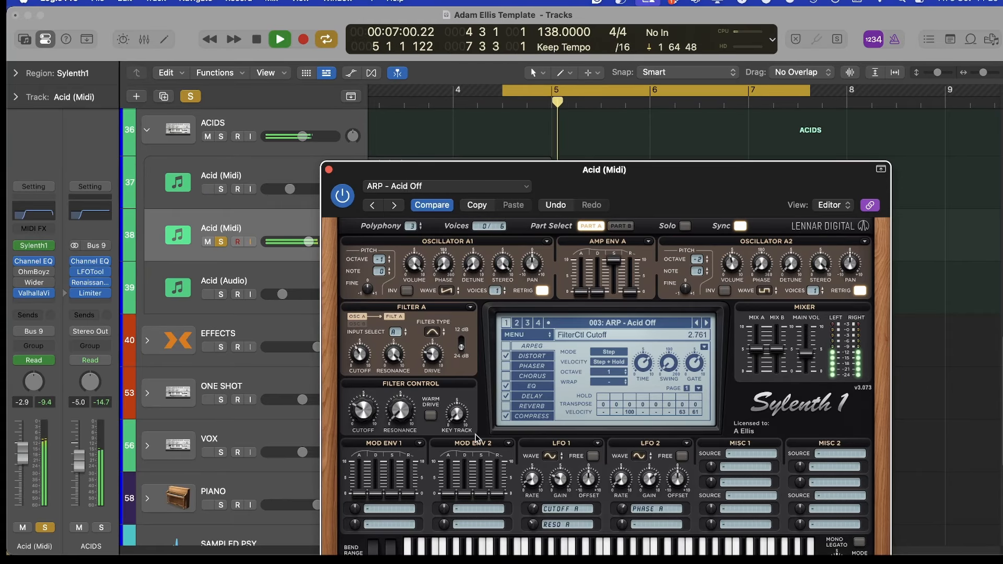
pyautogui.press('super+w')
pyautogui.press('super+Up')
pyautogui.press('space')
pyautogui.press('space')
# Check the duplicate track's Channel EQ and audition the note with ValhallaVintageVerb bypassed
pyautogui.click(29, 216)
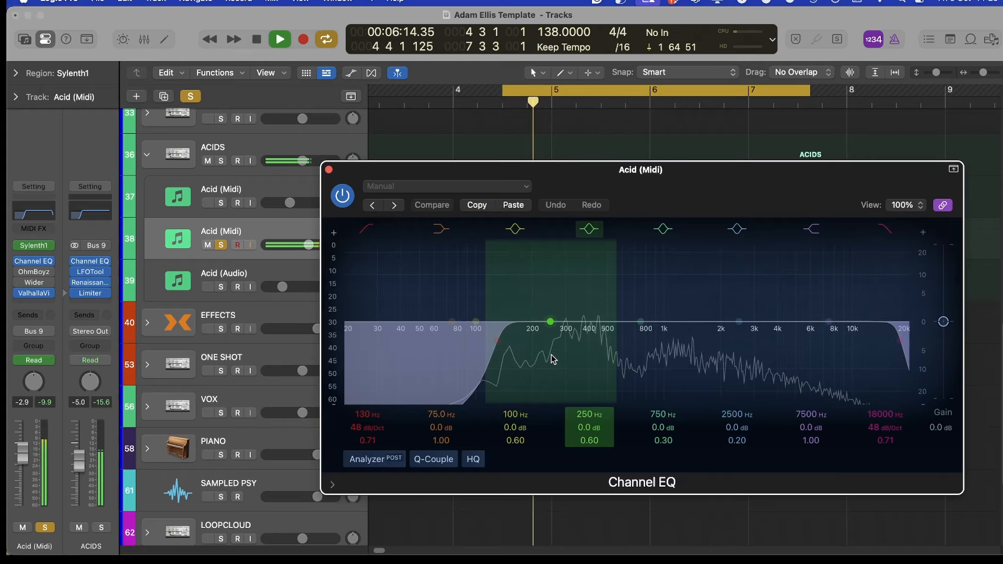
pyautogui.press('super+w')
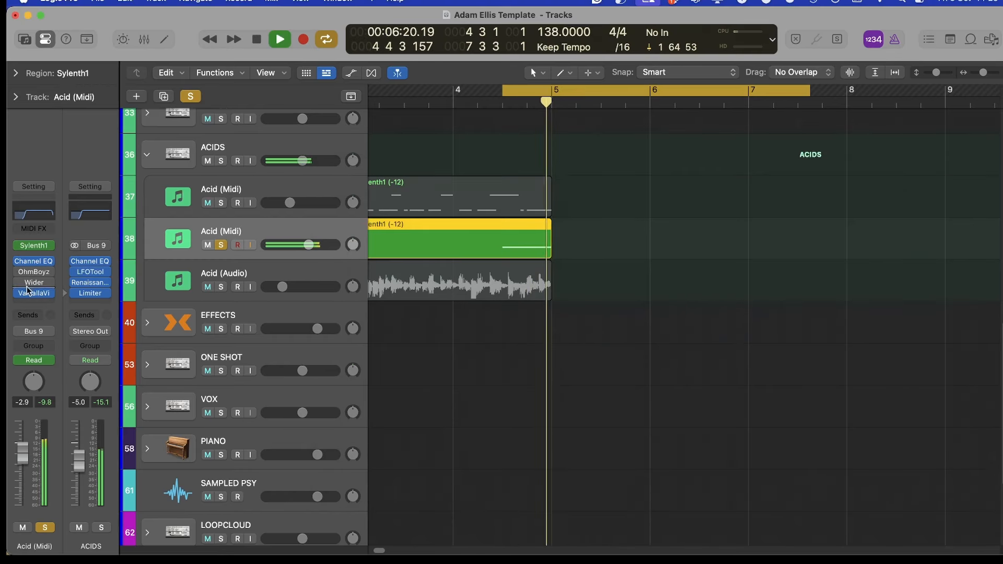
pyautogui.click(20, 293)
pyautogui.press('space')
pyautogui.press('space')
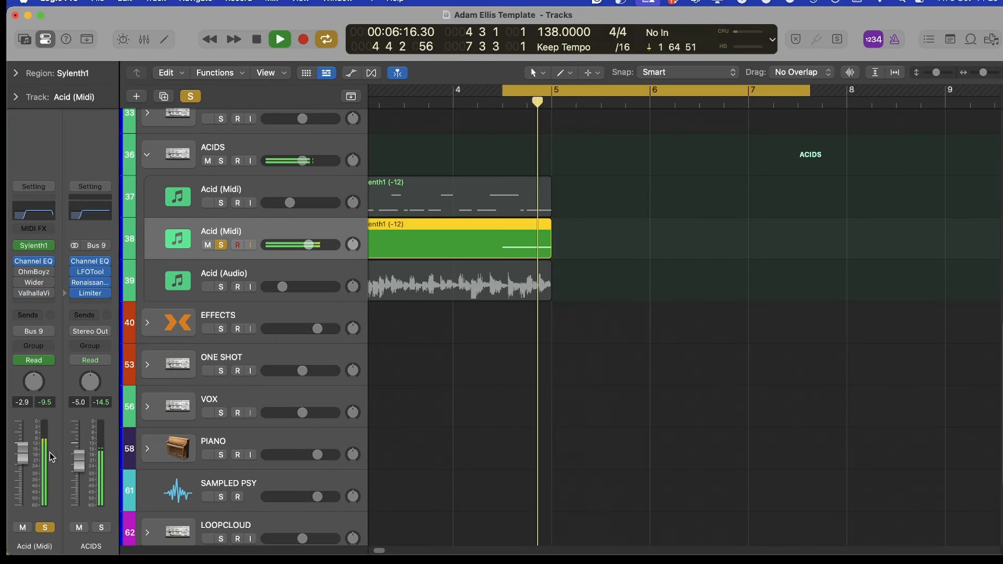
# Set the duplicate Acid (Midi) track's volume to -5.0 dB and re-enable its ValhallaVintageVerb
pyautogui.moveTo(22, 454); pyautogui.dragTo(23, 462)
pyautogui.press('space')
pyautogui.click(19, 294)
pyautogui.press('space')
# Set the cycle range from bar 3 to past bar 6, clear all solos, and play the last note in the full mix
pyautogui.press('super+Up')
pyautogui.press('super+Up')
pyautogui.hscroll(-3, 465, 97)
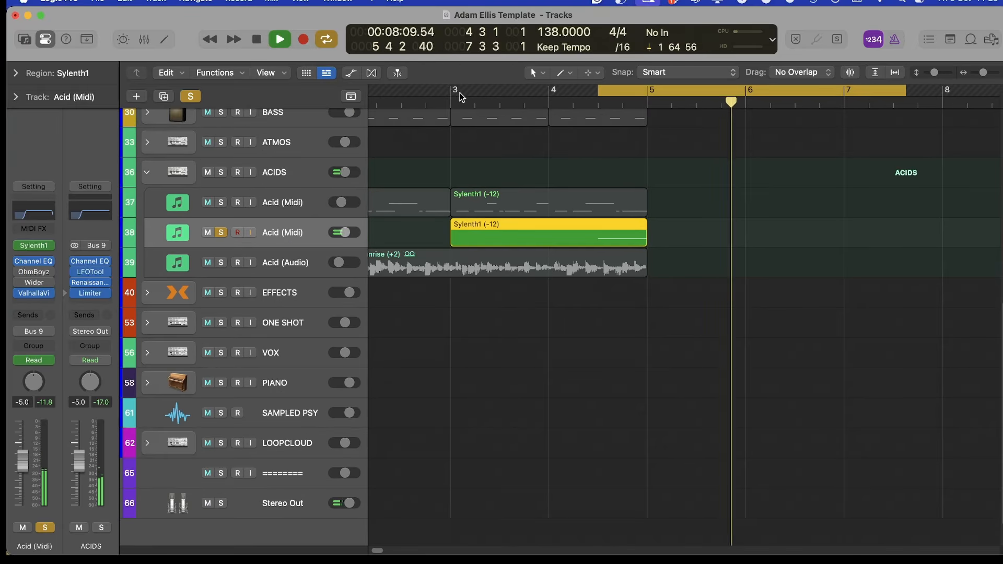
pyautogui.moveTo(458, 98); pyautogui.dragTo(777, 121)
pyautogui.press('space')
pyautogui.click(190, 97)
pyautogui.press('space')
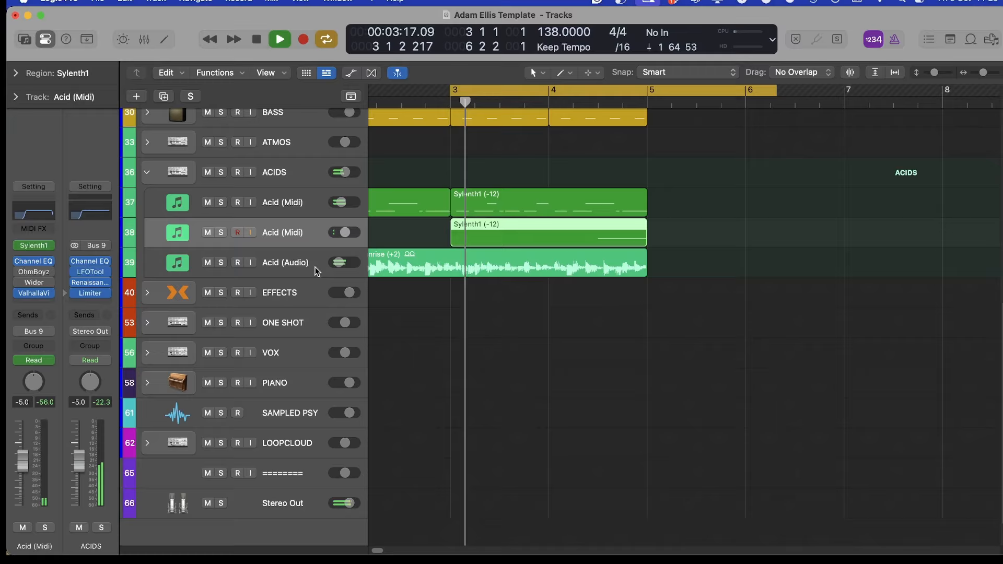
pyautogui.scroll(3, 374, 274)
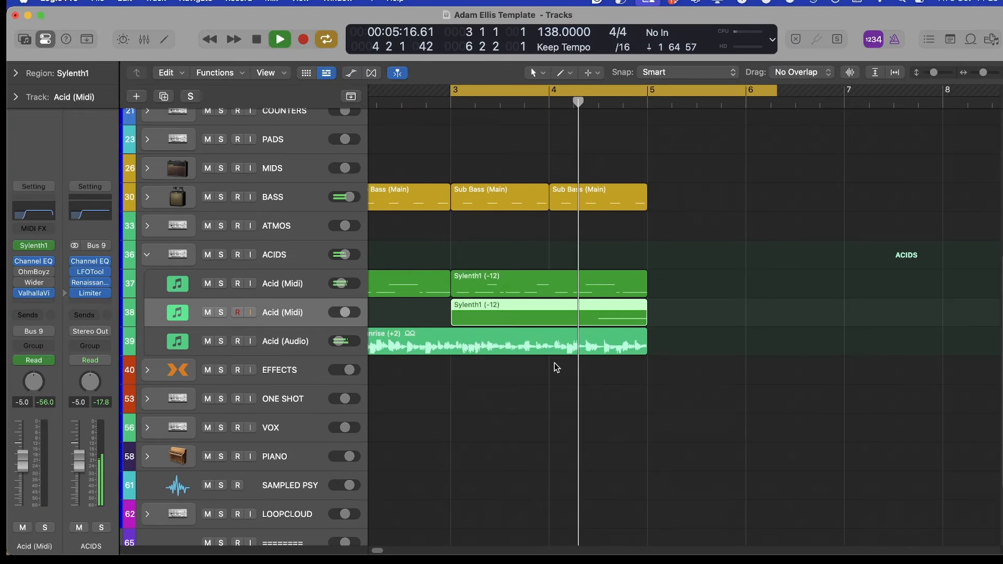
pyautogui.scroll(-2, 467, 302)
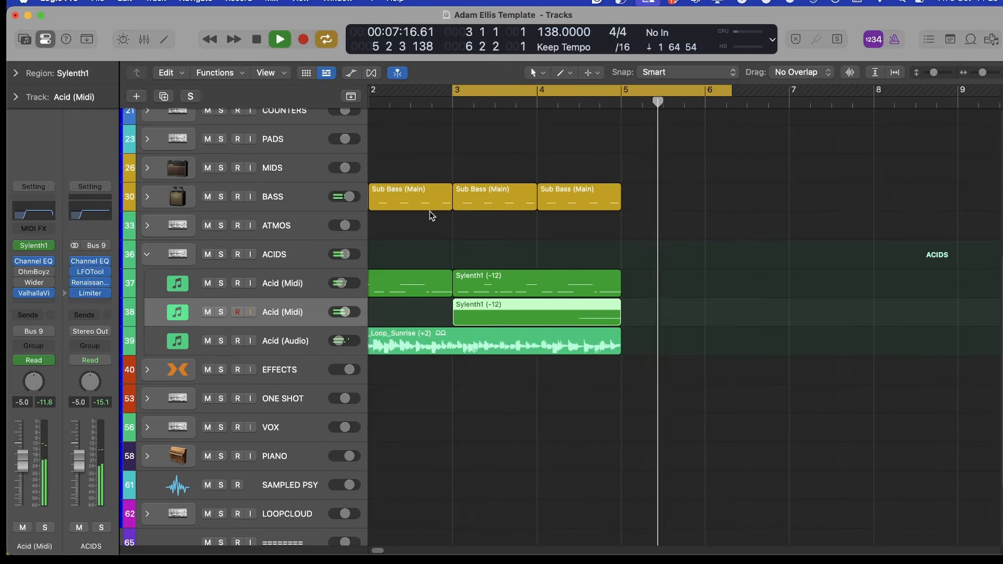
pyautogui.press('space')
# Set the cycle range to bars 1 to 5 and listen to the layered acids within the full mix
pyautogui.scroll(-8, 446, 257)
pyautogui.scroll(5, 378, 144)
pyautogui.hscroll(-3, 399, 118)
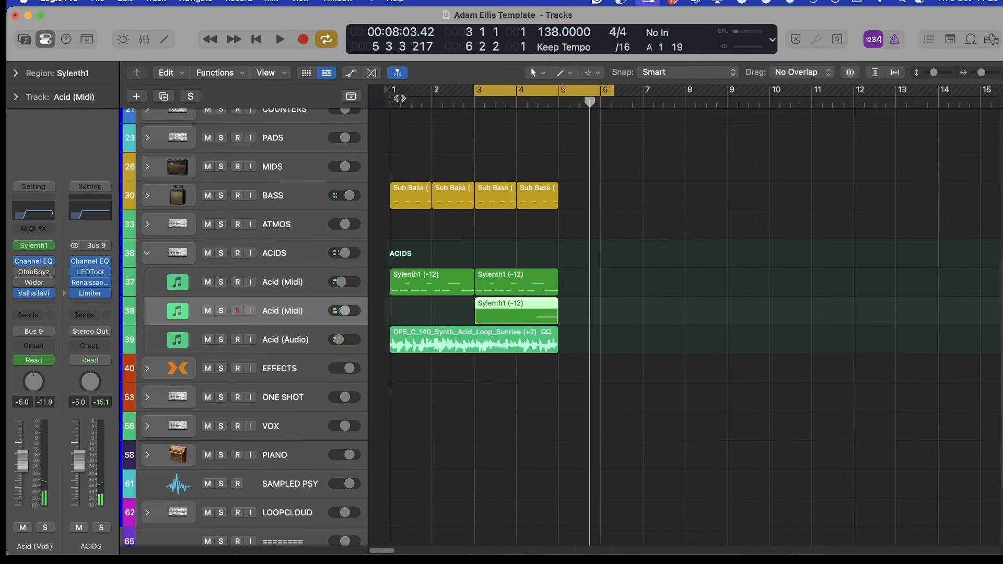
pyautogui.moveTo(376, 89); pyautogui.dragTo(542, 97)
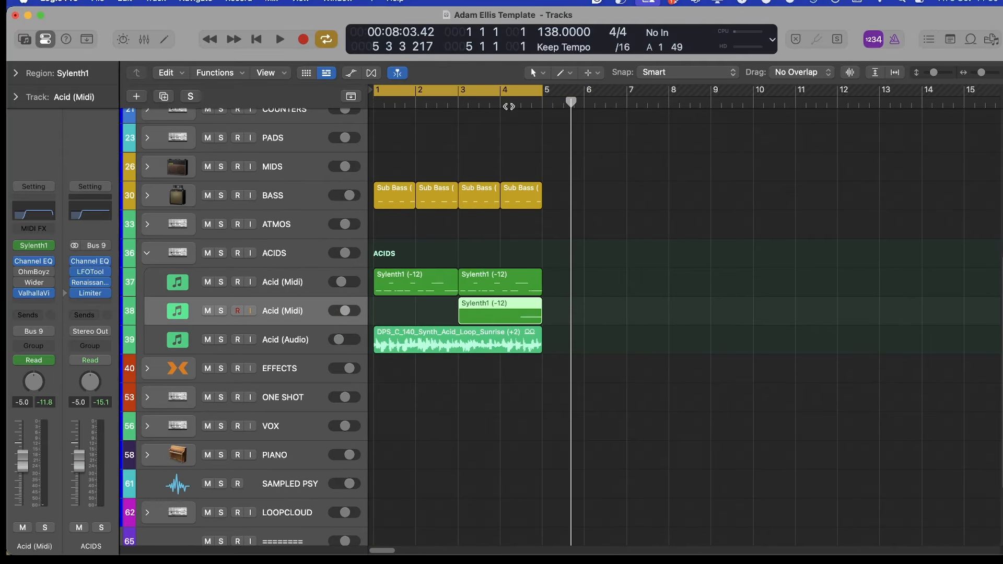
pyautogui.press('space')
pyautogui.scroll(5, 543, 262)
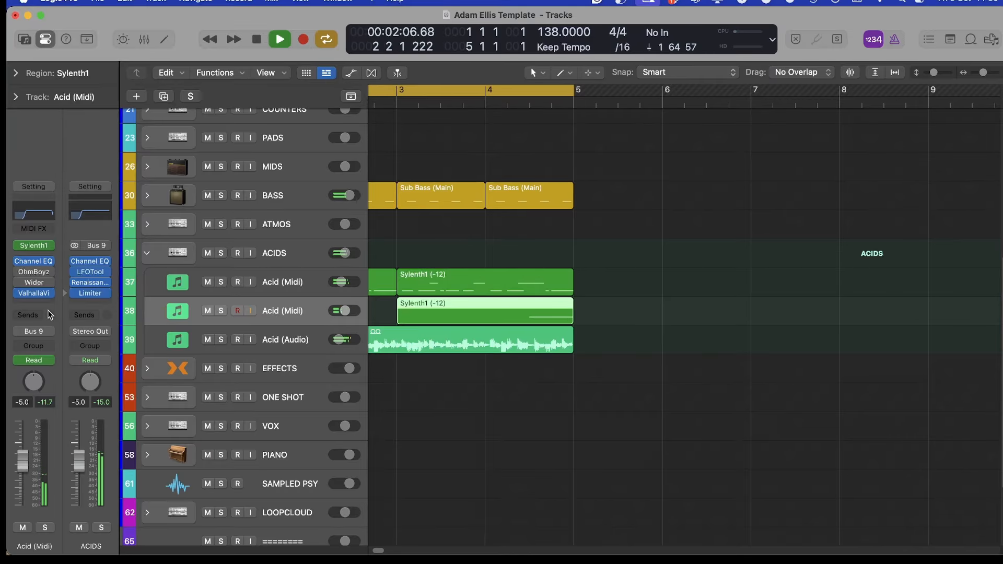
pyautogui.scroll(-3, 556, 189)
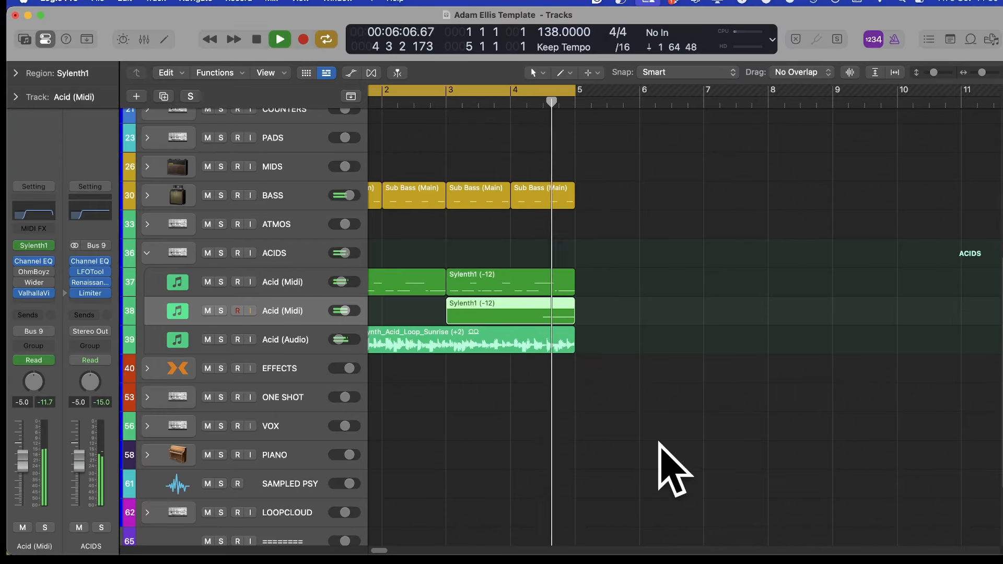
pyautogui.scroll(-1, 504, 336)
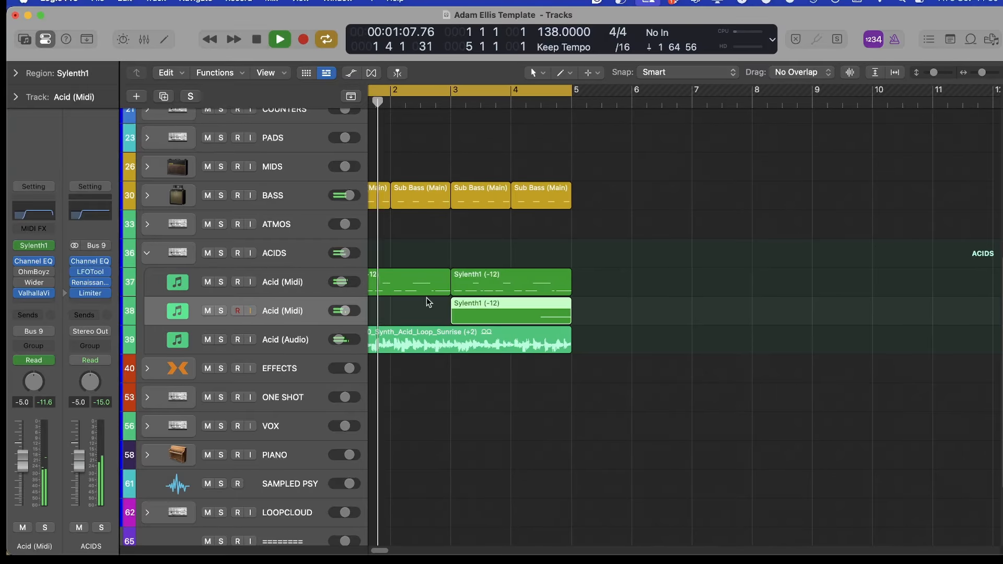
# Copy all regions from bars 1 to 4 so they repeat from bar 5, and play from the beginning
pyautogui.hscroll(-3, 464, 321)
pyautogui.scroll(-5, 581, 315)
pyautogui.moveTo(645, 150); pyautogui.dragTo(385, 424)
pyautogui.moveTo(389, 165); pyautogui.dragTo(629, 165)
pyautogui.press('Return')
pyautogui.scroll(3, 602, 150)
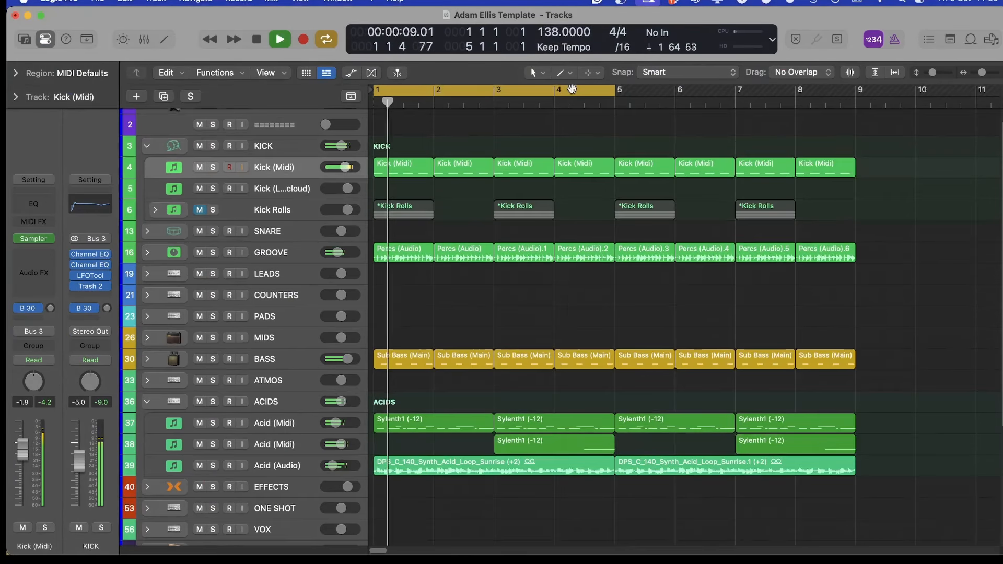
pyautogui.press('space')
# Set the cycle range to bars 4 to 9 and open the bar 4 kick and last-note regions together in the Piano Roll
pyautogui.click(566, 91)
pyautogui.moveTo(566, 91); pyautogui.dragTo(857, 92)
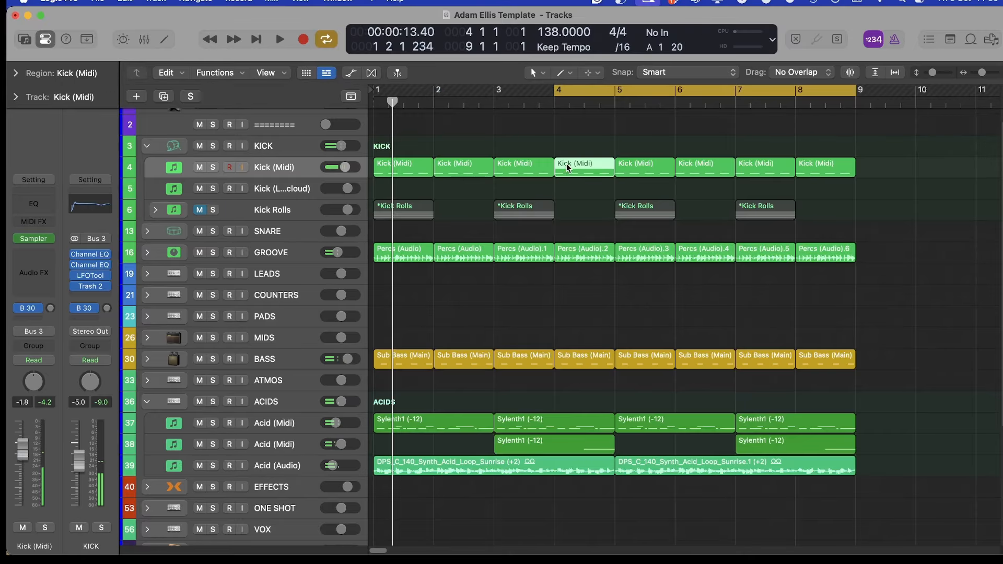
pyautogui.doubleClick(589, 445)
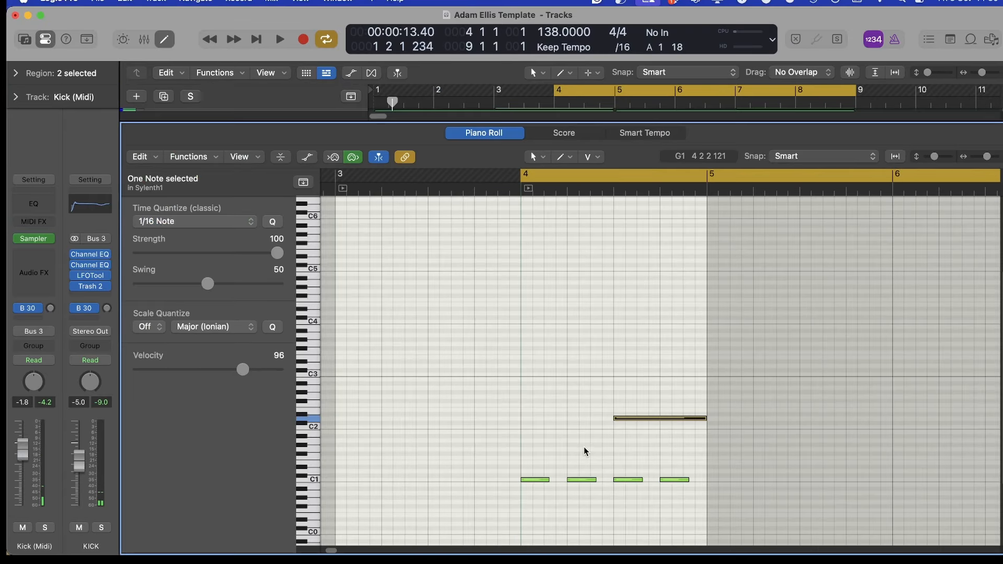
# Rework the end of bar 4's kick pattern into two shortened notes at 4 3 4 and 4 4 3
pyautogui.scroll(2, 630, 496)
pyautogui.scroll(-1, 619, 502)
pyautogui.click(621, 500)
pyautogui.moveTo(732, 462); pyautogui.dragTo(734, 481)
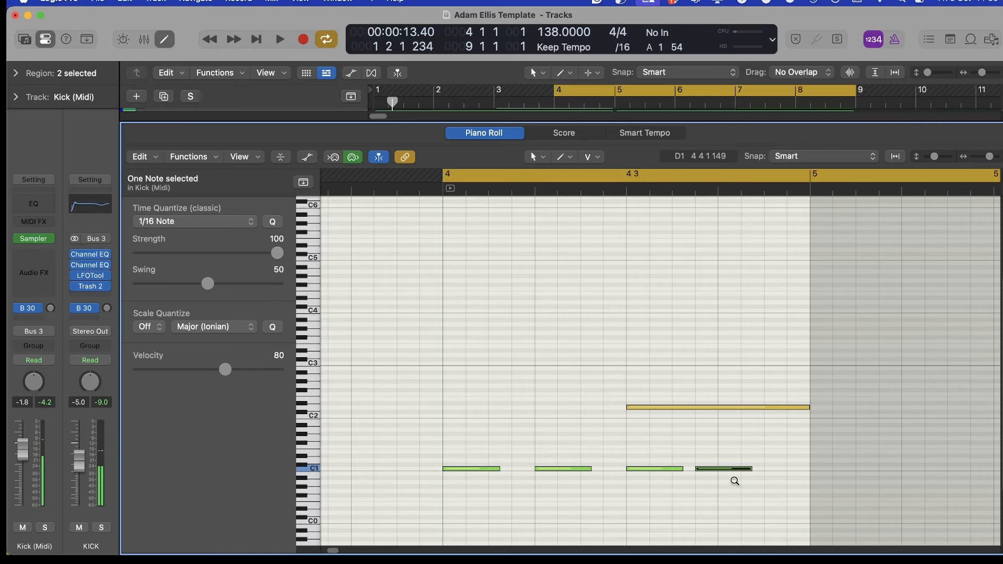
pyautogui.press('super+r')
pyautogui.hotkey('alt', 'Left')
pyautogui.moveTo(769, 451); pyautogui.dragTo(747, 479)
pyautogui.hotkey('alt', 'Right')
pyautogui.hotkey('alt', 'shift', 'Left')
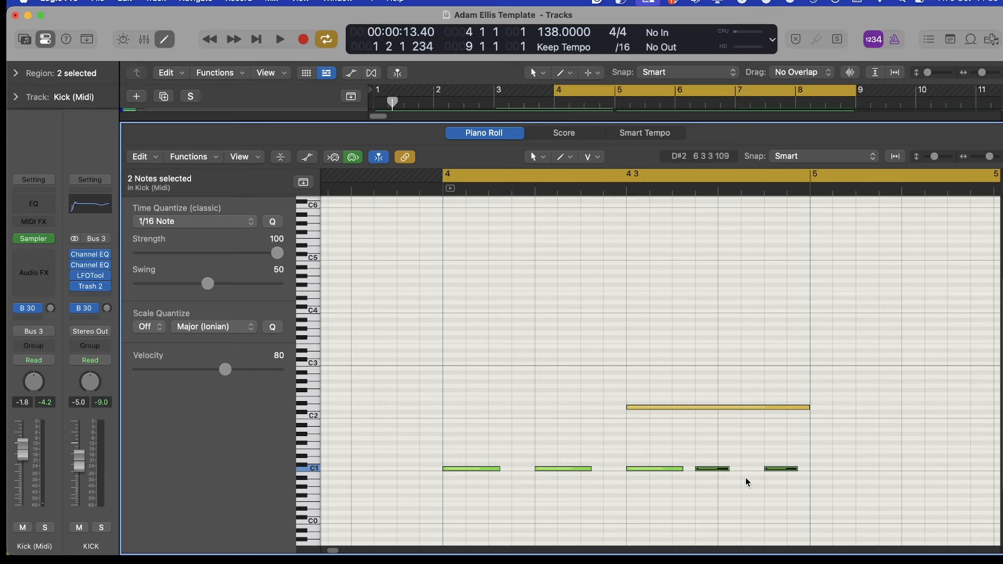
# Play the new kick fill in bar 4 and close the Piano Roll
pyautogui.press('space')
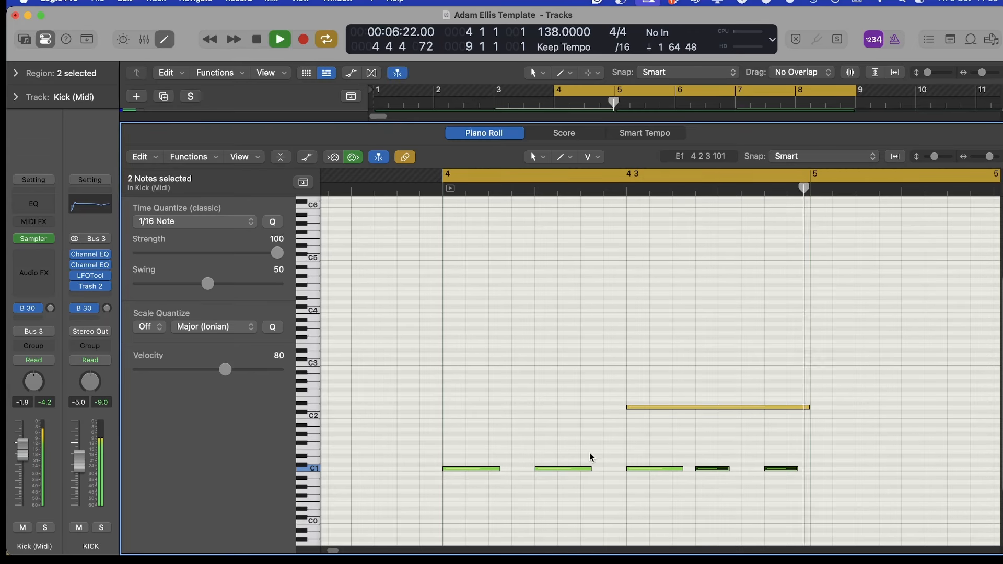
pyautogui.press('e')
pyautogui.press('space')
# Open the bar 4 Kick (Midi) and Sub Bass (Main) regions together in the Piano Roll
pyautogui.click(616, 397)
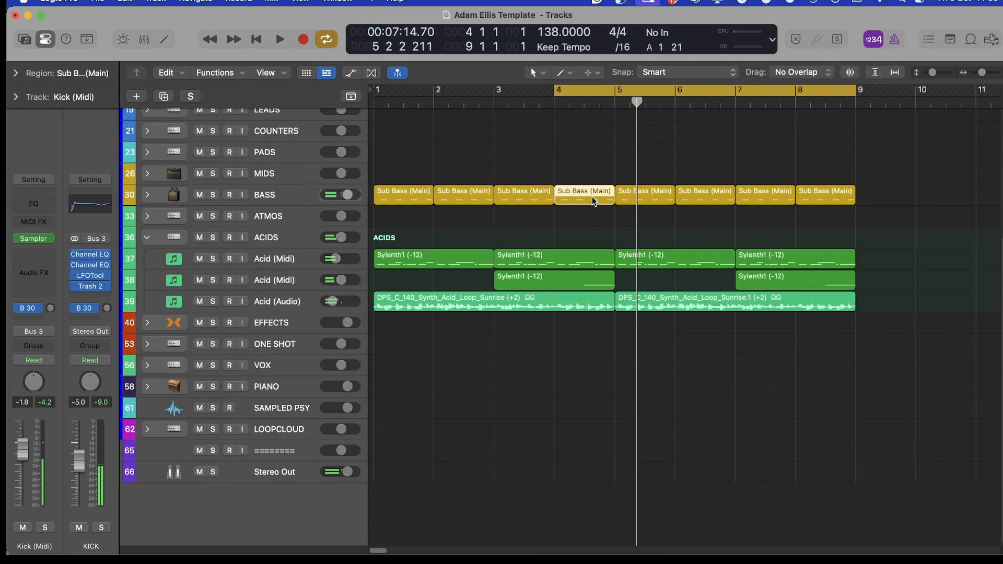
pyautogui.scroll(5, 591, 253)
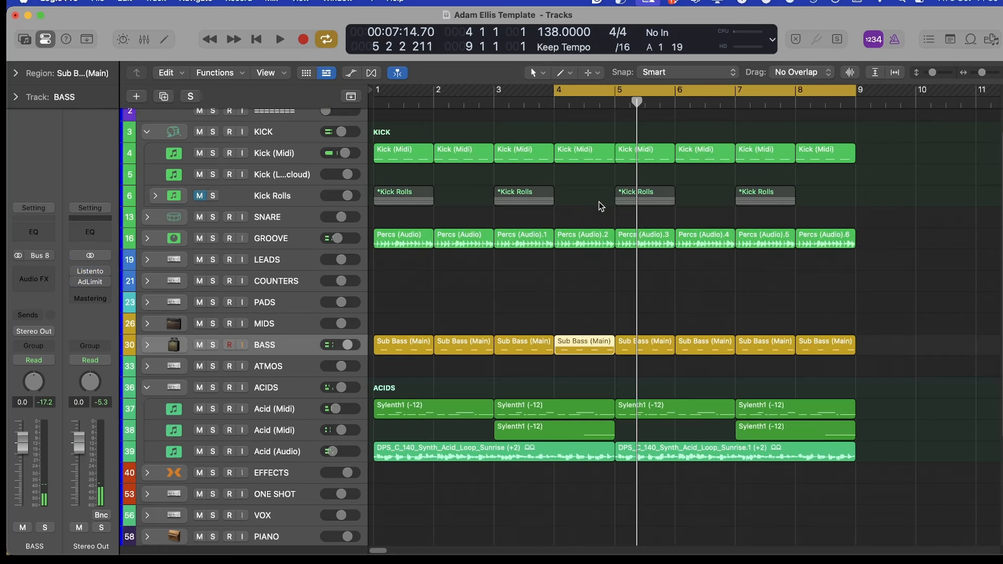
pyautogui.click(596, 157)
pyautogui.keyDown('shift'); pyautogui.click(600, 350); pyautogui.keyUp('shift')
pyautogui.click(551, 344)
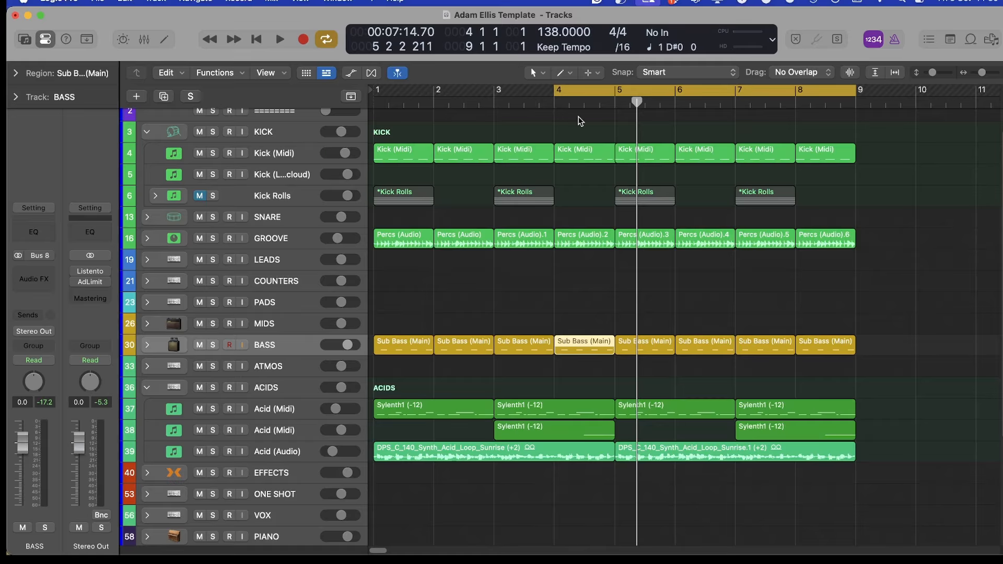
pyautogui.press('p')
# Delete the last sub bass note in bar 4, at 4 4 3, and play the bar
pyautogui.hscroll(-2, 730, 416)
pyautogui.click(745, 385)
pyautogui.click(814, 377)
pyautogui.click(814, 385)
pyautogui.click(810, 399)
pyautogui.click(817, 385)
pyautogui.click(520, 387)
pyautogui.click(618, 386)
pyautogui.click(813, 377)
pyautogui.press('space')
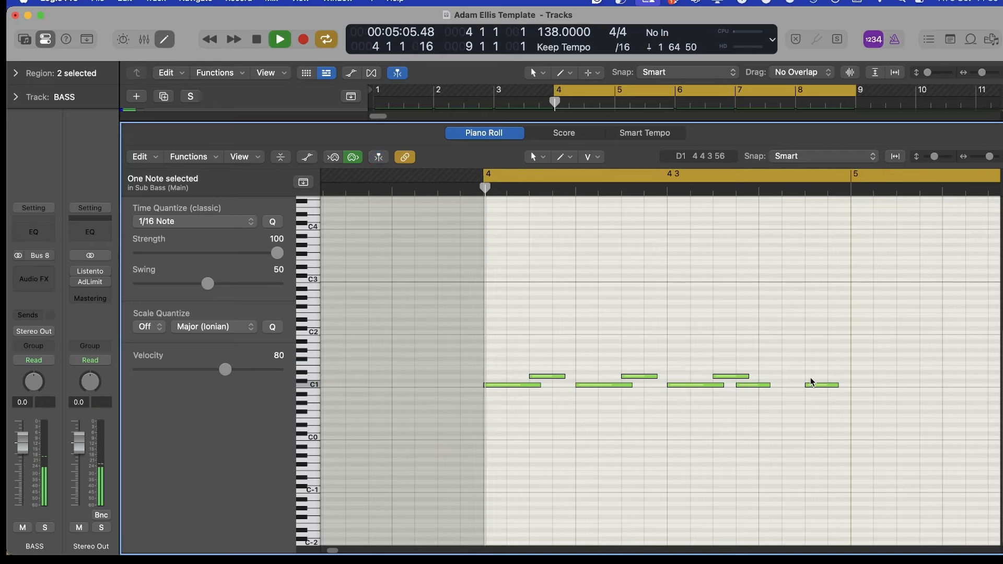
pyautogui.press('space')
# Shorten the kick note at 4 3 to end at 4 3 3, and mute the sub bass note starting there
pyautogui.moveTo(723, 385); pyautogui.dragTo(712, 385)
pyautogui.click(741, 385)
pyautogui.click(737, 377)
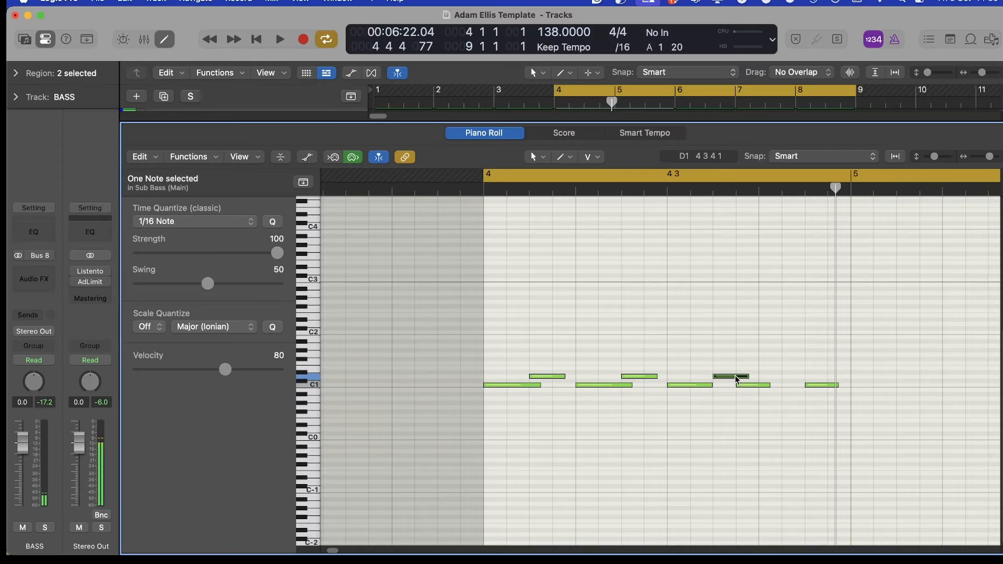
pyautogui.press('space')
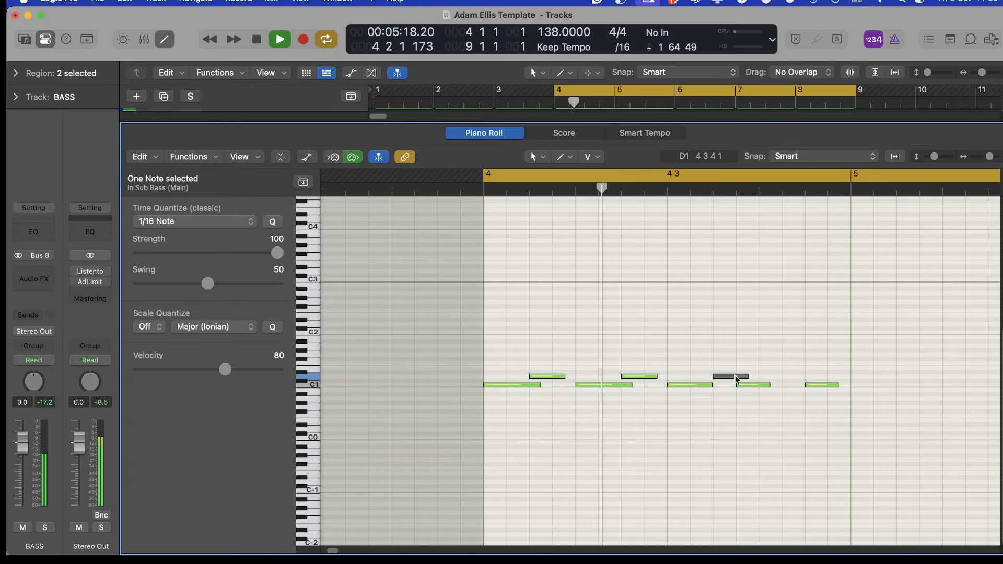
# Close the Piano Roll and listen to the edited kick and bass from bar 4 in the full mix
pyautogui.press('p')
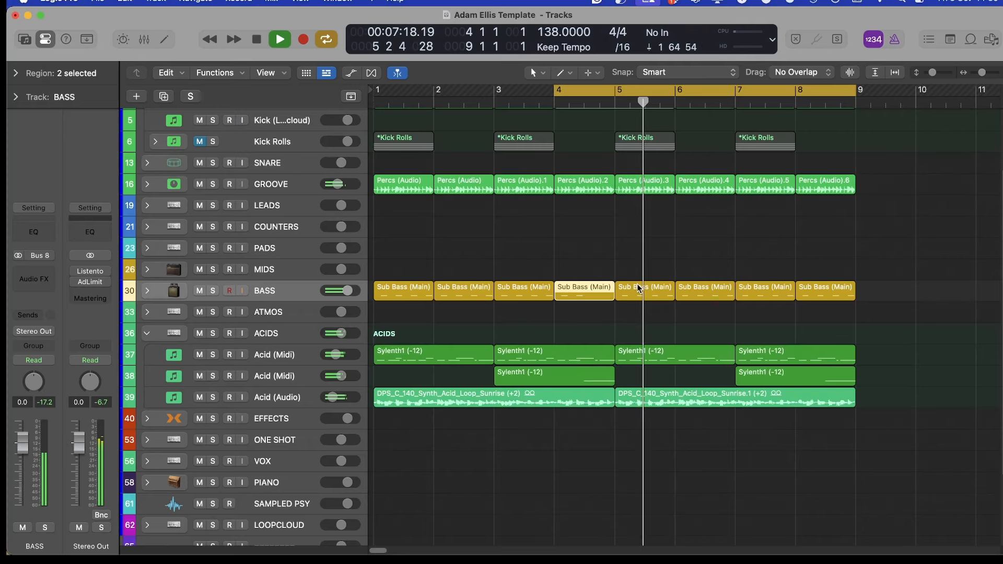
pyautogui.scroll(3, 638, 288)
pyautogui.hscroll(1, 632, 289)
pyautogui.scroll(4, 702, 312)
pyautogui.hscroll(1, 701, 313)
pyautogui.press('Return')
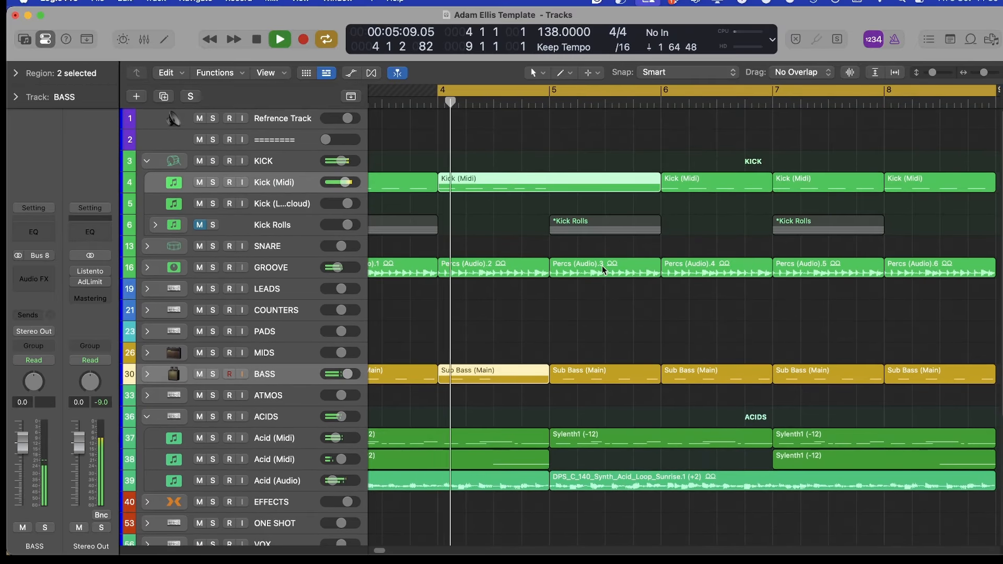
pyautogui.press('space')
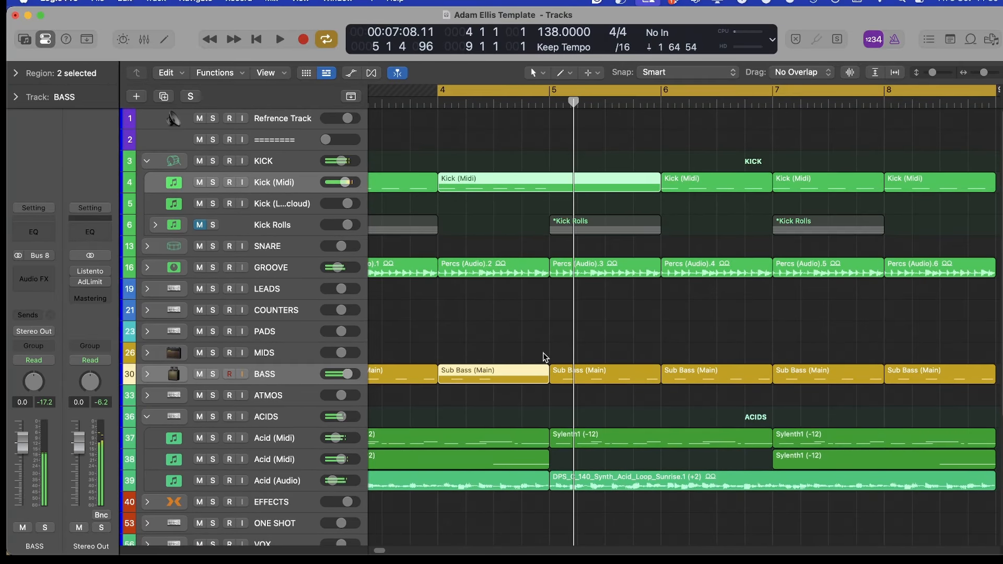
# Unmute the sub bass note at 4 3 3 and repeat it at 4 4 3, leaving Tap Tempo disabled
pyautogui.doubleClick(476, 385)
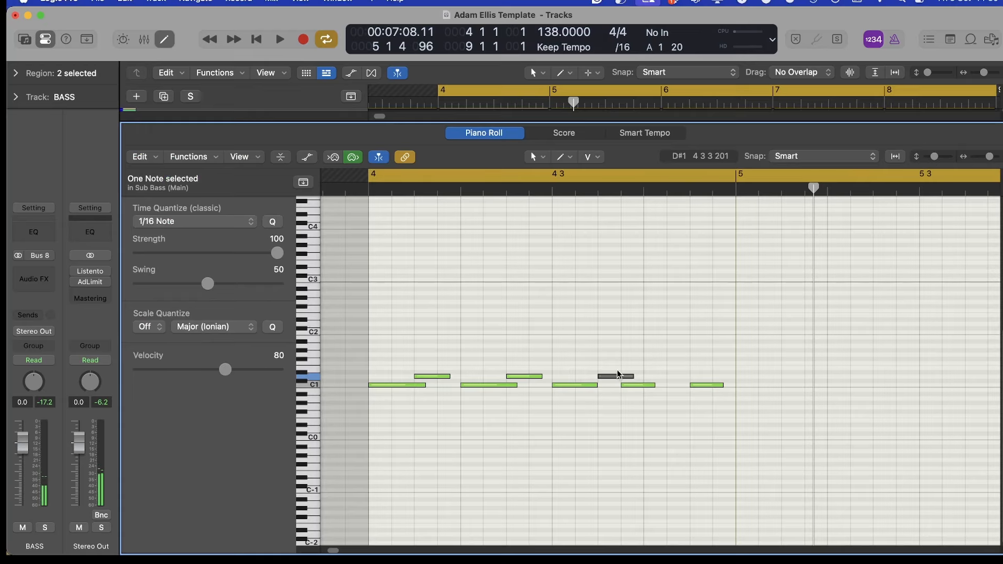
pyautogui.press('super+r')
pyautogui.hotkey('shift', 't')
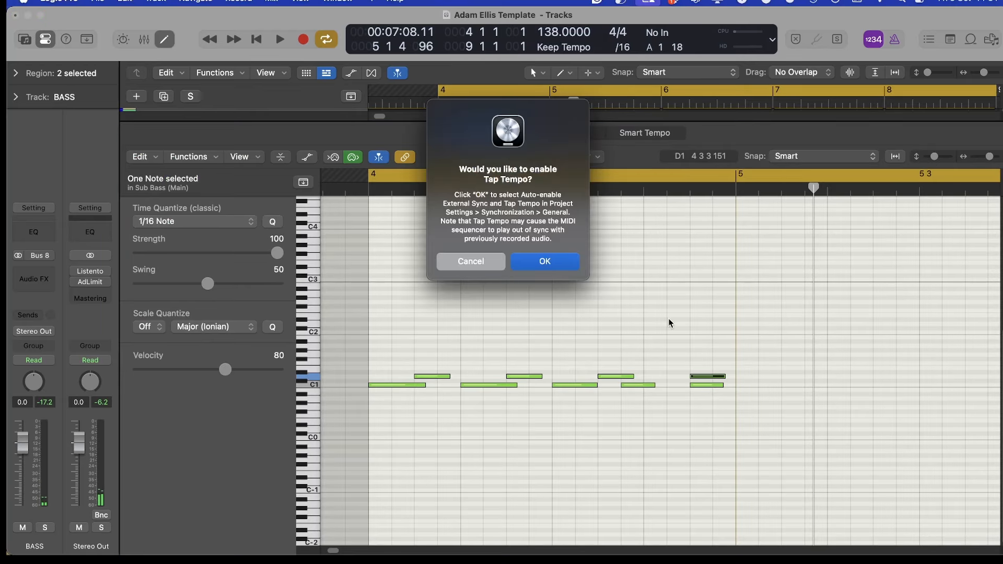
pyautogui.click(469, 261)
pyautogui.press('e')
# Solo the Kick (Midi) and BASS tracks and play them together from bar 4
pyautogui.scroll(6, 417, 303)
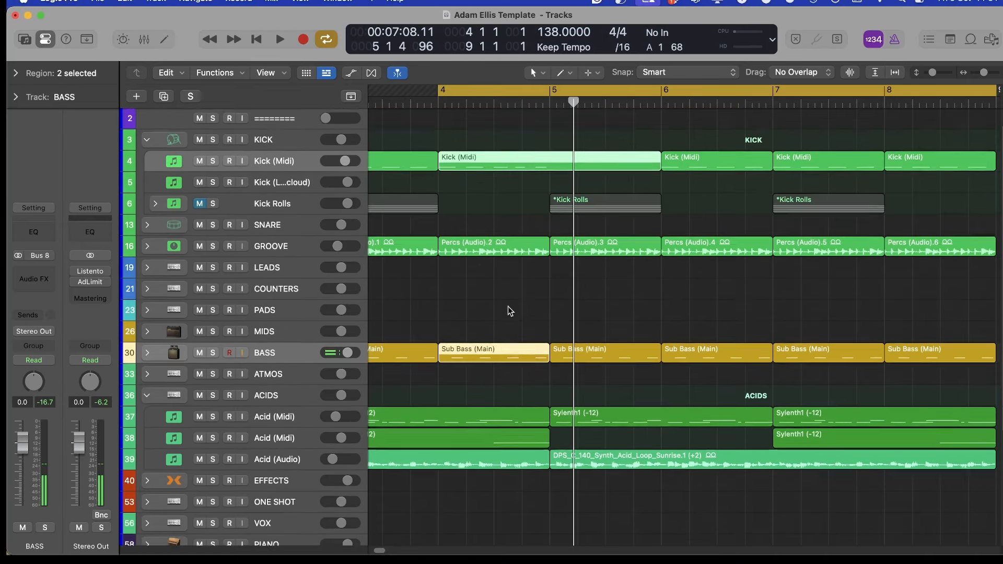
pyautogui.press('s')
pyautogui.press('space')
pyautogui.scroll(2, 421, 381)
pyautogui.press('space')
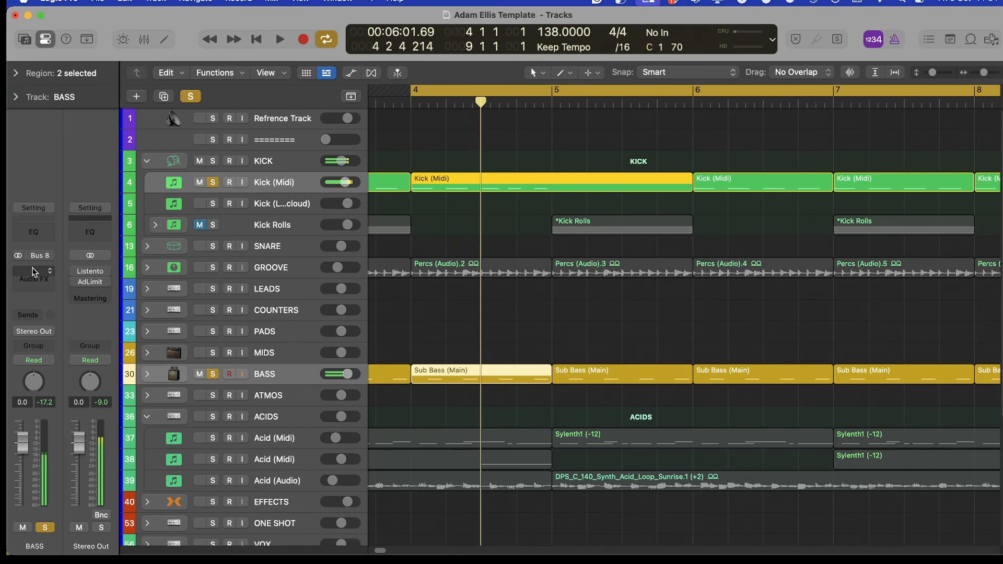
pyautogui.click(33, 269)
pyautogui.click(196, 388)
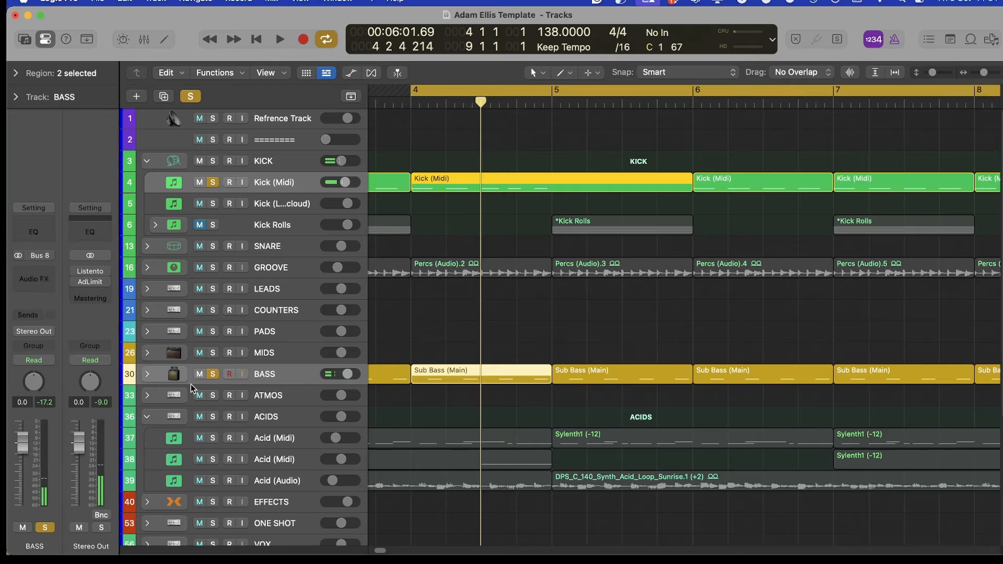
pyautogui.click(148, 374)
pyautogui.click(147, 375)
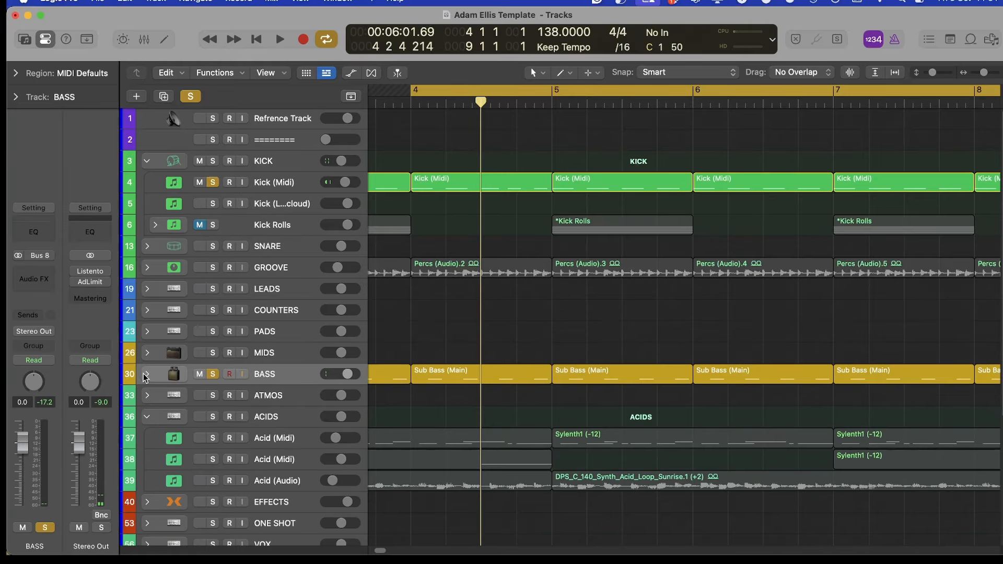
# Insert a Gain utility plug-in on the BASS track
pyautogui.click(277, 377)
pyautogui.click(34, 273)
pyautogui.moveTo(40, 372)
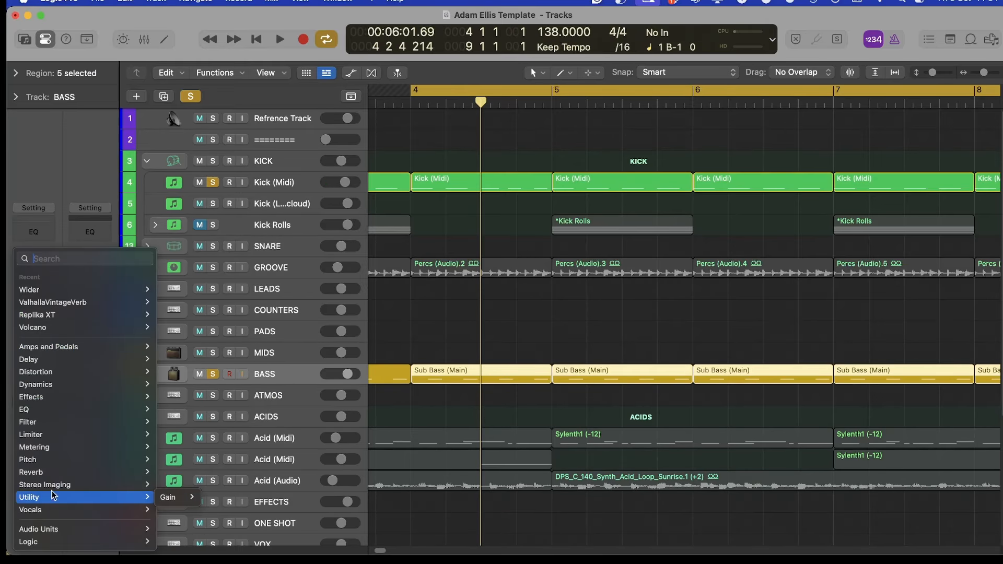
pyautogui.click(217, 497)
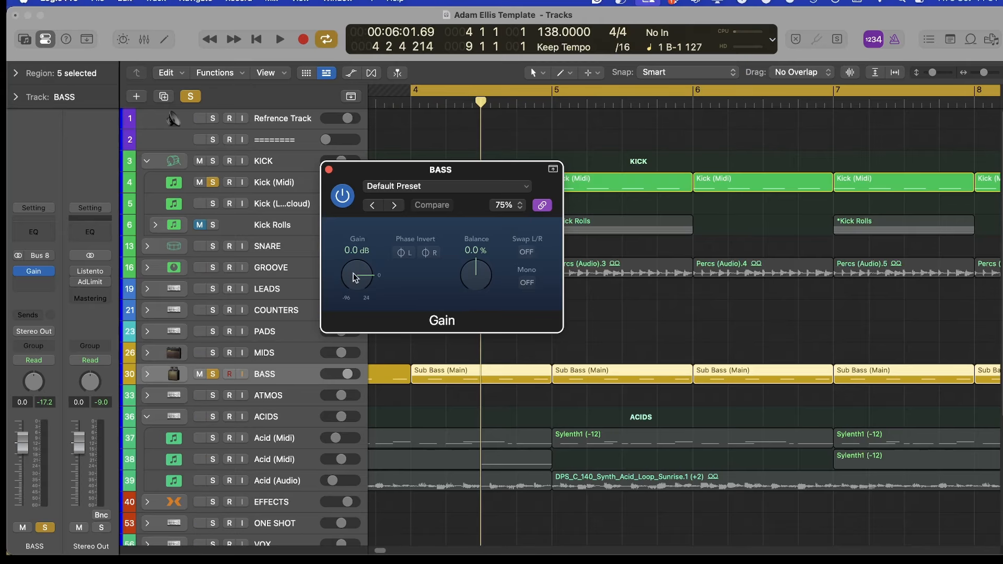
# Automate the BASS gain to fall from 0.0 dB in bar 4's second beat to -36.1 dB at bar 5, resetting there to 0.0 dB
pyautogui.press('a')
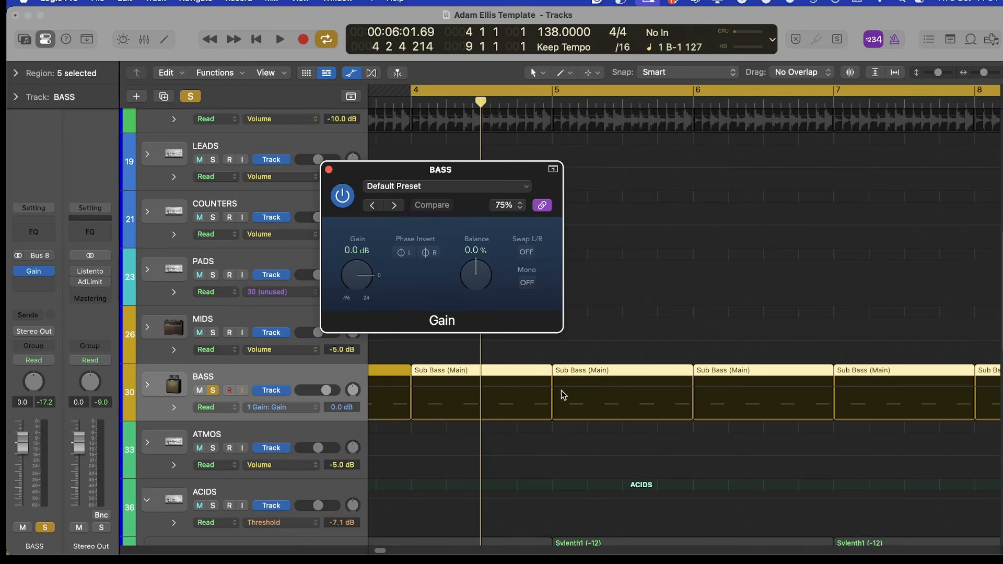
pyautogui.moveTo(550, 393); pyautogui.dragTo(397, 416)
pyautogui.click(520, 388)
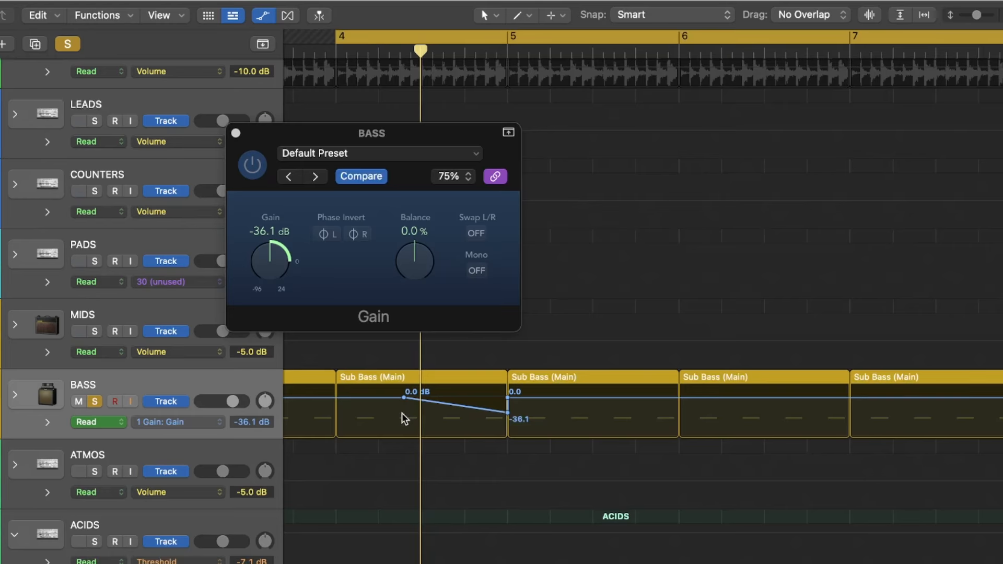
# Hide the automation, play the bass fade with the soloed kick, and close the Gain plug-in window
pyautogui.scroll(6, 496, 399)
pyautogui.hscroll(4, 496, 399)
pyautogui.press('a')
pyautogui.press('space')
pyautogui.scroll(-3, 495, 421)
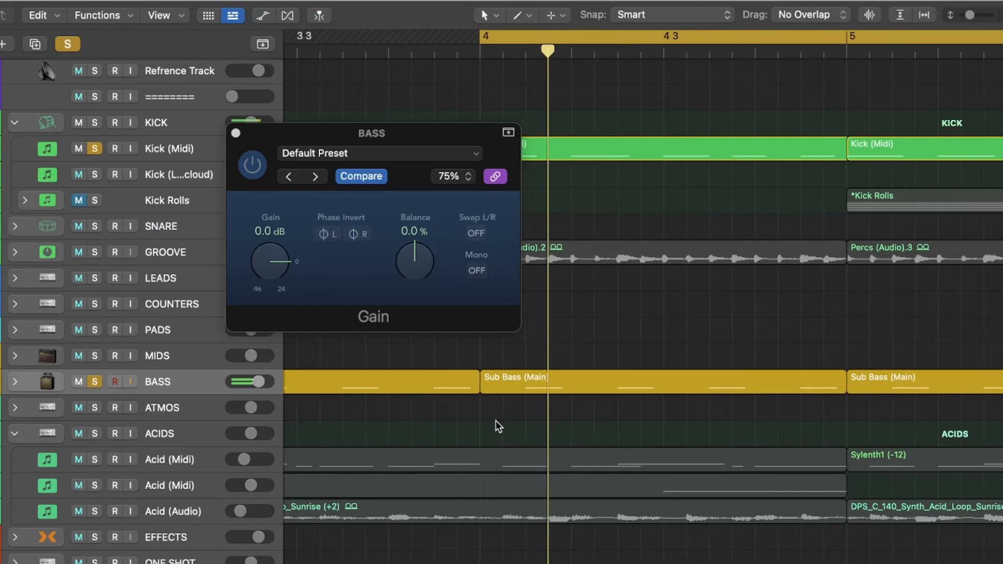
pyautogui.press('space')
pyautogui.press('v')
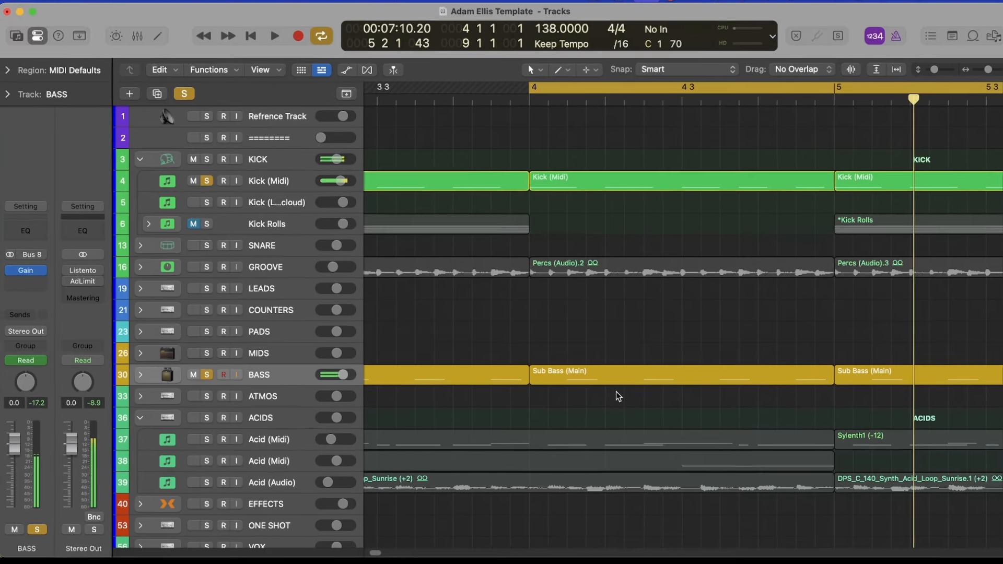
# Move the start of the bass gain fade to about 4 2 4, raise its bar 5 end point to -18.1 dB, and play it
pyautogui.press('a')
pyautogui.moveTo(652, 388); pyautogui.dragTo(663, 388)
pyautogui.press('space')
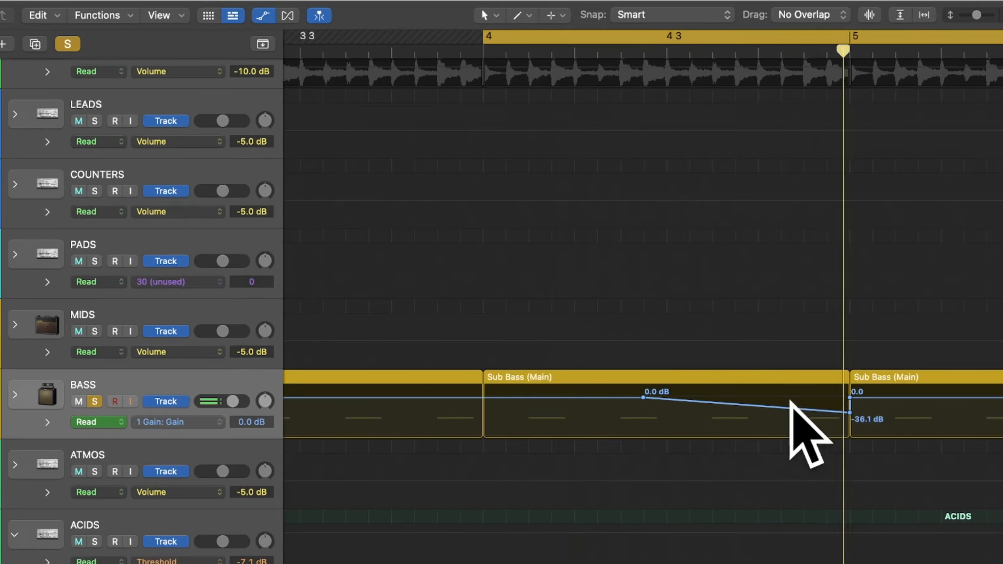
pyautogui.moveTo(849, 412); pyautogui.dragTo(850, 405)
pyautogui.press('space')
pyautogui.press('super+Right')
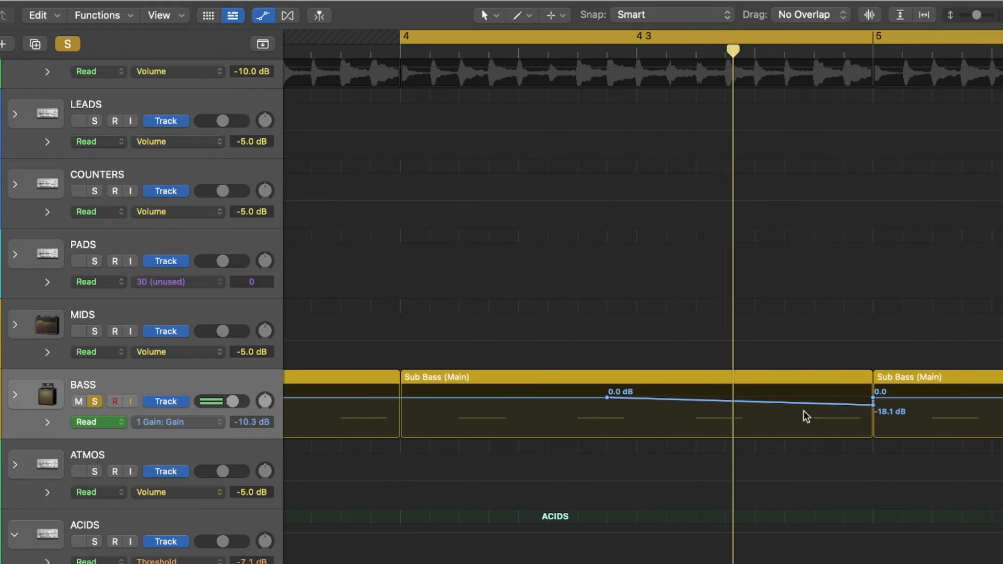
# Hide the automation, clear all solos, and play from bar 4 in the full mix
pyautogui.press('a')
pyautogui.press('super+Left')
pyautogui.press('space')
pyautogui.press('space')
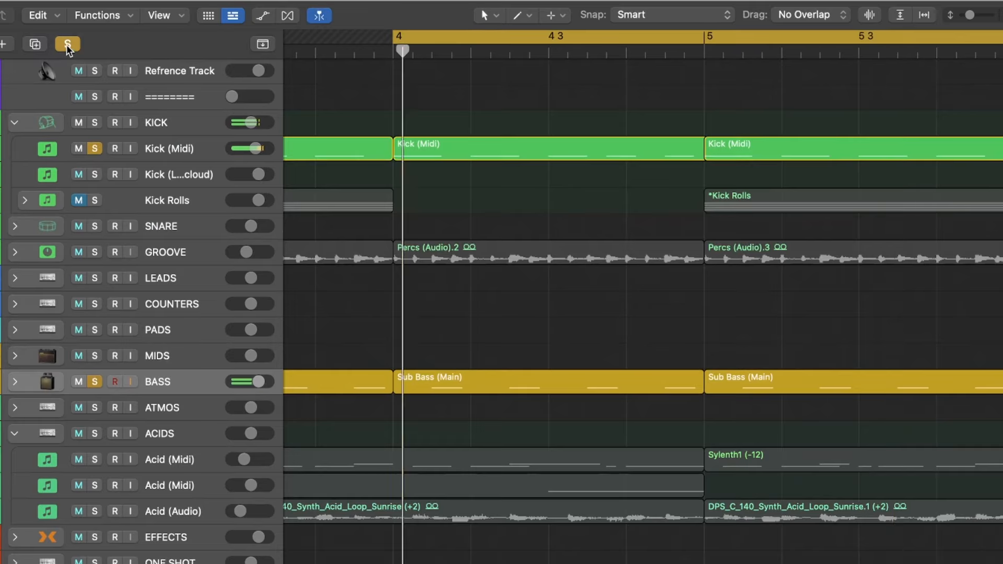
pyautogui.click(67, 44)
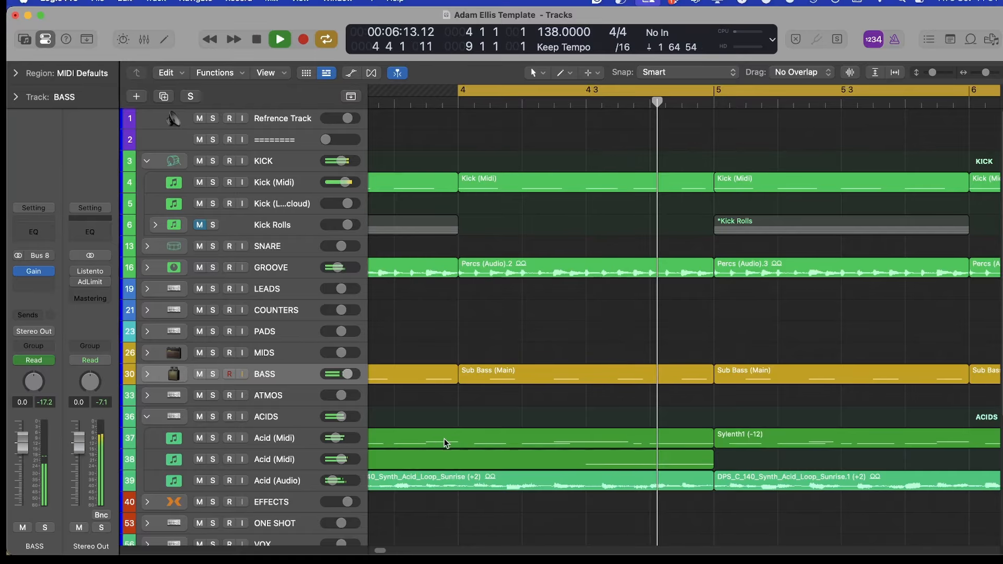
pyautogui.press('super+Left')
pyautogui.press('super+Left')
pyautogui.press('super+Left')
pyautogui.scroll(5, 435, 395)
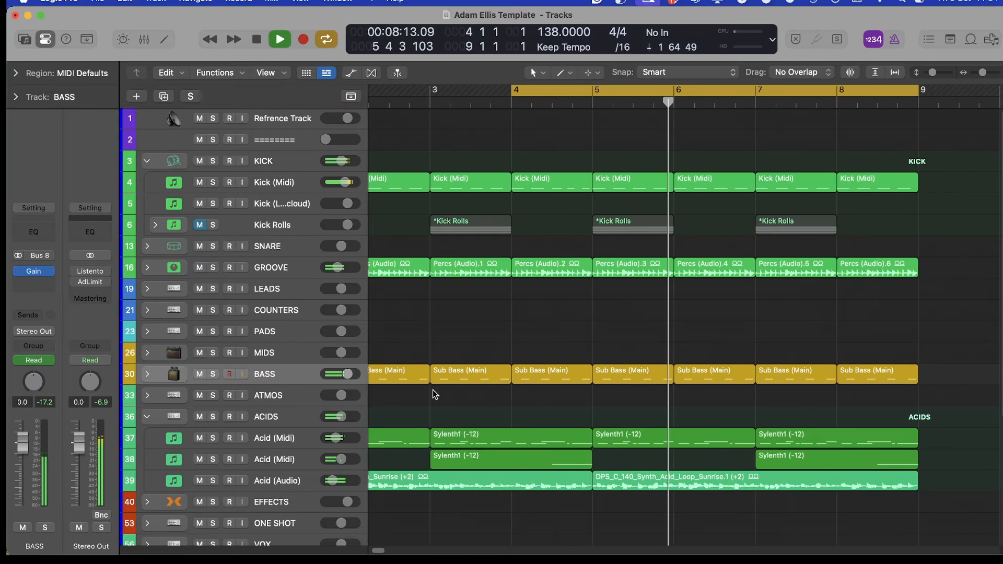
# Trim the bar 8 Kick (Midi) region to end halfway through the bar and stop playback
pyautogui.scroll(-2, 435, 395)
pyautogui.moveTo(844, 153); pyautogui.dragTo(814, 152)
pyautogui.press('space')
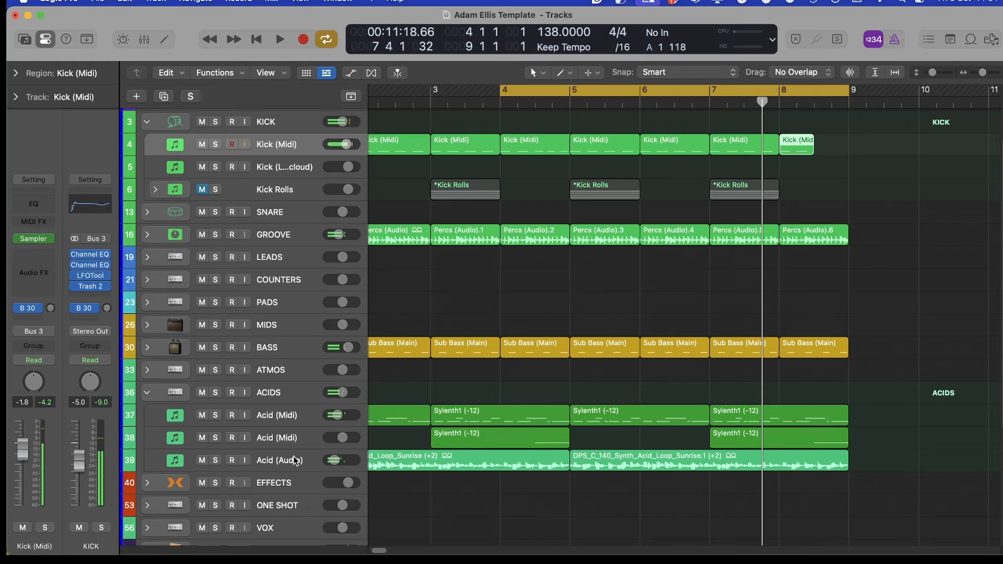
# Reshape the second Acid (Midi) track's filter cutoff automation to jump to 6.219 just after 8 3 and fall straight towards bar 9
pyautogui.click(283, 435)
pyautogui.press('a')
pyautogui.scroll(10, 789, 389)
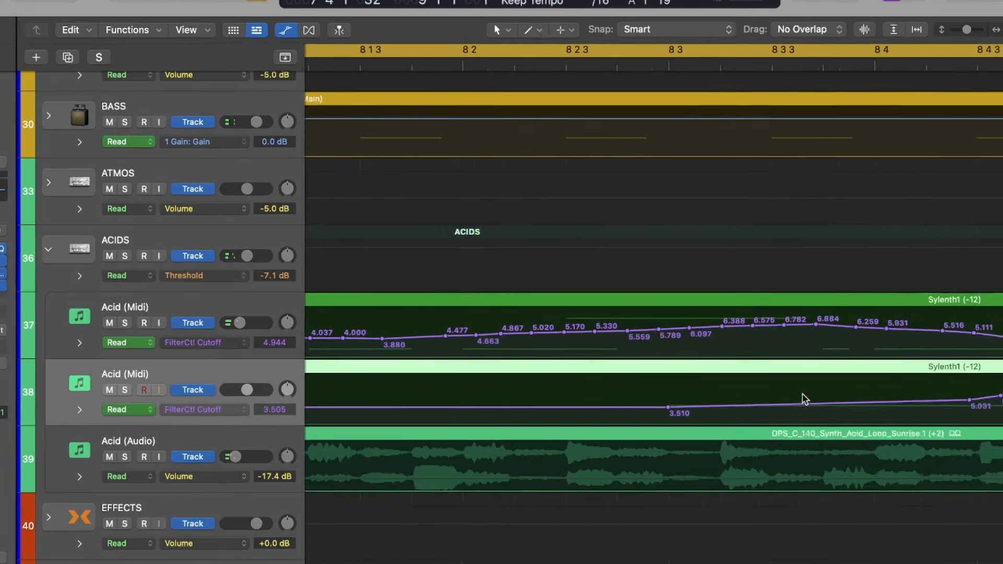
pyautogui.scroll(-3, 804, 396)
pyautogui.moveTo(915, 392); pyautogui.dragTo(684, 394)
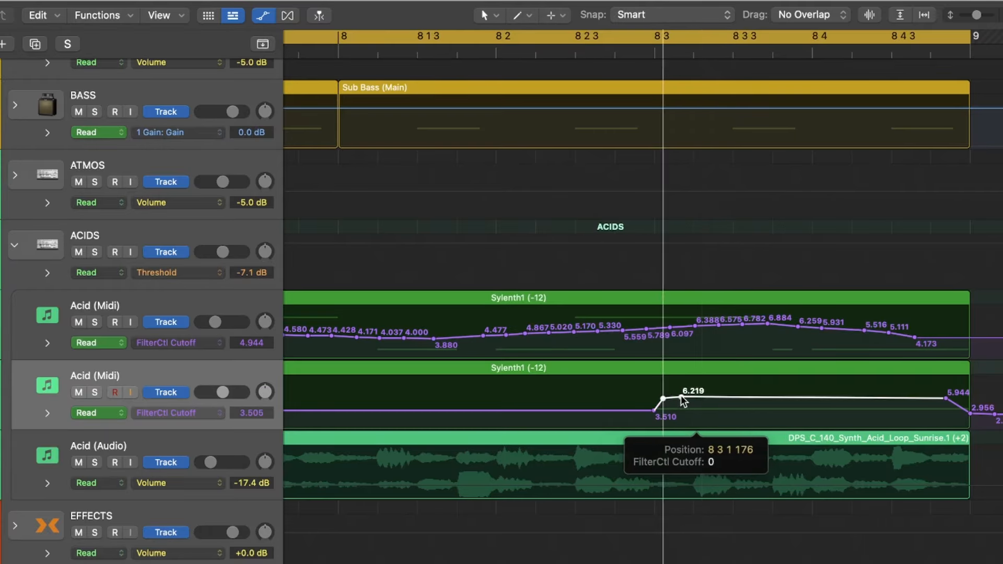
pyautogui.scroll(-2, 731, 394)
pyautogui.click(903, 399)
pyautogui.scroll(-8, 667, 393)
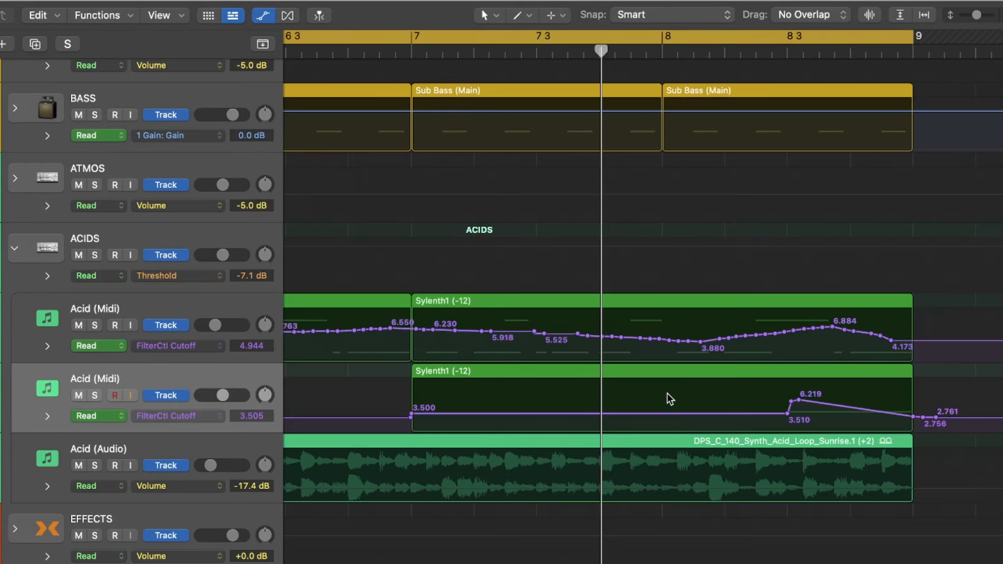
pyautogui.scroll(-3, 607, 424)
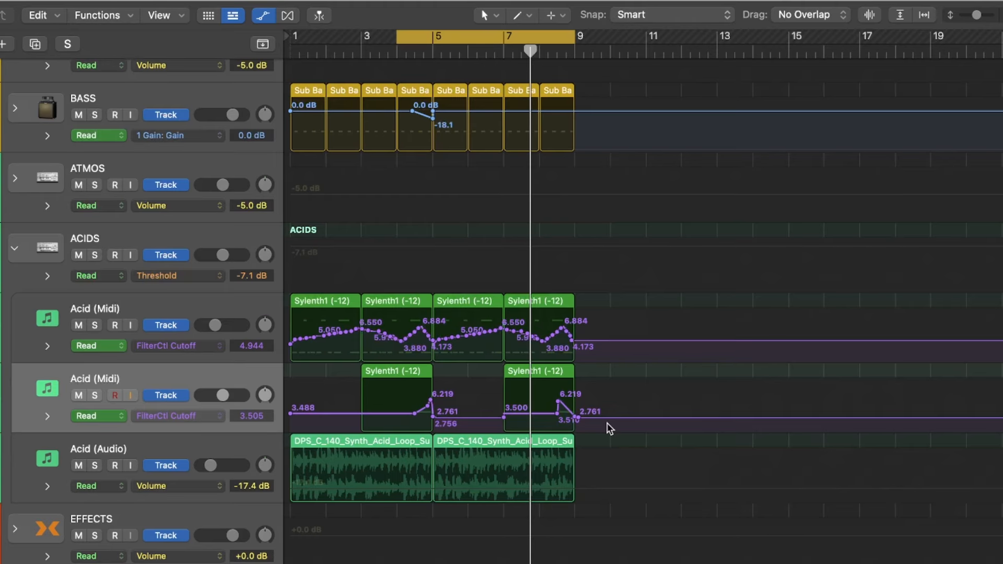
# Hide the automation, play from bar 4, and set the second Acid (Midi) track's volume to -4.5 dB
pyautogui.press('a')
pyautogui.press('space')
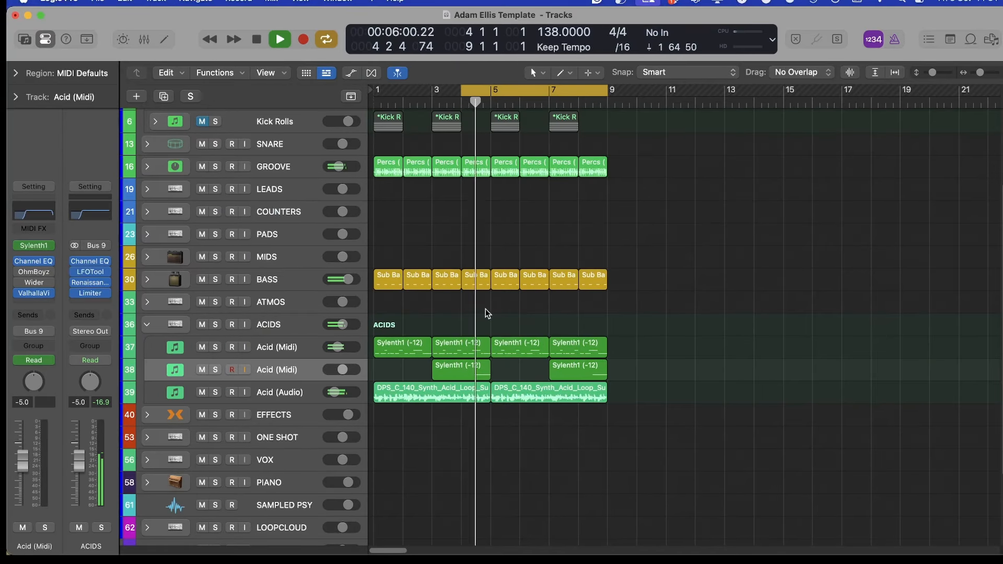
pyautogui.scroll(4, 487, 313)
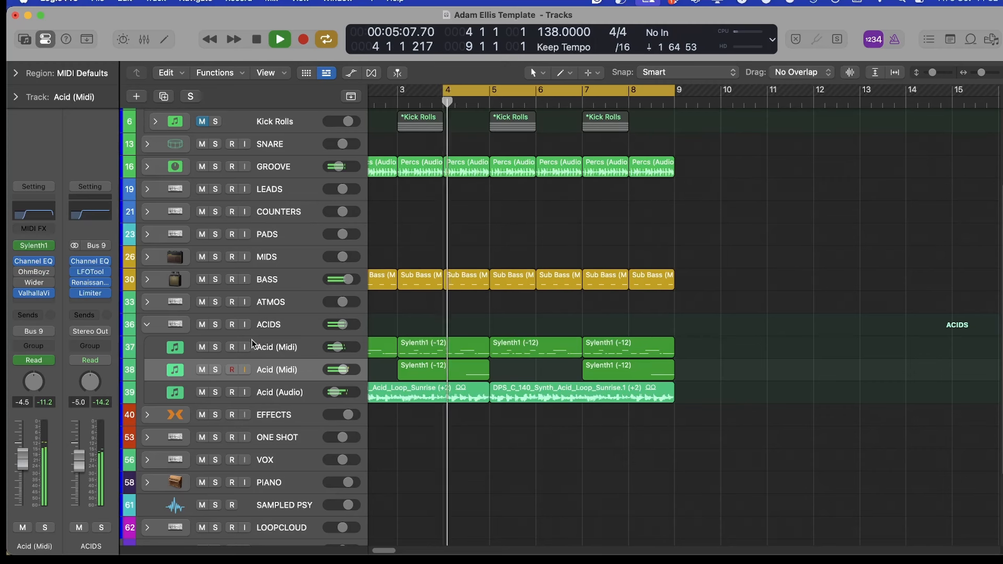
pyautogui.scroll(-3, 623, 214)
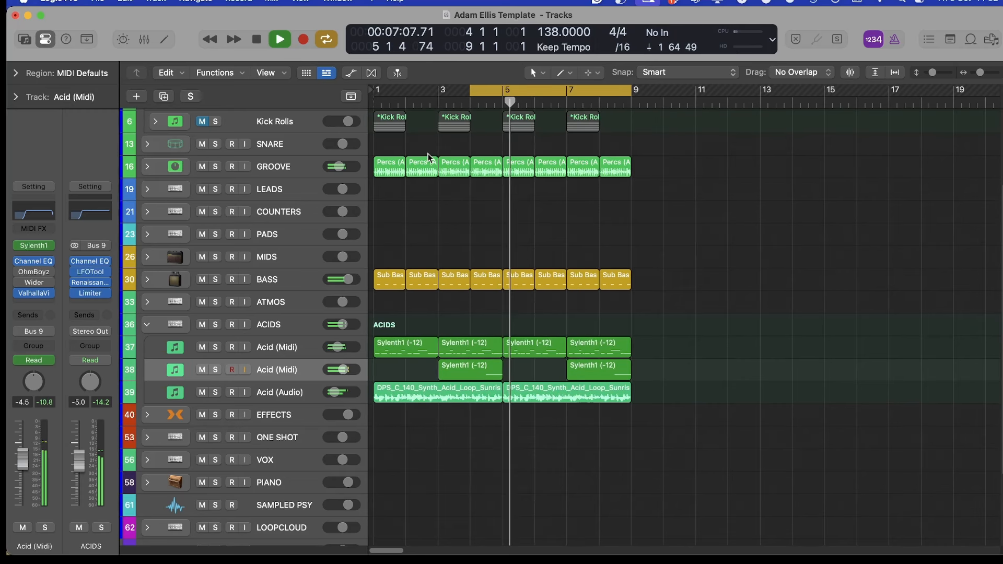
# Set the cycle range to bars 1 to 9 and listen to the full eight-bar mix
pyautogui.moveTo(381, 92); pyautogui.dragTo(633, 112)
pyautogui.scroll(3, 580, 208)
pyautogui.press('space')
pyautogui.scroll(-2, 803, 371)
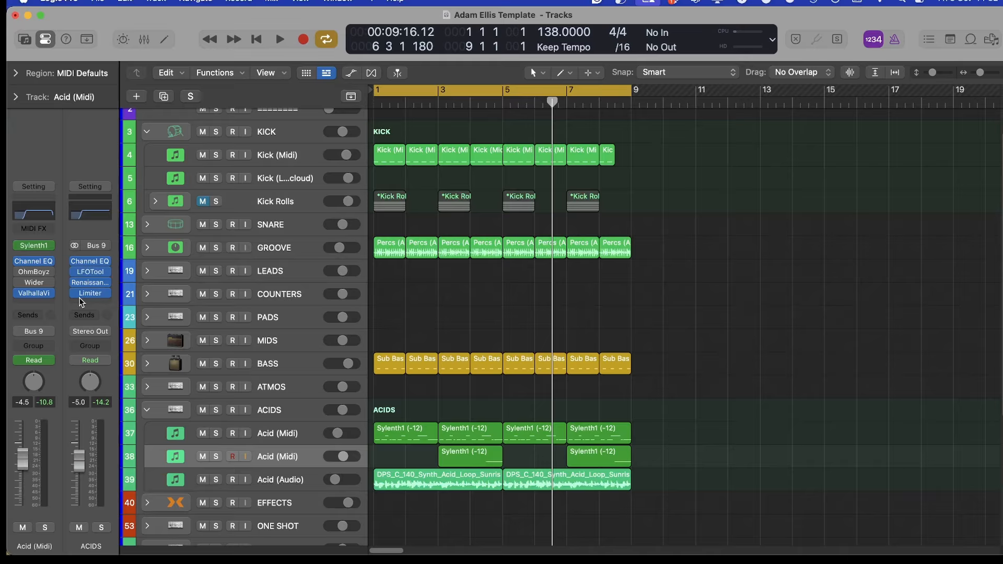
# Compare the insert effects on the main Acid (Midi) track and the last-note Acid (Midi) track
pyautogui.click(277, 427)
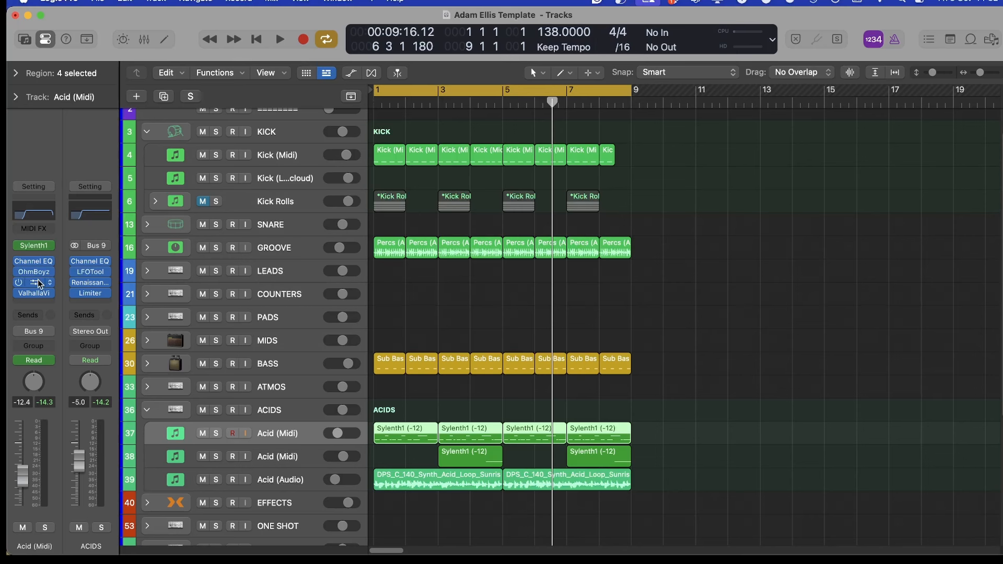
pyautogui.click(284, 457)
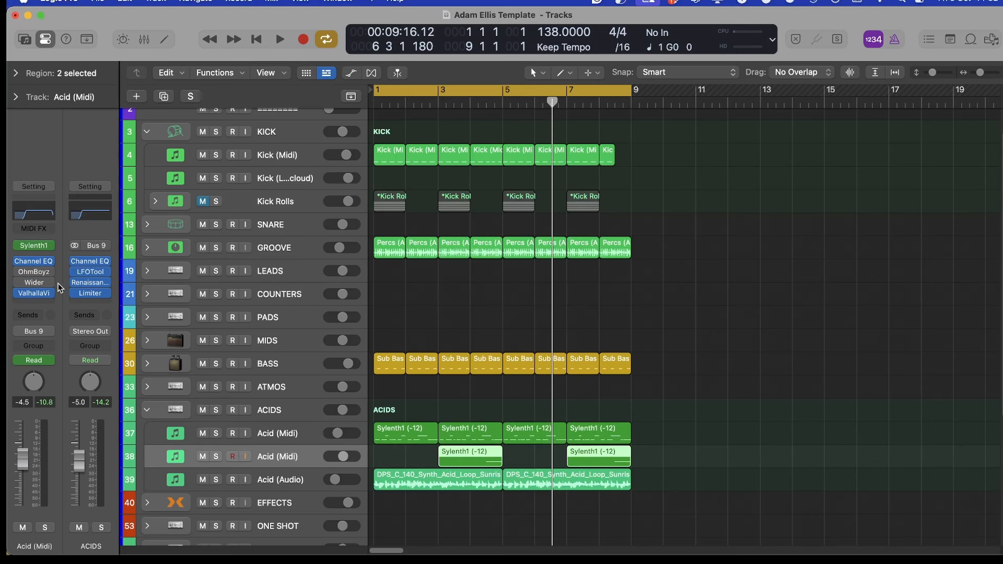